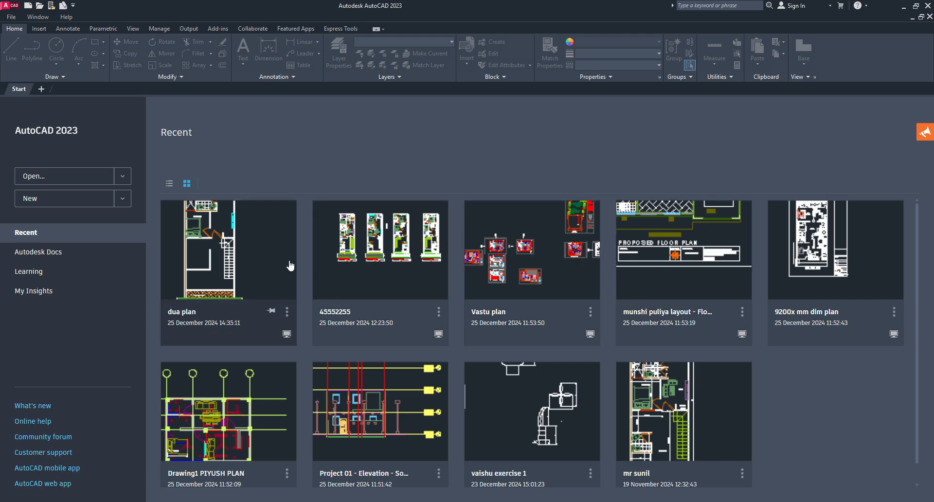
- Show the recent drawings as a list instead of thumbnails
{"action": "scroll", "coordinate": [463, 287], "scroll_direction": "down", "scroll_amount": 1}
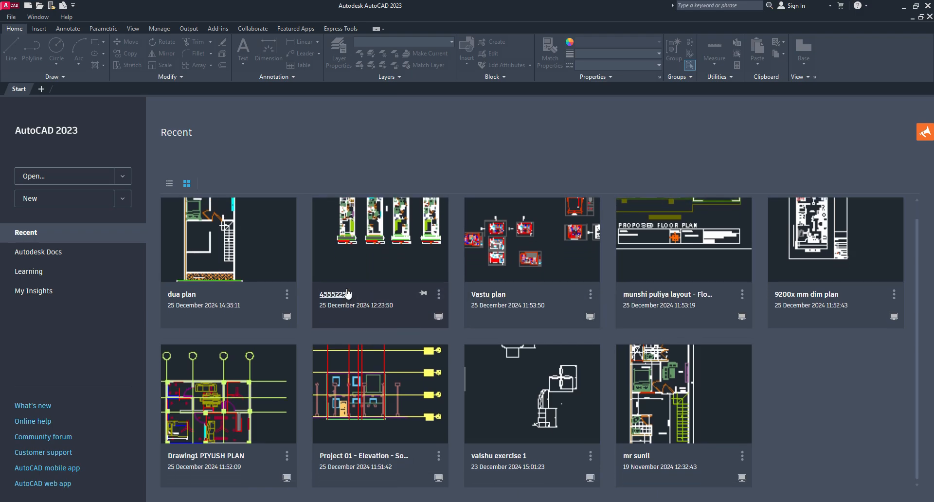
{"action": "scroll", "coordinate": [348, 292], "scroll_direction": "up", "scroll_amount": 1}
{"action": "left_click", "coordinate": [169, 184]}
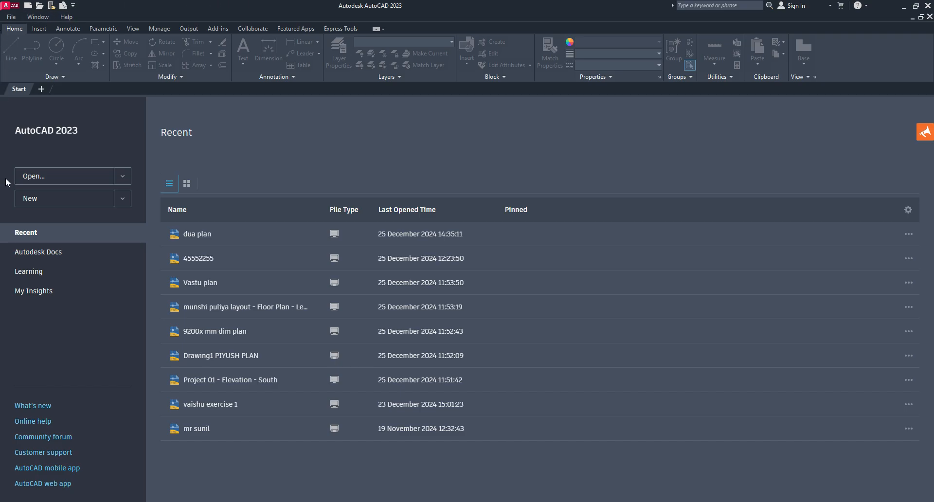
- Create a new blank drawing from the start page and bring it back into view after revisiting the start page
{"action": "left_click", "coordinate": [122, 199]}
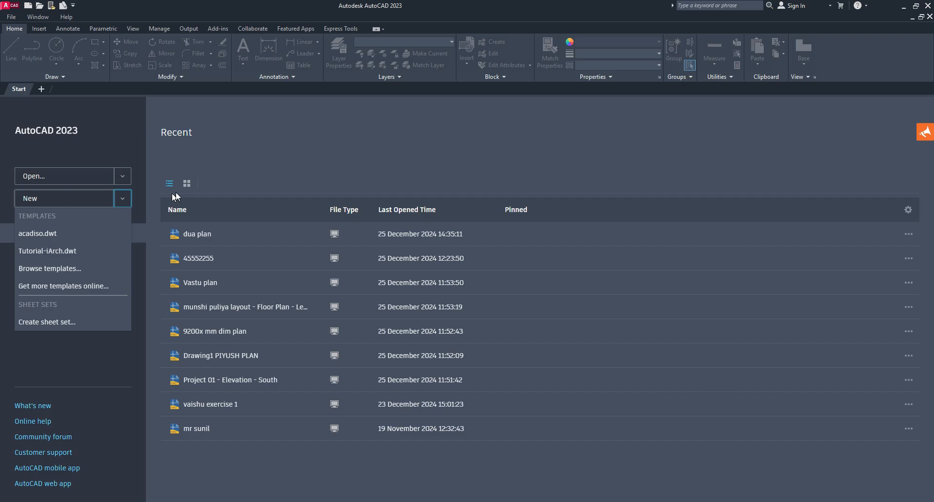
{"action": "left_click", "coordinate": [249, 163]}
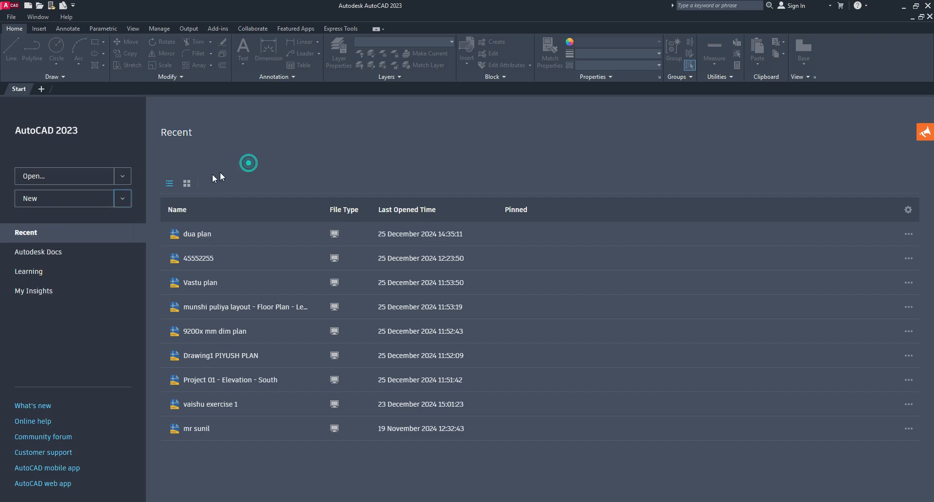
{"action": "left_click", "coordinate": [58, 200]}
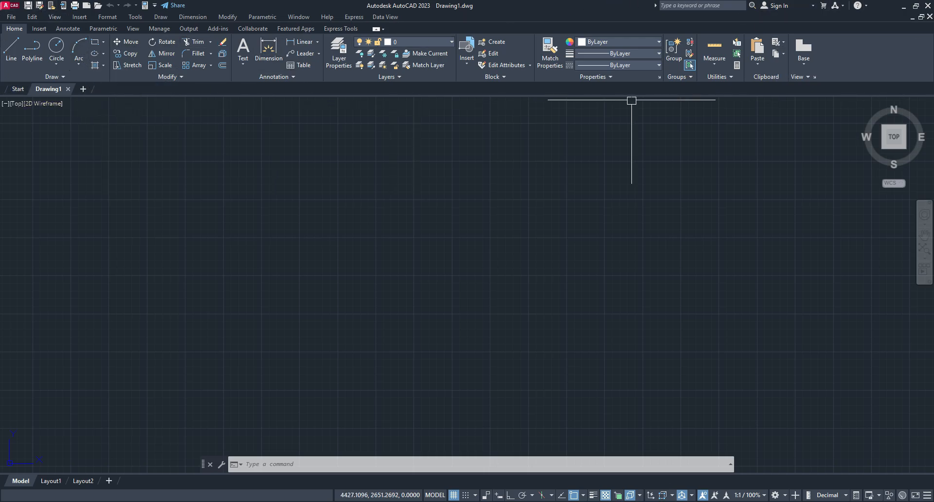
{"action": "left_click", "coordinate": [21, 89]}
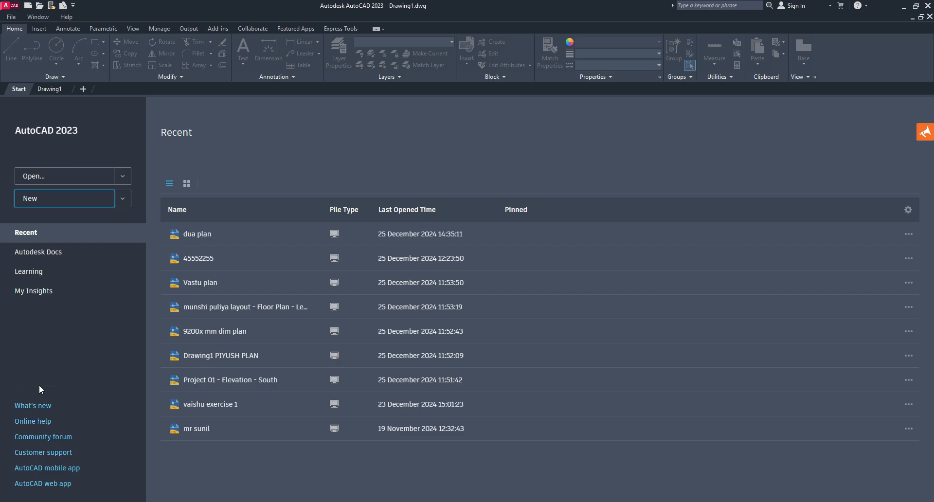
{"action": "left_click", "coordinate": [48, 89]}
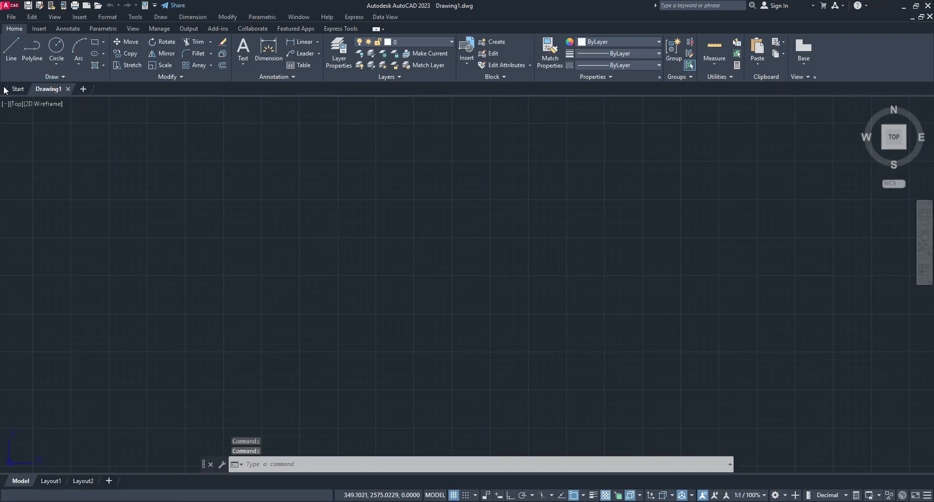
- Create another blank drawing and close it again
{"action": "left_click", "coordinate": [84, 90]}
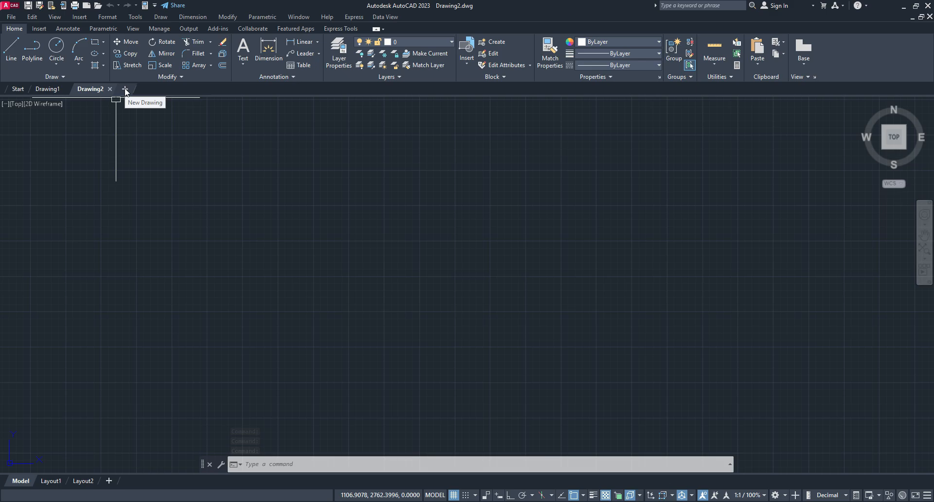
{"action": "left_click", "coordinate": [110, 89]}
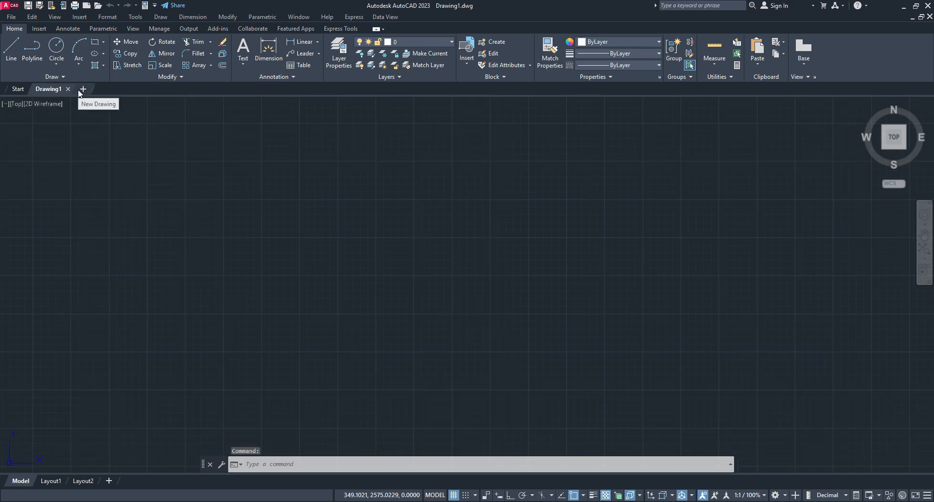
{"action": "left_click", "coordinate": [9, 6]}
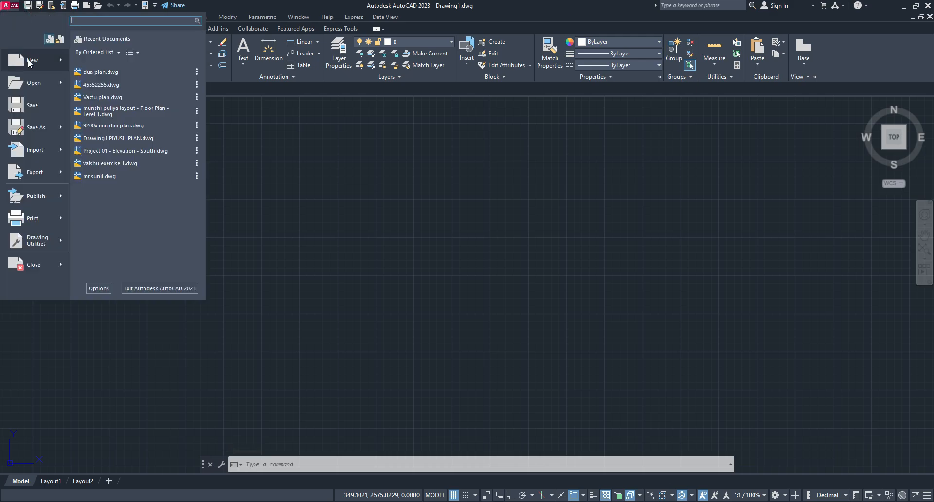
{"action": "left_click", "coordinate": [348, 147]}
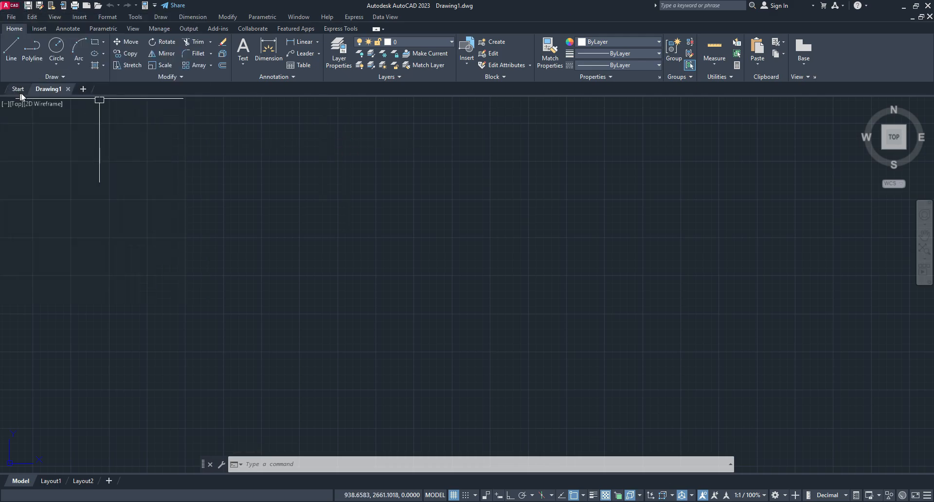
- Create a new drawing based on the acadiso template
{"action": "left_click", "coordinate": [13, 5]}
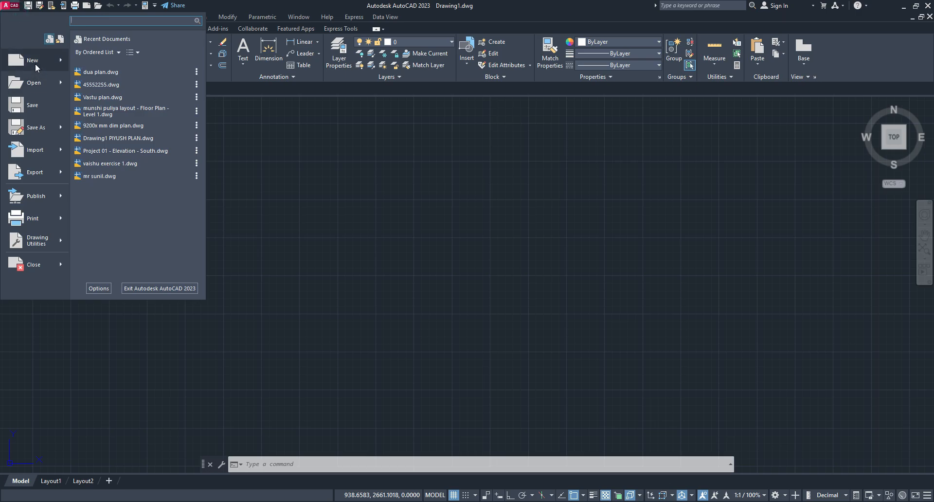
{"action": "left_click", "coordinate": [35, 64]}
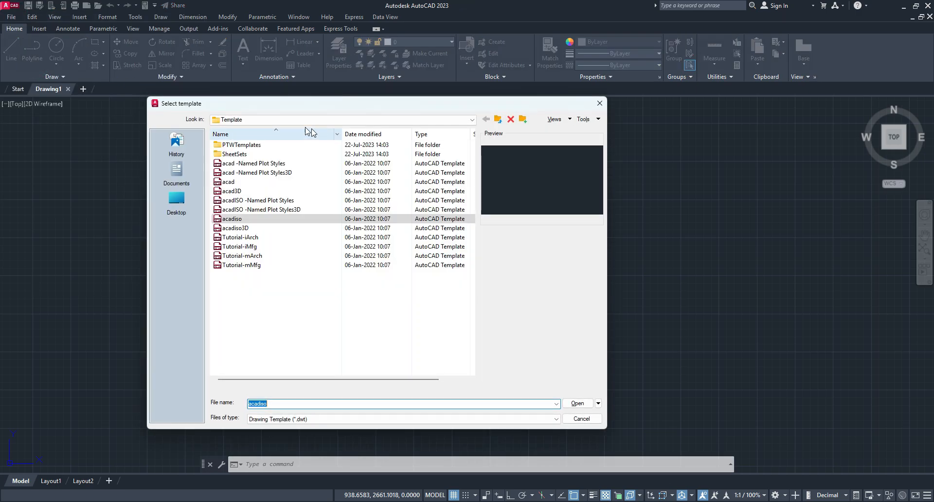
{"action": "left_click_drag", "start_coordinate": [292, 108], "coordinate": [349, 55]}
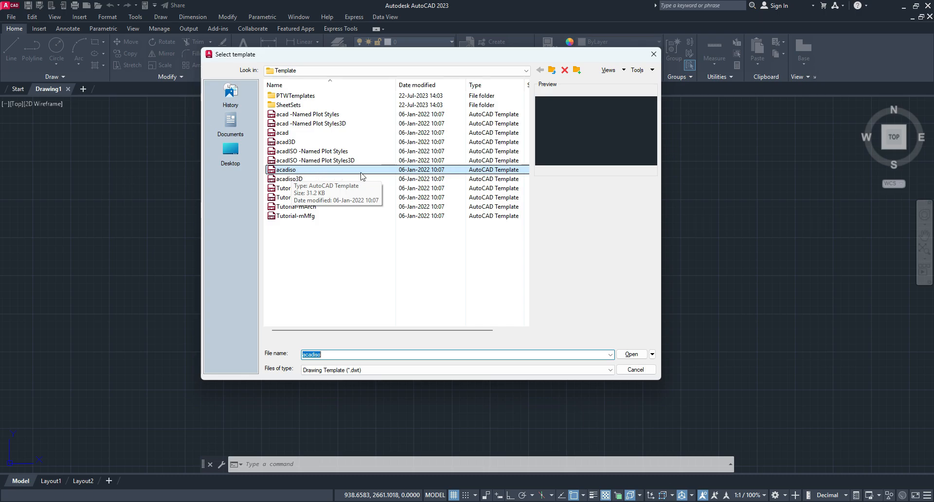
{"action": "left_click", "coordinate": [632, 355]}
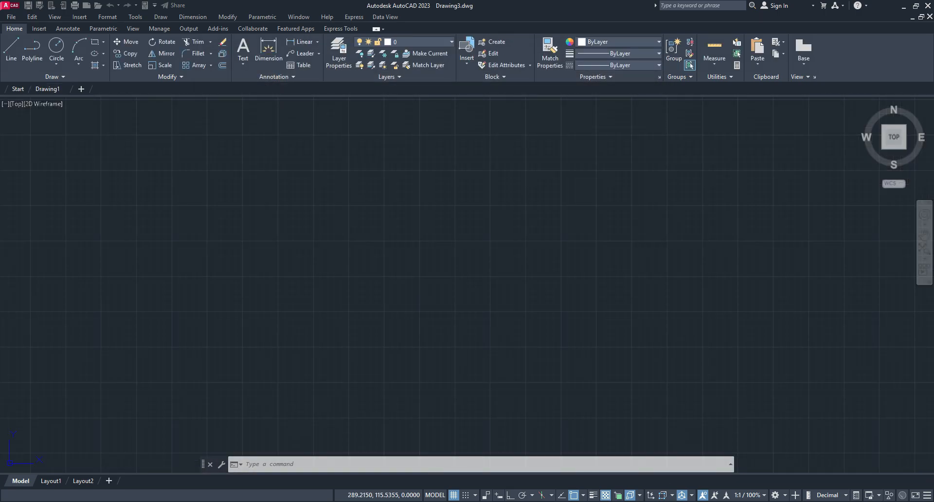
{"action": "mouse_move", "coordinate": [86, 94]}
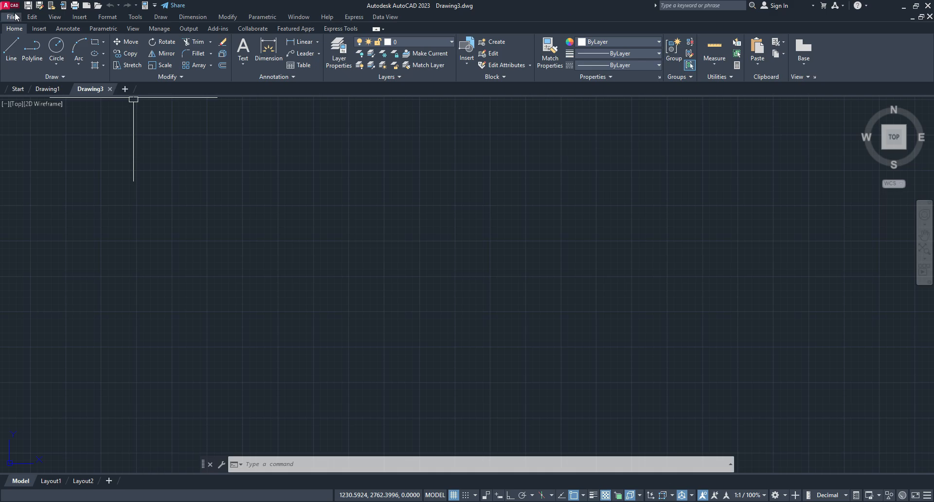
{"action": "left_click", "coordinate": [17, 108]}
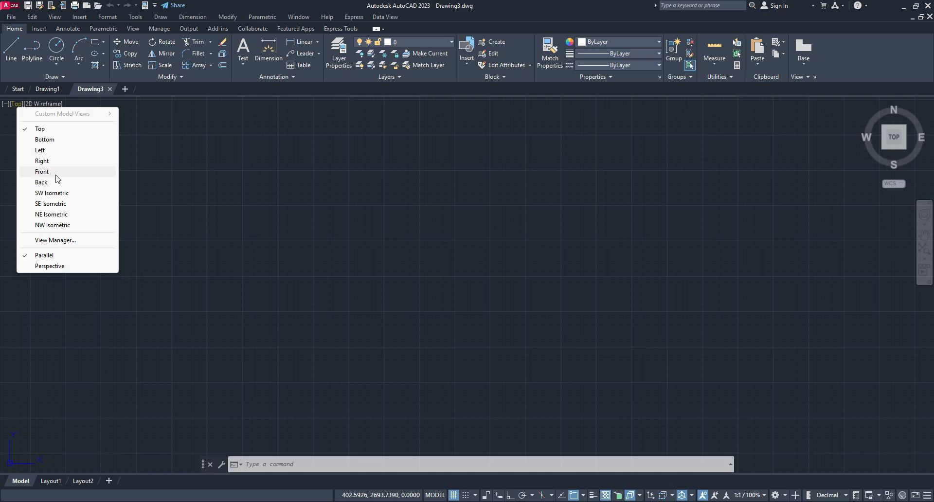
{"action": "left_click", "coordinate": [217, 165]}
{"action": "left_click", "coordinate": [200, 265]}
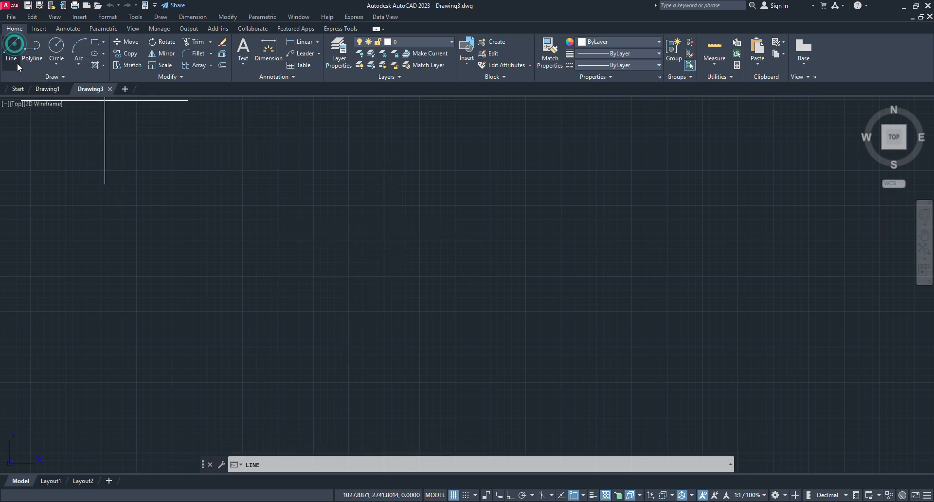
- Draw a four-sided, roughly square outline with the Line tool near the middle of the drawing area, with Ortho mode on
{"action": "left_click", "coordinate": [11, 47]}
{"action": "left_click", "coordinate": [367, 206]}
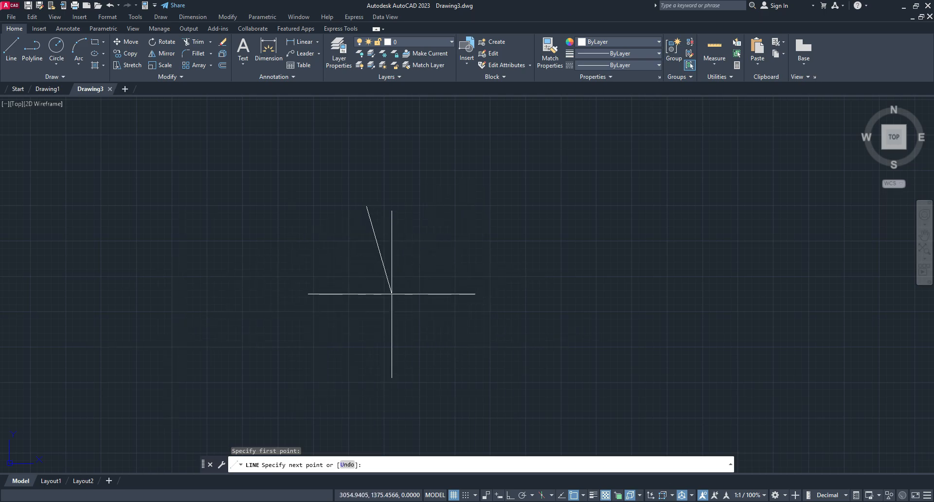
{"action": "key", "text": "F8"}
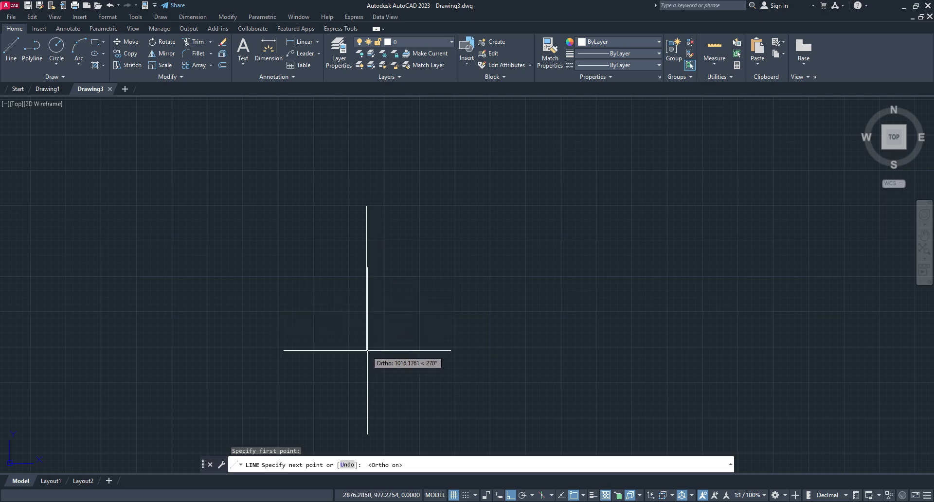
{"action": "left_click", "coordinate": [369, 336]}
{"action": "left_click", "coordinate": [510, 335]}
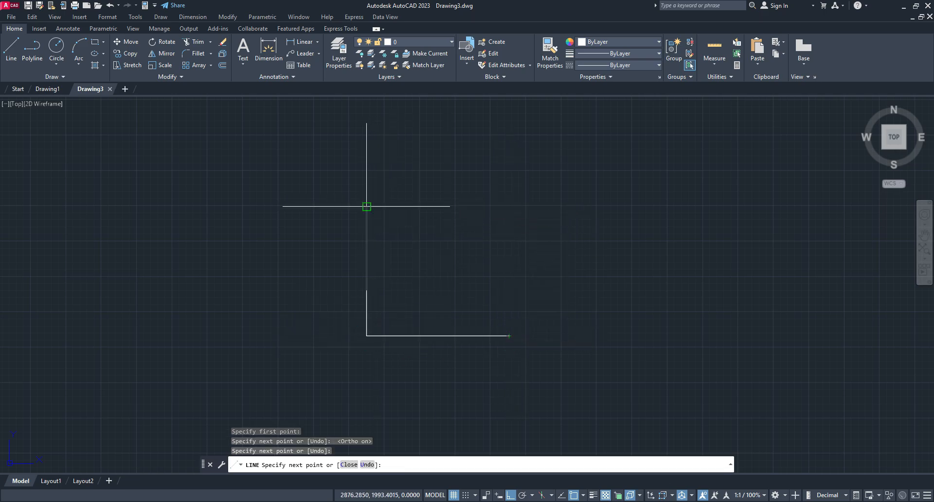
{"action": "left_click", "coordinate": [510, 205]}
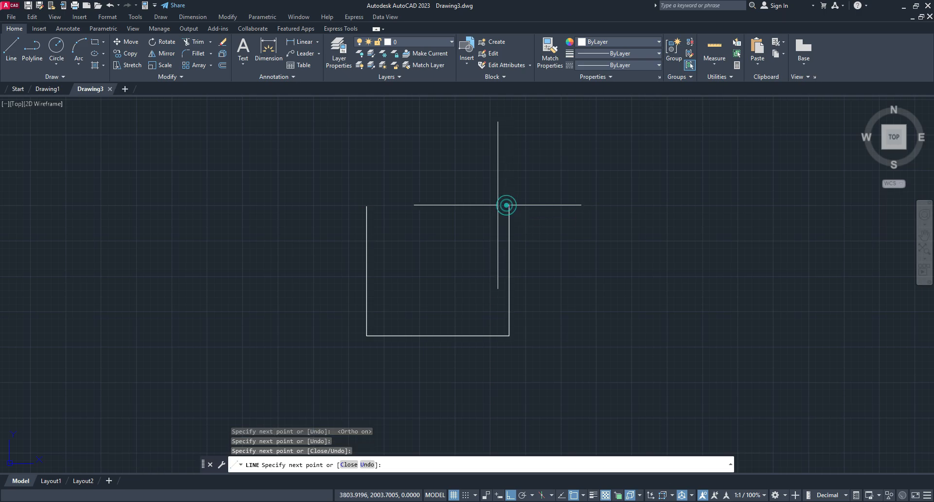
{"action": "left_click", "coordinate": [367, 205]}
{"action": "key", "text": "Escape"}
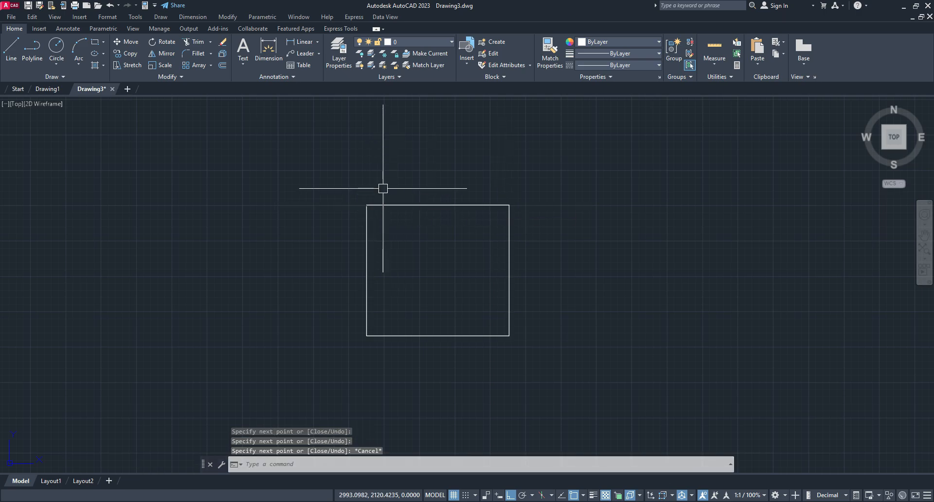
- Look at the square outline from the preset Bottom view and from the Left view
{"action": "left_click", "coordinate": [16, 104]}
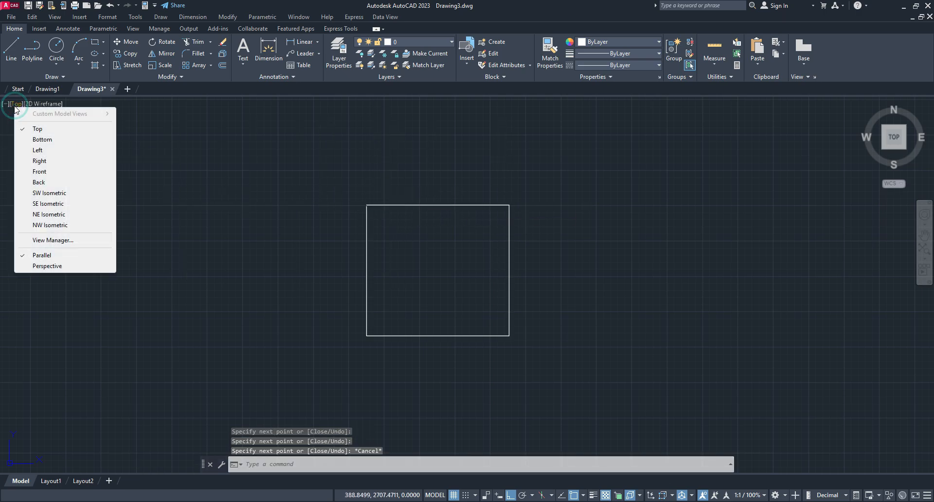
{"action": "left_click", "coordinate": [42, 141]}
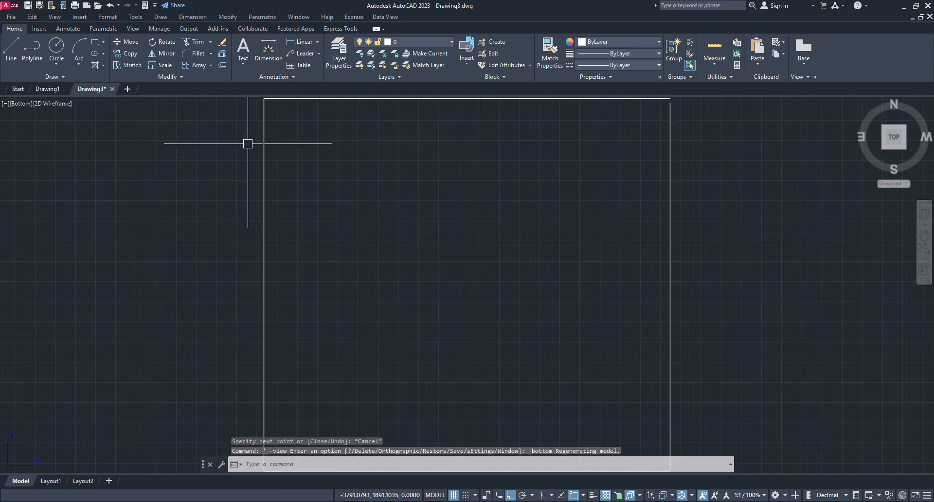
{"action": "left_click", "coordinate": [23, 105]}
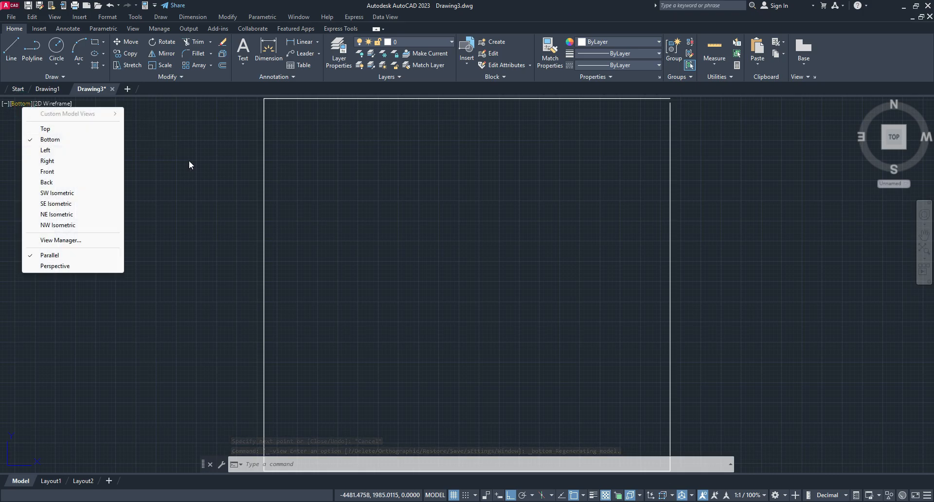
{"action": "left_click", "coordinate": [478, 160]}
{"action": "left_click", "coordinate": [409, 268]}
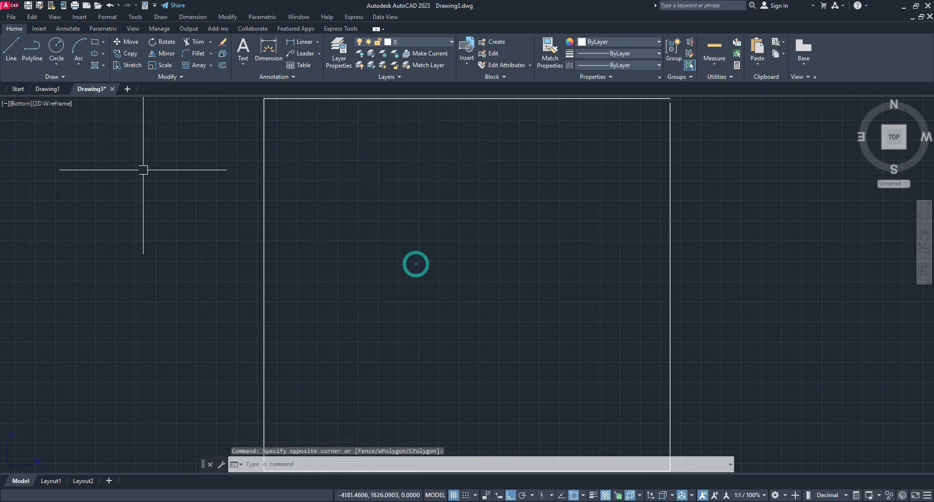
{"action": "left_click", "coordinate": [27, 104]}
{"action": "left_click", "coordinate": [52, 150]}
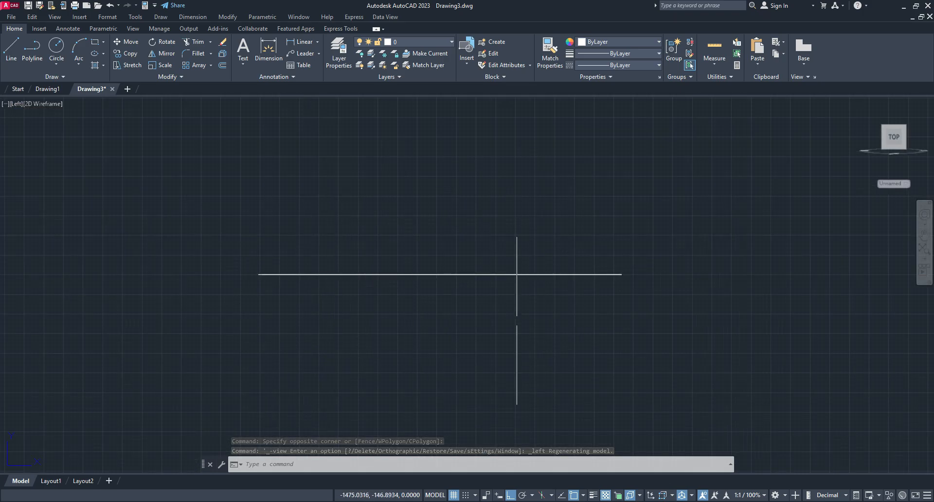
- Look at the square outline from the preset Right view and from the Front view
{"action": "left_click", "coordinate": [18, 104]}
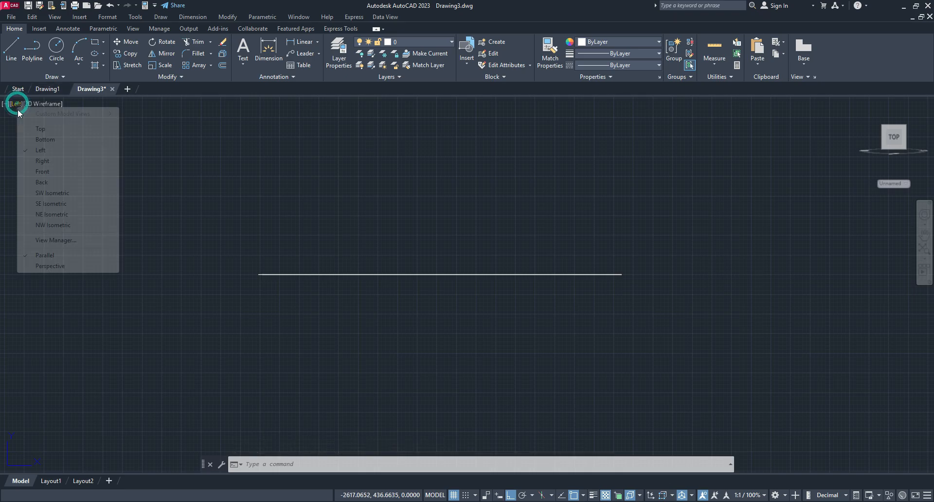
{"action": "left_click", "coordinate": [42, 161]}
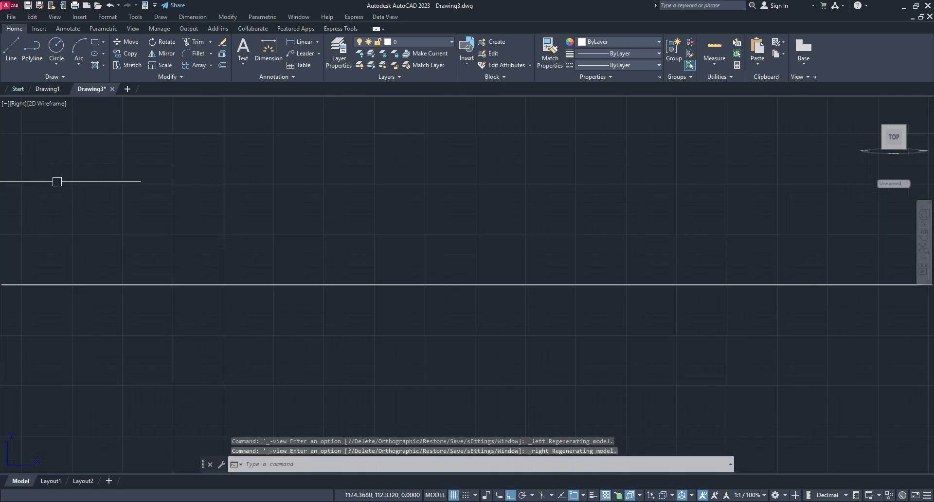
{"action": "left_click", "coordinate": [19, 103]}
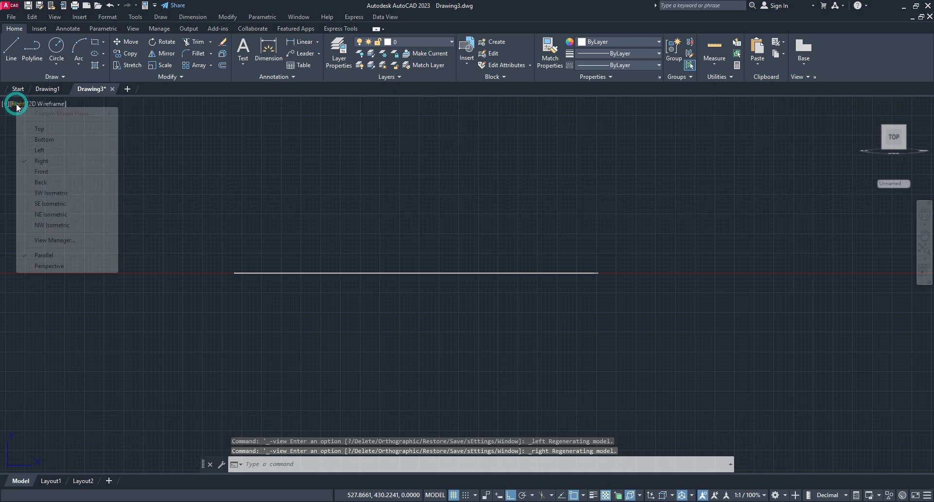
{"action": "left_click", "coordinate": [46, 172]}
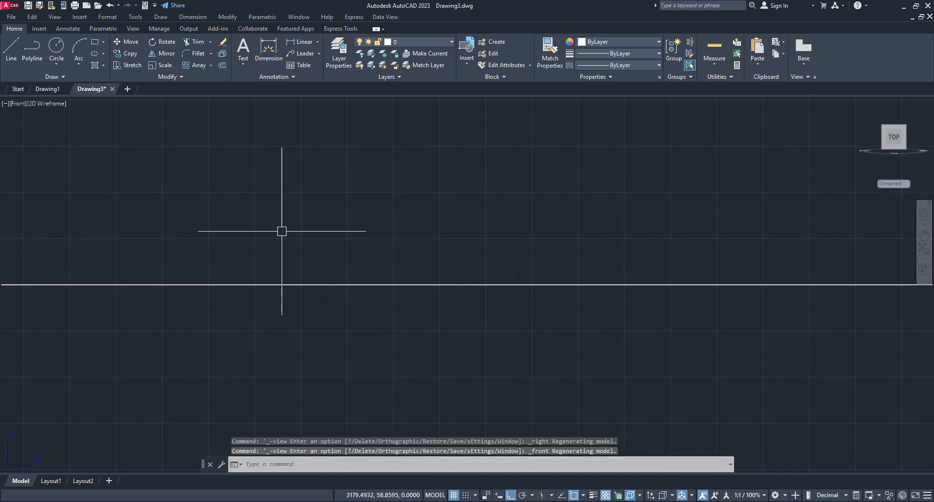
{"action": "scroll", "coordinate": [282, 229], "scroll_direction": "down", "scroll_amount": 5}
- Look at the square outline from the preset Back view and return to the Top view
{"action": "left_click", "coordinate": [16, 107]}
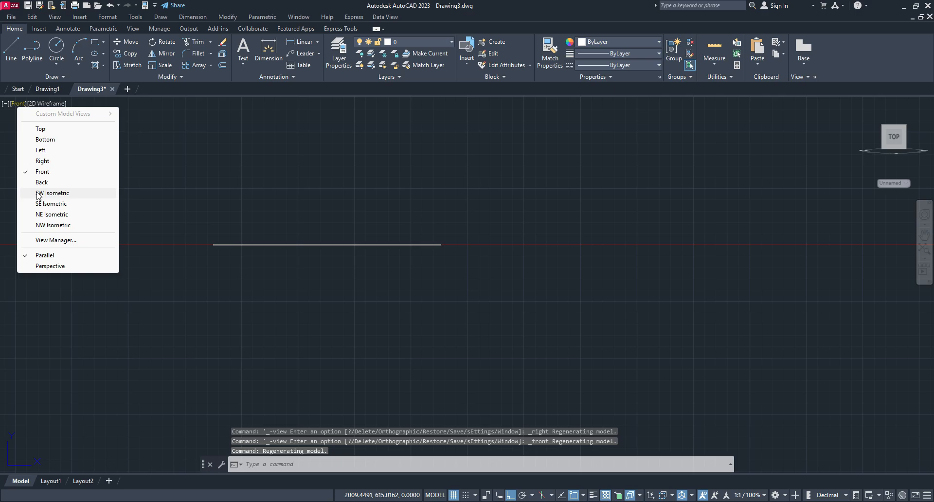
{"action": "left_click", "coordinate": [43, 183]}
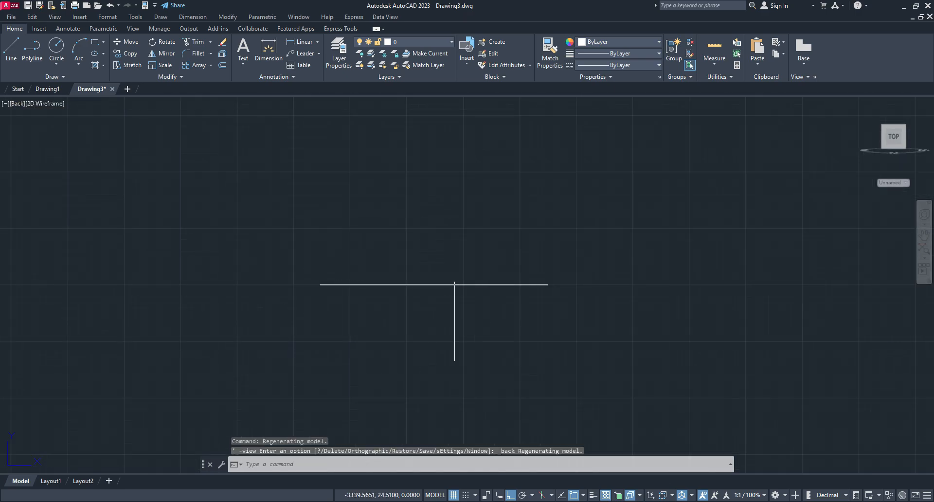
{"action": "left_click", "coordinate": [14, 105]}
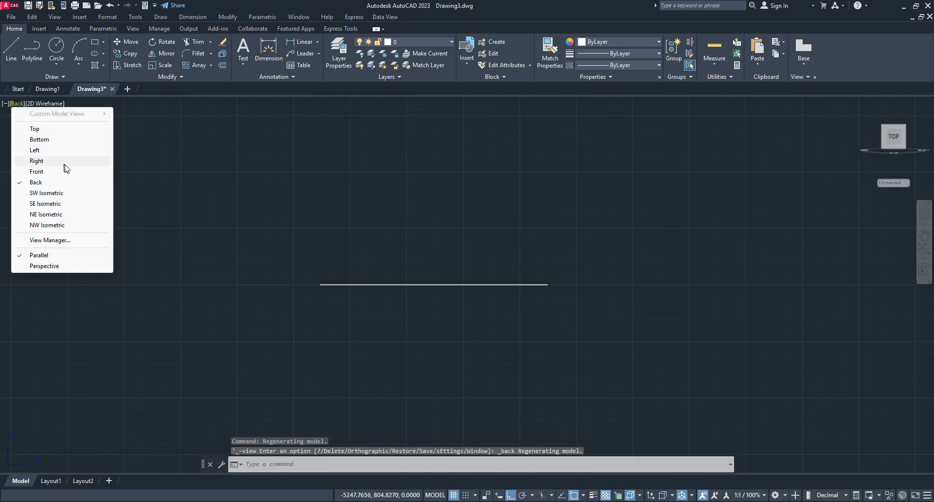
{"action": "left_click", "coordinate": [44, 131]}
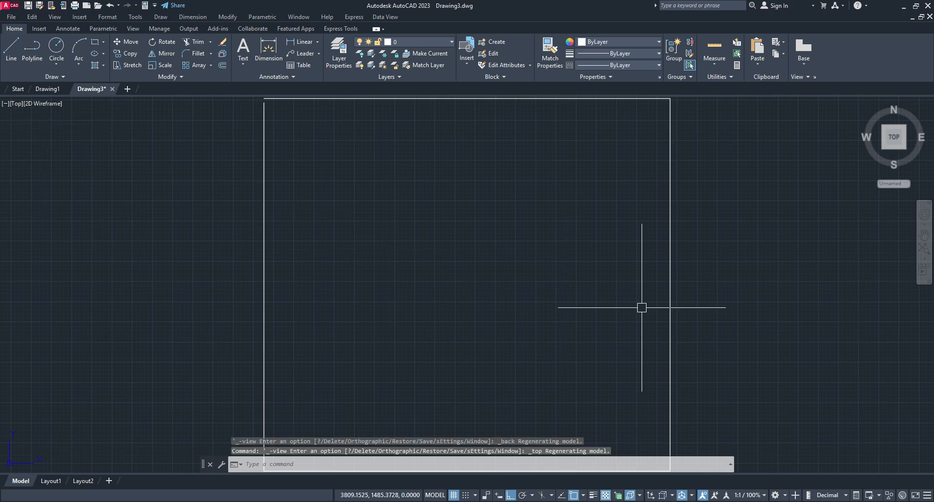
{"action": "scroll", "coordinate": [263, 143], "scroll_direction": "up", "scroll_amount": 4}
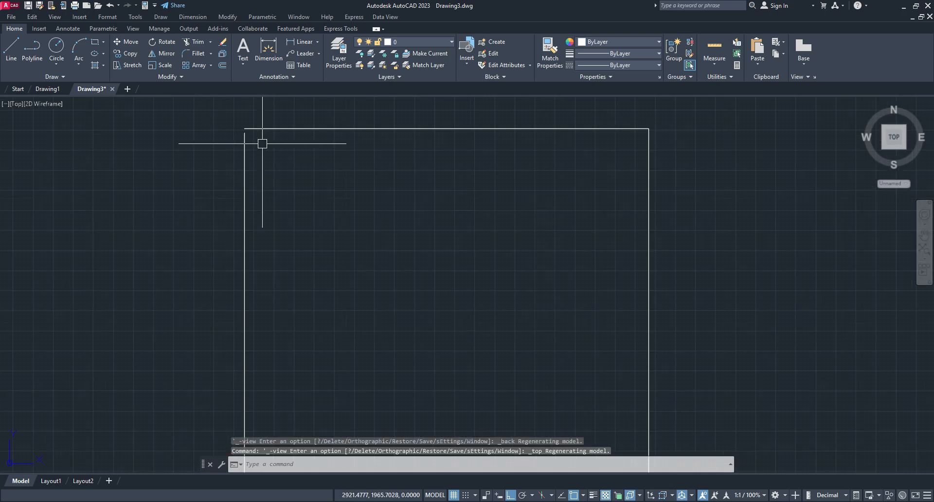
{"action": "scroll", "coordinate": [413, 215], "scroll_direction": "down", "scroll_amount": 2}
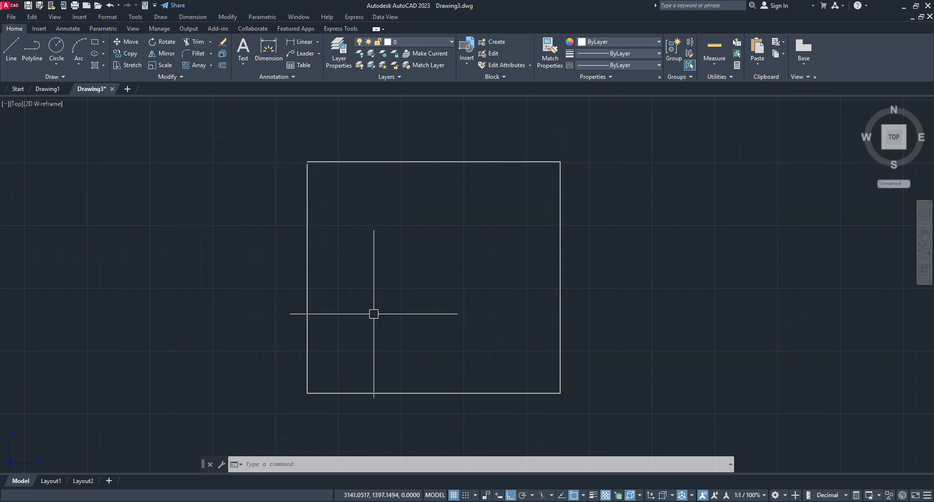
- Delete all four lines of the square outline
{"action": "left_click", "coordinate": [276, 143]}
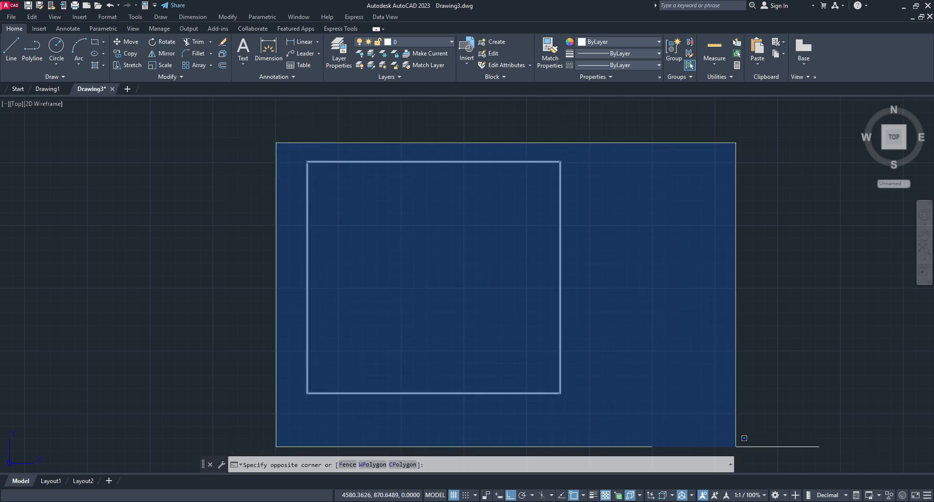
{"action": "left_click", "coordinate": [736, 443]}
{"action": "key", "text": "Delete"}
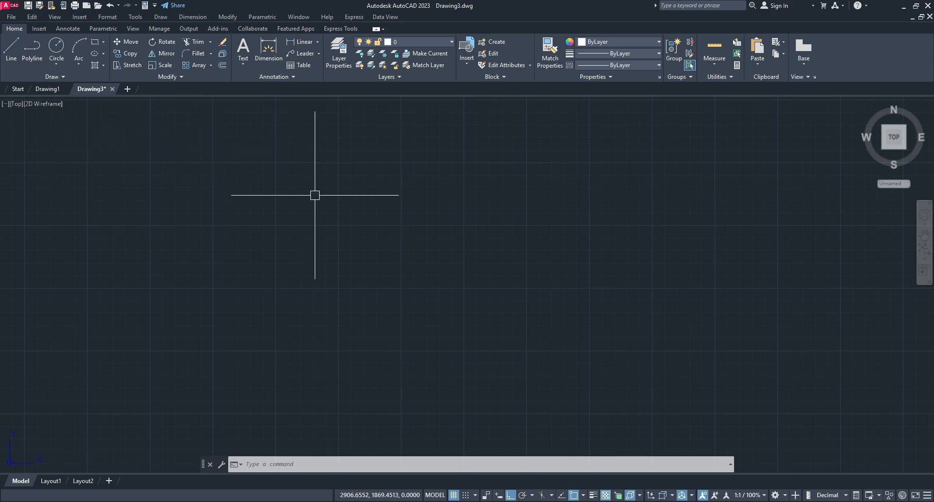
{"action": "left_click", "coordinate": [98, 45]}
{"action": "left_click", "coordinate": [328, 208]}
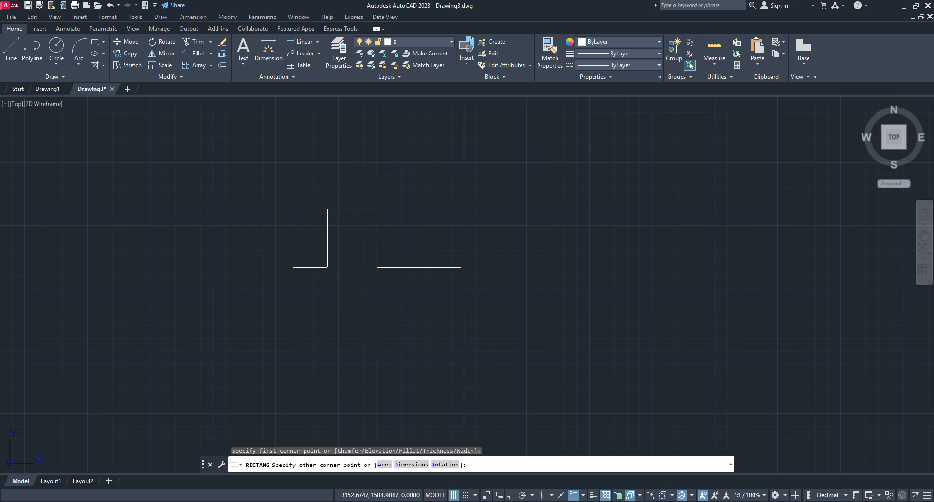
{"action": "key", "text": "Escape"}
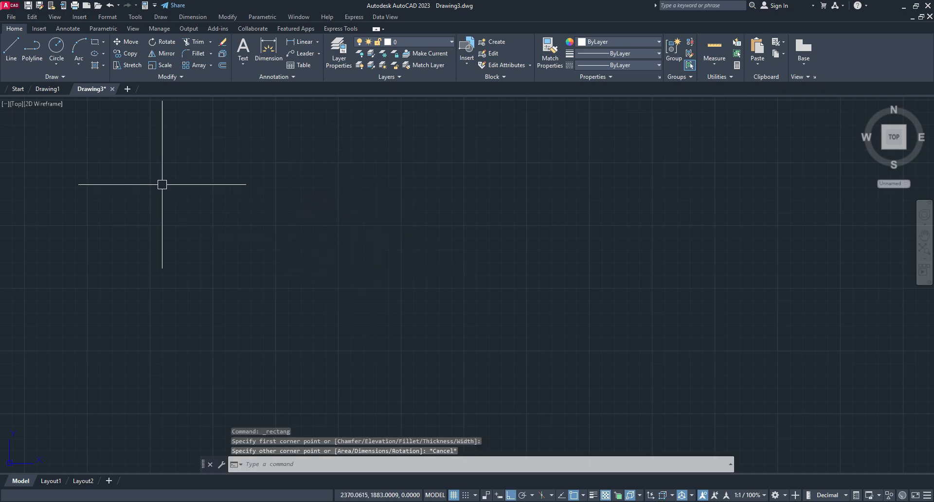
- Look through the available visual styles, then apply the 2D Wireframe style and the Top view to the viewport
{"action": "left_click", "coordinate": [45, 104]}
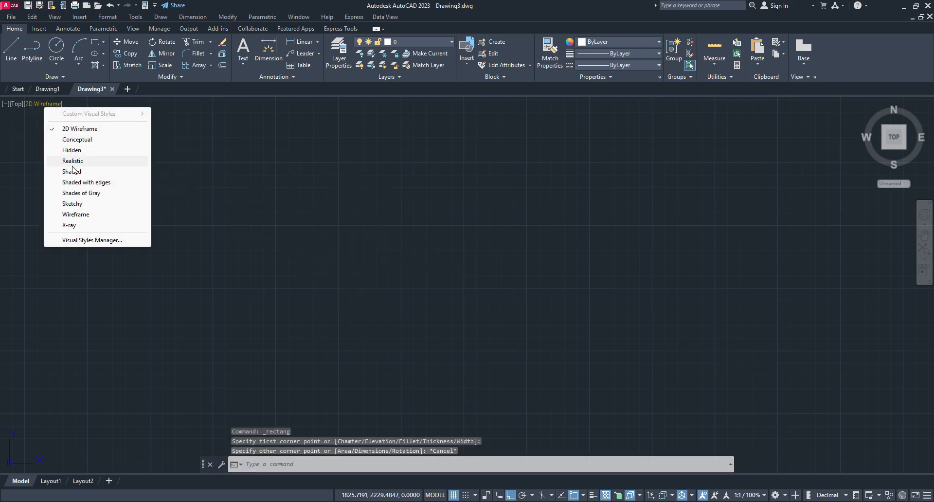
{"action": "left_click", "coordinate": [300, 208]}
{"action": "left_click", "coordinate": [171, 188]}
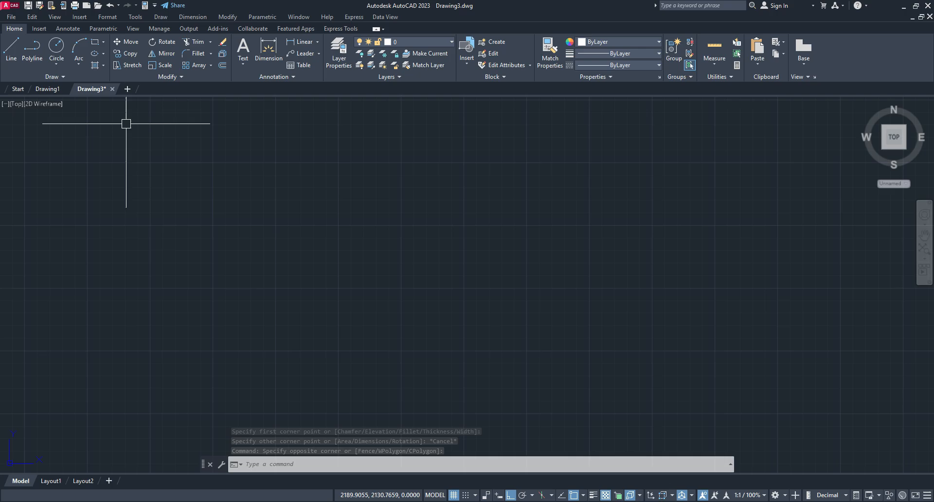
{"action": "left_click", "coordinate": [51, 107]}
{"action": "left_click", "coordinate": [89, 130]}
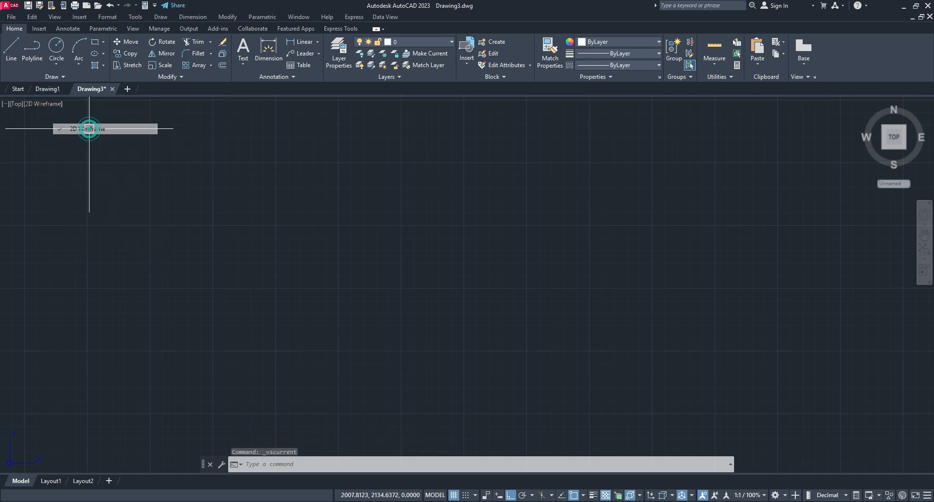
{"action": "left_click", "coordinate": [16, 111]}
{"action": "left_click", "coordinate": [30, 128]}
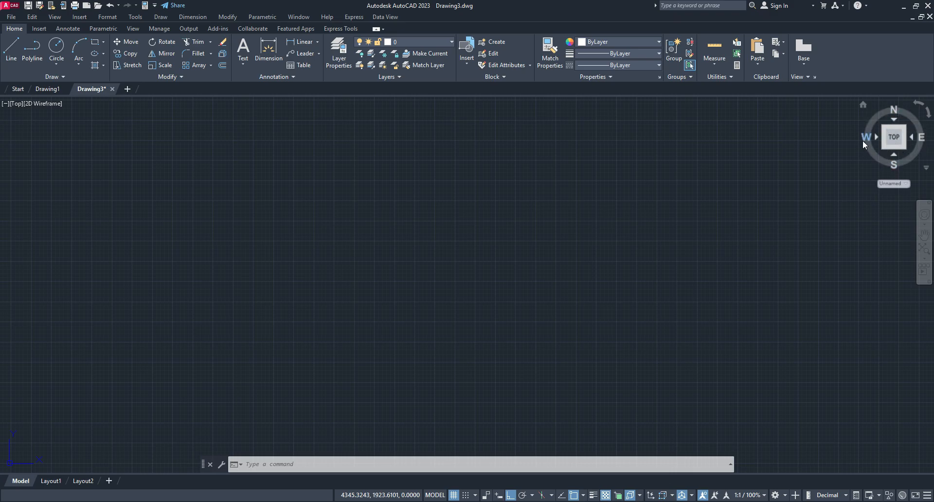
- Reset the view to the top of the model and explore the empty drawing area around the origin by zooming and panning
{"action": "left_click", "coordinate": [899, 142]}
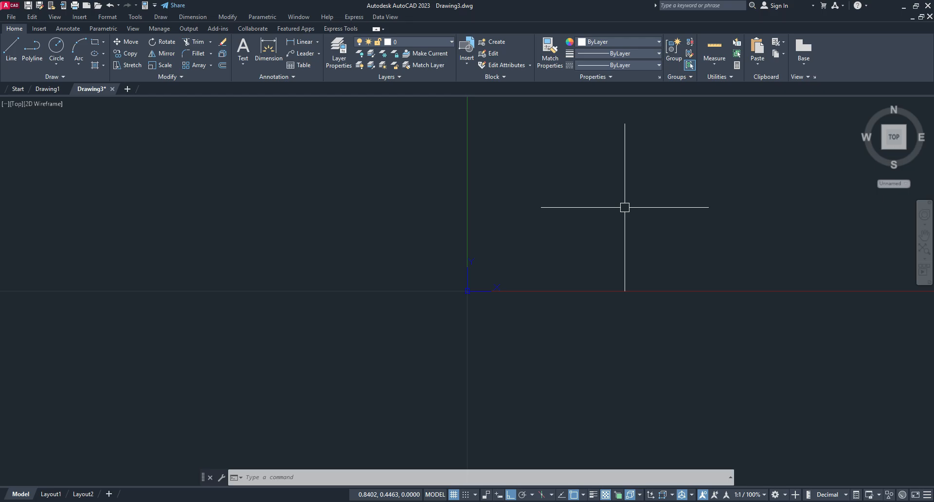
{"action": "scroll", "coordinate": [622, 205], "scroll_direction": "down", "scroll_amount": 2}
{"action": "middle_click_drag", "start_coordinate": [526, 211], "coordinate": [343, 346]}
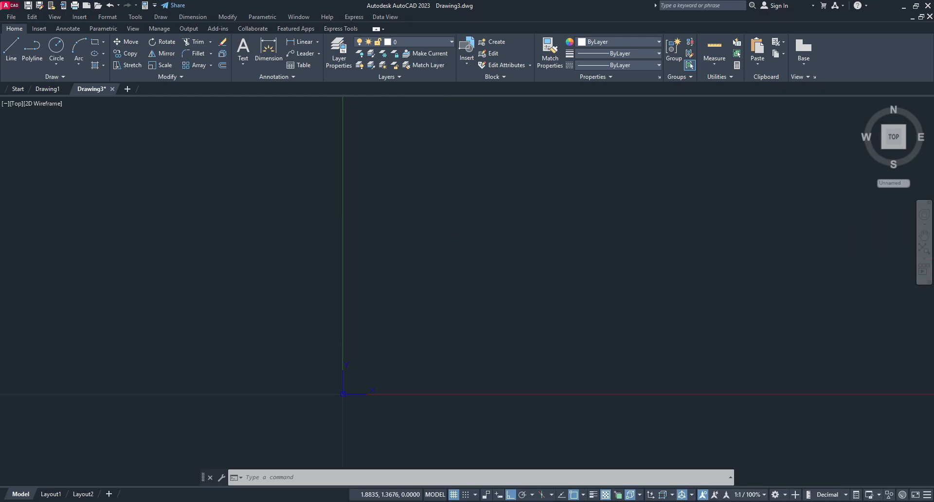
{"action": "scroll", "coordinate": [496, 207], "scroll_direction": "down", "scroll_amount": 2}
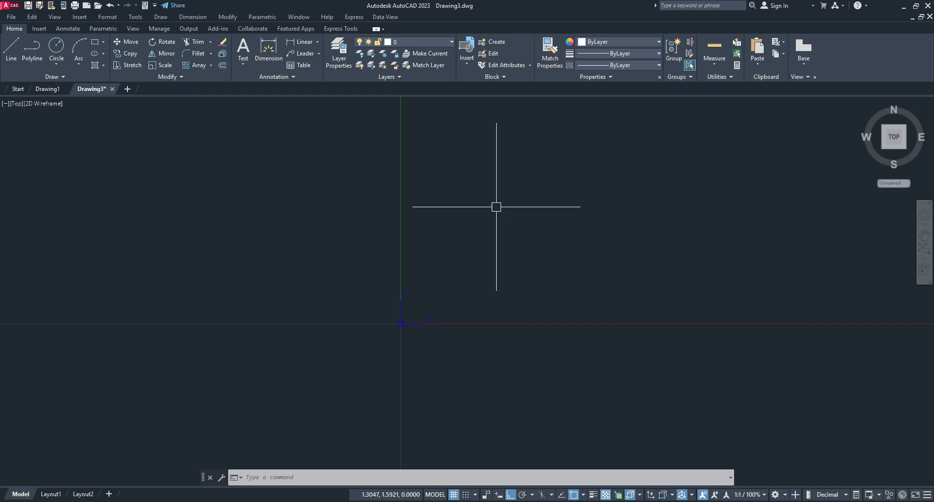
{"action": "scroll", "coordinate": [496, 206], "scroll_direction": "down", "scroll_amount": 2}
{"action": "middle_click_drag", "start_coordinate": [500, 204], "coordinate": [349, 278]}
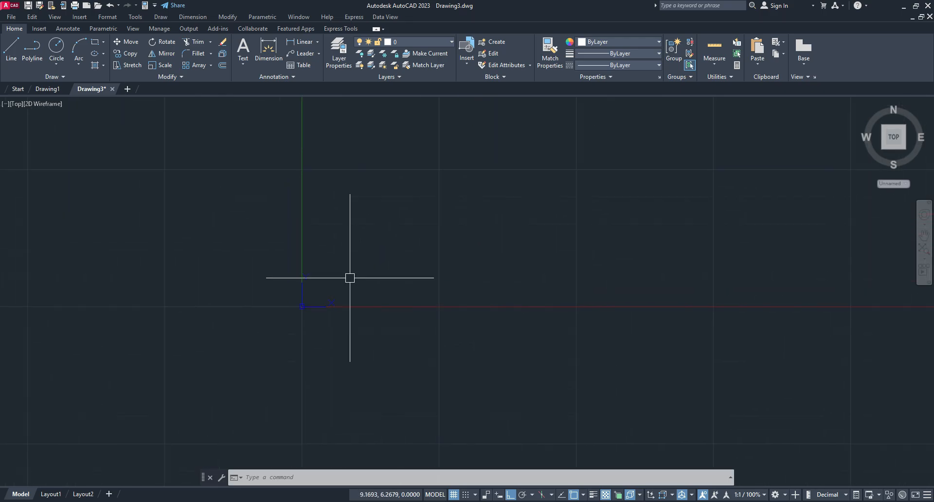
{"action": "scroll", "coordinate": [374, 252], "scroll_direction": "down", "scroll_amount": 6}
{"action": "scroll", "coordinate": [374, 252], "scroll_direction": "up", "scroll_amount": 7}
{"action": "scroll", "coordinate": [375, 252], "scroll_direction": "down", "scroll_amount": 7}
{"action": "scroll", "coordinate": [375, 252], "scroll_direction": "up", "scroll_amount": 2}
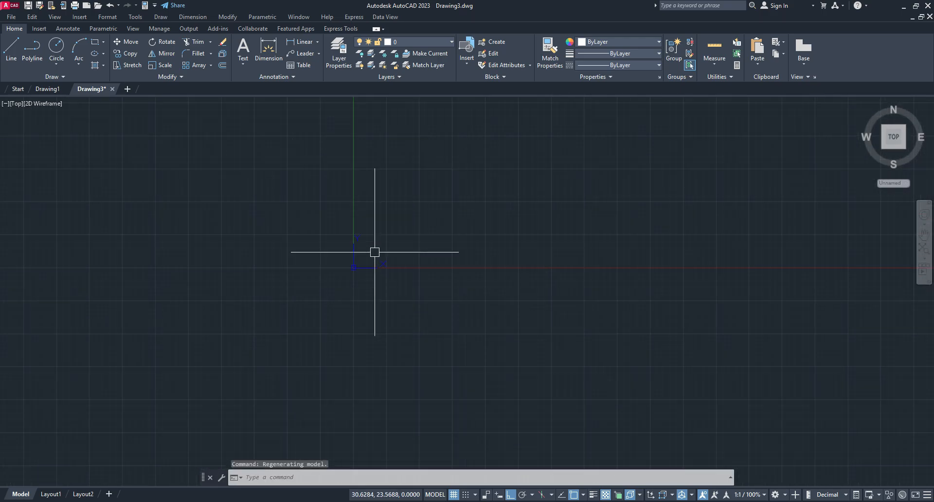
{"action": "scroll", "coordinate": [373, 253], "scroll_direction": "up", "scroll_amount": 12}
{"action": "scroll", "coordinate": [365, 253], "scroll_direction": "down", "scroll_amount": 8}
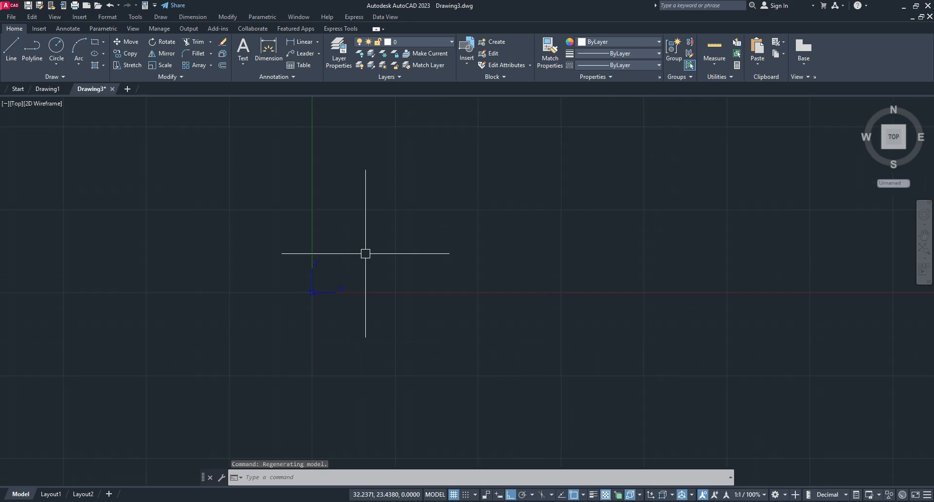
{"action": "scroll", "coordinate": [365, 254], "scroll_direction": "up", "scroll_amount": 8}
{"action": "scroll", "coordinate": [378, 248], "scroll_direction": "down", "scroll_amount": 6}
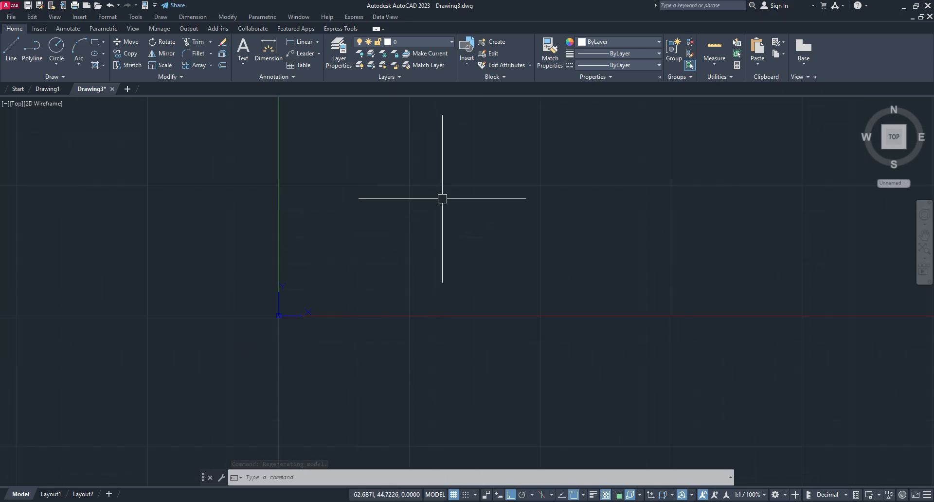
{"action": "middle_click_drag", "start_coordinate": [442, 199], "coordinate": [370, 261]}
{"action": "middle_click_drag", "start_coordinate": [433, 231], "coordinate": [396, 239]}
{"action": "middle_click_drag", "start_coordinate": [447, 196], "coordinate": [425, 301]}
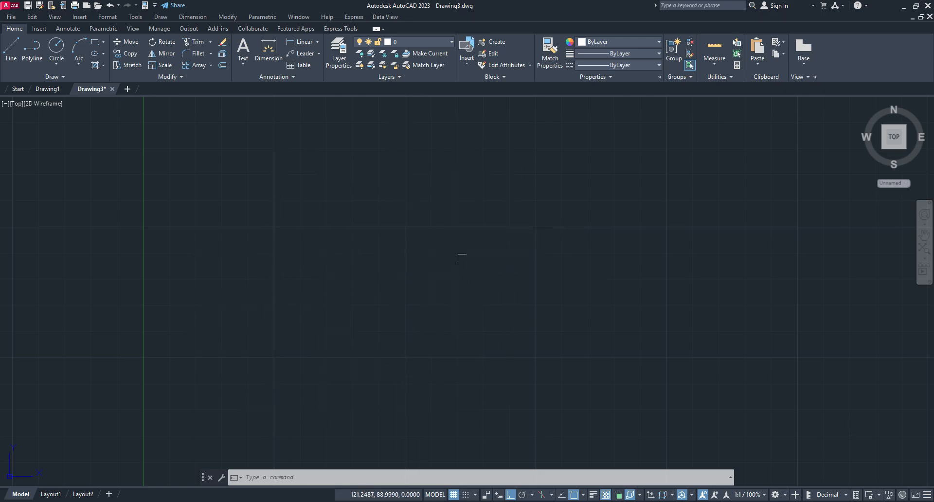
{"action": "mouse_move", "coordinate": [461, 258]}
{"action": "middle_mouse_down"}
{"action": "mouse_move", "coordinate": [440, 251]}
{"action": "mouse_move", "coordinate": [416, 205]}
{"action": "middle_mouse_up"}
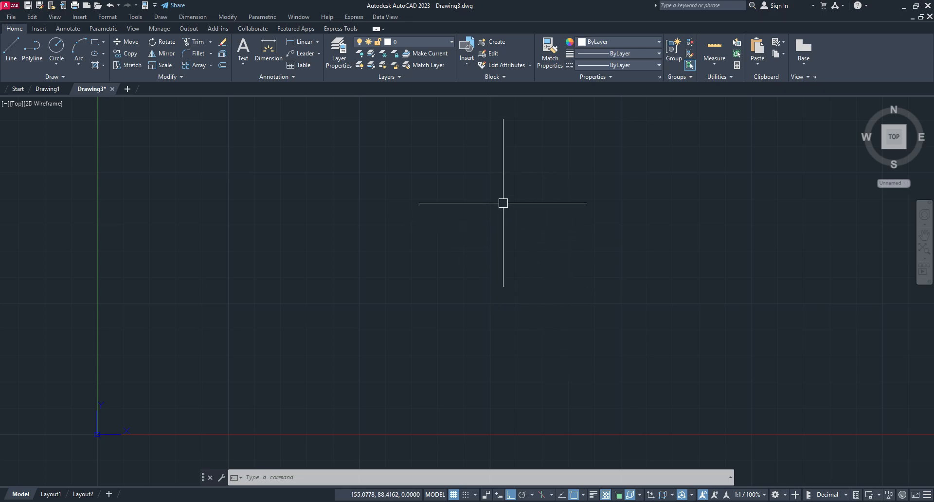
- Draw a horizontal line 100 units long above and to the right of the origin with the Line tool, using Ortho mode
{"action": "scroll", "coordinate": [503, 203], "scroll_direction": "down", "scroll_amount": 10}
{"action": "middle_click_drag", "start_coordinate": [503, 203], "coordinate": [296, 317]}
{"action": "scroll", "coordinate": [295, 317], "scroll_direction": "down", "scroll_amount": 8}
{"action": "middle_click_drag", "start_coordinate": [386, 275], "coordinate": [323, 319]}
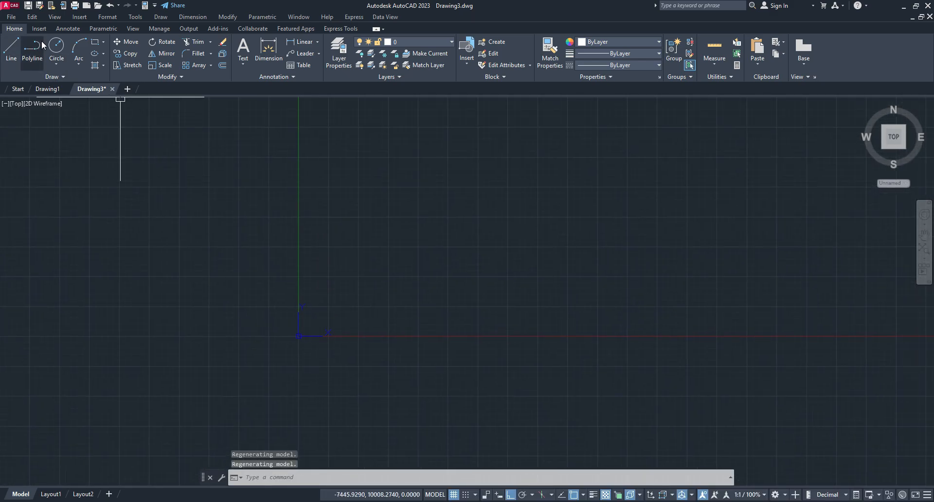
{"action": "left_click", "coordinate": [18, 44]}
{"action": "left_click", "coordinate": [419, 223]}
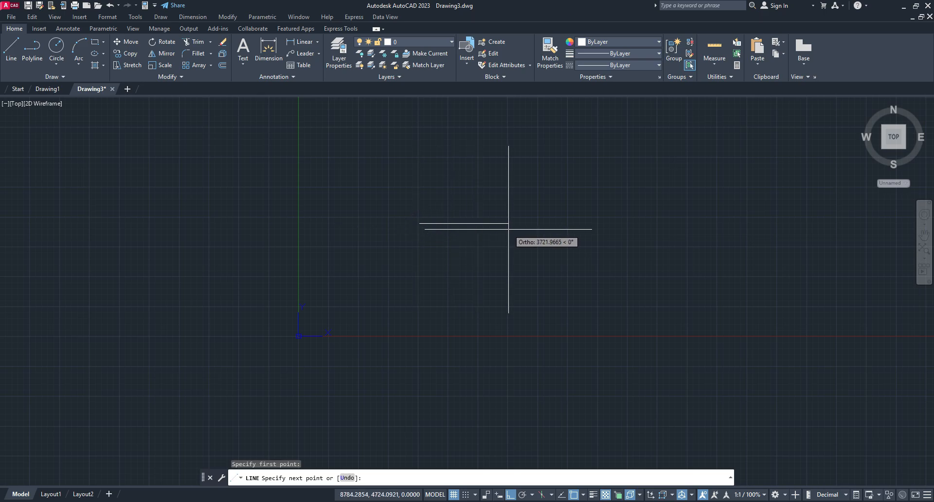
{"action": "key", "text": "Return"}
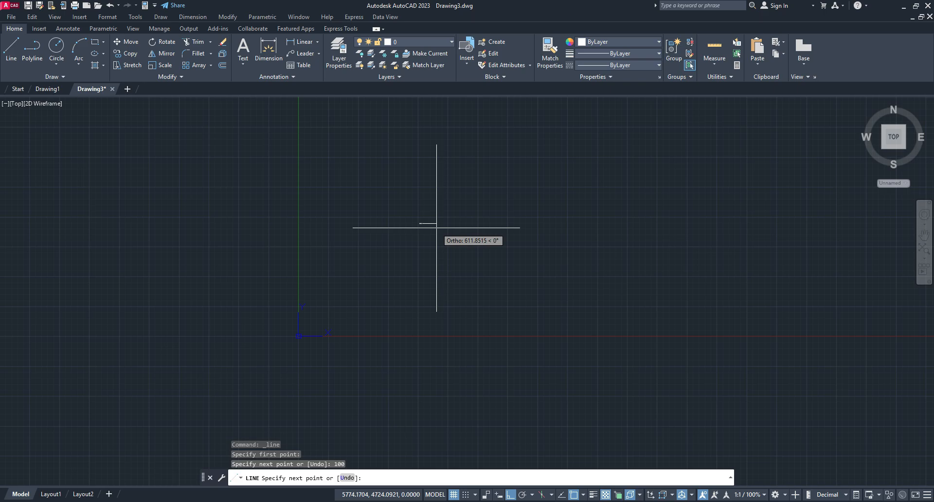
{"action": "key", "text": "Escape"}
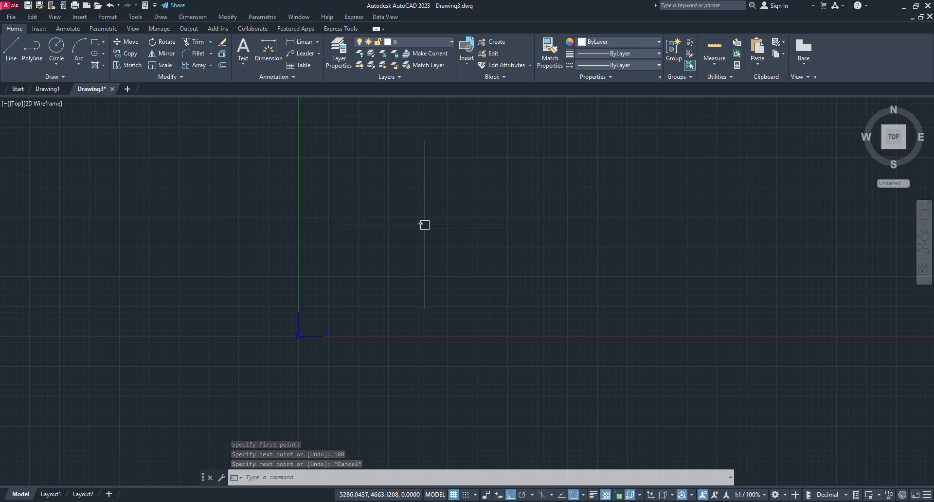
- Examine the 100-unit line at different zoom levels and fit it to the screen in the Top view
{"action": "scroll", "coordinate": [424, 225], "scroll_direction": "up", "scroll_amount": 5}
{"action": "scroll", "coordinate": [425, 225], "scroll_direction": "up", "scroll_amount": 2}
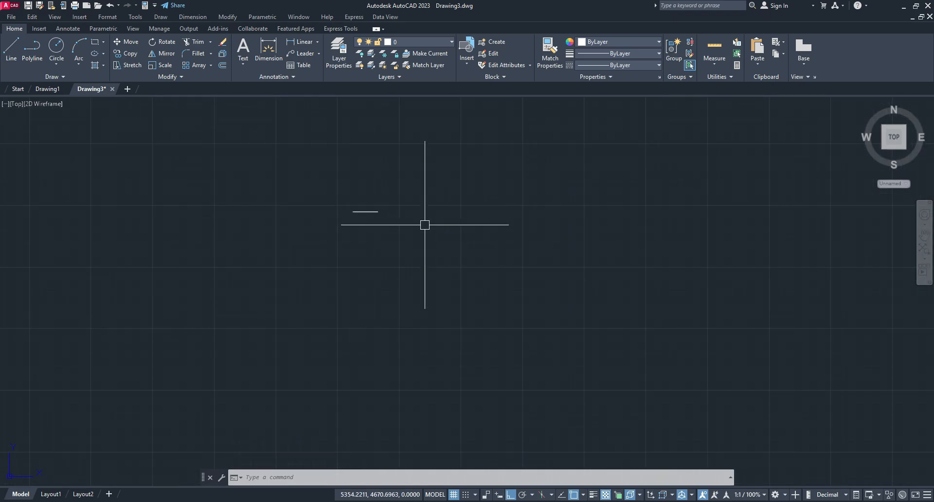
{"action": "scroll", "coordinate": [425, 224], "scroll_direction": "up", "scroll_amount": 1}
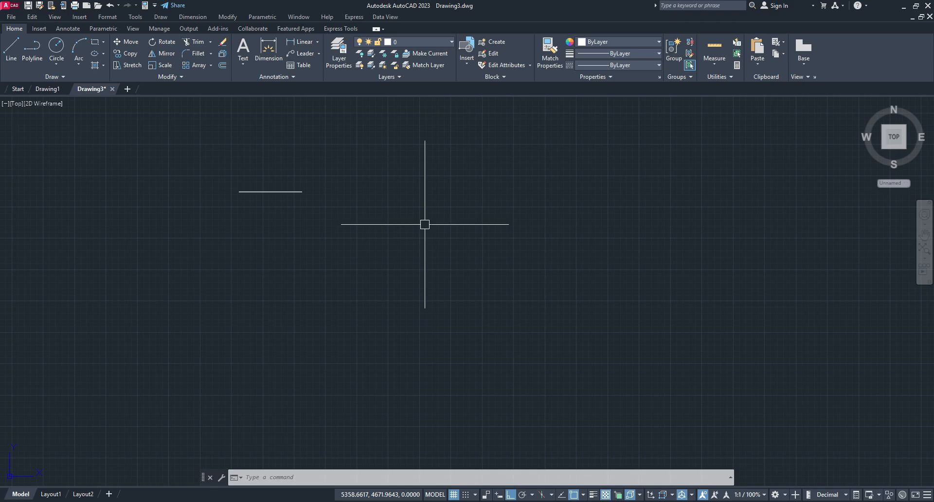
{"action": "scroll", "coordinate": [425, 224], "scroll_direction": "down", "scroll_amount": 4}
{"action": "scroll", "coordinate": [425, 224], "scroll_direction": "down", "scroll_amount": 4}
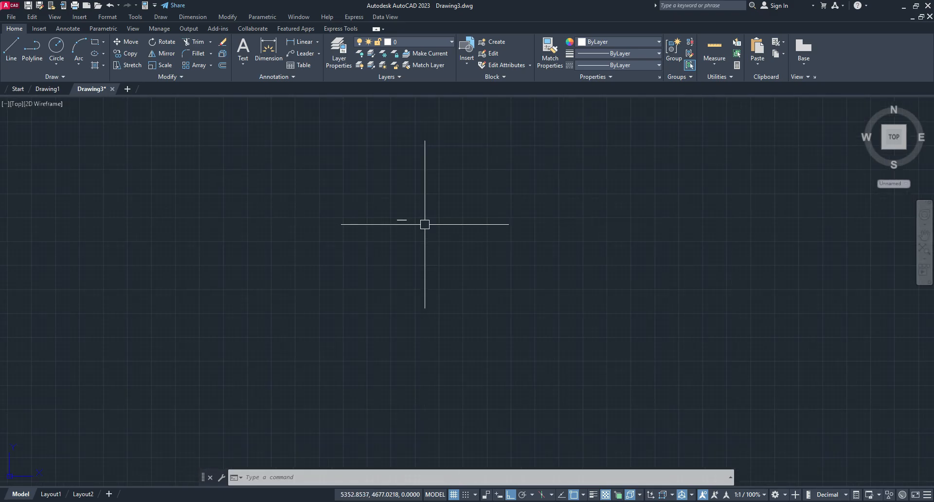
{"action": "scroll", "coordinate": [429, 226], "scroll_direction": "up", "scroll_amount": 2}
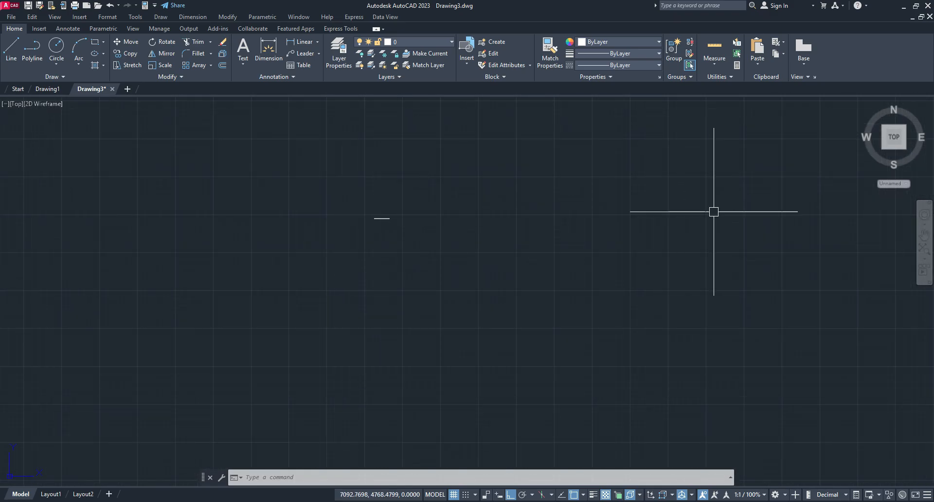
{"action": "left_click", "coordinate": [897, 139]}
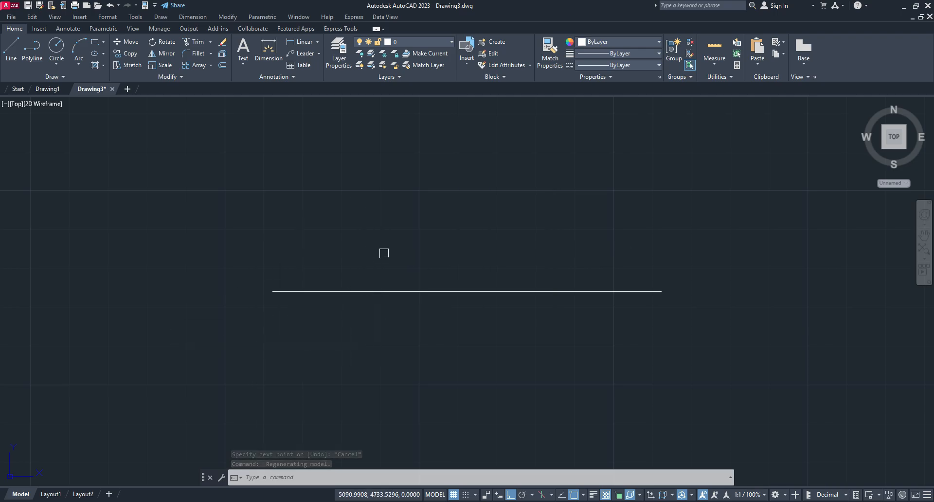
- Turn off the drawing grid display
{"action": "scroll", "coordinate": [396, 214], "scroll_direction": "down", "scroll_amount": 6}
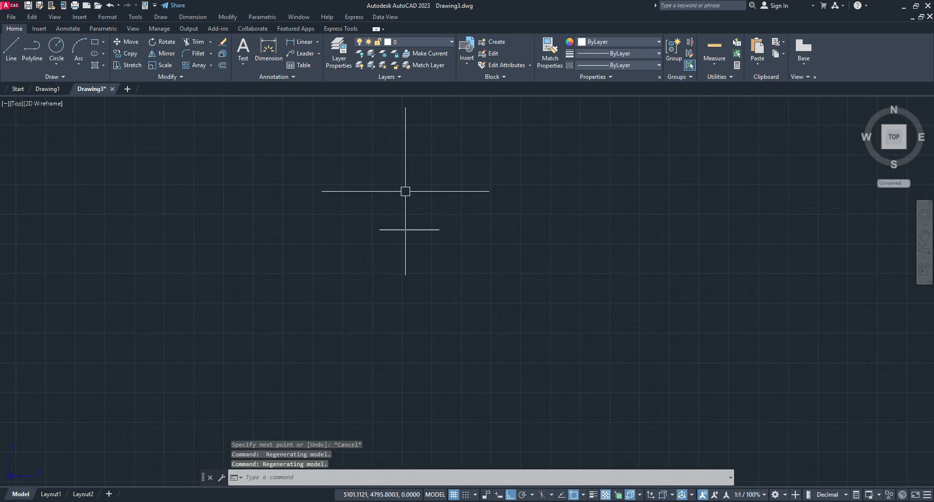
{"action": "middle_click_drag", "start_coordinate": [405, 192], "coordinate": [393, 226]}
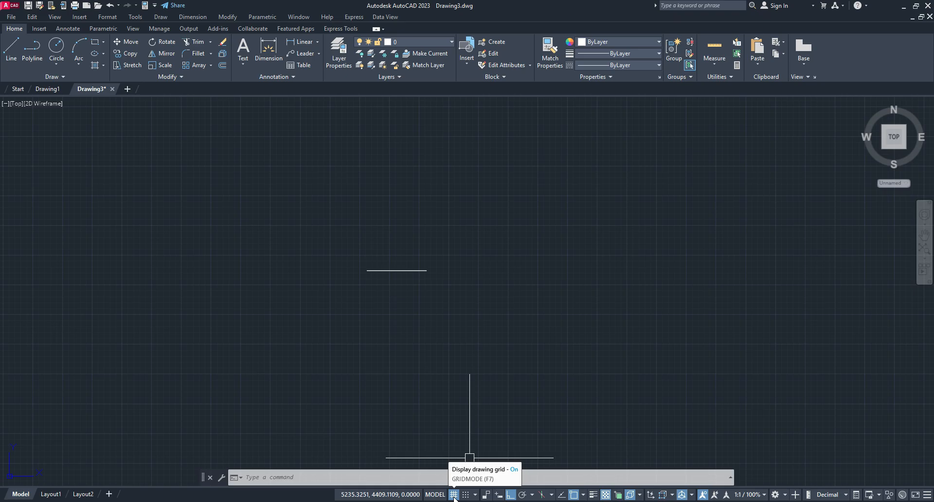
{"action": "left_click", "coordinate": [454, 496]}
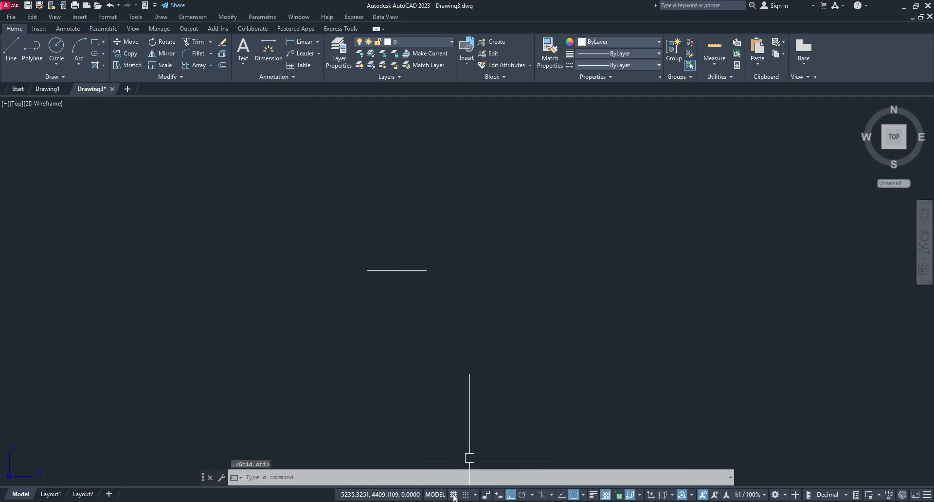
- Turn the drawing grid display back on and fit the 100-unit line to the Top view
{"action": "left_click", "coordinate": [454, 495]}
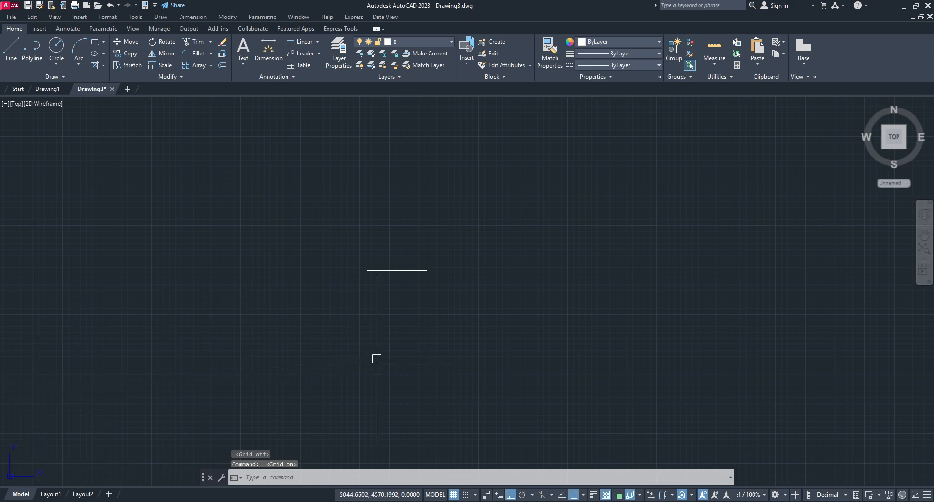
{"action": "left_click", "coordinate": [894, 137]}
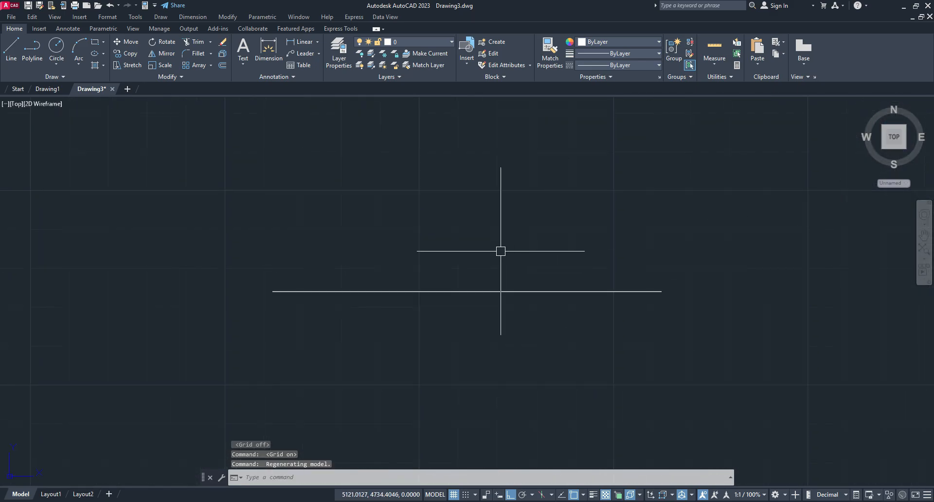
- Select the horizontal line by picking it directly, clear the selection, and start and cancel an area selection
{"action": "left_click", "coordinate": [369, 292]}
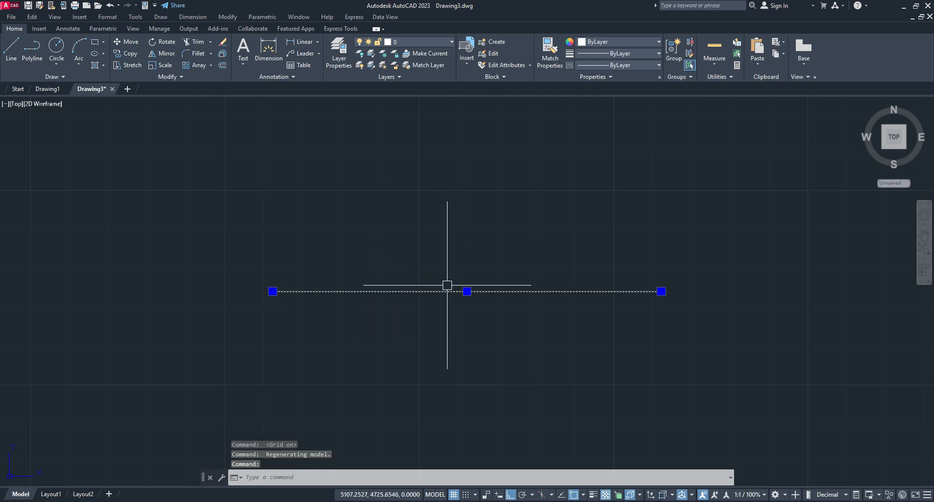
{"action": "key", "text": "Escape"}
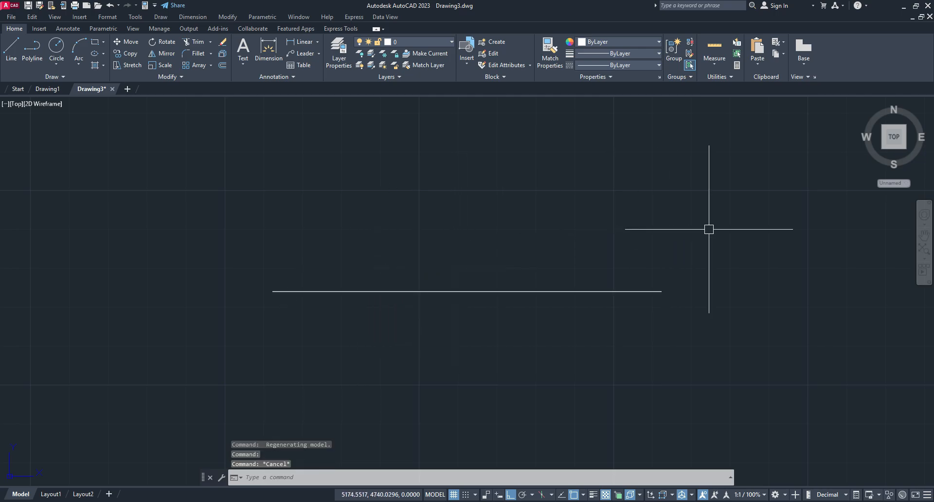
{"action": "left_click", "coordinate": [705, 215]}
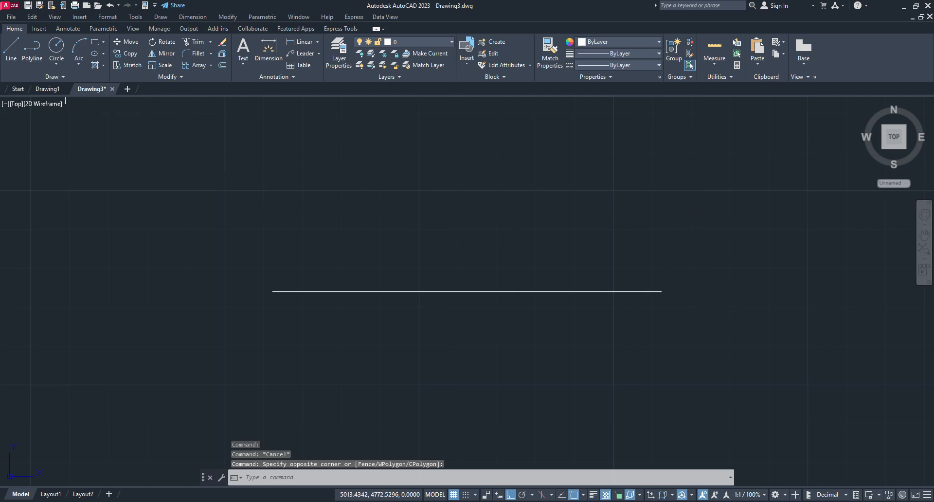
{"action": "key", "text": "Escape"}
{"action": "key", "text": "Escape"}
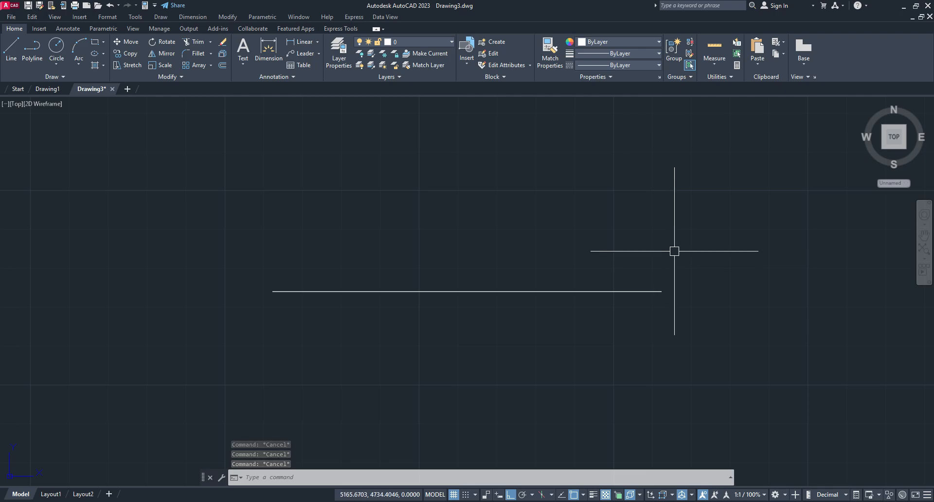
- Select the line with a crossing window from above its right end to below its middle, and clear the selection
{"action": "left_click", "coordinate": [690, 226]}
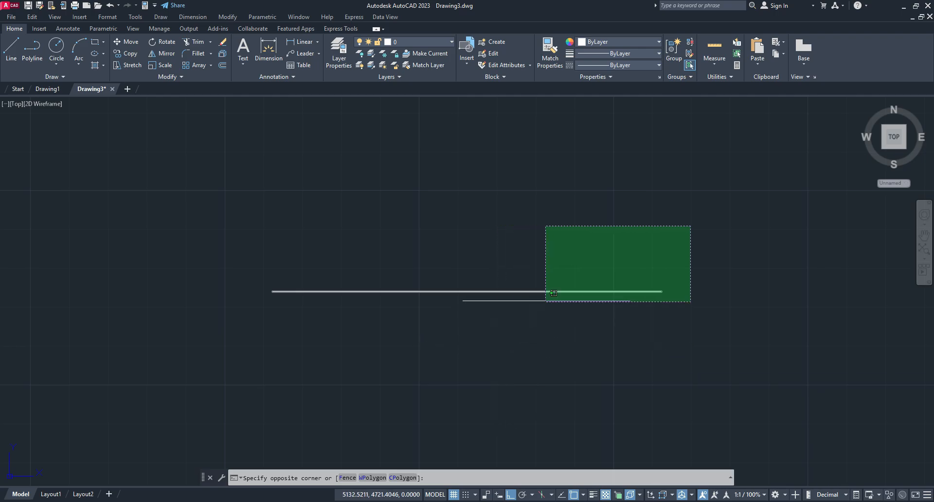
{"action": "left_click", "coordinate": [478, 354]}
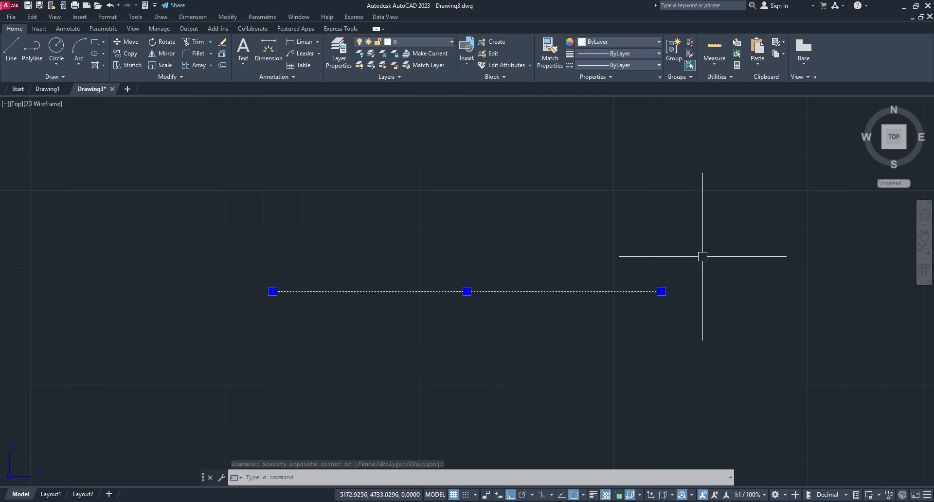
{"action": "key", "text": "Escape"}
- Select the line with a crossing window over its right end and erase it
{"action": "left_click", "coordinate": [701, 237]}
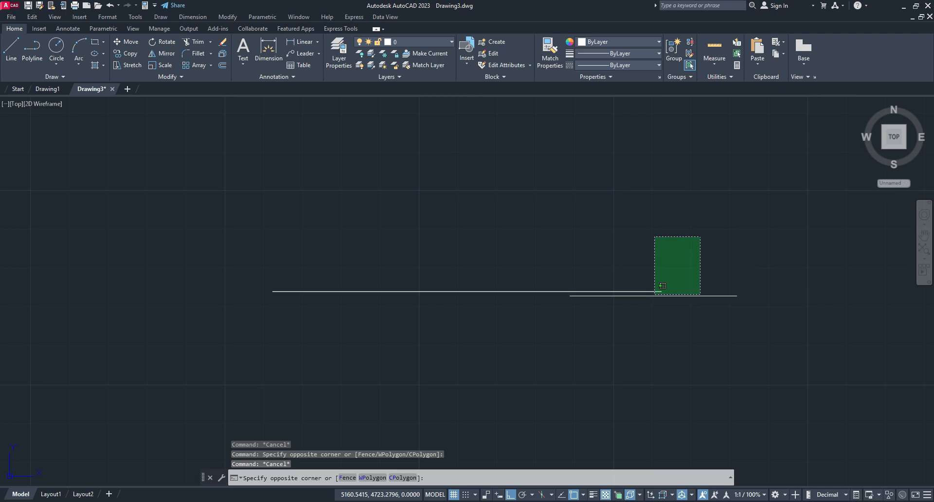
{"action": "left_click", "coordinate": [603, 322]}
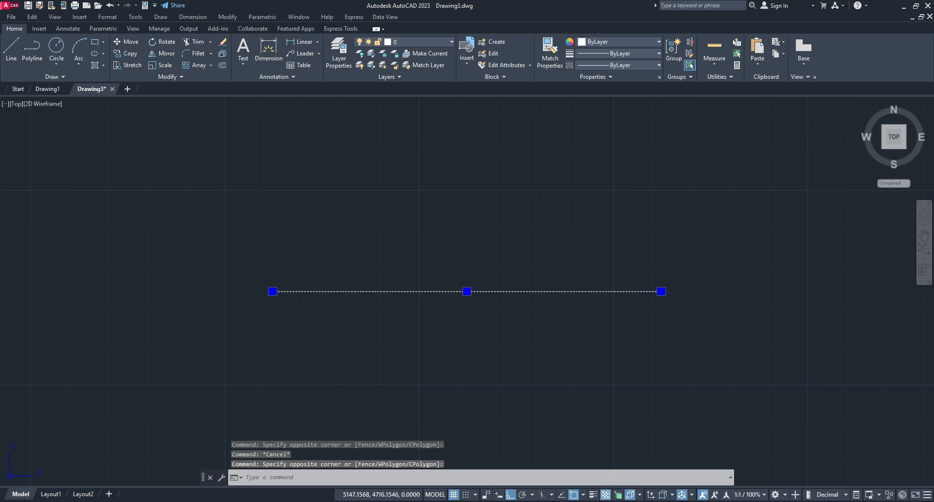
{"action": "key", "text": "Delete"}
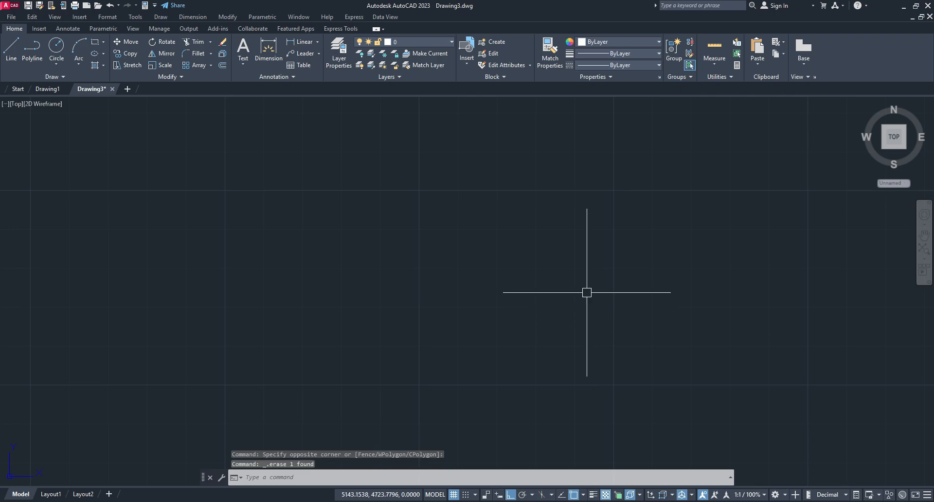
- Draw a wide rectangle freehand near the centre of the empty drawing area with the Rectangle tool
{"action": "left_click", "coordinate": [97, 41]}
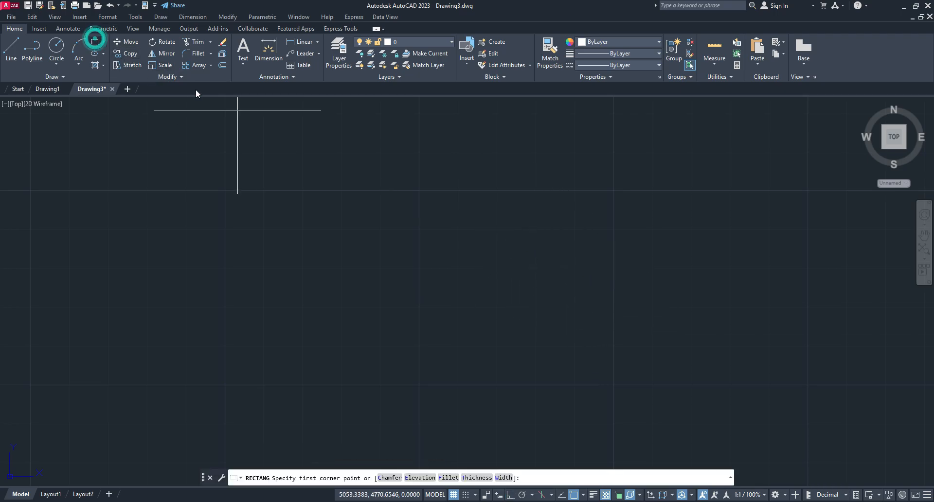
{"action": "left_click", "coordinate": [389, 218]}
{"action": "left_click", "coordinate": [633, 324]}
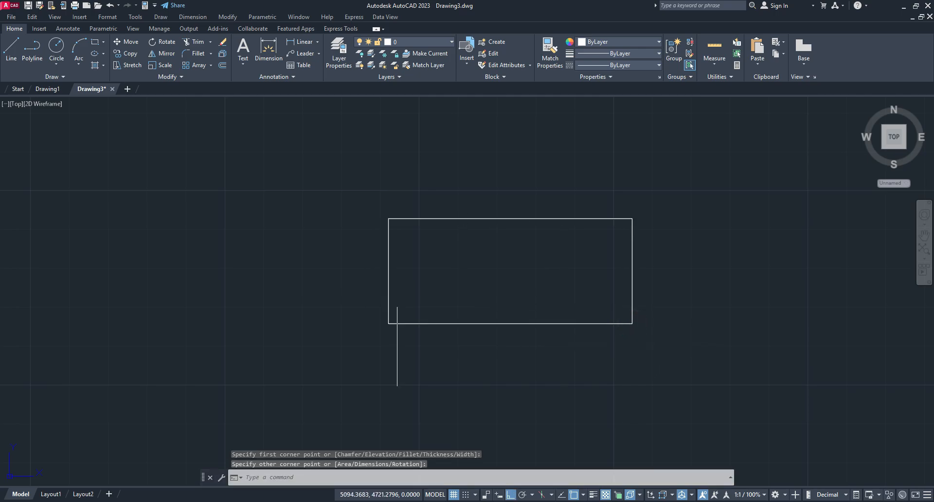
- Select the rectangle with a crossing window over its upper-right corner, and clear the selection
{"action": "left_click", "coordinate": [688, 182]}
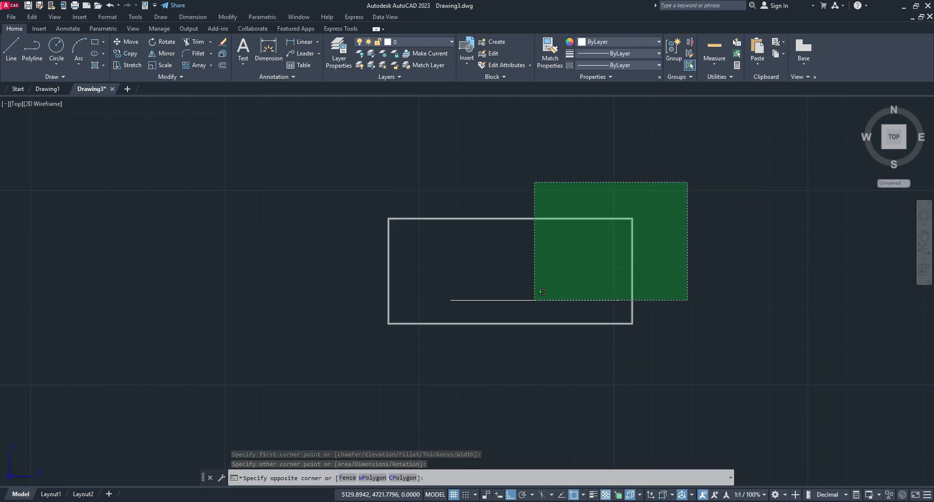
{"action": "left_click", "coordinate": [604, 237]}
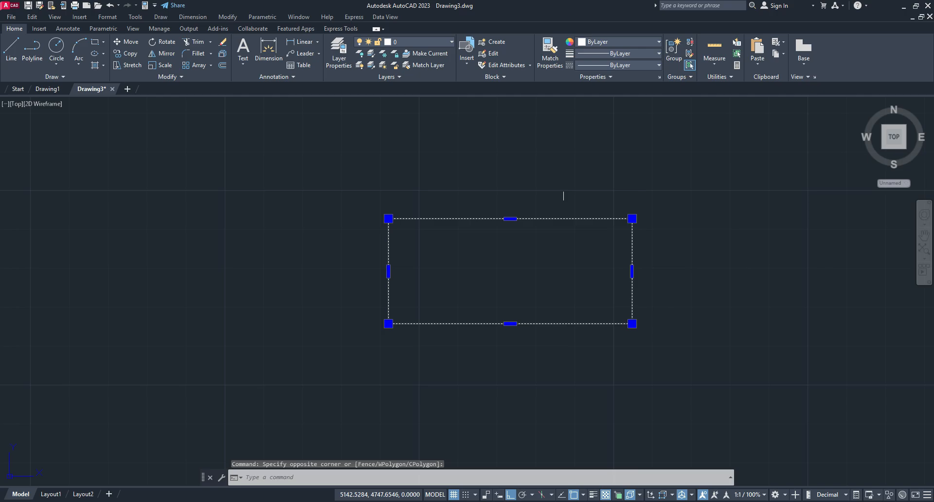
{"action": "key", "text": "Escape"}
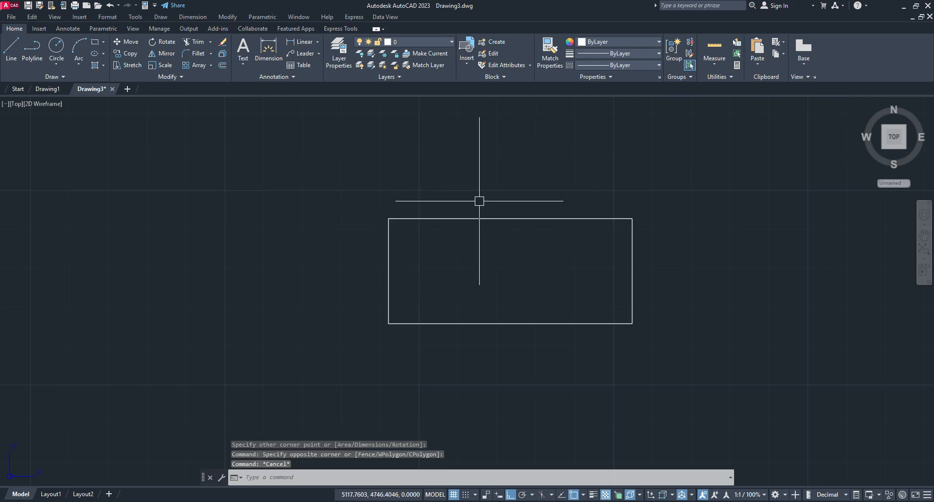
- Try window selections covering only the rectangle's right part, and compare them with a crossing window and a fully enclosing window
{"action": "left_click", "coordinate": [526, 157]}
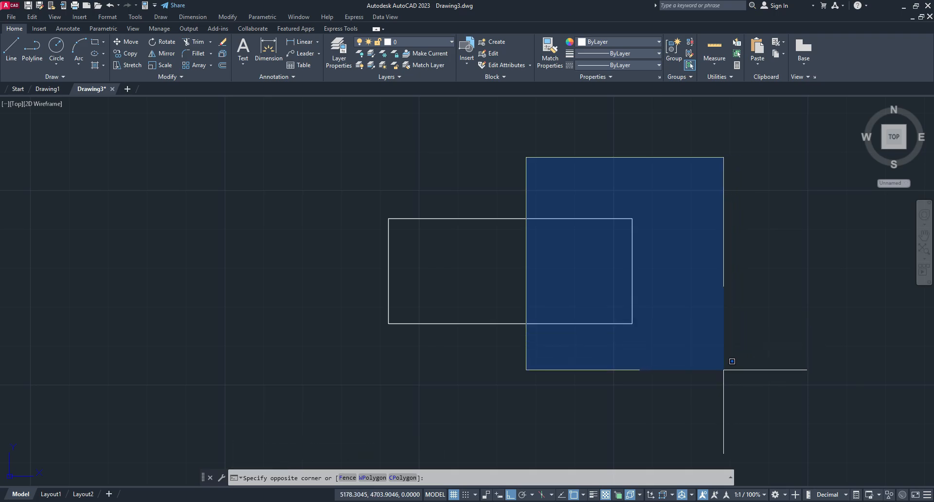
{"action": "left_click", "coordinate": [724, 369]}
{"action": "left_click", "coordinate": [548, 183]}
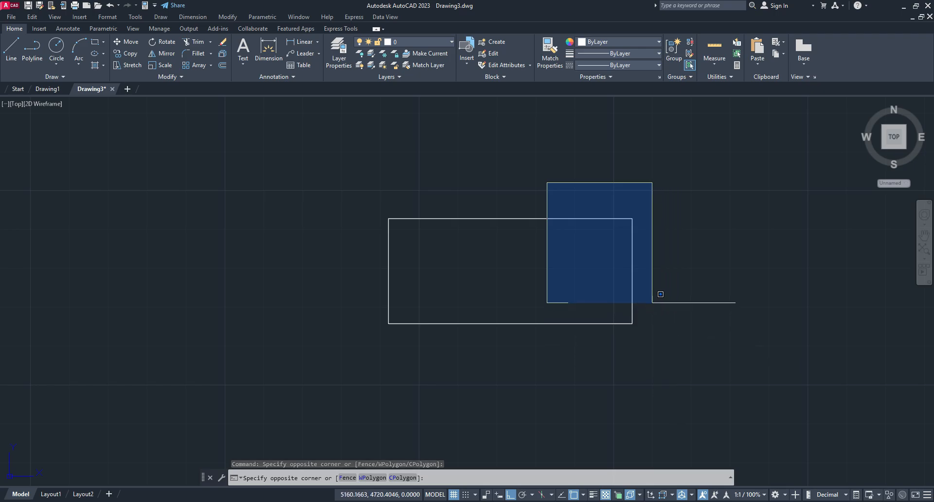
{"action": "left_click", "coordinate": [652, 303]}
{"action": "left_click", "coordinate": [674, 193]}
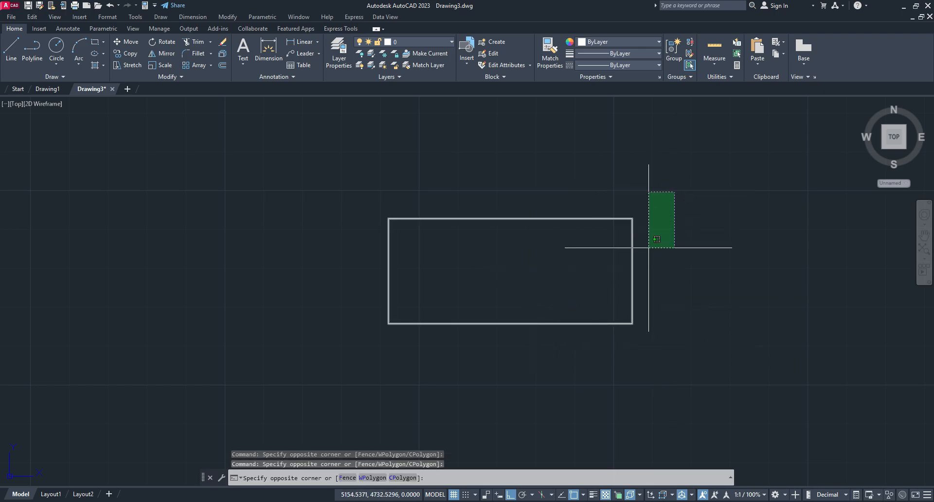
{"action": "left_click", "coordinate": [670, 221]}
{"action": "left_click", "coordinate": [356, 183]}
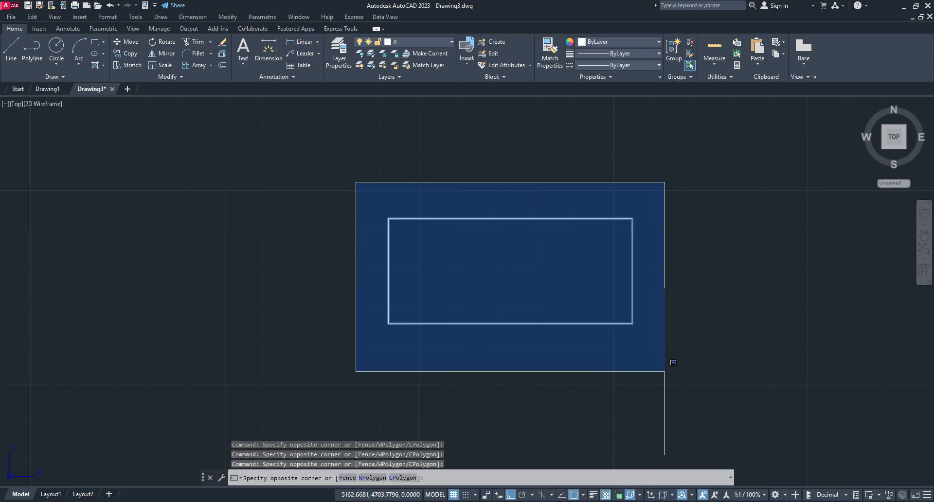
{"action": "left_click", "coordinate": [683, 367]}
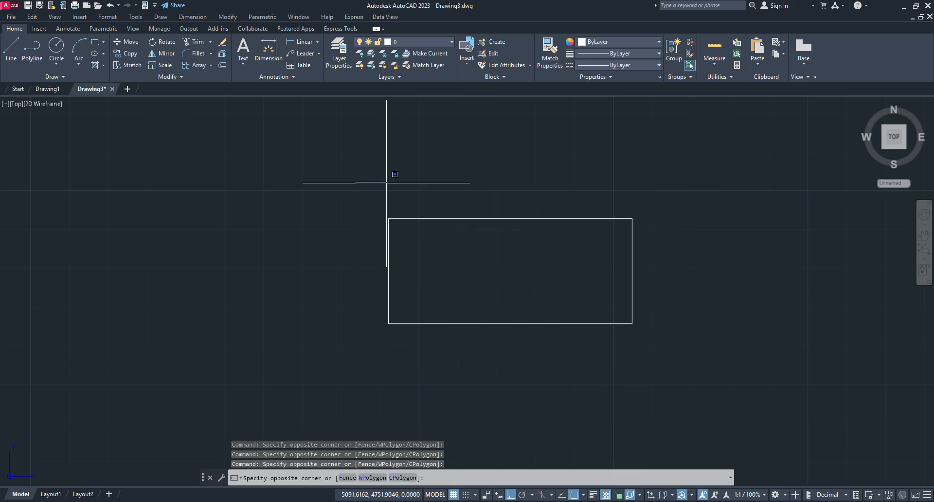
- Select the rectangle with a window that encloses it completely and erase it
{"action": "left_click", "coordinate": [351, 179]}
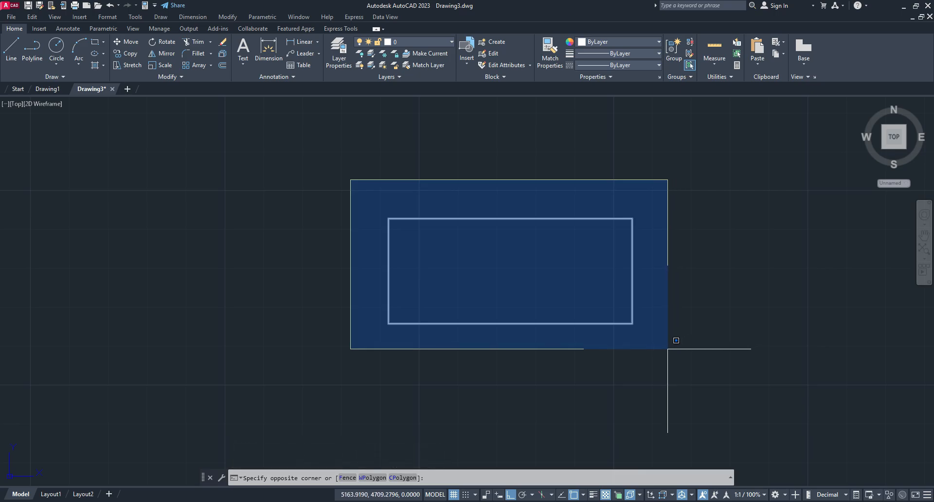
{"action": "left_click", "coordinate": [668, 348]}
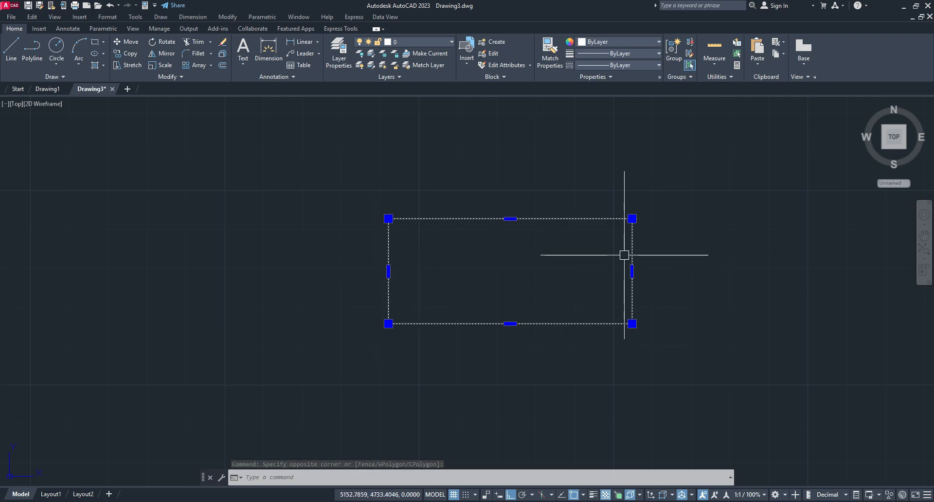
{"action": "key", "text": "Delete"}
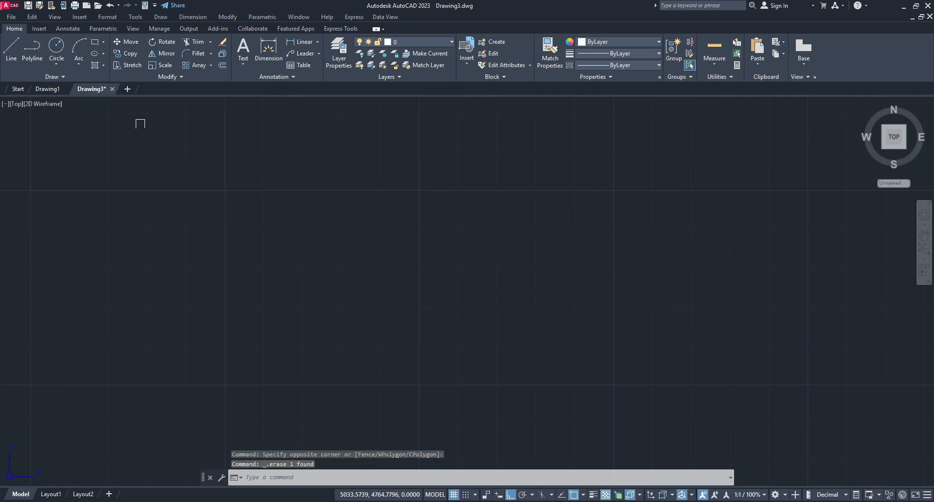
- Draw a single horizontal line freehand near the centre of the drawing area with the Line tool in Ortho mode
{"action": "left_click", "coordinate": [12, 54]}
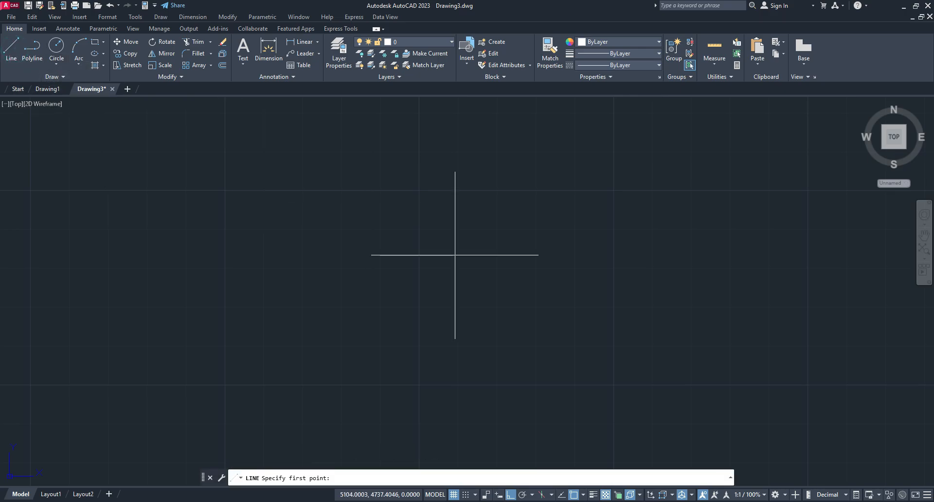
{"action": "left_click", "coordinate": [374, 260]}
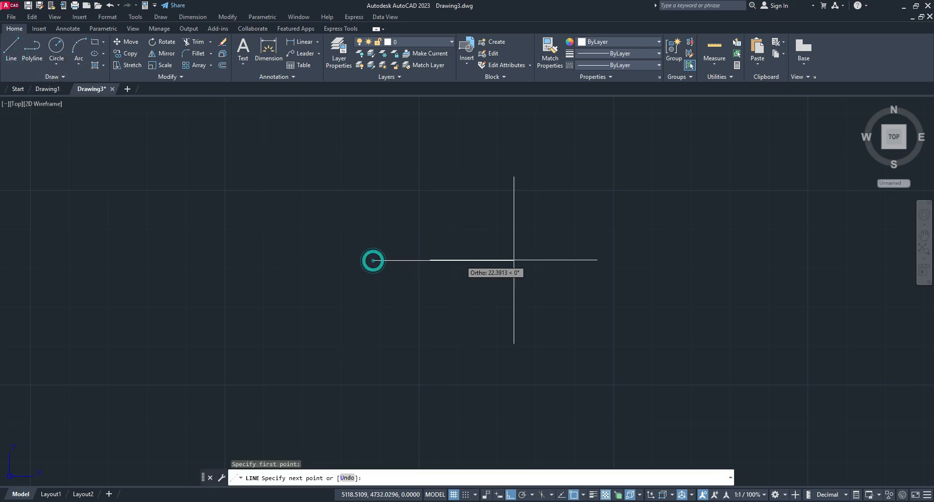
{"action": "left_click", "coordinate": [640, 261]}
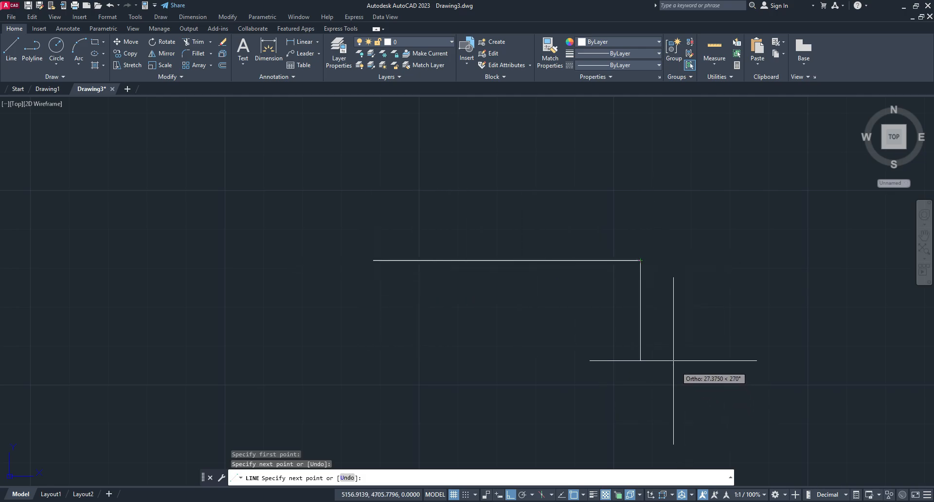
{"action": "key", "text": "Escape"}
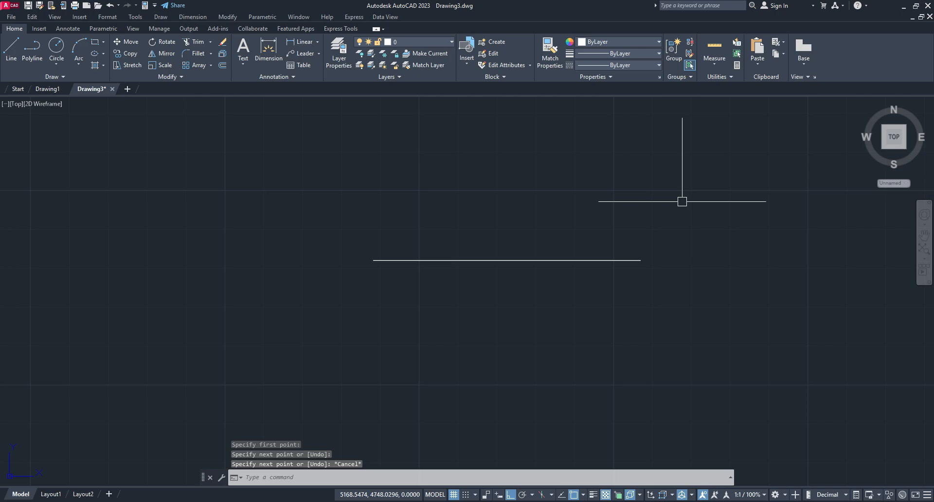
- Select the new line with a crossing window over its right part, and clear the selection
{"action": "left_click", "coordinate": [665, 211]}
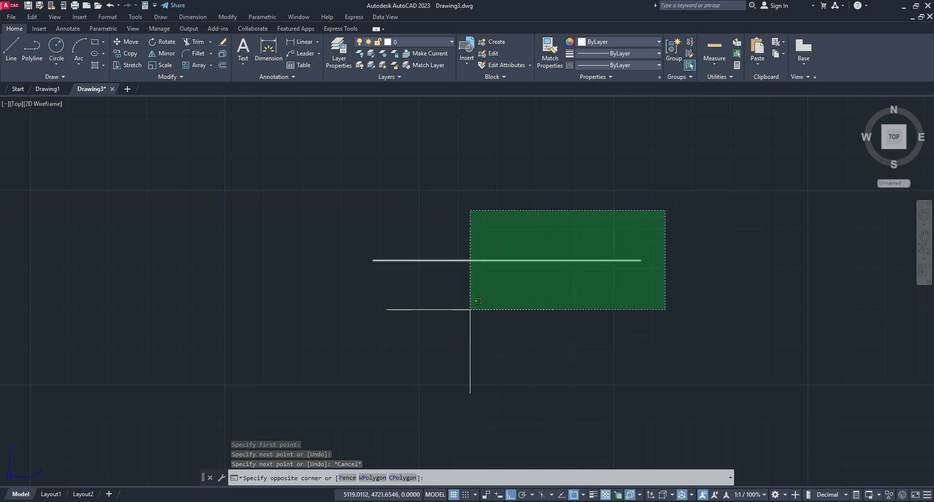
{"action": "left_click", "coordinate": [568, 324]}
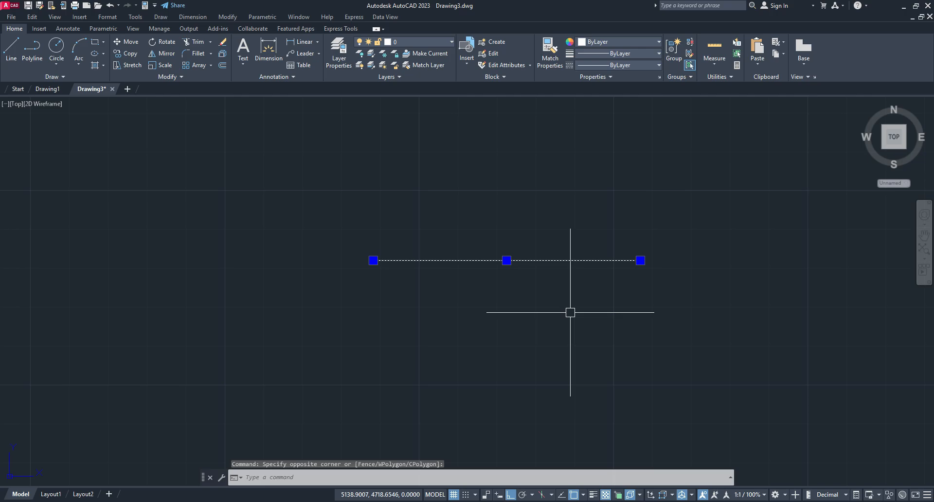
{"action": "key", "text": "Escape"}
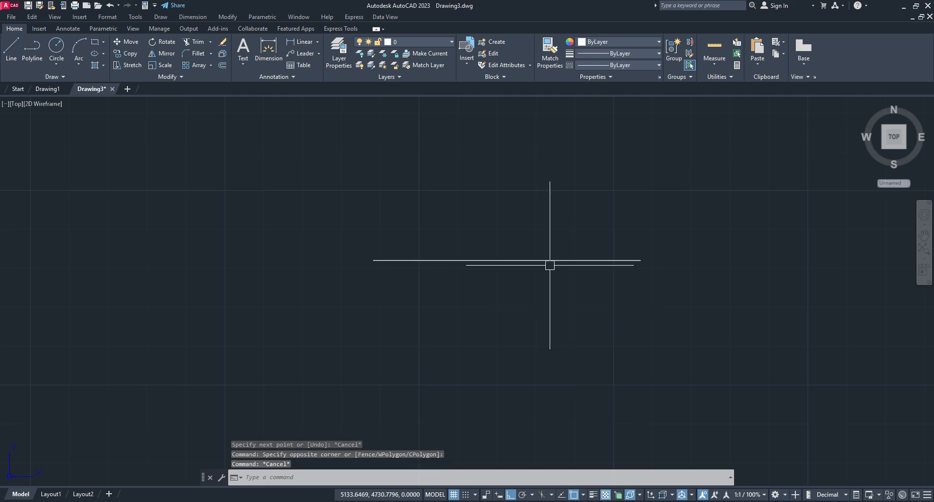
- Try a window selection over only the line's right part, and select the line with a window enclosing it completely
{"action": "left_click", "coordinate": [524, 196]}
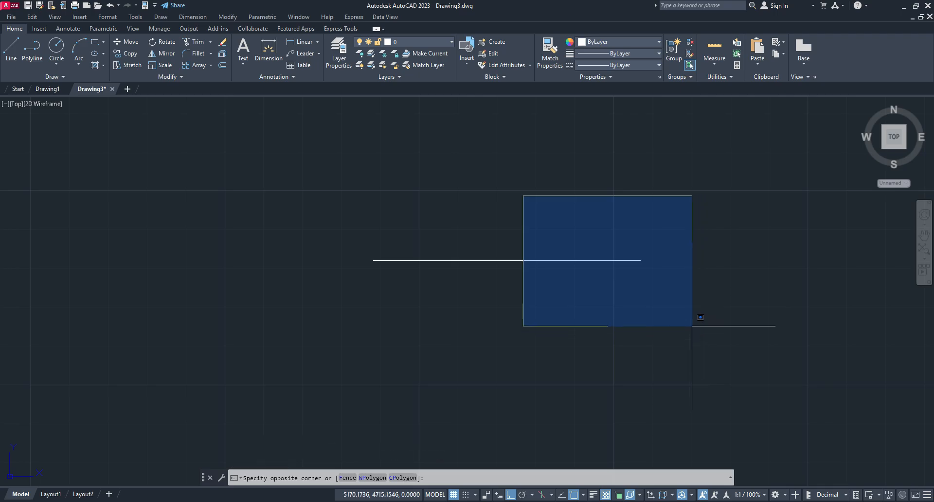
{"action": "left_click", "coordinate": [692, 327]}
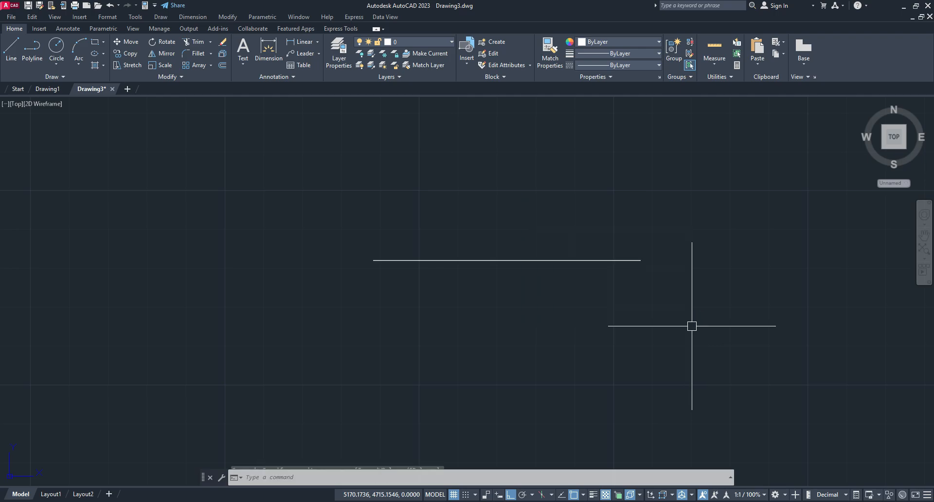
{"action": "left_click", "coordinate": [351, 209]}
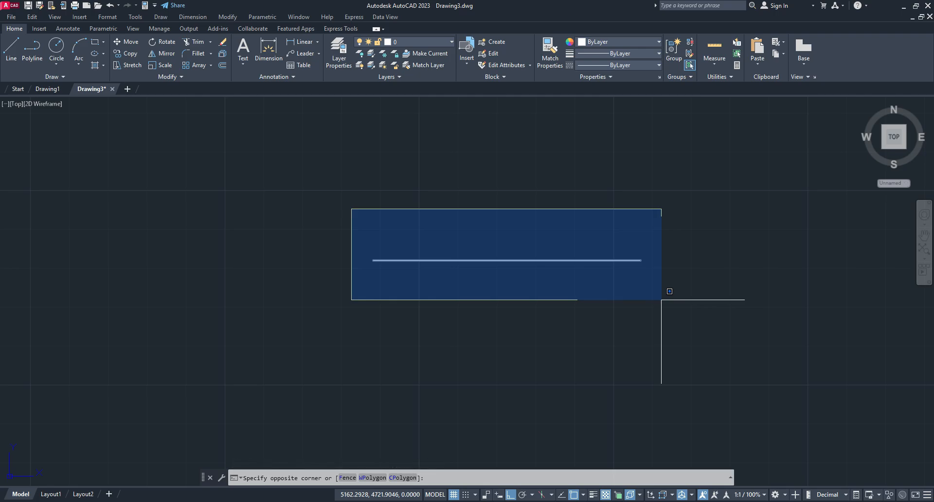
{"action": "left_click", "coordinate": [661, 300]}
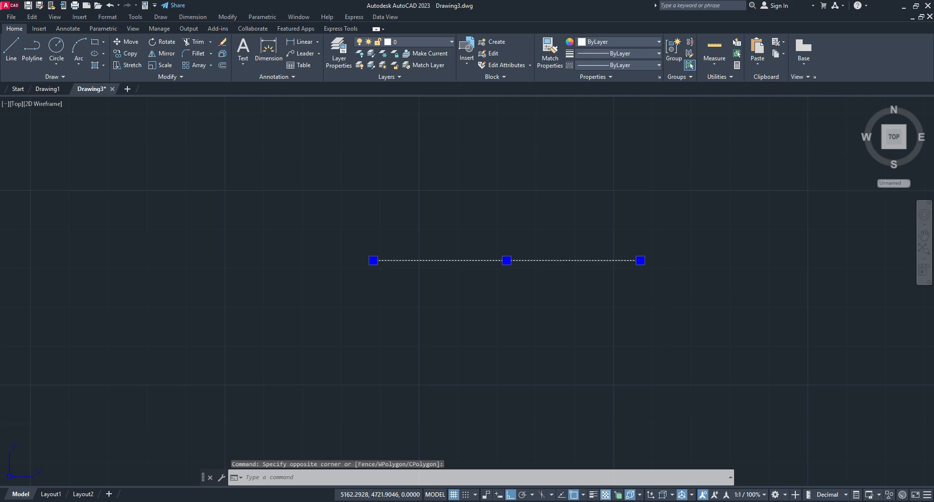
- Erase the selected horizontal line from the drawing
{"action": "key", "text": "Delete"}
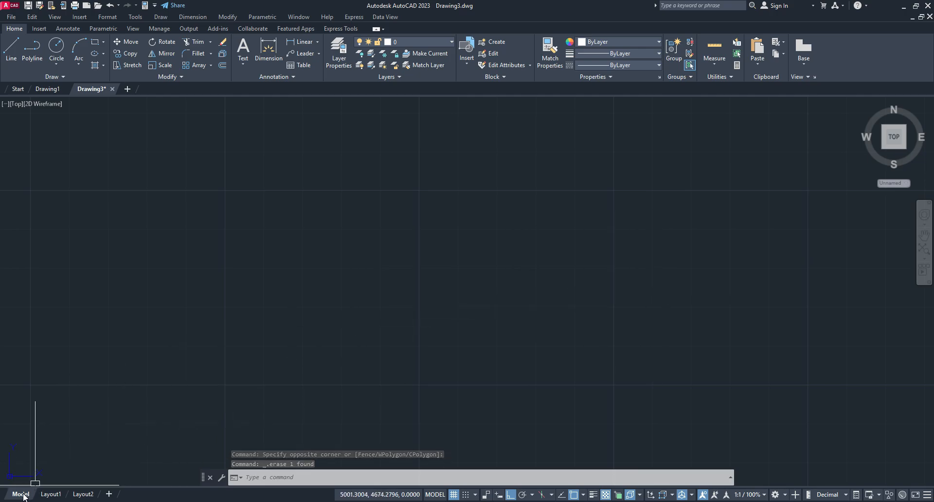
{"action": "mouse_move", "coordinate": [57, 497]}
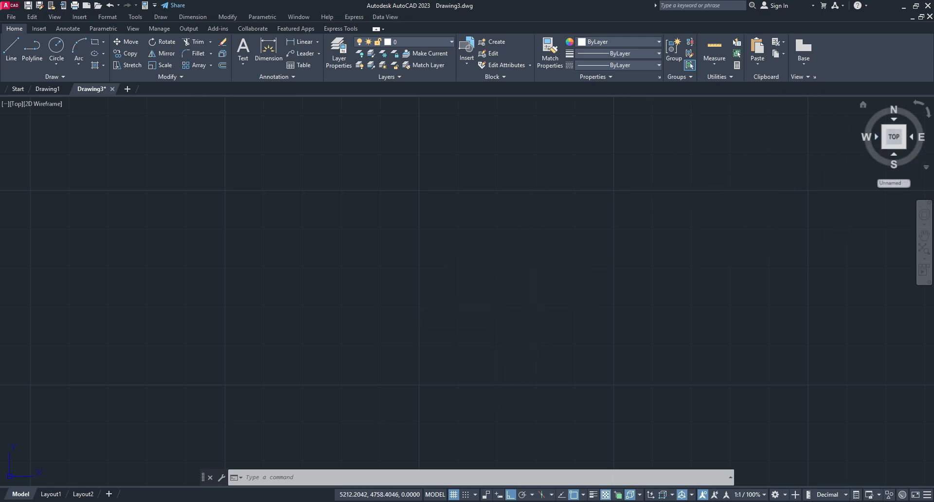
- Reset the drawing to the Top view and show the origin with ample empty space around it
{"action": "left_click", "coordinate": [894, 137]}
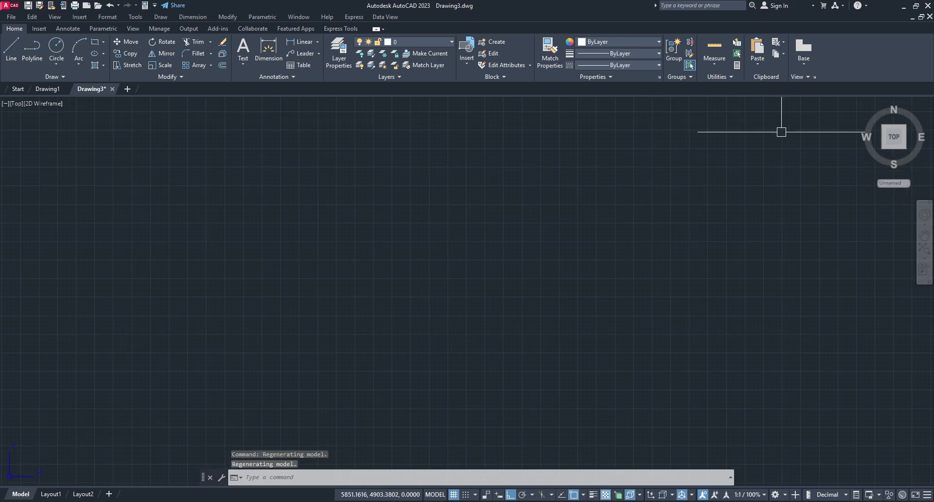
{"action": "left_click", "coordinate": [898, 138]}
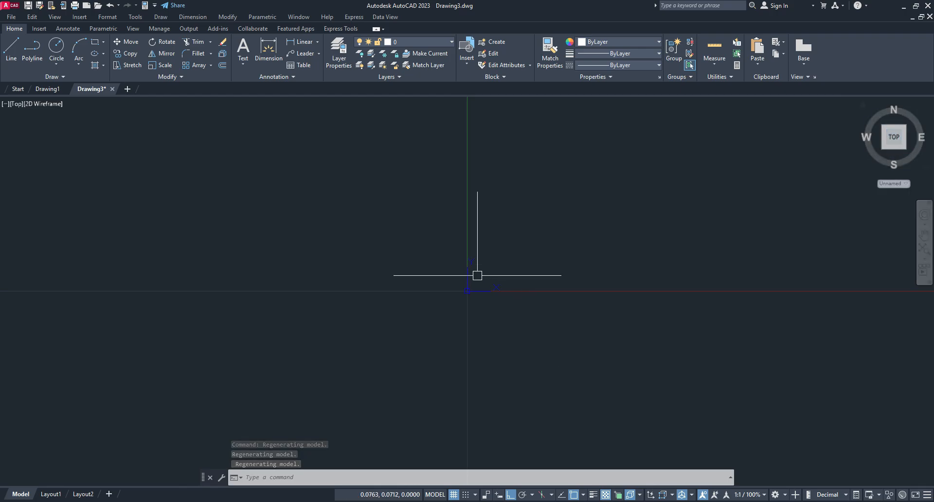
{"action": "scroll", "coordinate": [503, 261], "scroll_direction": "down", "scroll_amount": 6}
{"action": "middle_click_drag", "start_coordinate": [486, 265], "coordinate": [333, 300]}
{"action": "scroll", "coordinate": [370, 286], "scroll_direction": "down", "scroll_amount": 4}
{"action": "scroll", "coordinate": [354, 285], "scroll_direction": "down", "scroll_amount": 2}
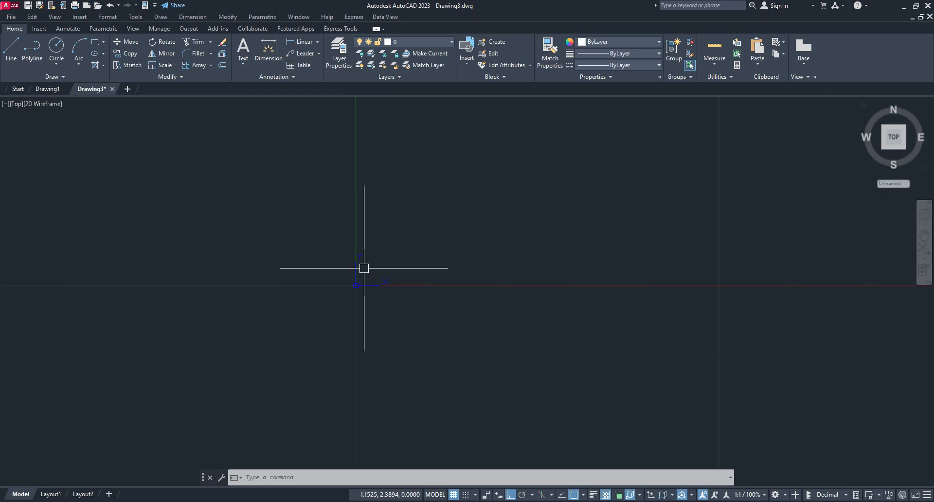
{"action": "left_click", "coordinate": [894, 137]}
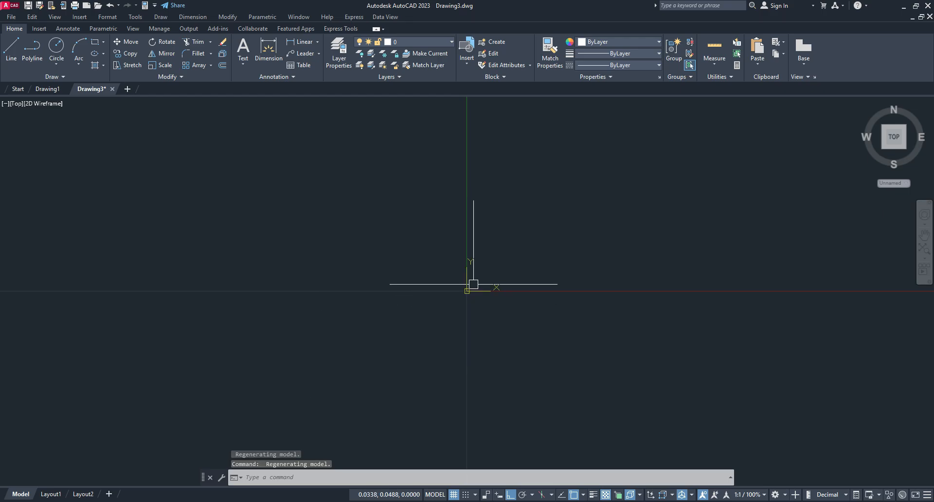
{"action": "scroll", "coordinate": [524, 252], "scroll_direction": "down", "scroll_amount": 10}
{"action": "middle_click_drag", "start_coordinate": [525, 252], "coordinate": [413, 312]}
{"action": "scroll", "coordinate": [445, 290], "scroll_direction": "down", "scroll_amount": 8}
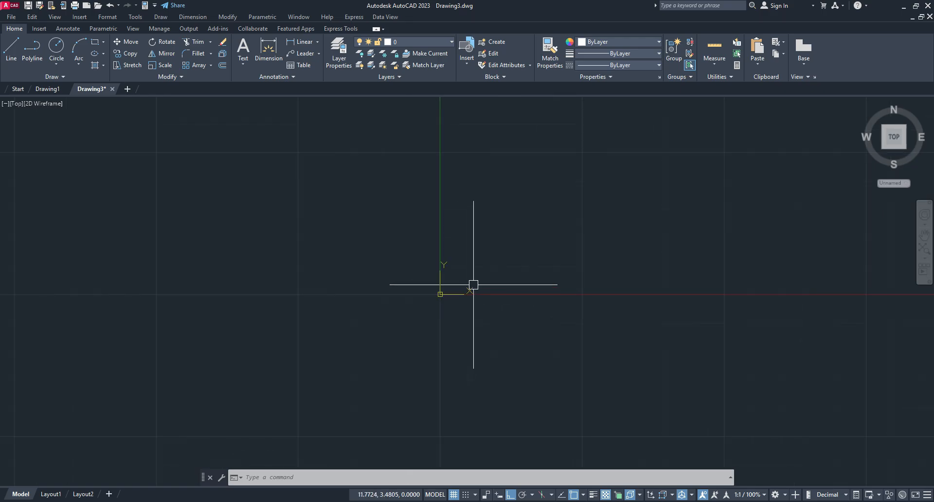
{"action": "middle_click_drag", "start_coordinate": [475, 285], "coordinate": [390, 294]}
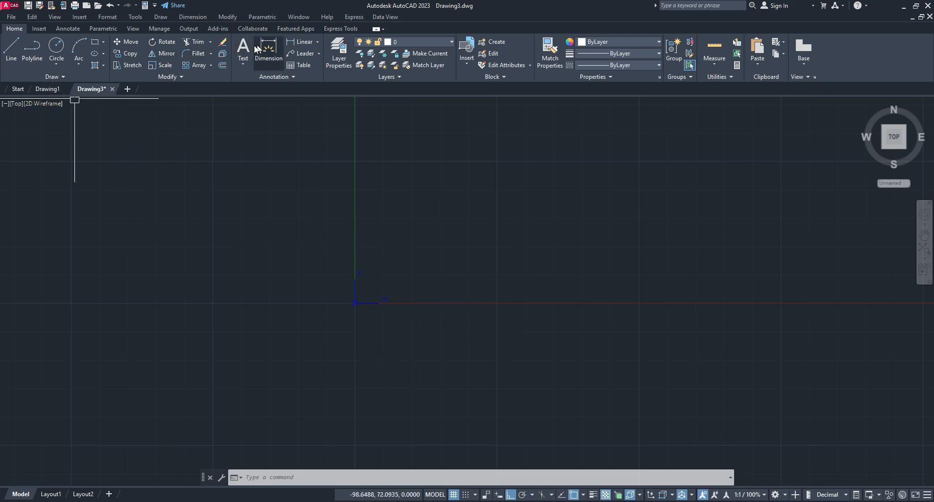
- Cancel a started Line command, hide the Command Line window, and display it again
{"action": "left_click", "coordinate": [12, 50]}
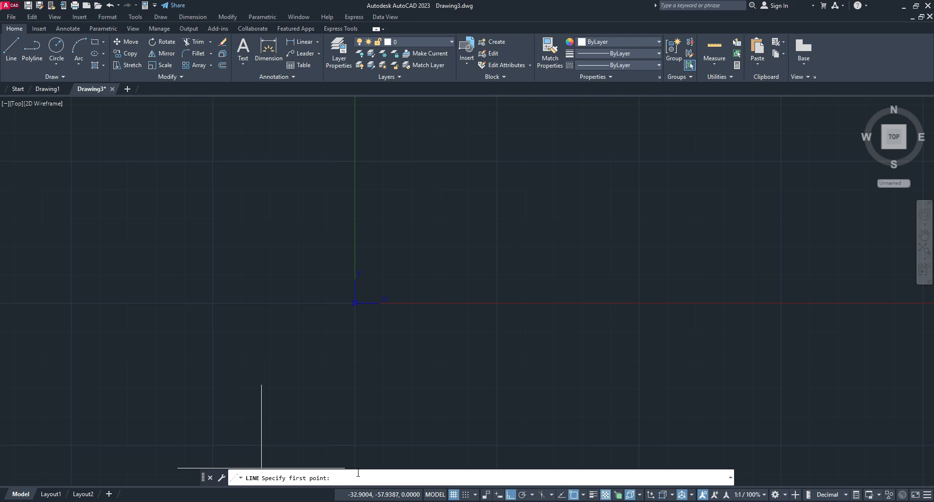
{"action": "key", "text": "Escape"}
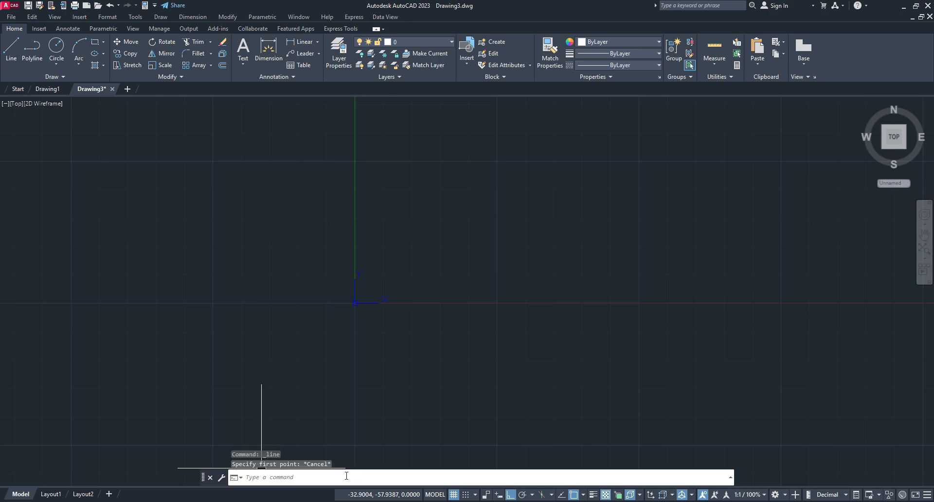
{"action": "key", "text": "ctrl+9"}
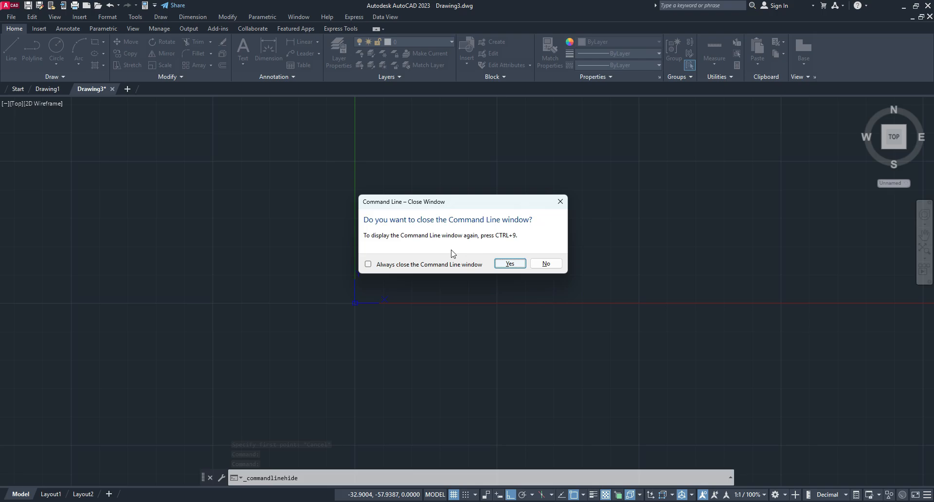
{"action": "left_click", "coordinate": [510, 264]}
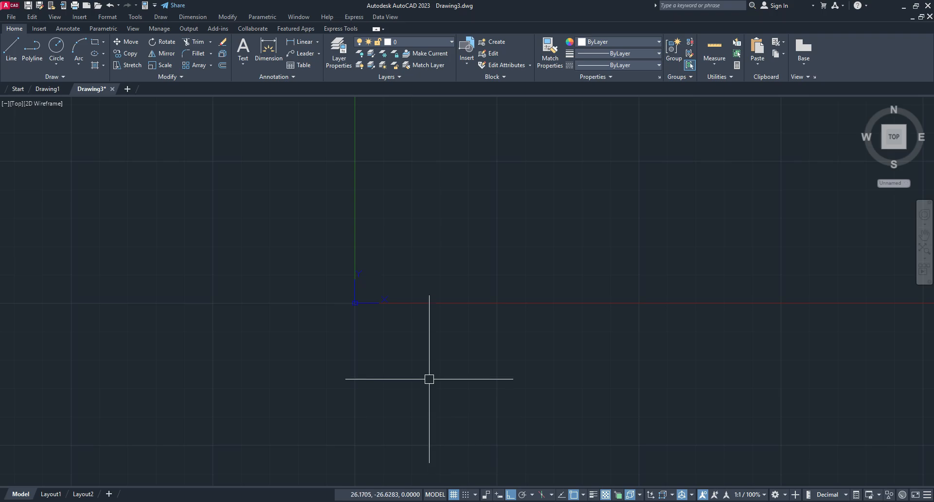
{"action": "key", "text": "ctrl+9"}
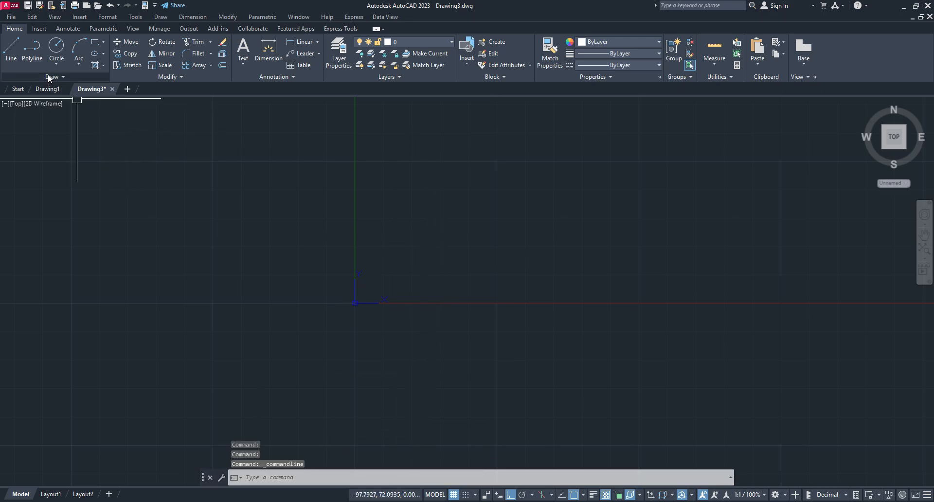
- With the Line tool and Ortho mode off, draw a freehand zigzag of six connected segments to the right of the origin
{"action": "left_click", "coordinate": [12, 48]}
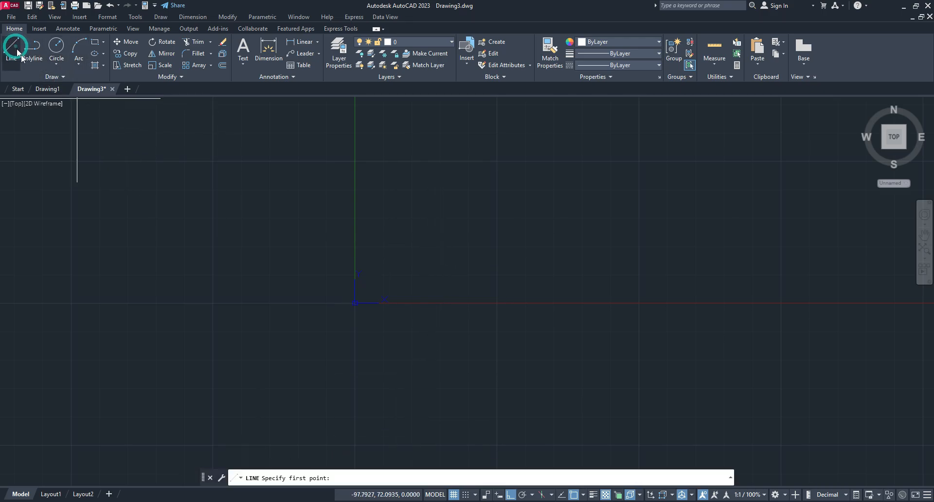
{"action": "left_click", "coordinate": [435, 267]}
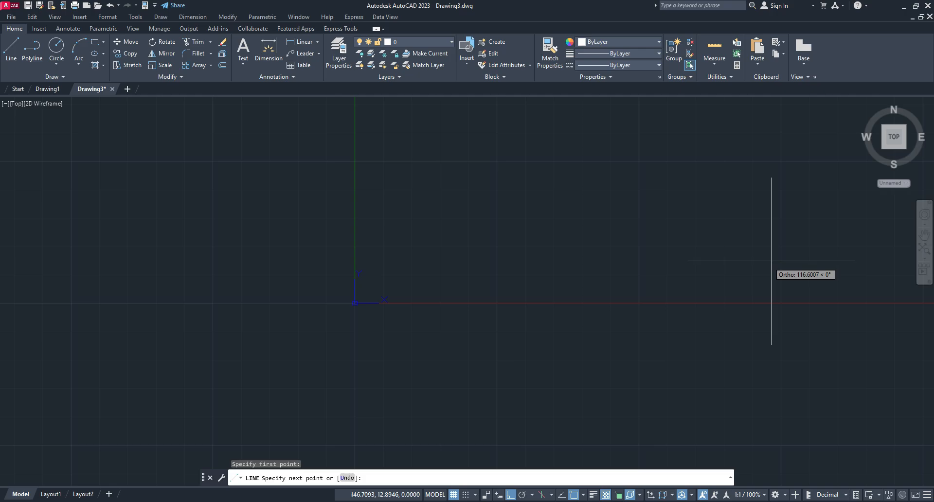
{"action": "key", "text": "F8"}
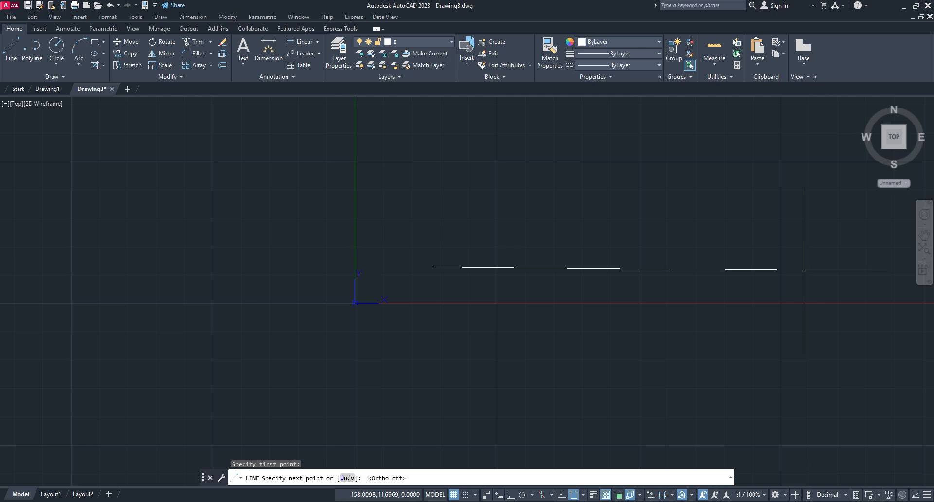
{"action": "mouse_move", "coordinate": [617, 224]}
{"action": "middle_mouse_down"}
{"action": "mouse_move", "coordinate": [618, 211]}
{"action": "mouse_move", "coordinate": [465, 267]}
{"action": "mouse_move", "coordinate": [384, 329]}
{"action": "middle_mouse_up"}
{"action": "left_click", "coordinate": [309, 246]}
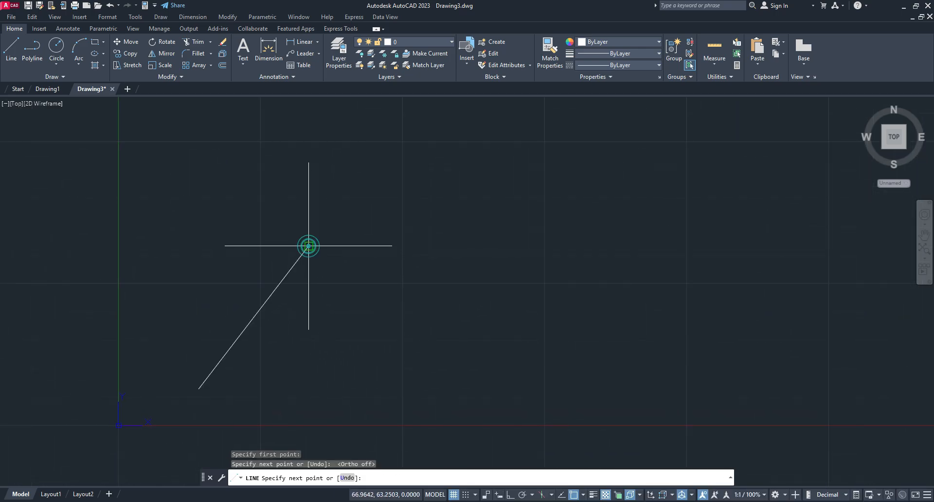
{"action": "left_click", "coordinate": [411, 374]}
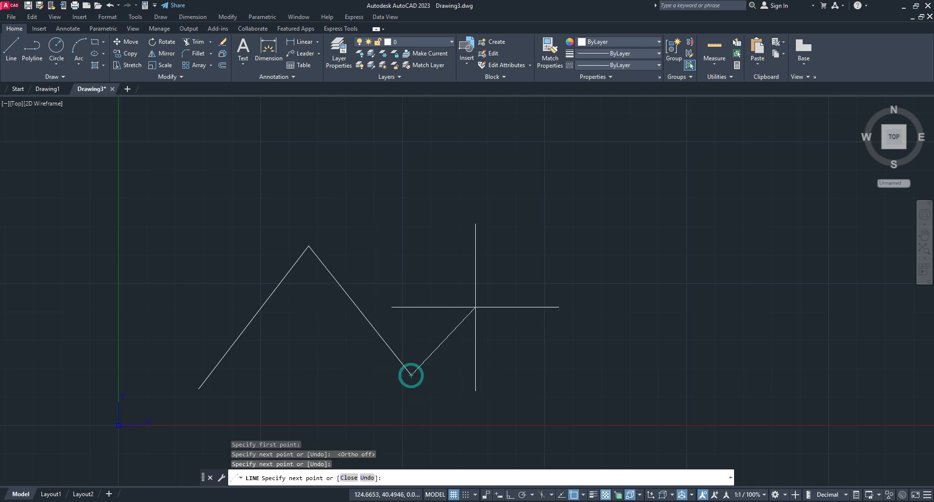
{"action": "left_click", "coordinate": [510, 242]}
{"action": "left_click", "coordinate": [617, 401]}
{"action": "left_click", "coordinate": [718, 223]}
{"action": "left_click", "coordinate": [834, 373]}
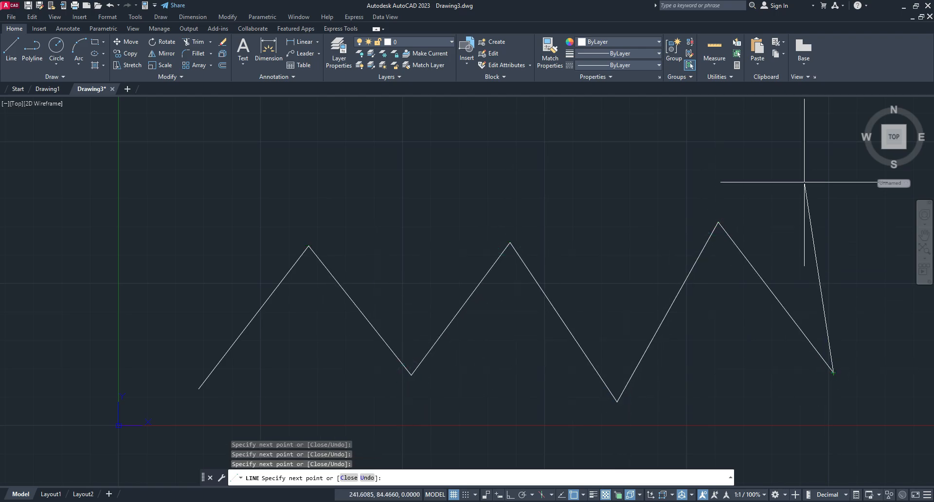
- Continue the zigzag freehand back above its first part towards the Y axis, add a short hook at its end, and finish the line
{"action": "left_click", "coordinate": [519, 215]}
{"action": "left_click", "coordinate": [412, 141]}
{"action": "left_click", "coordinate": [372, 243]}
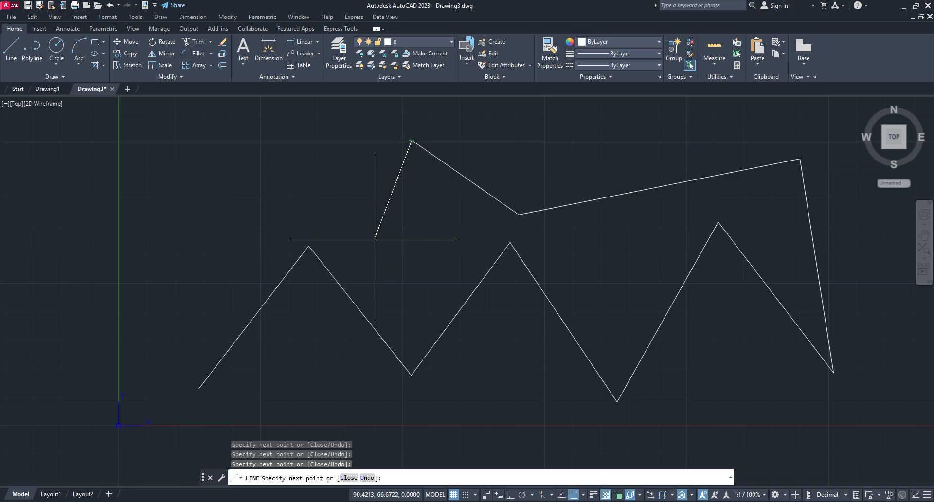
{"action": "left_click", "coordinate": [245, 158]}
{"action": "left_click", "coordinate": [175, 285]}
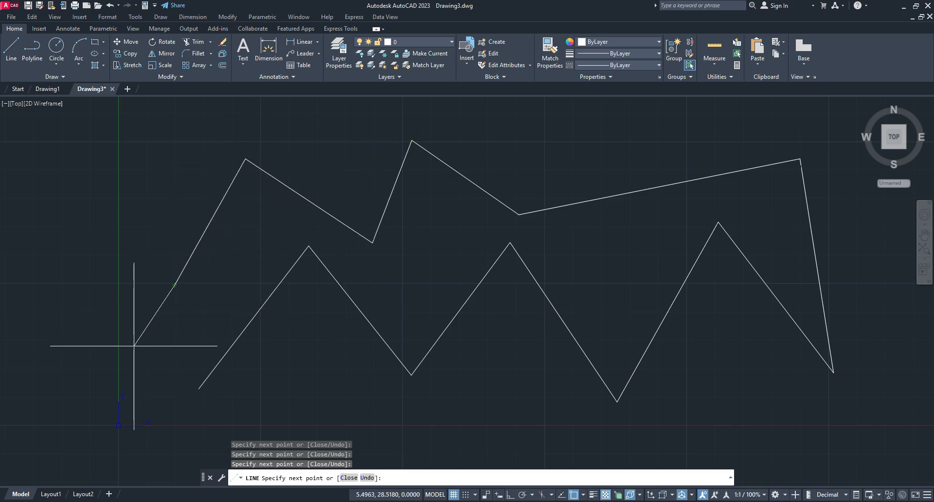
{"action": "left_click", "coordinate": [232, 289]}
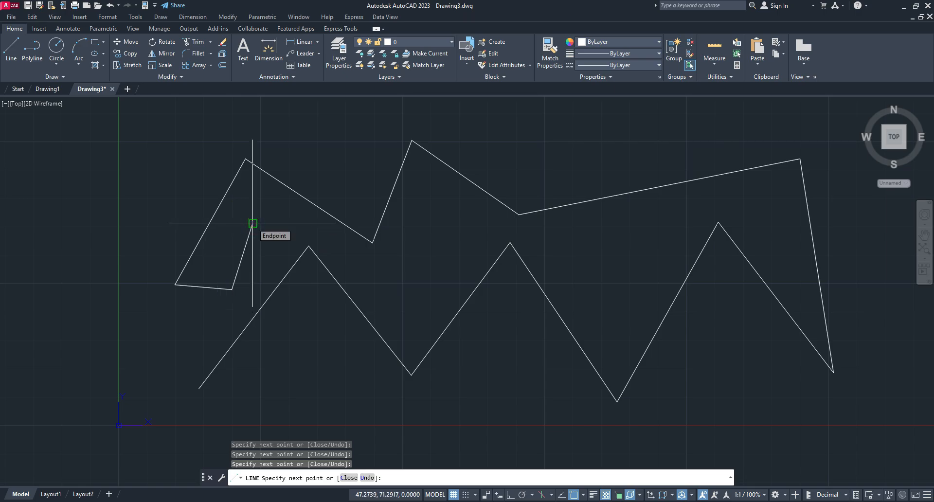
{"action": "left_click", "coordinate": [253, 222]}
{"action": "key", "text": "Escape"}
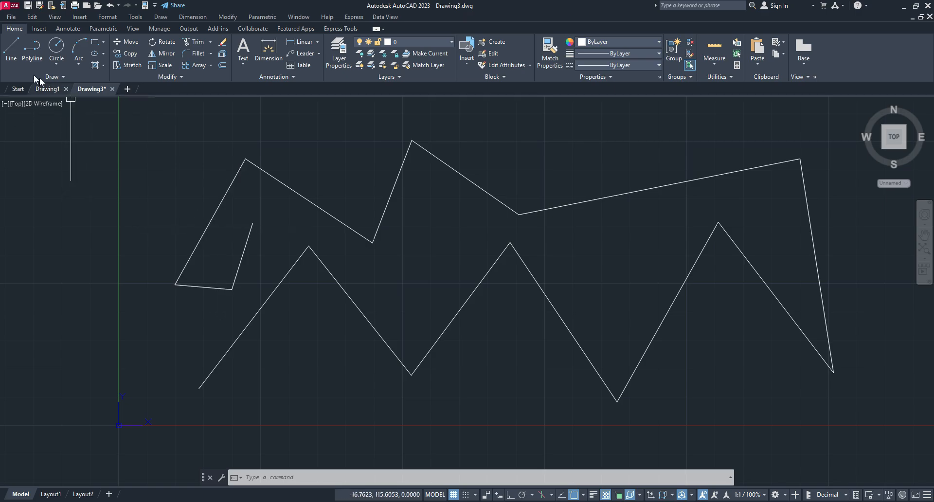
- Start a new line above the zigzag shape and toggle Ortho mode on and off repeatedly, leaving it on
{"action": "left_click", "coordinate": [10, 51]}
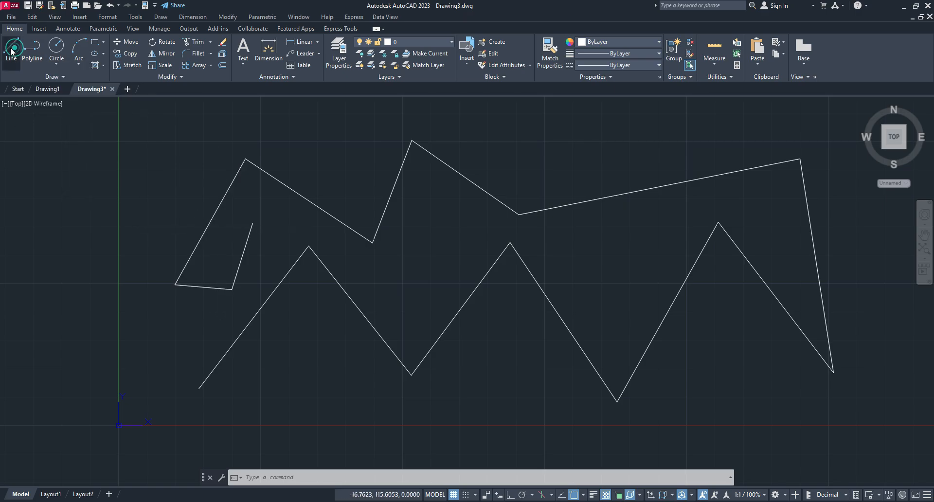
{"action": "scroll", "coordinate": [475, 234], "scroll_direction": "down", "scroll_amount": 2}
{"action": "mouse_move", "coordinate": [463, 236]}
{"action": "middle_mouse_down"}
{"action": "mouse_move", "coordinate": [433, 248]}
{"action": "mouse_move", "coordinate": [340, 331]}
{"action": "middle_mouse_up"}
{"action": "left_click", "coordinate": [394, 268]}
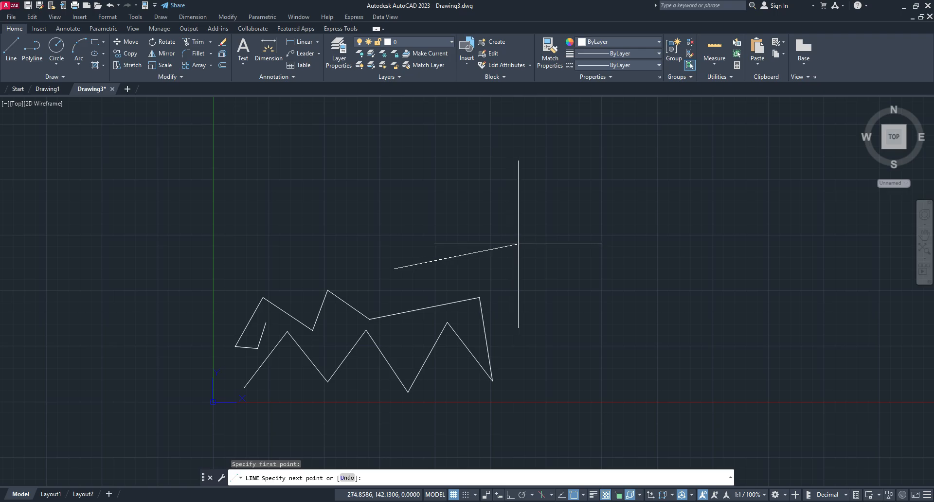
{"action": "left_click", "coordinate": [510, 496]}
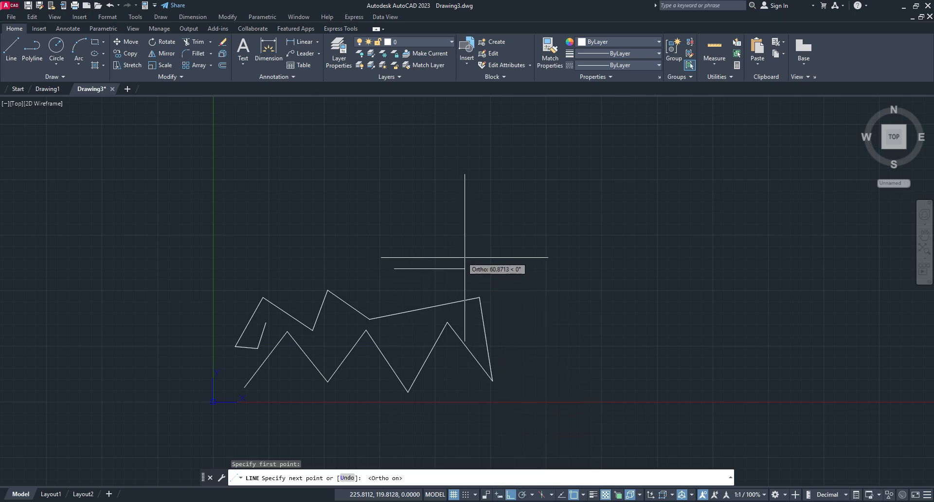
{"action": "left_click", "coordinate": [511, 497]}
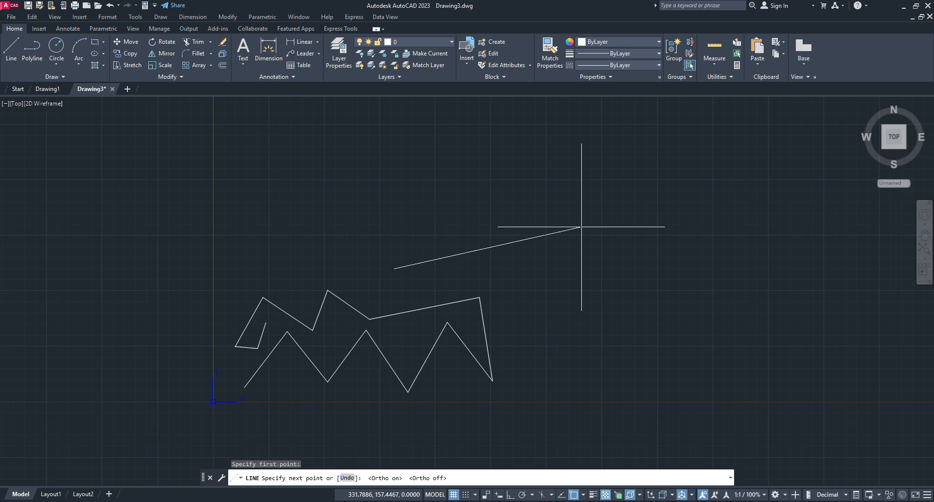
{"action": "key", "text": "F8"}
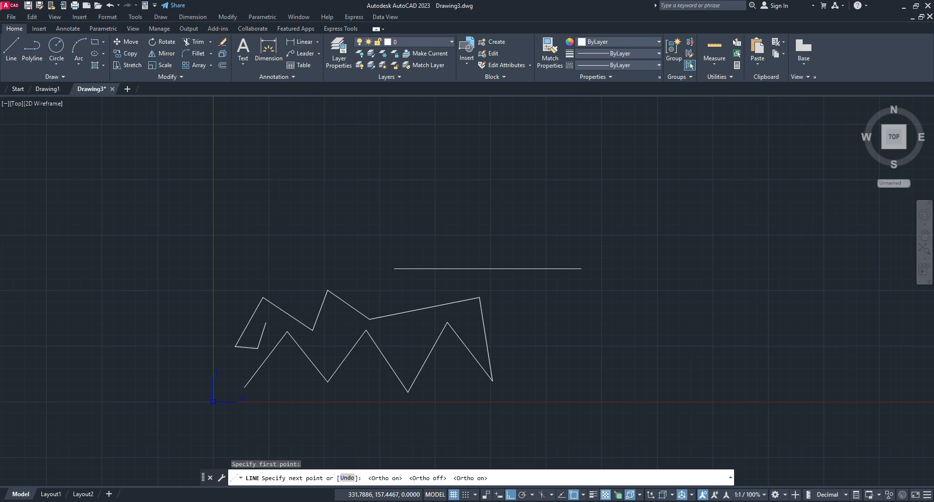
{"action": "key", "text": "F8"}
{"action": "key", "text": "F8"}
{"action": "key", "text": "F8"}
{"action": "key", "text": "F8"}
{"action": "key", "text": "F8"}
{"action": "key", "text": "F8"}
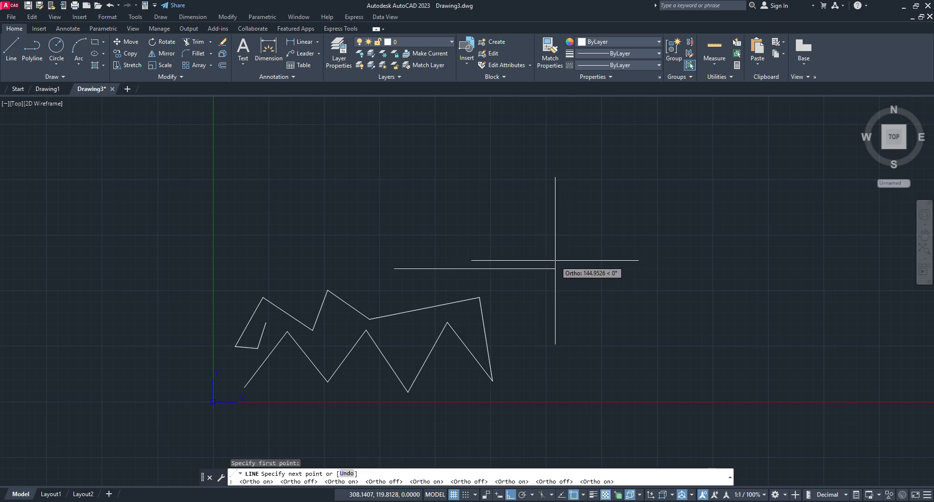
- Draw a closed 80 by 50 rectangle from the started line, with segments 80 right, 50 up, 80 left and 50 down
{"action": "type", "text": "80"}
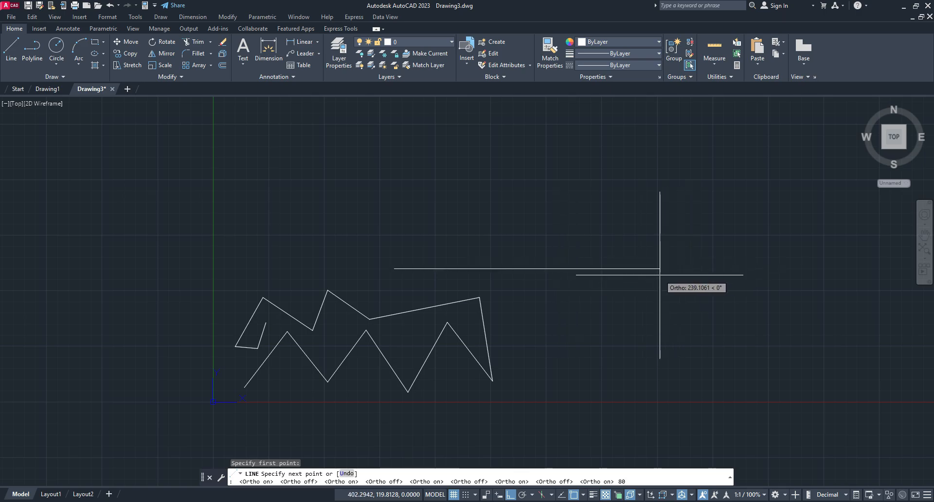
{"action": "key", "text": "Return"}
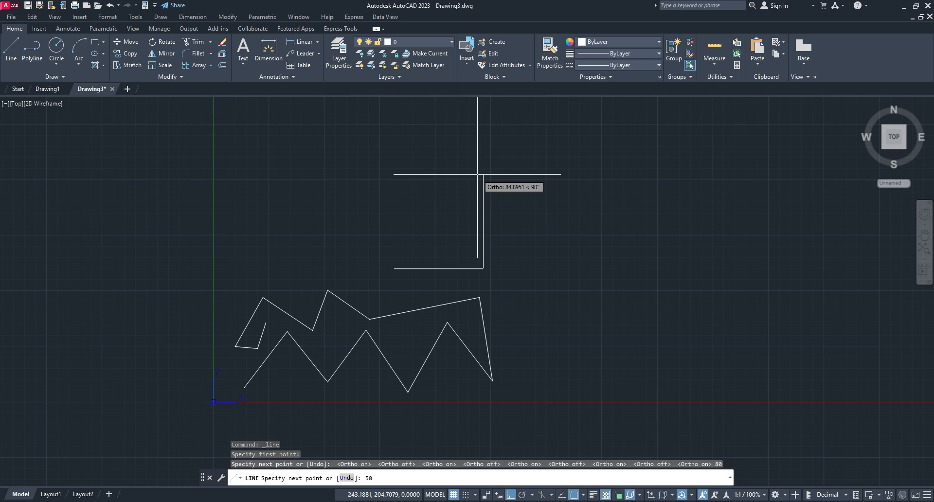
{"action": "key", "text": "Return"}
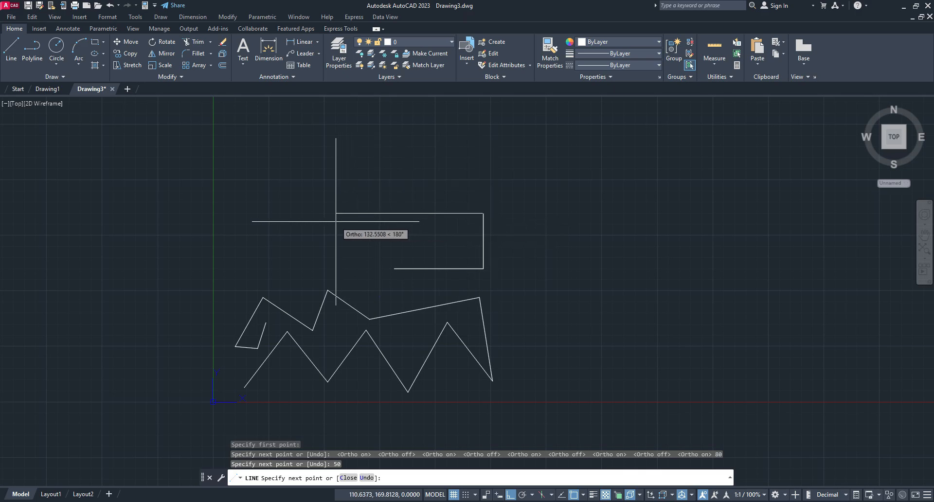
{"action": "key", "text": "Return"}
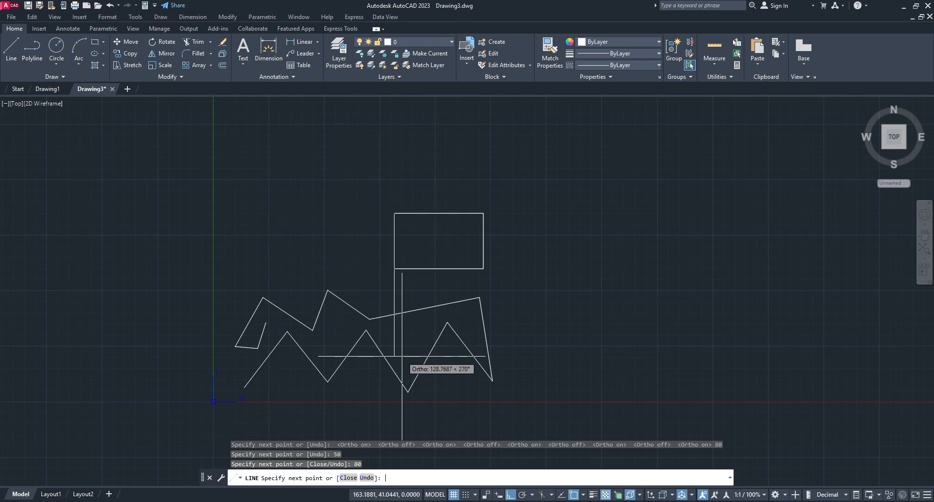
{"action": "type", "text": "50"}
{"action": "key", "text": "Return"}
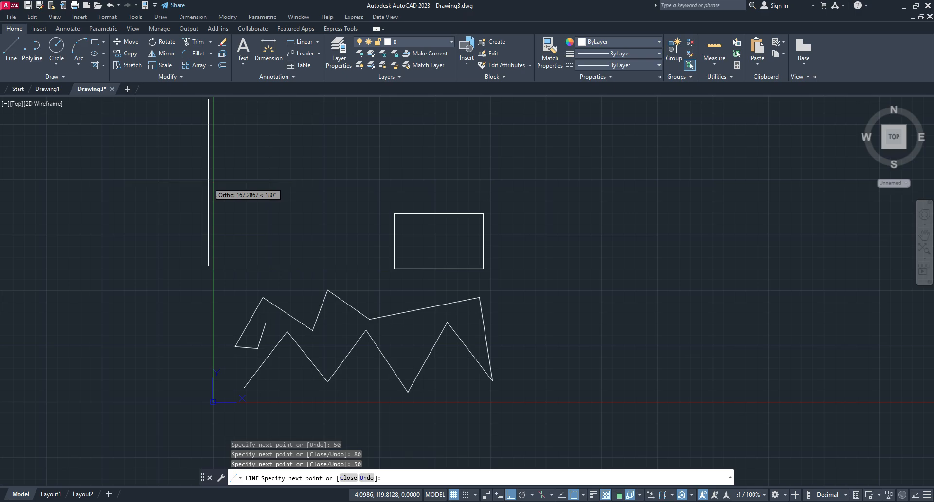
{"action": "key", "text": "Escape"}
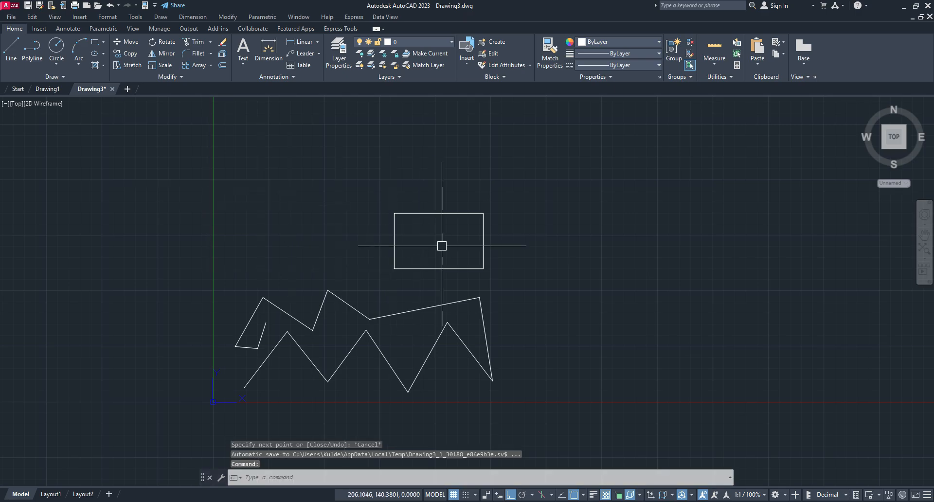
- Switch to autocad civil print.pdf in the browser and look over the dimensioned exercise shapes on page 1
{"action": "scroll", "coordinate": [442, 246], "scroll_direction": "up", "scroll_amount": 2}
{"action": "mouse_move", "coordinate": [451, 249]}
{"action": "middle_mouse_down"}
{"action": "mouse_move", "coordinate": [348, 229]}
{"action": "mouse_move", "coordinate": [338, 217]}
{"action": "middle_mouse_up"}
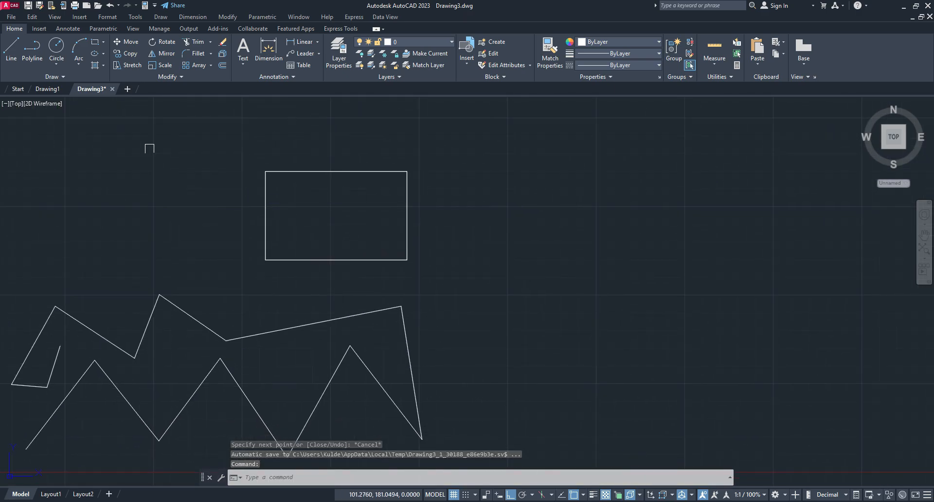
{"action": "middle_click_drag", "start_coordinate": [250, 192], "coordinate": [167, 200]}
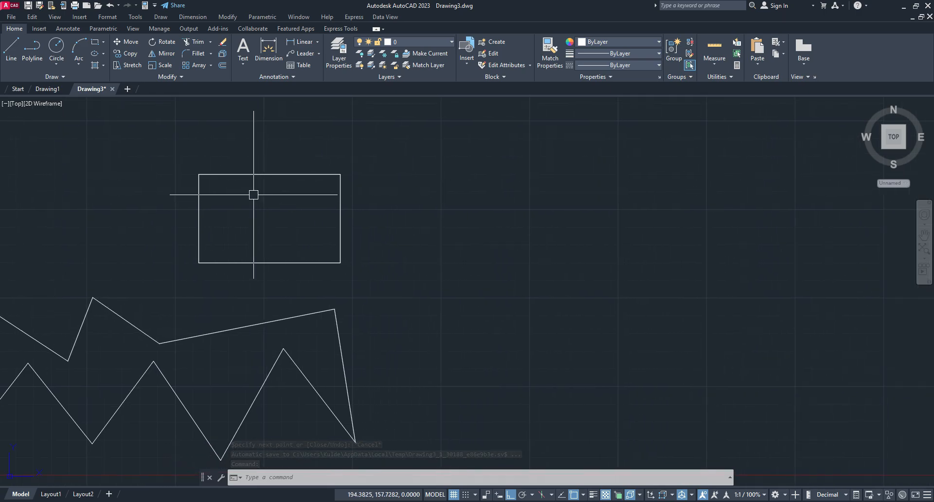
{"action": "left_click", "coordinate": [10, 50]}
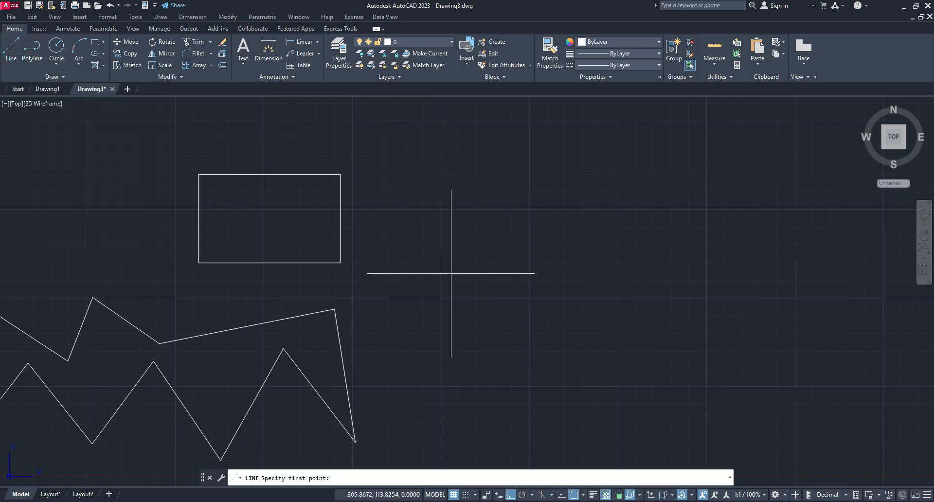
{"action": "mouse_move", "coordinate": [522, 501]}
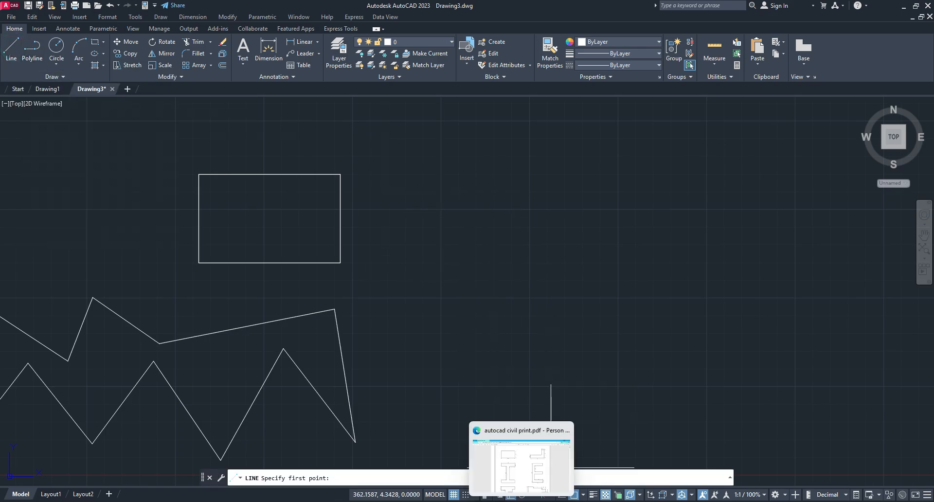
{"action": "left_click", "coordinate": [521, 464]}
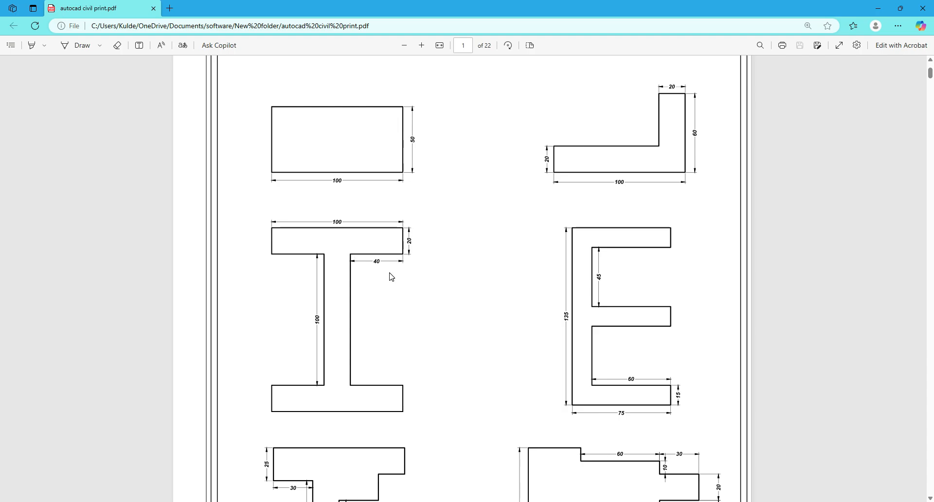
{"action": "scroll", "coordinate": [391, 277], "scroll_direction": "down", "scroll_amount": 1}
{"action": "scroll", "coordinate": [392, 278], "scroll_direction": "down", "scroll_amount": 1}
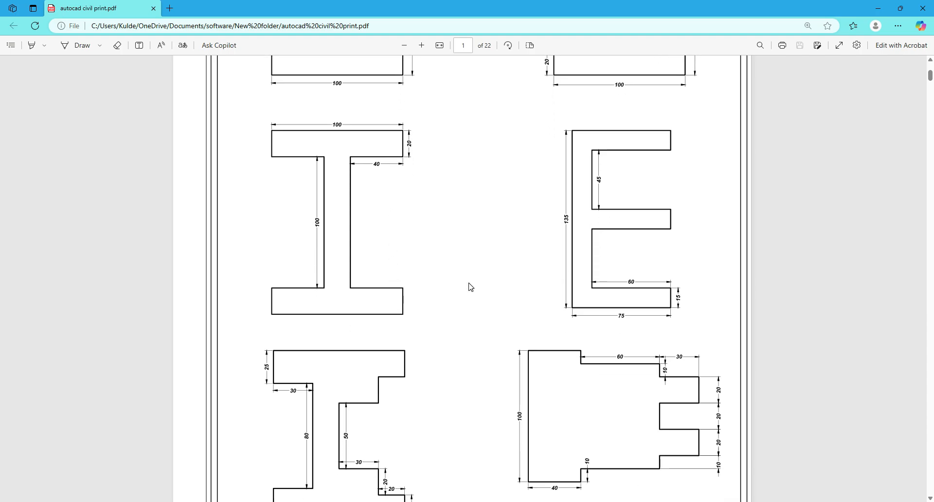
{"action": "scroll", "coordinate": [471, 285], "scroll_direction": "up", "scroll_amount": 2}
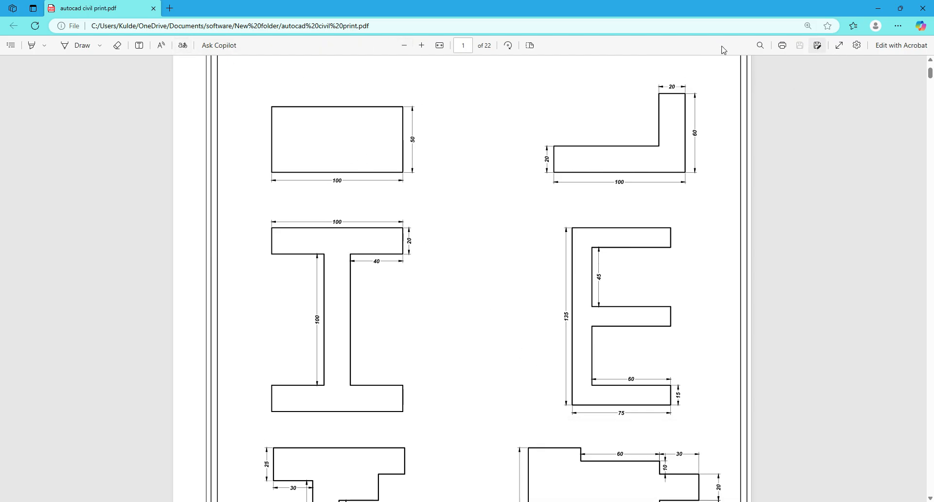
- With the PDF's Draw pen, mark the first rectangle's horizontal and vertical dimensions and label them L and W
{"action": "left_click", "coordinate": [68, 49]}
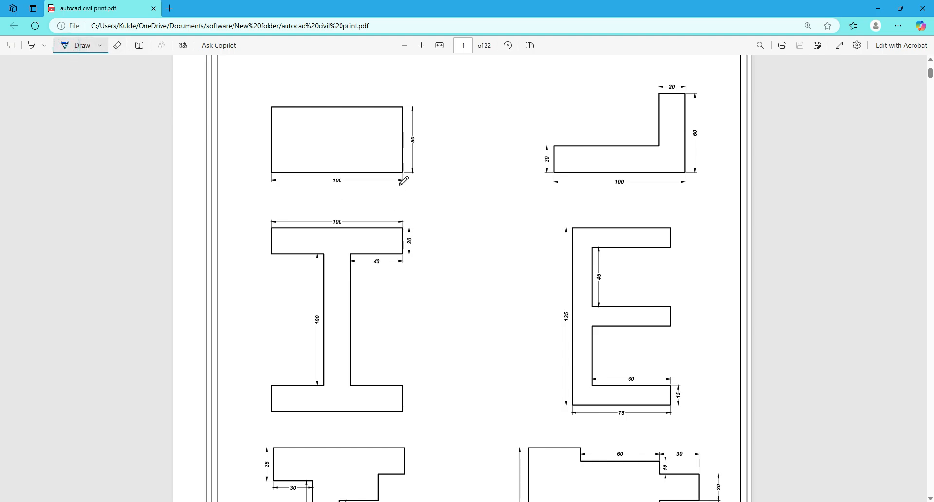
{"action": "left_click_drag", "start_coordinate": [430, 108], "coordinate": [436, 164]}
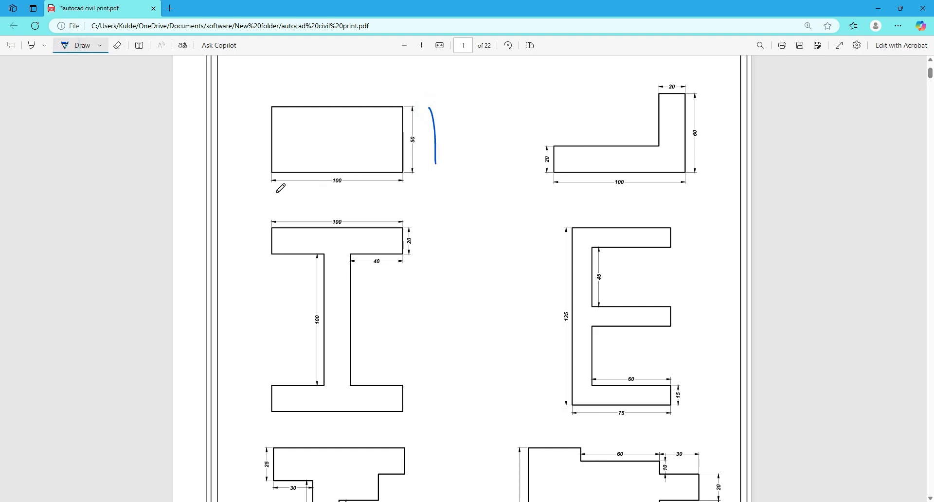
{"action": "mouse_move", "coordinate": [276, 192]}
{"action": "left_mouse_down"}
{"action": "mouse_move", "coordinate": [391, 191]}
{"action": "mouse_move", "coordinate": [429, 206]}
{"action": "left_mouse_up"}
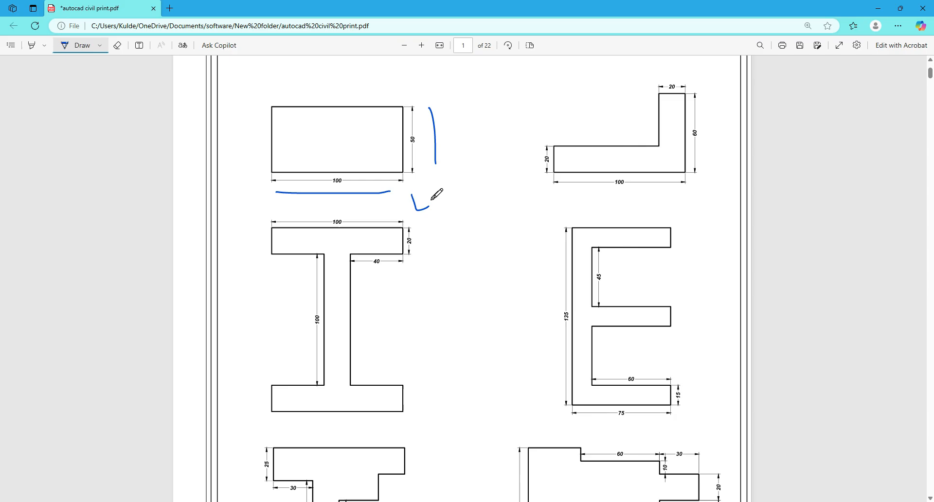
{"action": "mouse_move", "coordinate": [446, 125]}
{"action": "left_mouse_down"}
{"action": "mouse_move", "coordinate": [474, 126]}
{"action": "mouse_move", "coordinate": [470, 112]}
{"action": "left_mouse_up"}
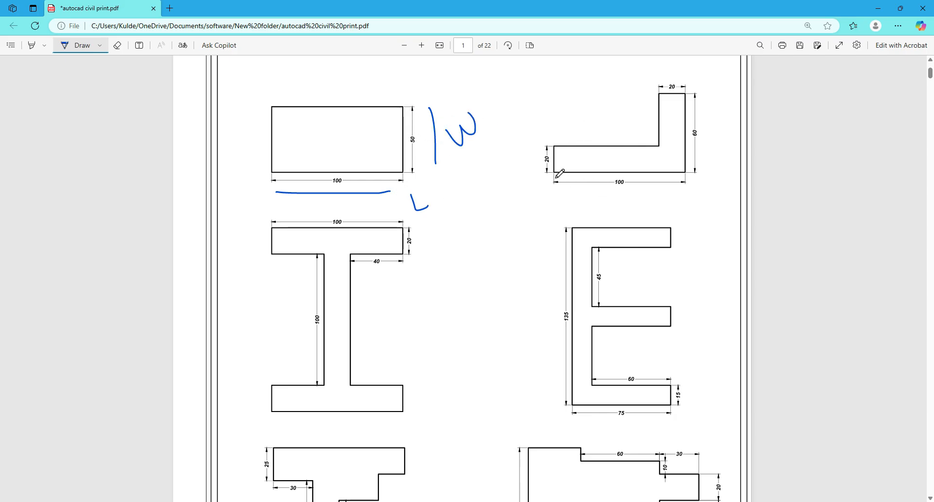
- Mark the L-shaped figure's dimensioned sides with pen strokes and handwrite 80 and 40 beside its two undimensioned inner edges
{"action": "mouse_move", "coordinate": [554, 186]}
{"action": "left_mouse_down"}
{"action": "mouse_move", "coordinate": [706, 188]}
{"action": "mouse_move", "coordinate": [704, 94]}
{"action": "mouse_move", "coordinate": [648, 72]}
{"action": "mouse_move", "coordinate": [654, 143]}
{"action": "left_mouse_up"}
{"action": "left_click_drag", "start_coordinate": [691, 98], "coordinate": [707, 98]}
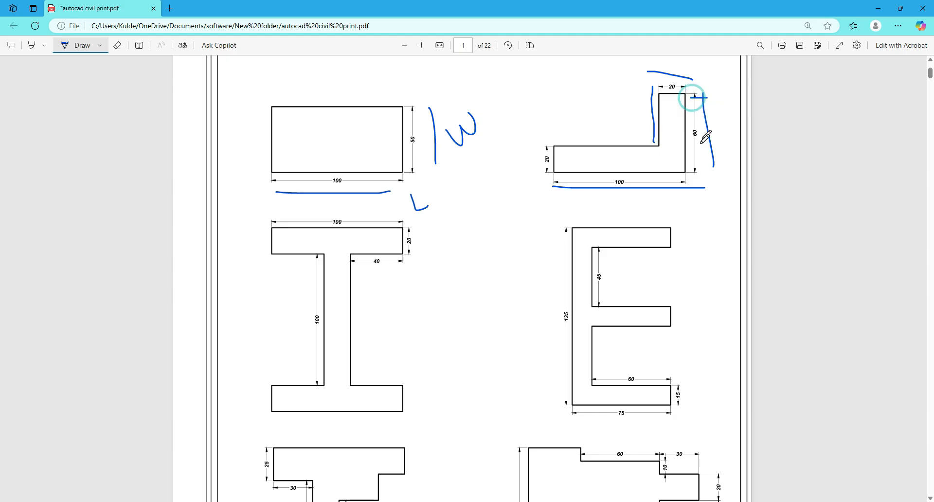
{"action": "left_click_drag", "start_coordinate": [660, 147], "coordinate": [667, 147]}
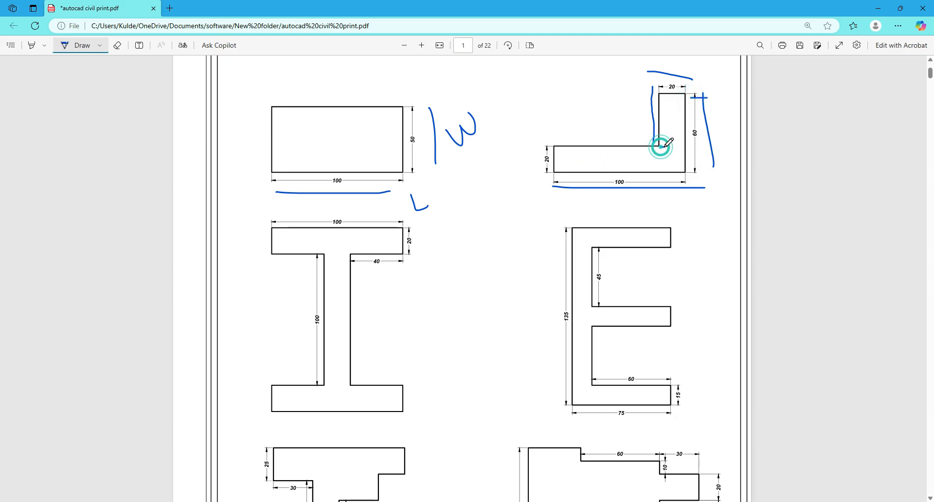
{"action": "left_click_drag", "start_coordinate": [552, 129], "coordinate": [555, 146]}
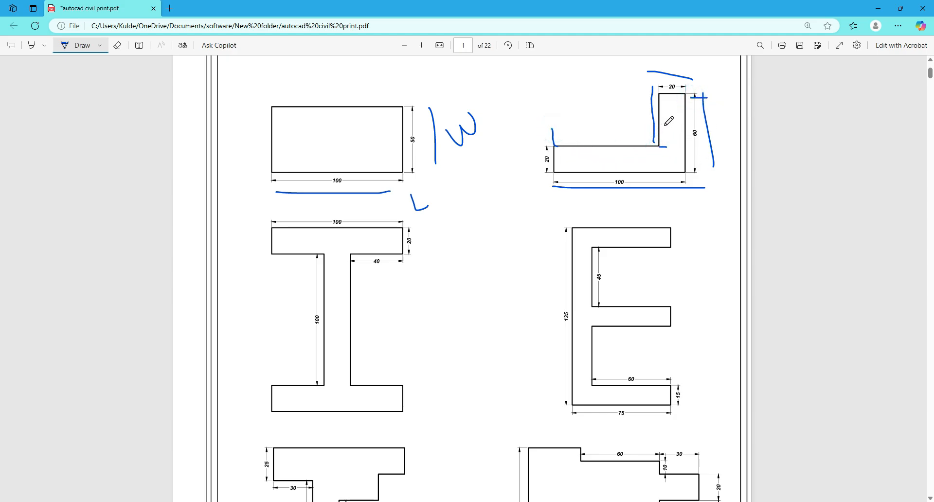
{"action": "left_click_drag", "start_coordinate": [665, 125], "coordinate": [664, 146]}
{"action": "left_click_drag", "start_coordinate": [599, 121], "coordinate": [617, 130]}
{"action": "left_click_drag", "start_coordinate": [630, 106], "coordinate": [645, 112]}
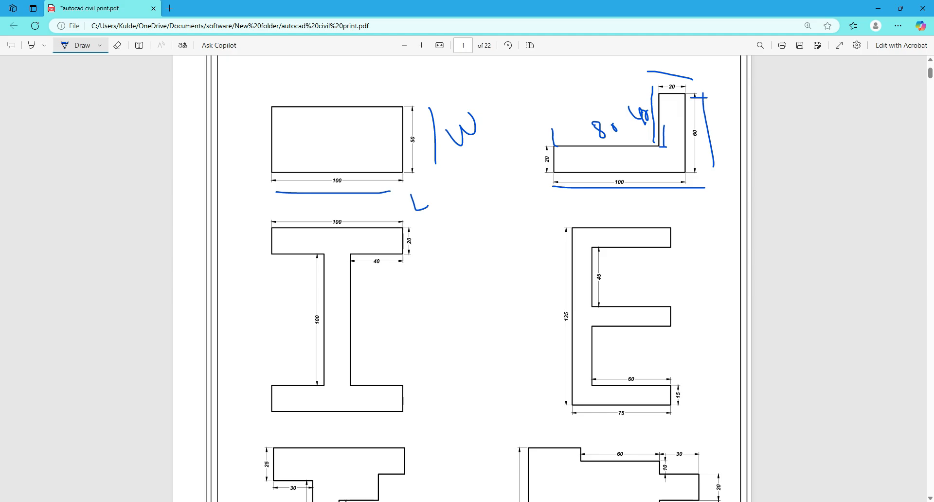
- Switch back to AutoCAD and draw a closed rectangle beside the existing one with line segments 100 right, 50 up, 100 left and 50 down
{"action": "mouse_move", "coordinate": [651, 501]}
{"action": "left_click", "coordinate": [687, 454]}
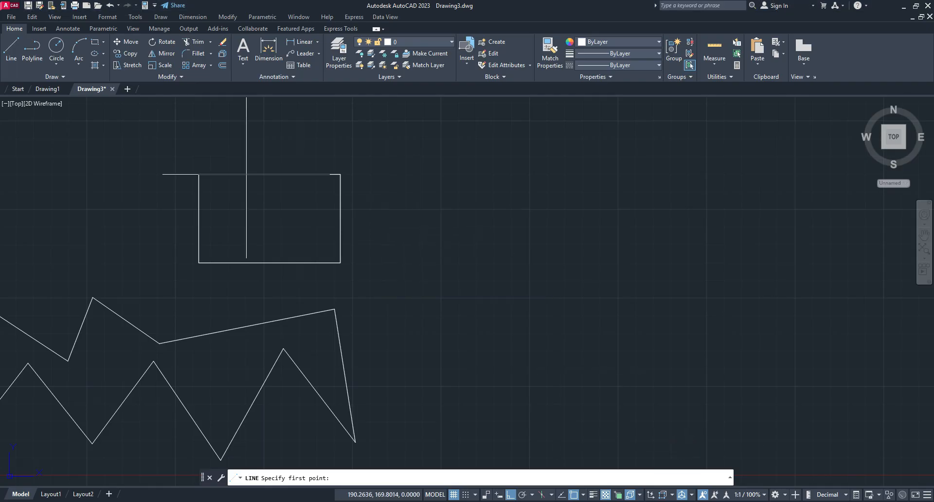
{"action": "left_click", "coordinate": [10, 47]}
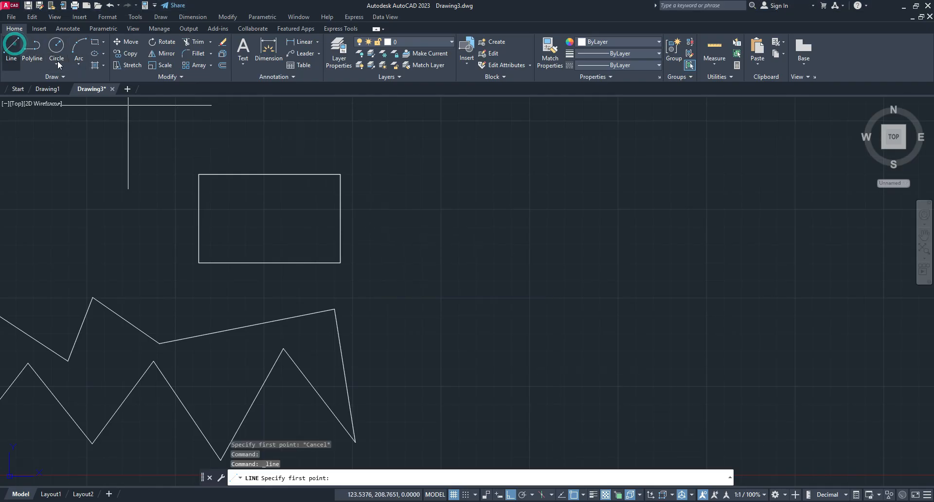
{"action": "left_click", "coordinate": [468, 273]}
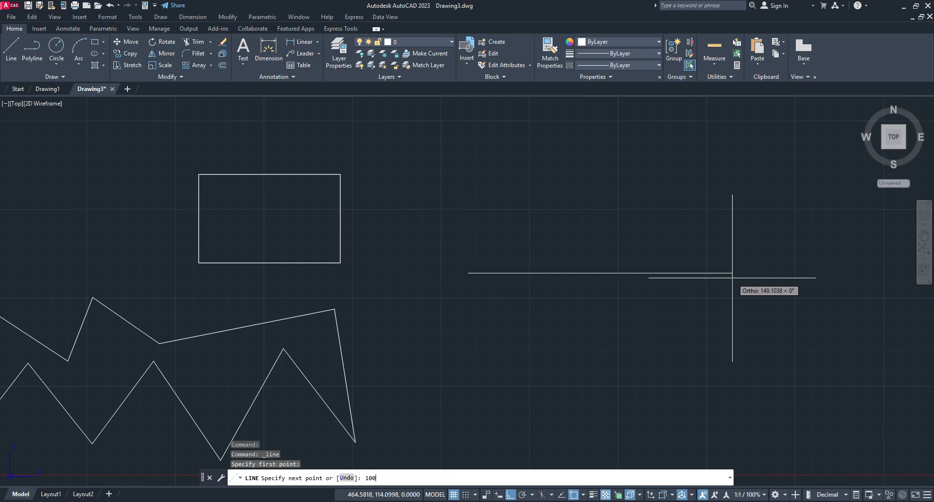
{"action": "type", "text": "100"}
{"action": "key", "text": "Return"}
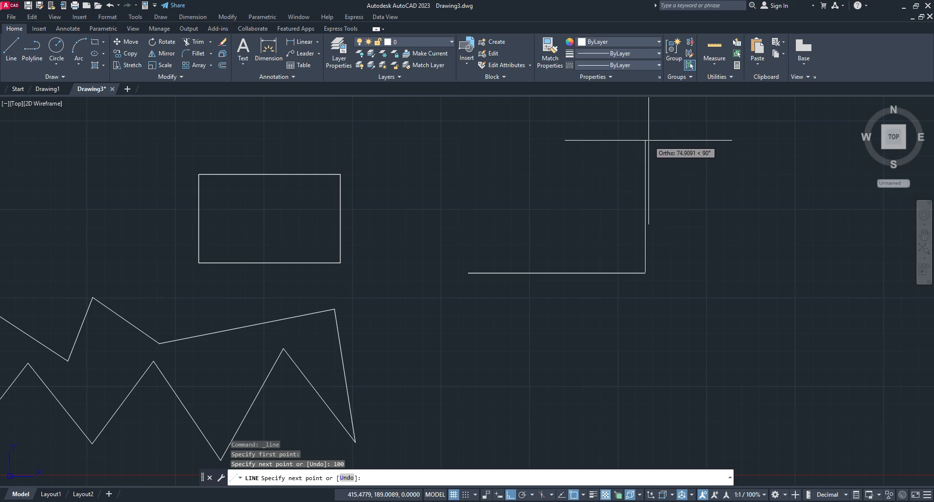
{"action": "key", "text": "Return"}
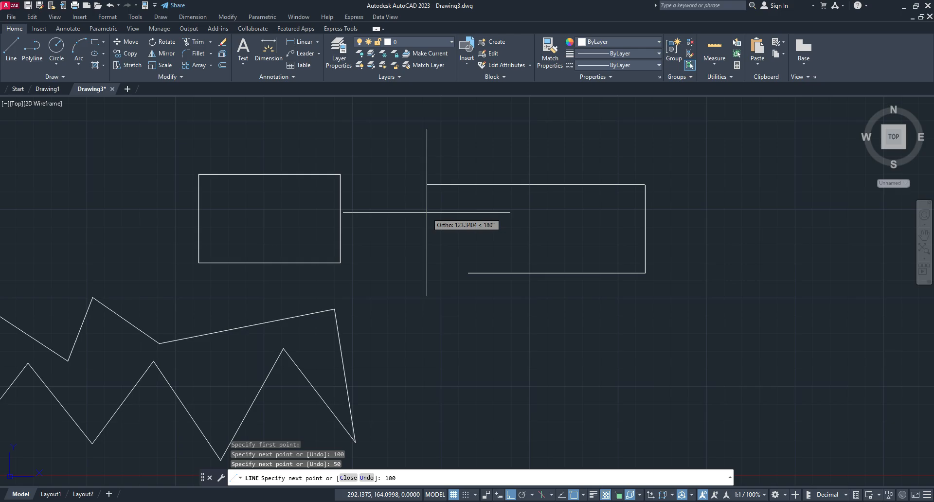
{"action": "key", "text": "Return"}
{"action": "left_click", "coordinate": [468, 273]}
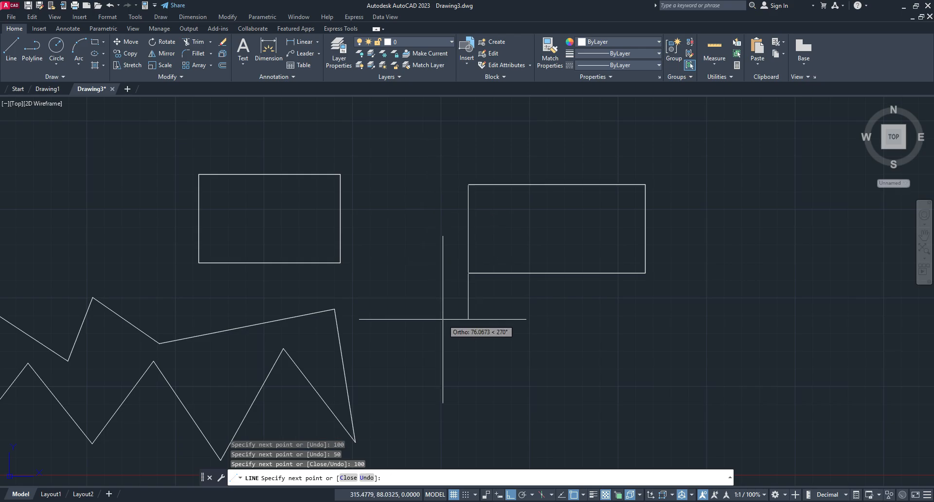
{"action": "type", "text": "50"}
{"action": "key", "text": "Return"}
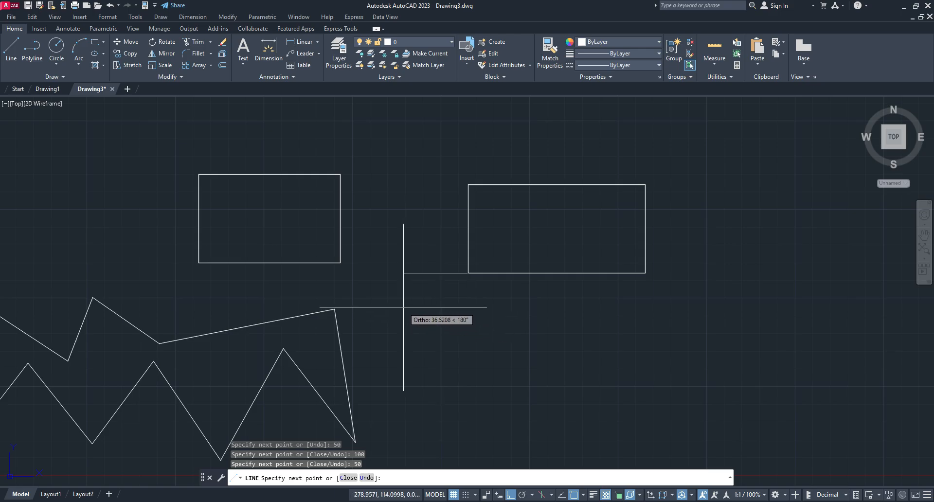
{"action": "key", "text": "Escape"}
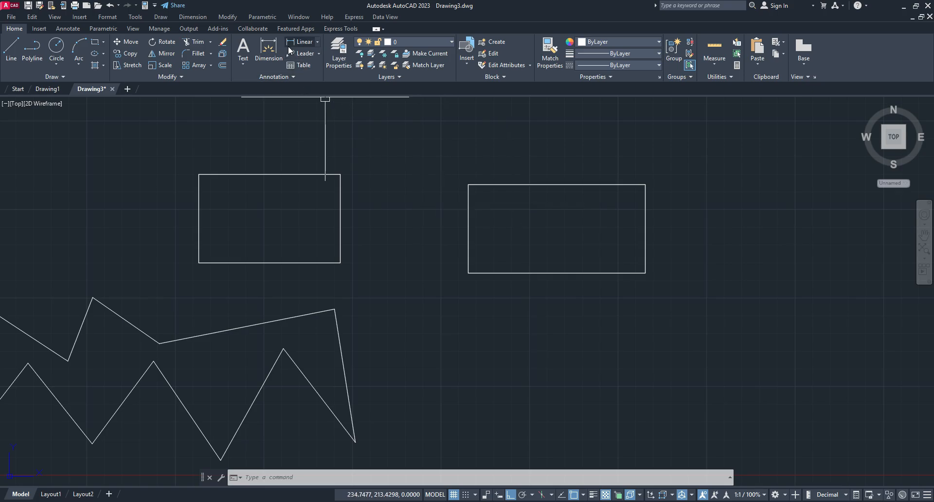
- Add a linear dimension between the new rectangle's two lower corners, placing the dimension line just below the bottom edge
{"action": "left_click", "coordinate": [318, 42]}
{"action": "left_click", "coordinate": [424, 136]}
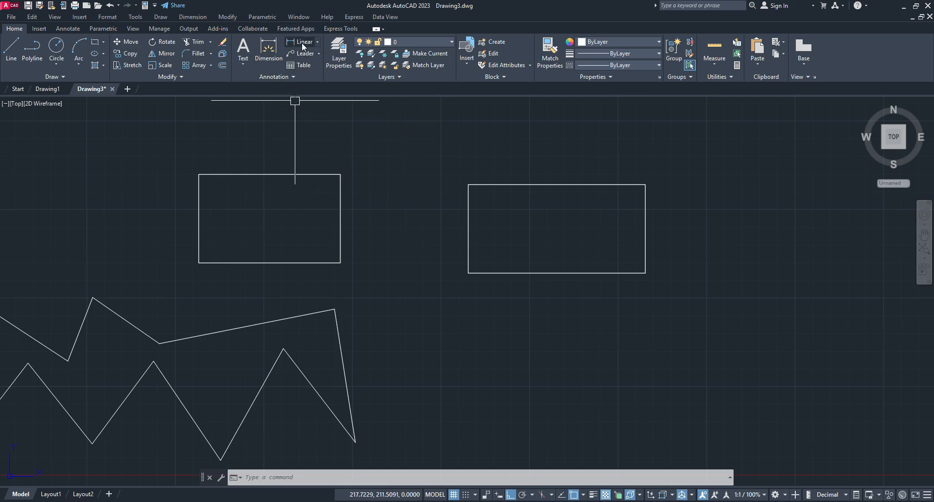
{"action": "left_click", "coordinate": [318, 42]}
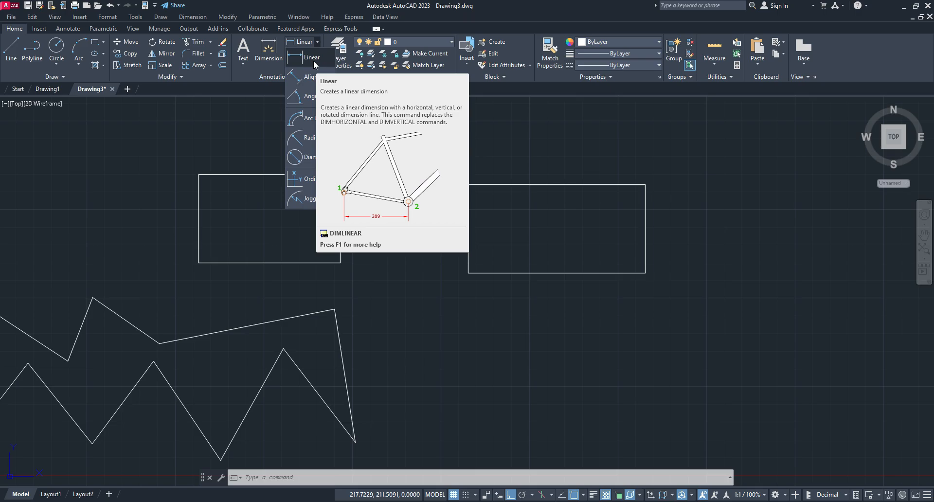
{"action": "left_click", "coordinate": [313, 60]}
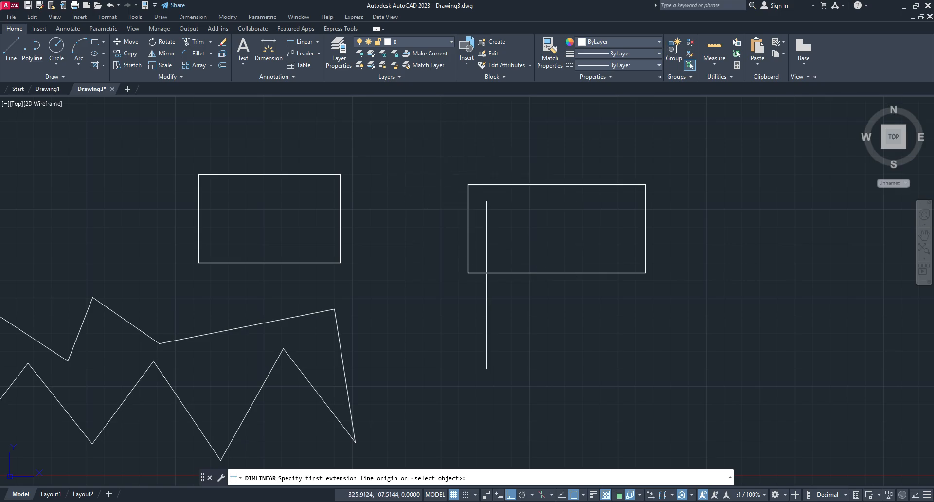
{"action": "left_click", "coordinate": [468, 274]}
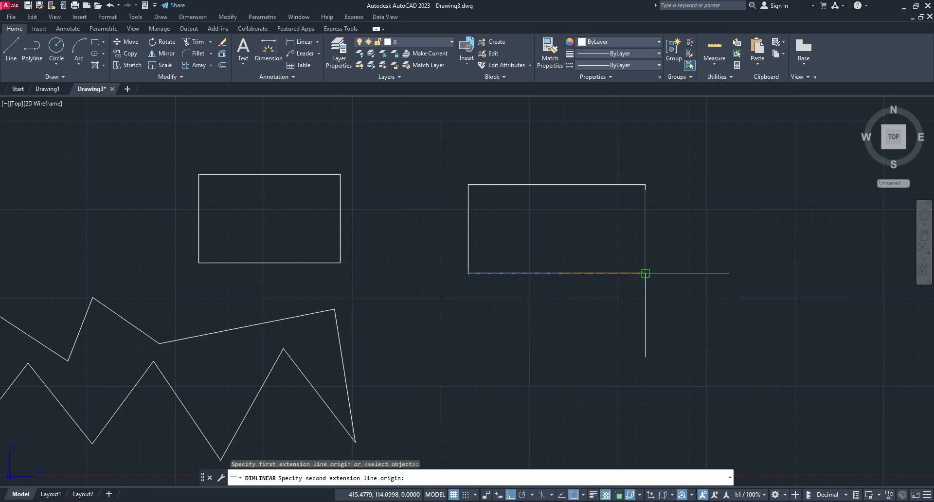
{"action": "left_click", "coordinate": [646, 273]}
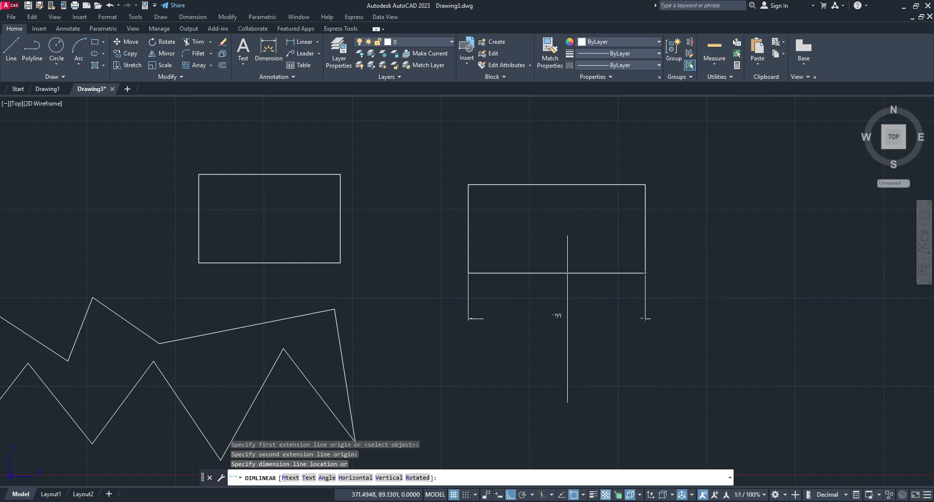
{"action": "scroll", "coordinate": [557, 287], "scroll_direction": "up", "scroll_amount": 2}
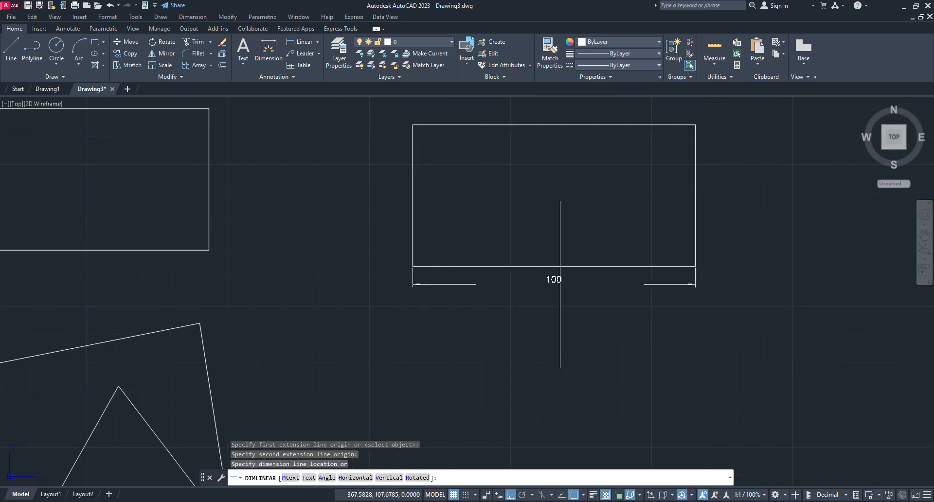
{"action": "middle_click_drag", "start_coordinate": [564, 284], "coordinate": [329, 348]}
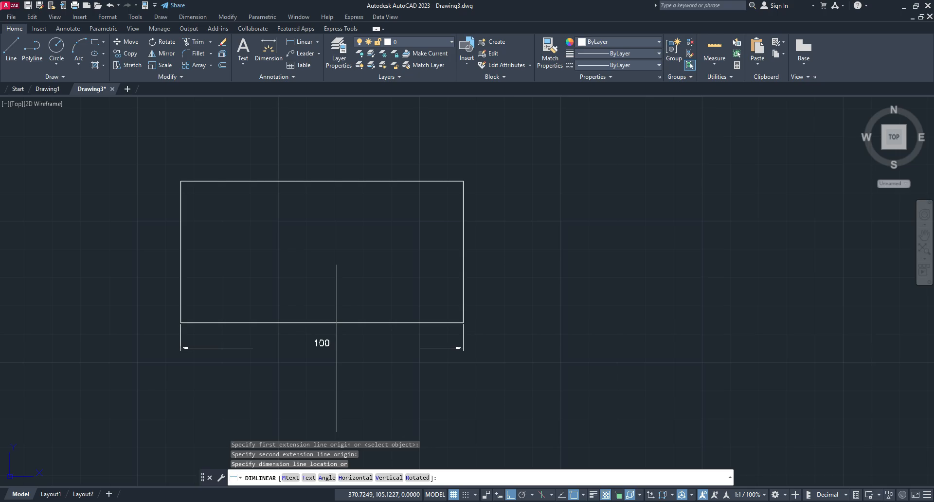
{"action": "mouse_move", "coordinate": [426, 340]}
{"action": "middle_mouse_down"}
{"action": "mouse_move", "coordinate": [396, 352]}
{"action": "mouse_move", "coordinate": [452, 336]}
{"action": "mouse_move", "coordinate": [413, 348]}
{"action": "mouse_move", "coordinate": [422, 349]}
{"action": "mouse_move", "coordinate": [367, 340]}
{"action": "mouse_move", "coordinate": [428, 328]}
{"action": "mouse_move", "coordinate": [338, 340]}
{"action": "mouse_move", "coordinate": [519, 284]}
{"action": "mouse_move", "coordinate": [480, 252]}
{"action": "mouse_move", "coordinate": [399, 318]}
{"action": "middle_mouse_up"}
{"action": "scroll", "coordinate": [454, 343], "scroll_direction": "down", "scroll_amount": 2}
{"action": "scroll", "coordinate": [425, 329], "scroll_direction": "up", "scroll_amount": 4}
{"action": "scroll", "coordinate": [425, 329], "scroll_direction": "down", "scroll_amount": 6}
{"action": "scroll", "coordinate": [400, 317], "scroll_direction": "up", "scroll_amount": 2}
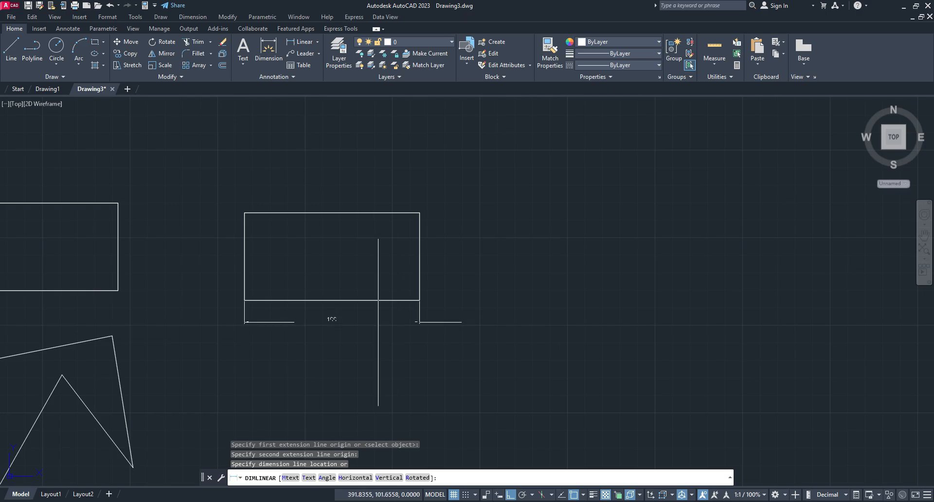
{"action": "left_click", "coordinate": [376, 320]}
- Add a linear dimension between the rectangle's two right corners, placing the dimension line just outside its right edge
{"action": "scroll", "coordinate": [358, 311], "scroll_direction": "up", "scroll_amount": 2}
{"action": "scroll", "coordinate": [357, 311], "scroll_direction": "up", "scroll_amount": 2}
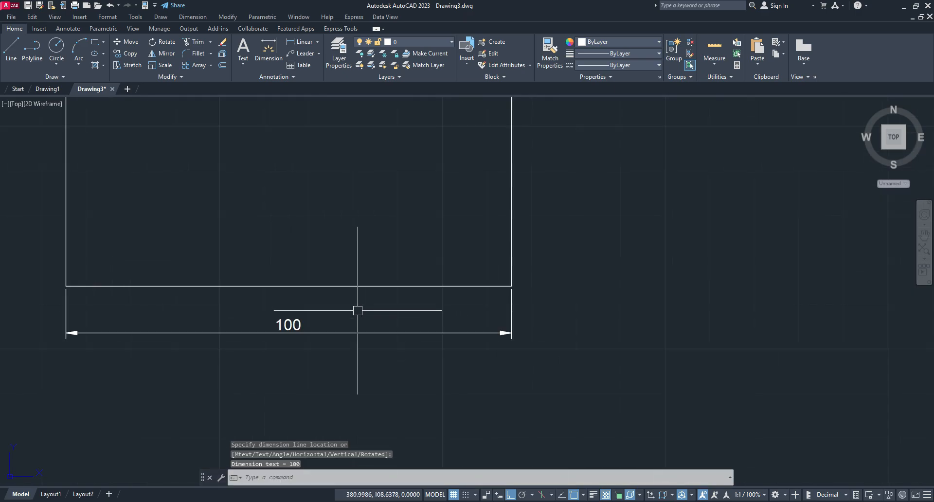
{"action": "scroll", "coordinate": [358, 311], "scroll_direction": "down", "scroll_amount": 2}
{"action": "middle_click_drag", "start_coordinate": [357, 311], "coordinate": [345, 339]}
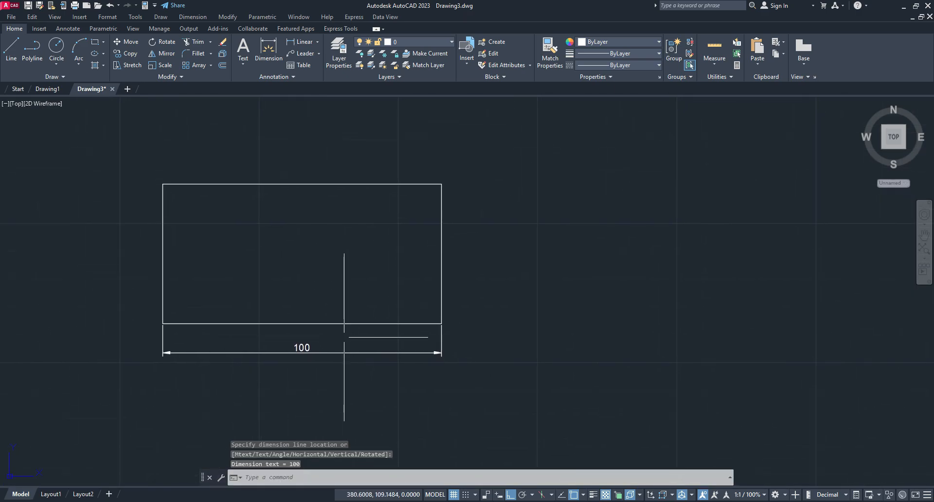
{"action": "left_click", "coordinate": [303, 41]}
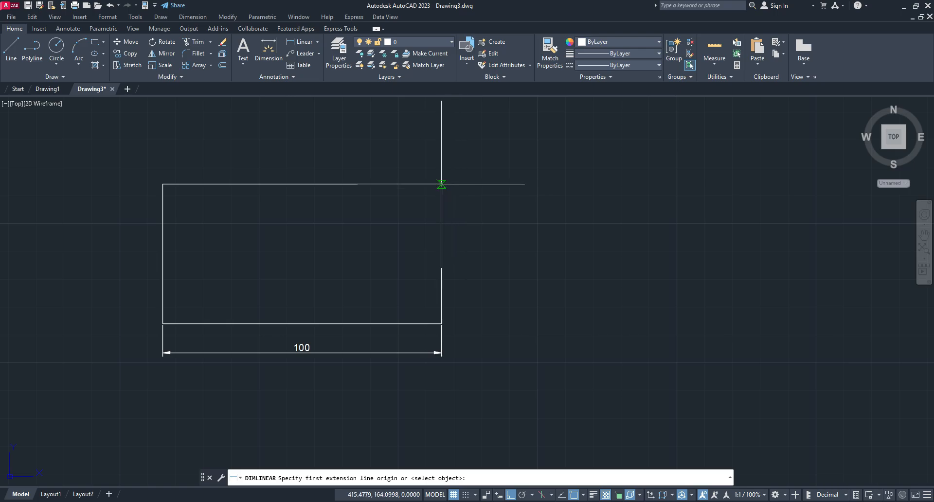
{"action": "left_click", "coordinate": [442, 184]}
{"action": "left_click", "coordinate": [441, 323]}
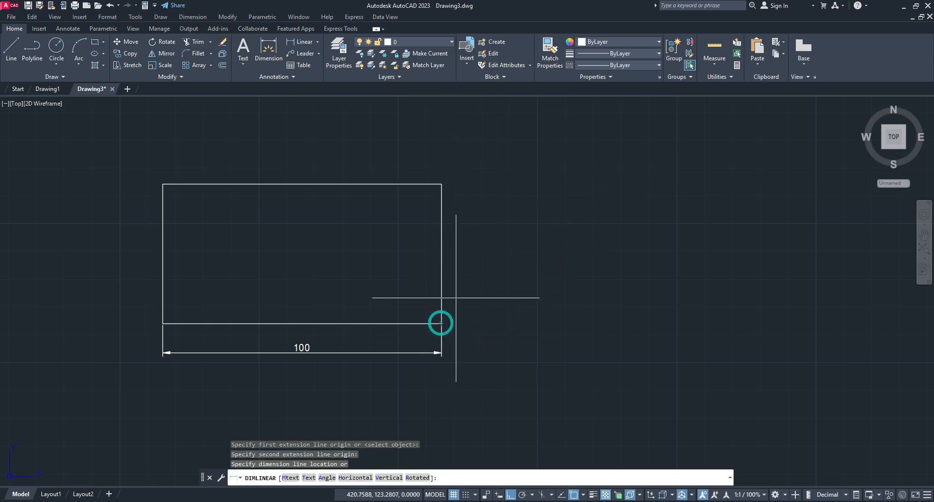
{"action": "left_click", "coordinate": [472, 251]}
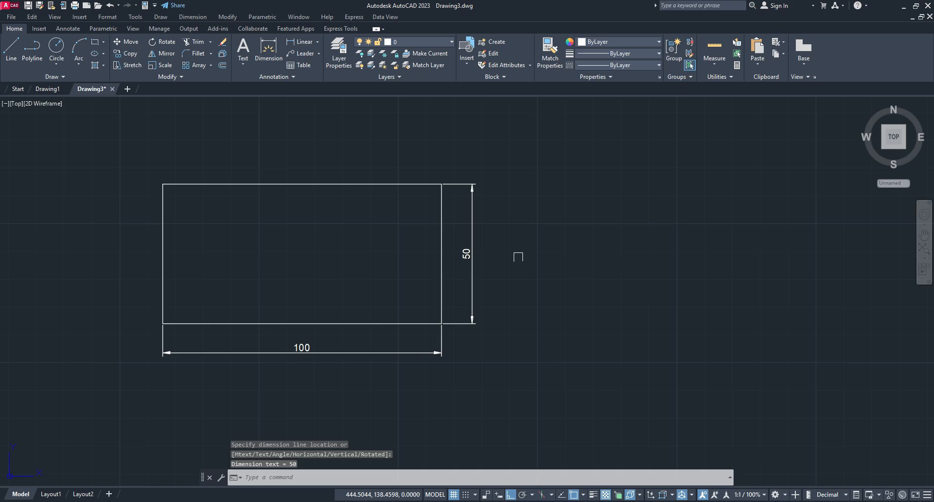
- Draw a closed L-shaped outline right of the rectangle with line segments 100 right, 60 up, 20 left, 40 down, 80 left and 20 down
{"action": "mouse_move", "coordinate": [525, 257]}
{"action": "middle_mouse_down"}
{"action": "mouse_move", "coordinate": [437, 291]}
{"action": "mouse_move", "coordinate": [435, 310]}
{"action": "middle_mouse_up"}
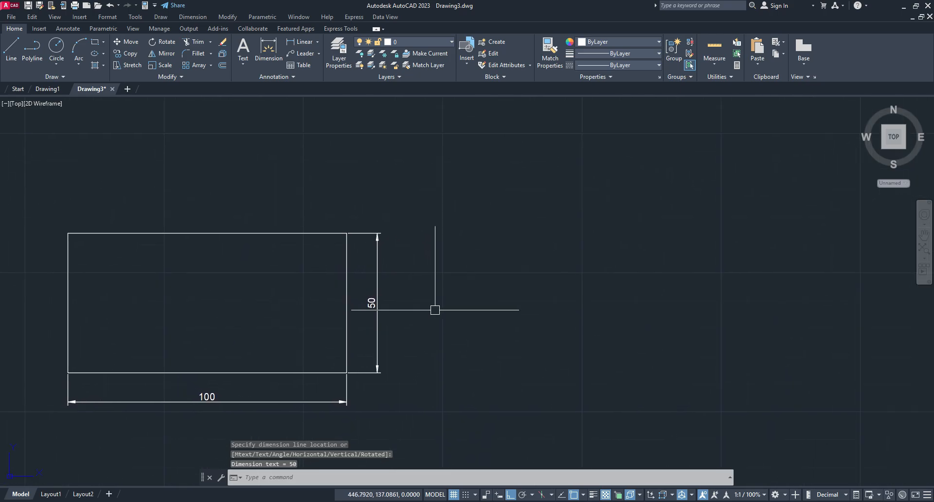
{"action": "left_click", "coordinate": [18, 47]}
{"action": "left_click", "coordinate": [498, 364]}
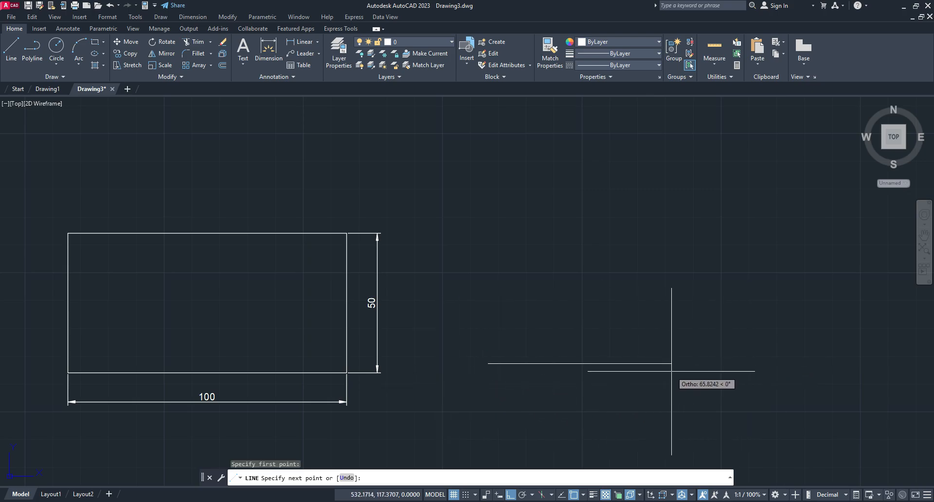
{"action": "type", "text": "100"}
{"action": "key", "text": "Return"}
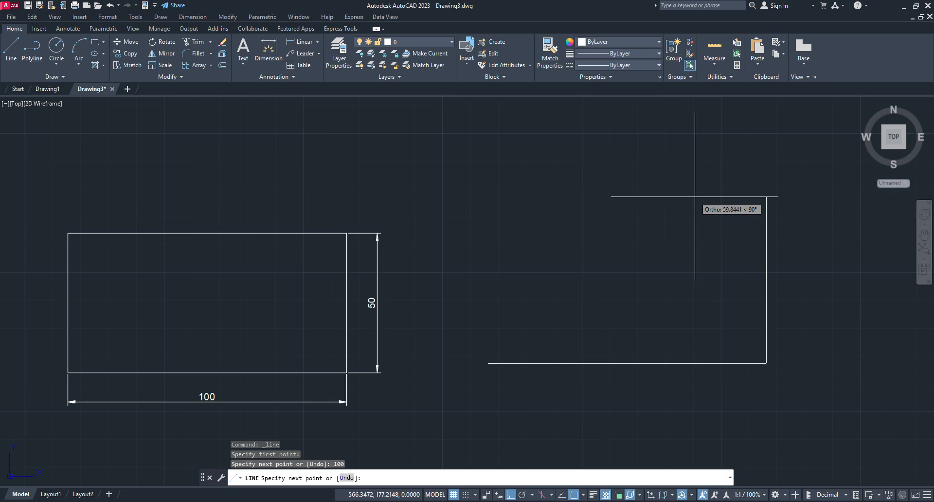
{"action": "type", "text": "60"}
{"action": "key", "text": "Return"}
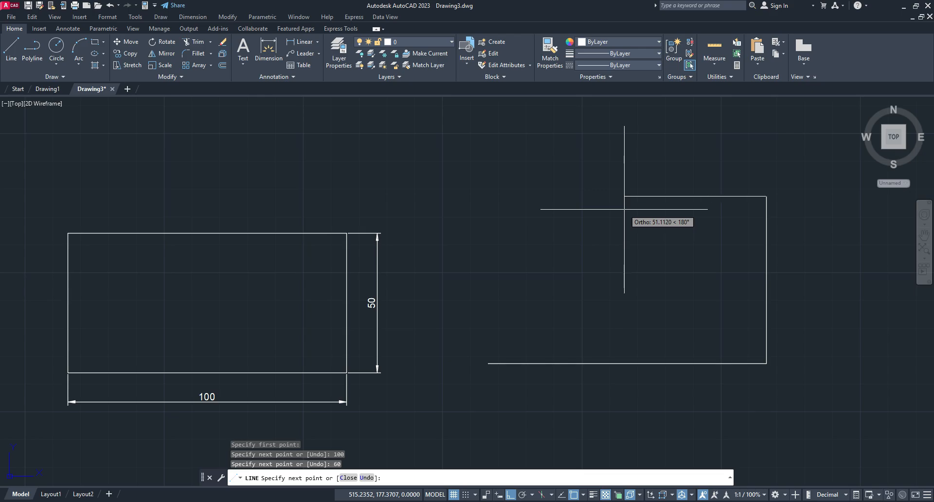
{"action": "key", "text": "Return"}
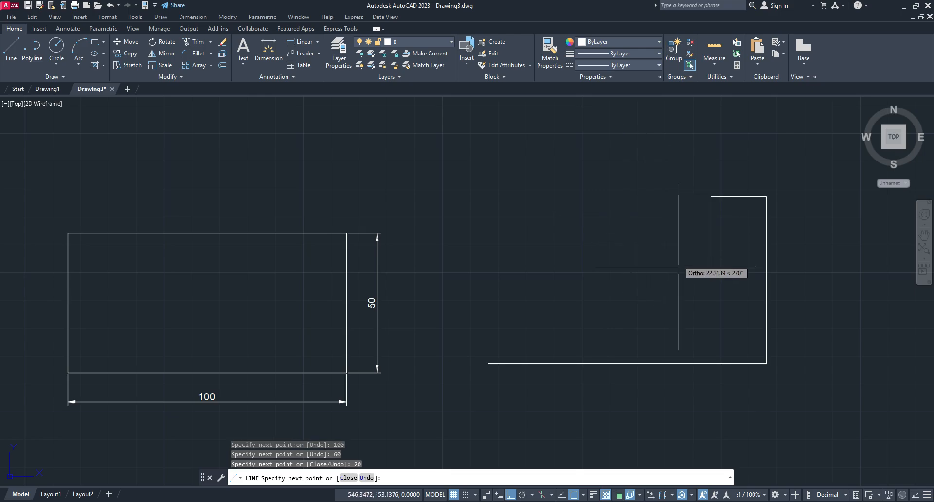
{"action": "type", "text": "40"}
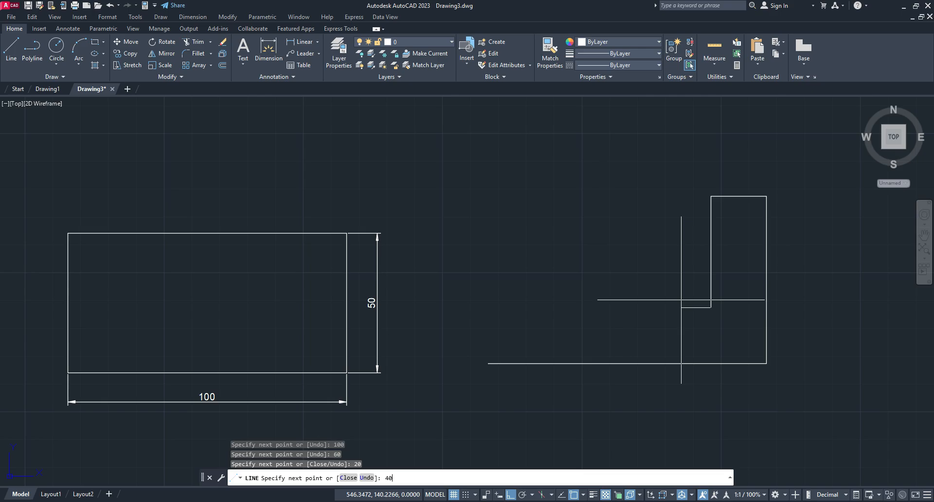
{"action": "key", "text": "Return"}
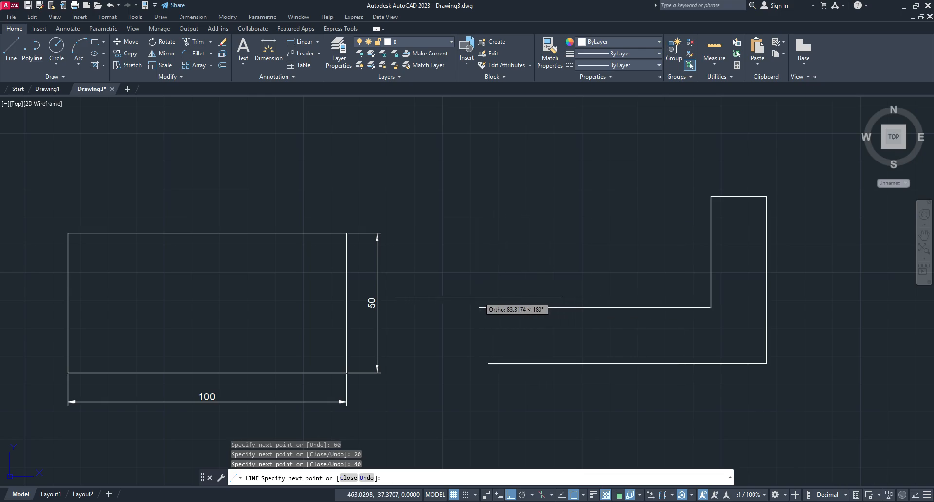
{"action": "key", "text": "Return"}
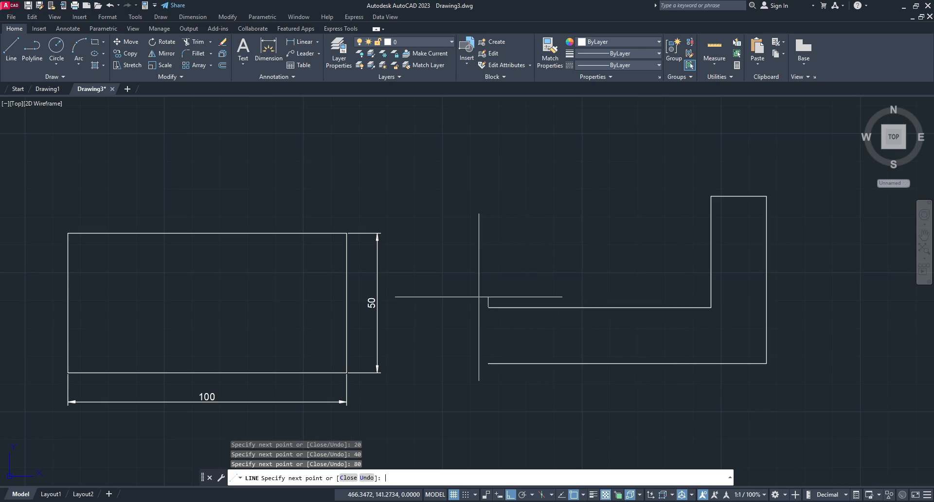
{"action": "type", "text": "2"}
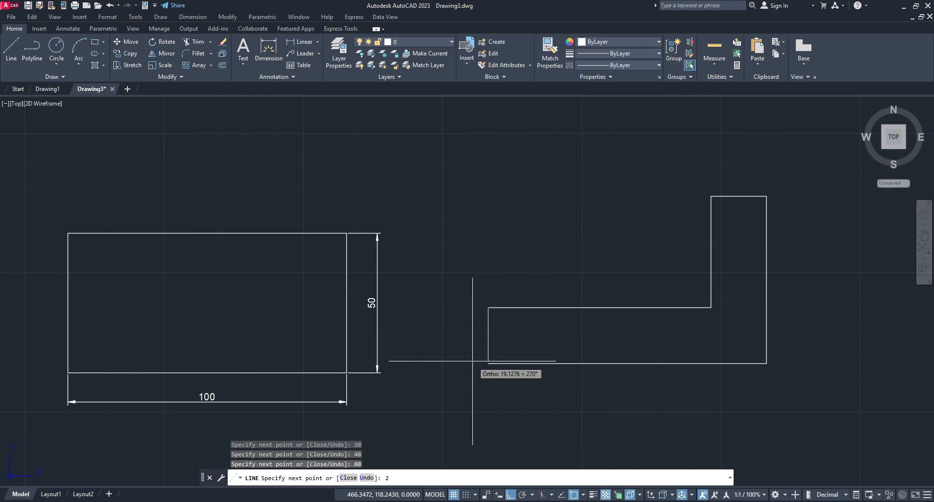
{"action": "type", "text": "0"}
{"action": "key", "text": "Return"}
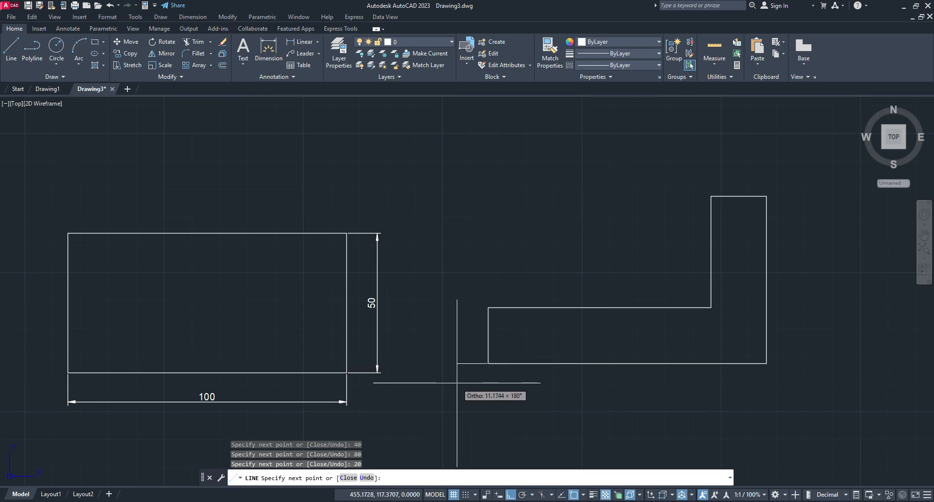
{"action": "key", "text": "Escape"}
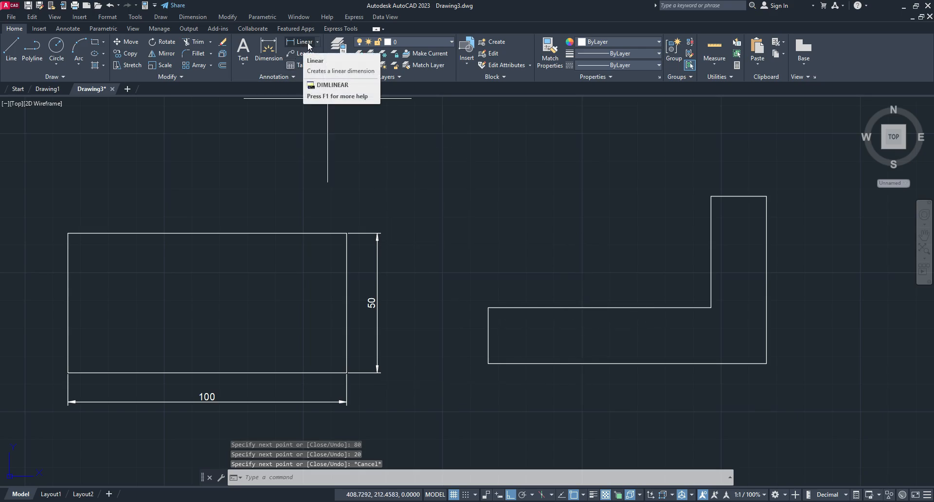
- Add a linear dimension to the L-shape's short left edge, placing the dimension line just outside it
{"action": "left_click", "coordinate": [317, 43]}
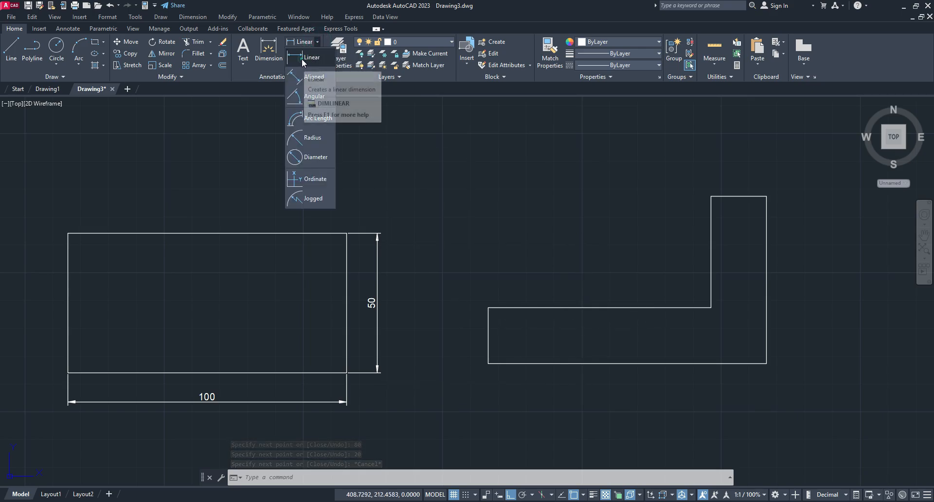
{"action": "left_click", "coordinate": [301, 58]}
{"action": "left_click", "coordinate": [488, 364]}
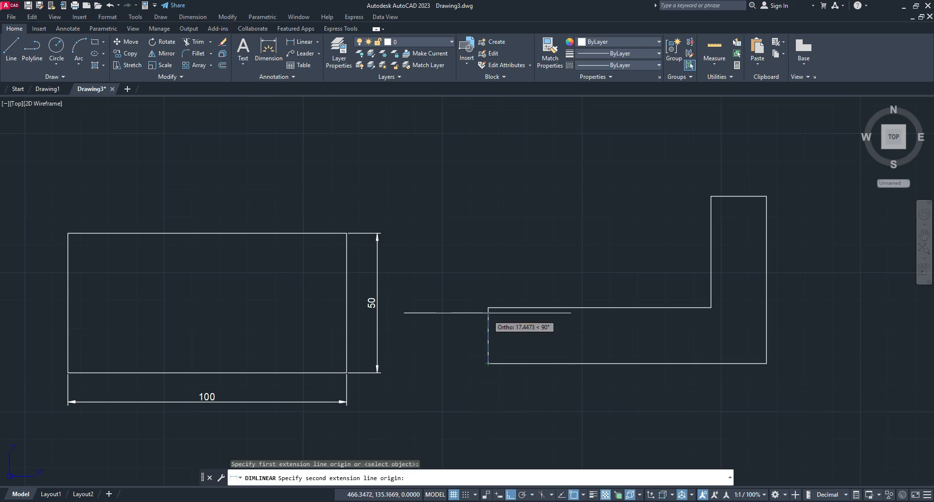
{"action": "left_click", "coordinate": [488, 308]}
{"action": "left_click", "coordinate": [468, 308]}
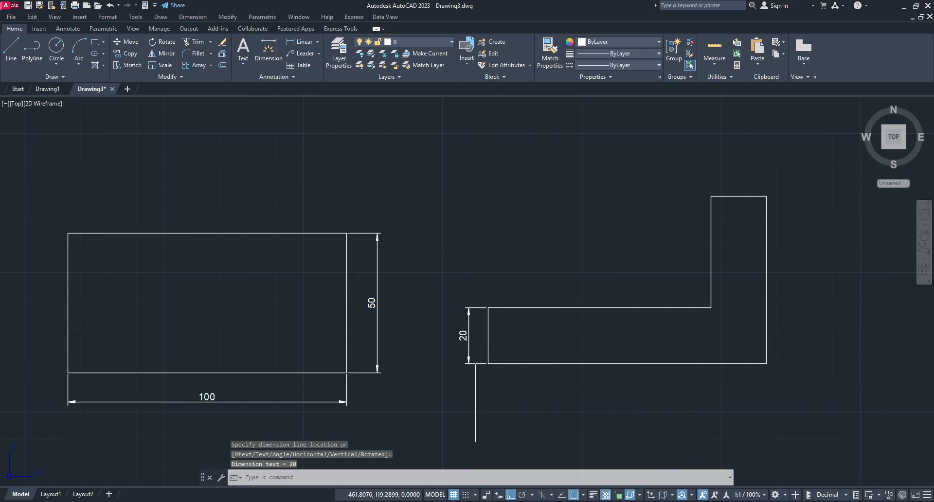
- Add a linear dimension along the L-shape's full bottom edge, placing the dimension line just below it
{"action": "key", "text": "Return"}
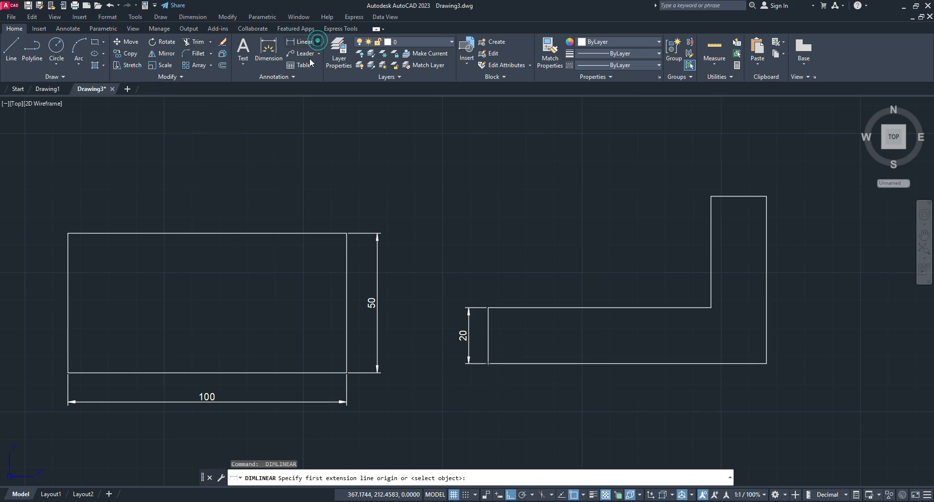
{"action": "left_click", "coordinate": [317, 42]}
{"action": "left_click", "coordinate": [307, 78]}
{"action": "left_click", "coordinate": [488, 364]}
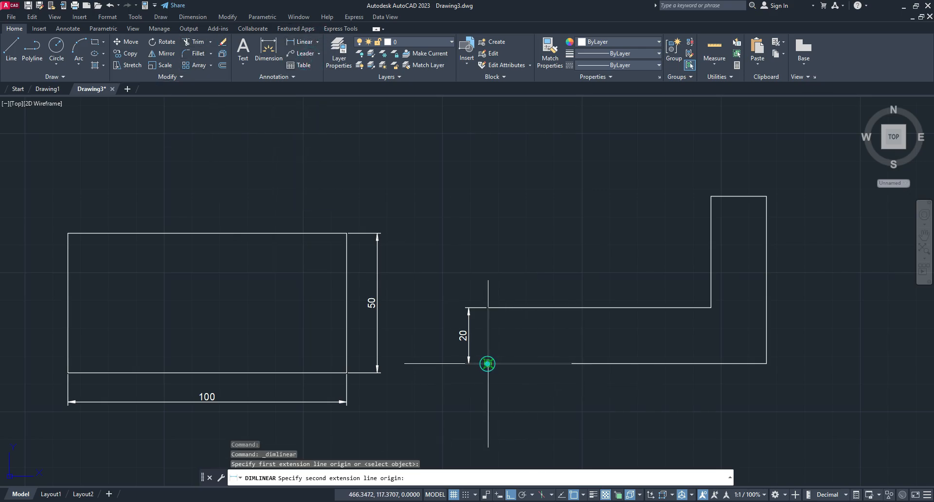
{"action": "left_click", "coordinate": [767, 363]}
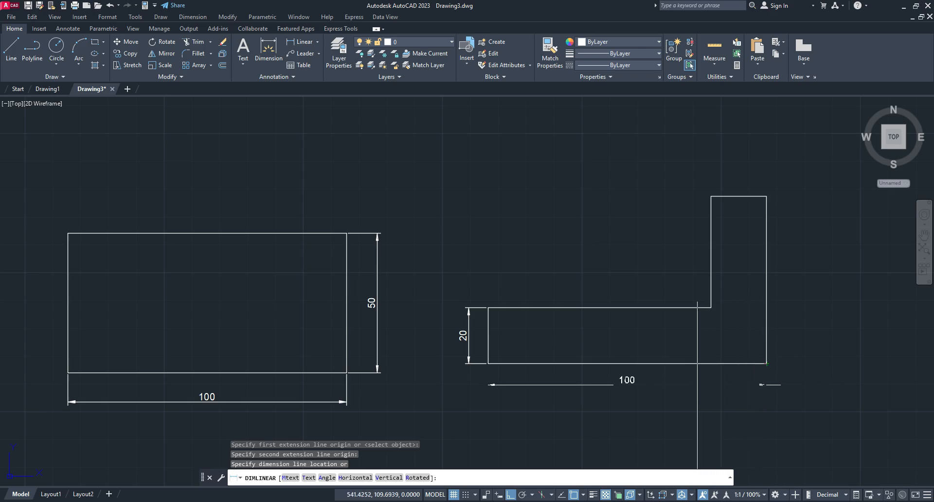
{"action": "left_click", "coordinate": [659, 383]}
- Add linear dimensions to the L-shape's full right edge and its short top edge, placing both dimension lines outside the outline
{"action": "mouse_move", "coordinate": [788, 372]}
{"action": "middle_mouse_down"}
{"action": "mouse_move", "coordinate": [645, 388]}
{"action": "mouse_move", "coordinate": [629, 362]}
{"action": "middle_mouse_up"}
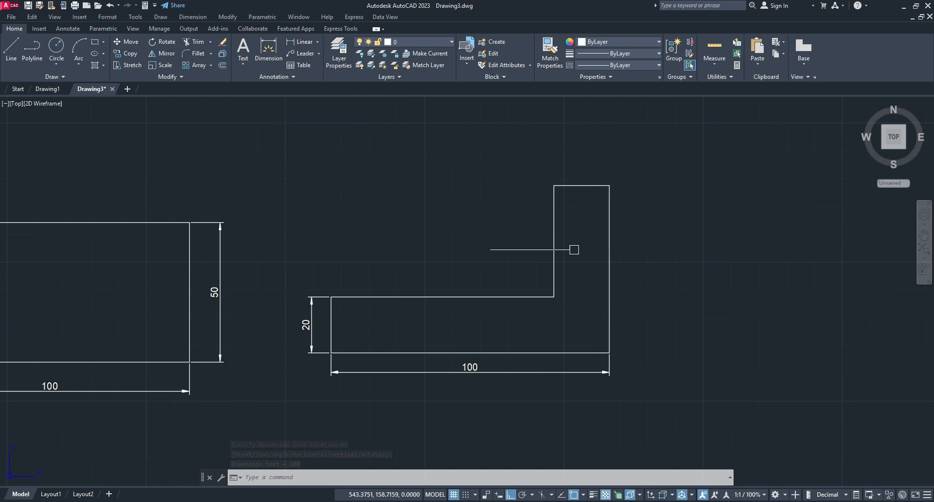
{"action": "key", "text": "Return"}
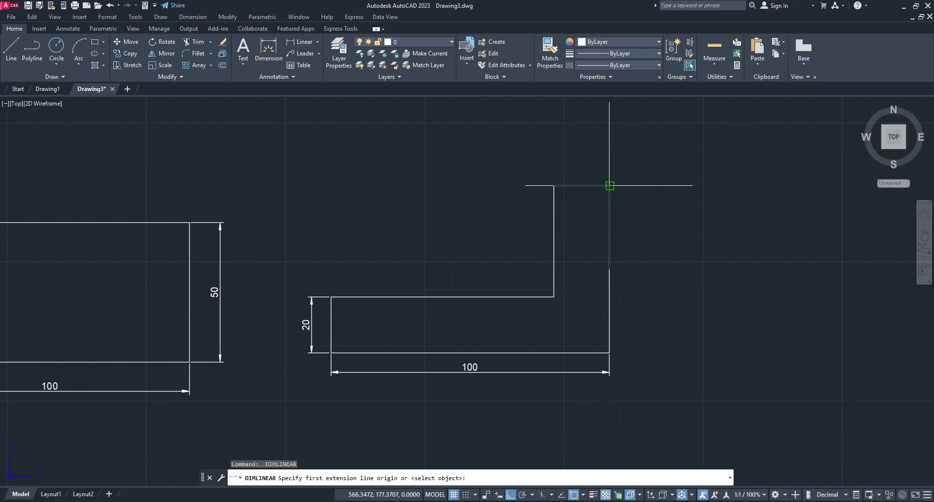
{"action": "left_click", "coordinate": [610, 185]}
{"action": "left_click", "coordinate": [610, 352]}
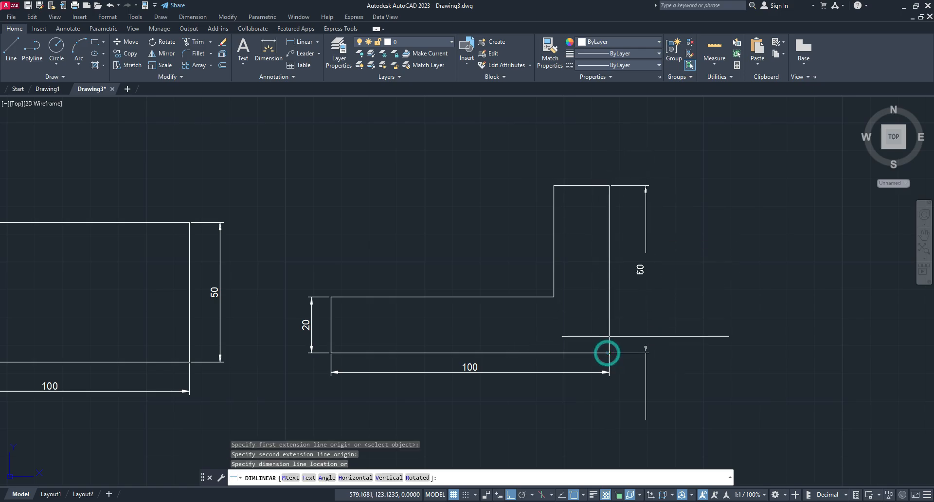
{"action": "left_click", "coordinate": [648, 337]}
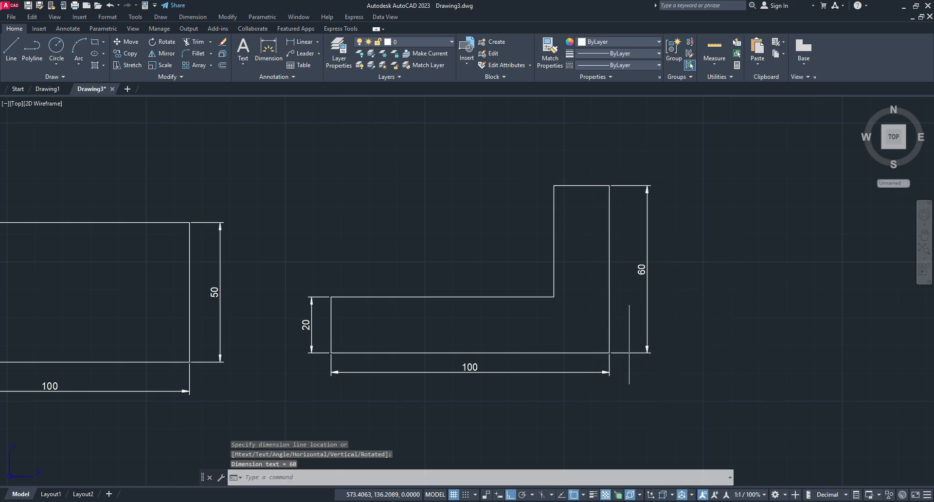
{"action": "key", "text": "Return"}
{"action": "left_click", "coordinate": [610, 185]}
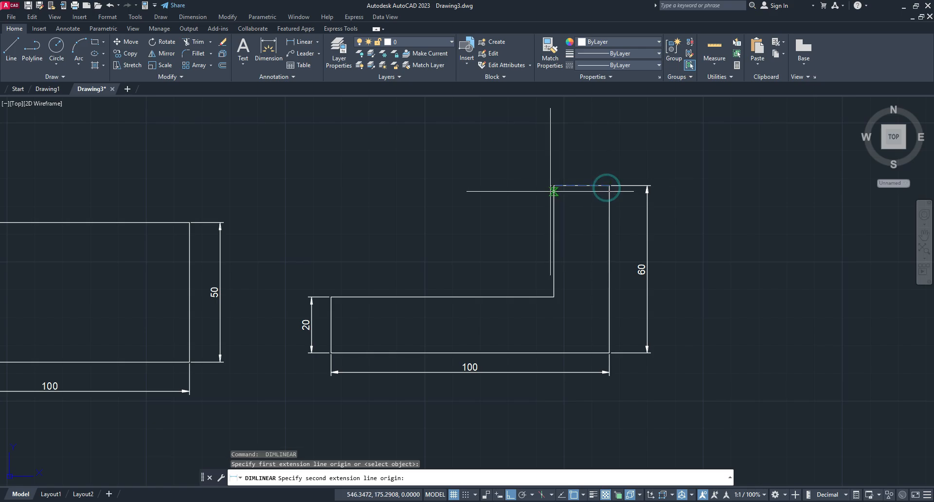
{"action": "left_click", "coordinate": [554, 186]}
{"action": "left_click", "coordinate": [564, 166]}
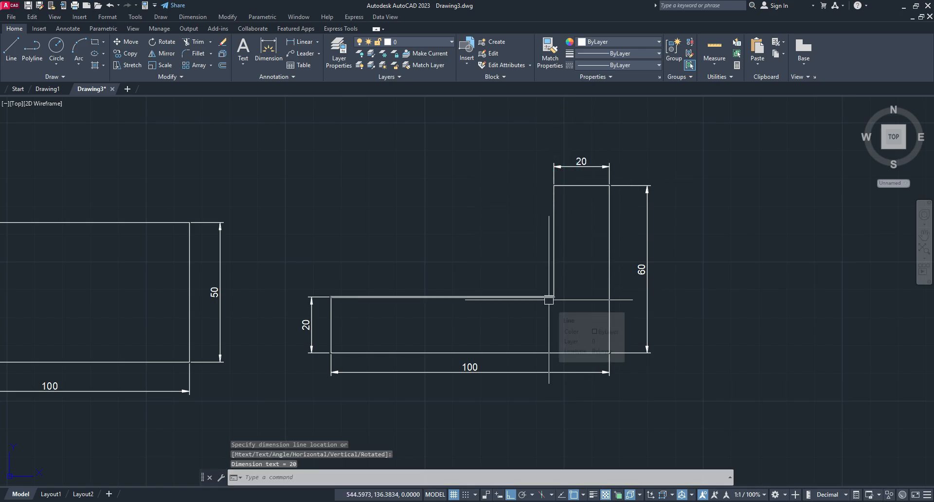
- Add linear dimensions to the L-shape's two inner edges, one left of the vertical edge and one above the horizontal edge
{"action": "key", "text": "Return"}
{"action": "left_click", "coordinate": [554, 186]}
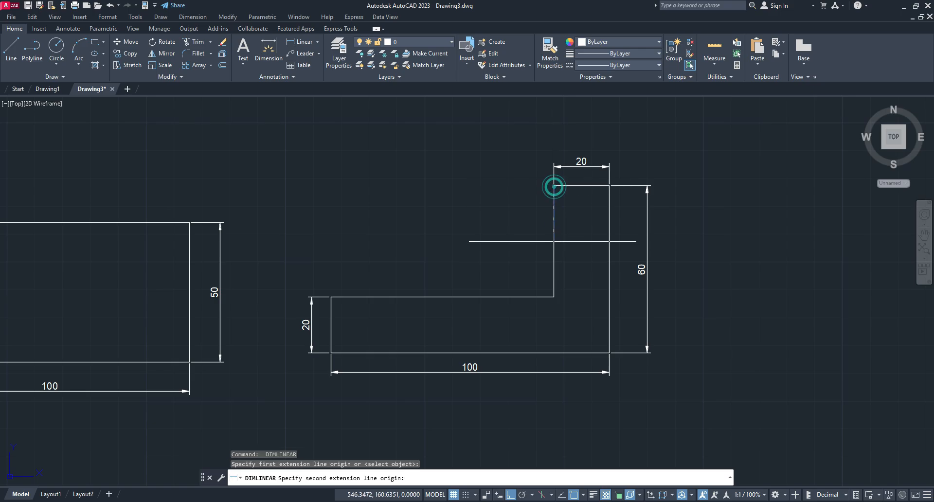
{"action": "left_click", "coordinate": [554, 297]}
{"action": "left_click", "coordinate": [541, 263]}
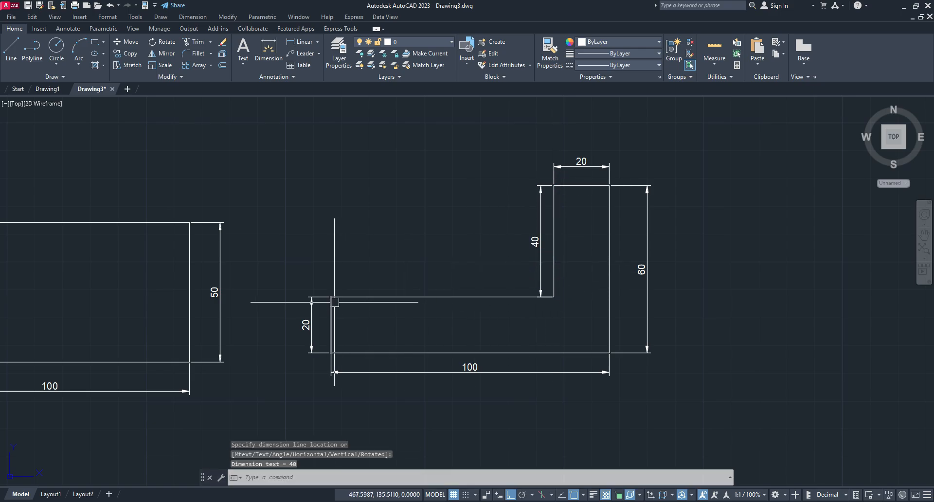
{"action": "key", "text": "Return"}
{"action": "left_click", "coordinate": [331, 297]}
{"action": "left_click", "coordinate": [554, 297]}
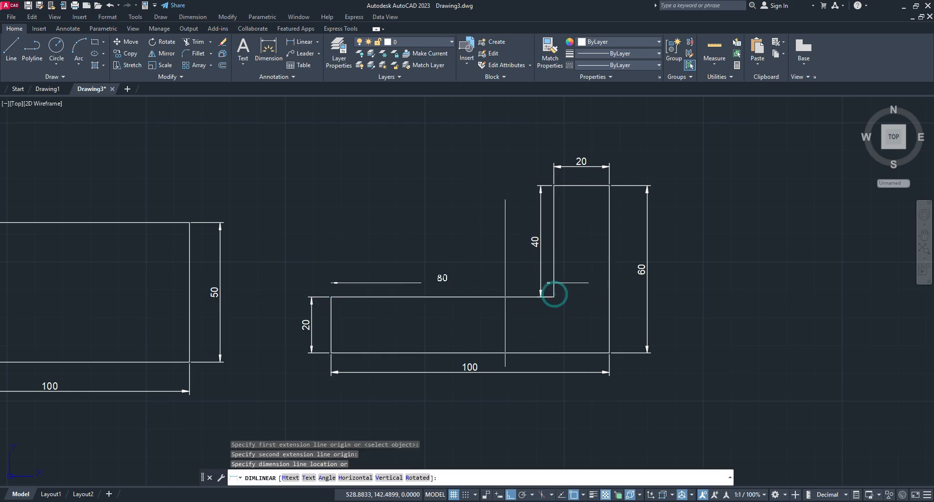
{"action": "left_click", "coordinate": [501, 283]}
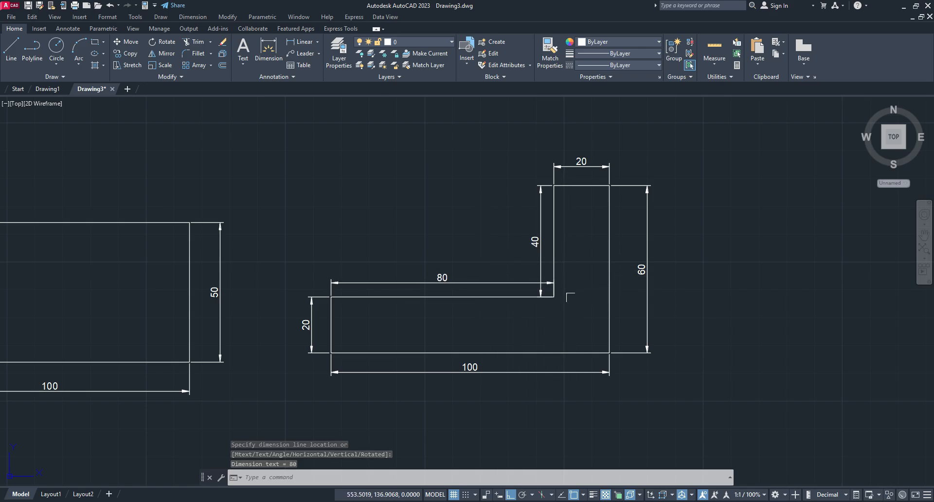
- Delete the two dimensions on the L-shape's inner vertical and horizontal edges
{"action": "left_click", "coordinate": [540, 248]}
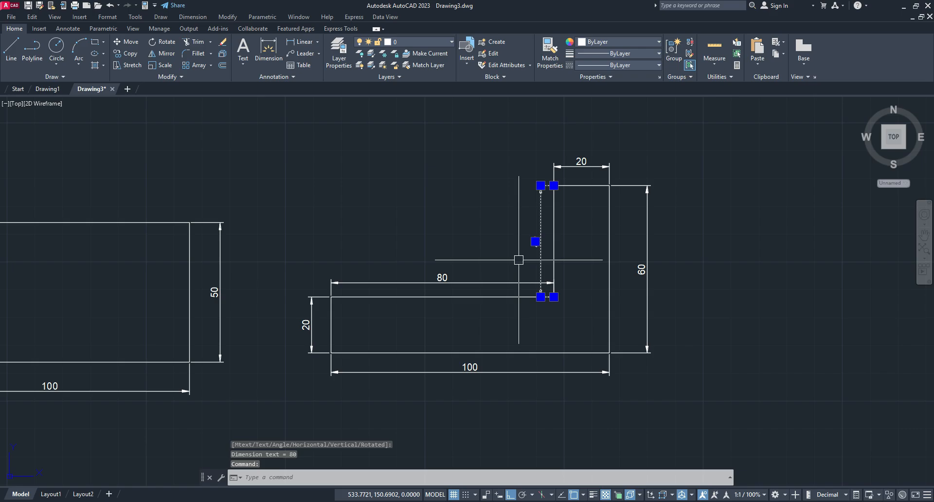
{"action": "key", "text": "Delete"}
{"action": "left_click", "coordinate": [476, 280]}
{"action": "key", "text": "Delete"}
- Start the Line command, switch to the PDF exercise sheet and mark the I-shape's top width, flange height, overhang and web edge with pen strokes
{"action": "mouse_move", "coordinate": [605, 288]}
{"action": "middle_mouse_down"}
{"action": "mouse_move", "coordinate": [504, 310]}
{"action": "mouse_move", "coordinate": [396, 312]}
{"action": "middle_mouse_up"}
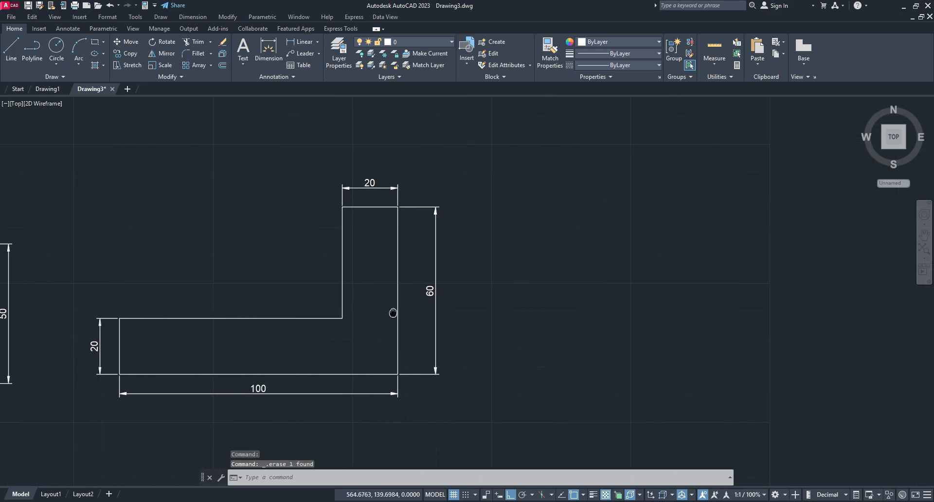
{"action": "left_click", "coordinate": [13, 49]}
{"action": "mouse_move", "coordinate": [629, 501]}
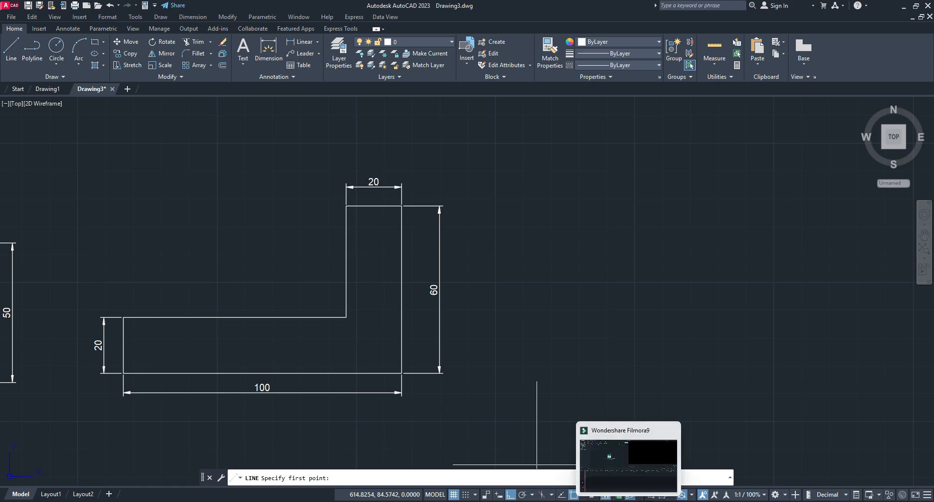
{"action": "left_click", "coordinate": [516, 469]}
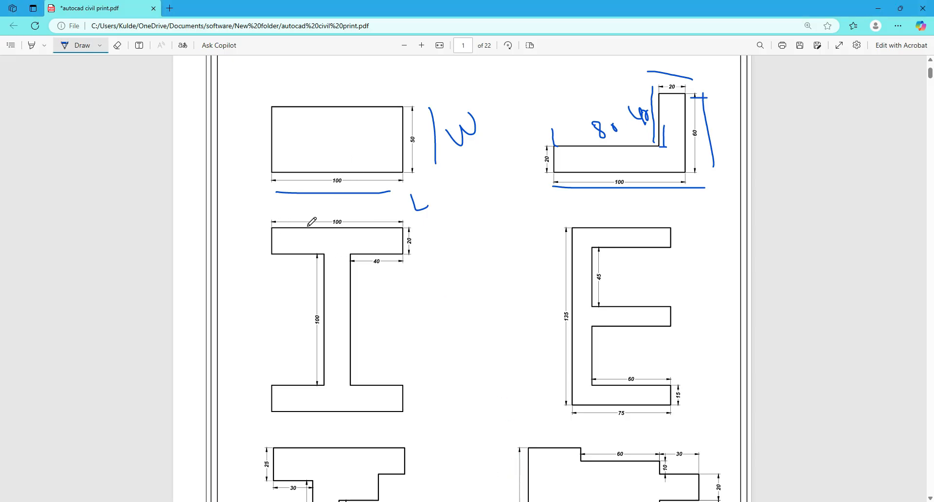
{"action": "left_click_drag", "start_coordinate": [300, 217], "coordinate": [394, 217]}
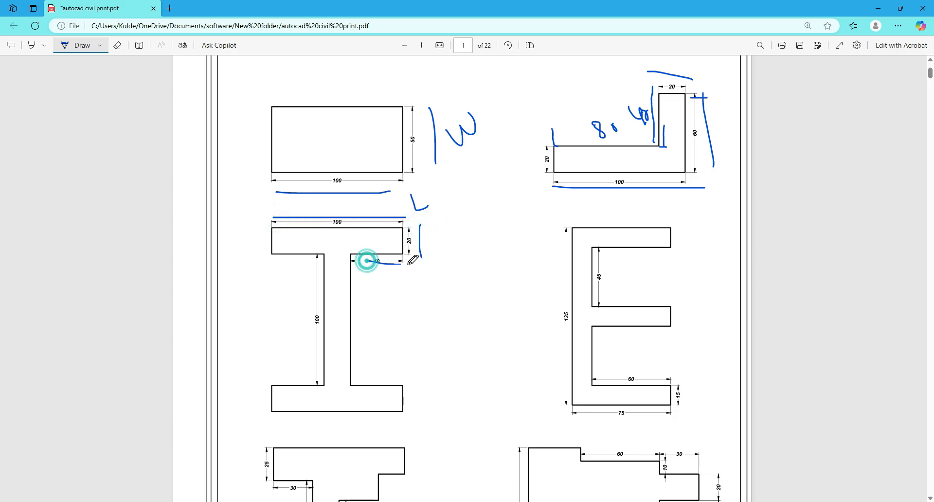
{"action": "left_click_drag", "start_coordinate": [359, 265], "coordinate": [360, 358]}
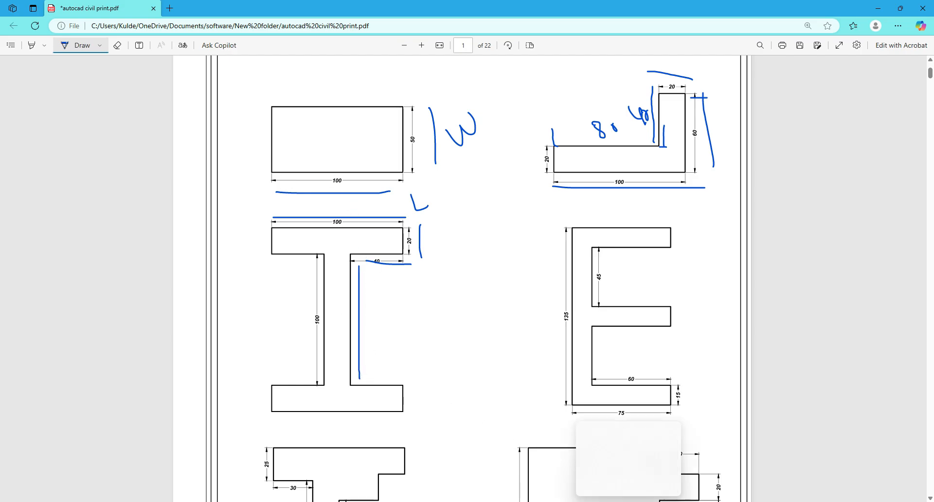
- Return to AutoCAD and begin the I-shape right of the L-shape with connected lines 100 right, 20 up, 40 left and 100 up
{"action": "left_click", "coordinate": [651, 501]}
{"action": "left_click", "coordinate": [710, 477]}
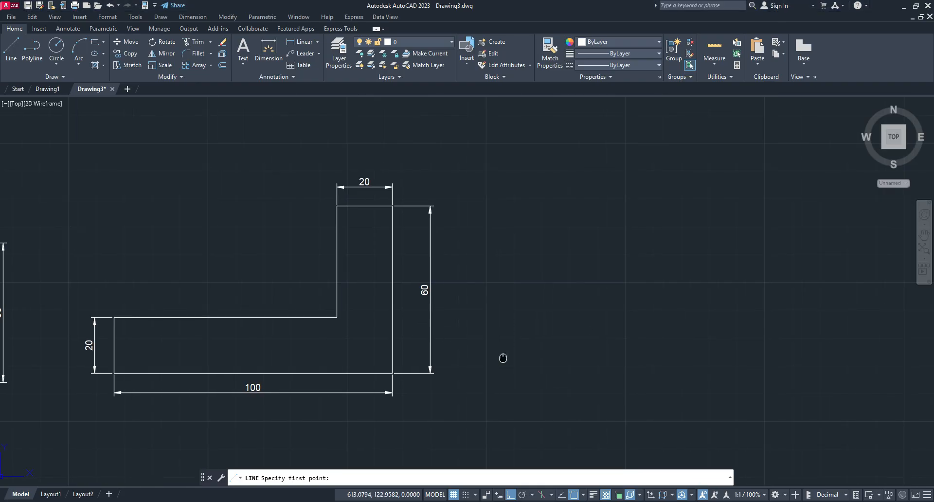
{"action": "middle_click_drag", "start_coordinate": [503, 358], "coordinate": [489, 376]}
{"action": "left_click", "coordinate": [489, 373]}
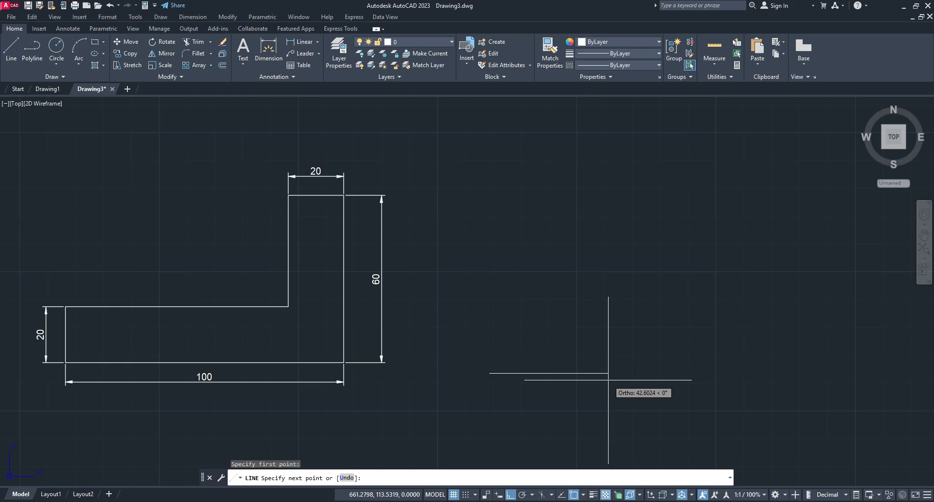
{"action": "type", "text": "100"}
{"action": "key", "text": "Return"}
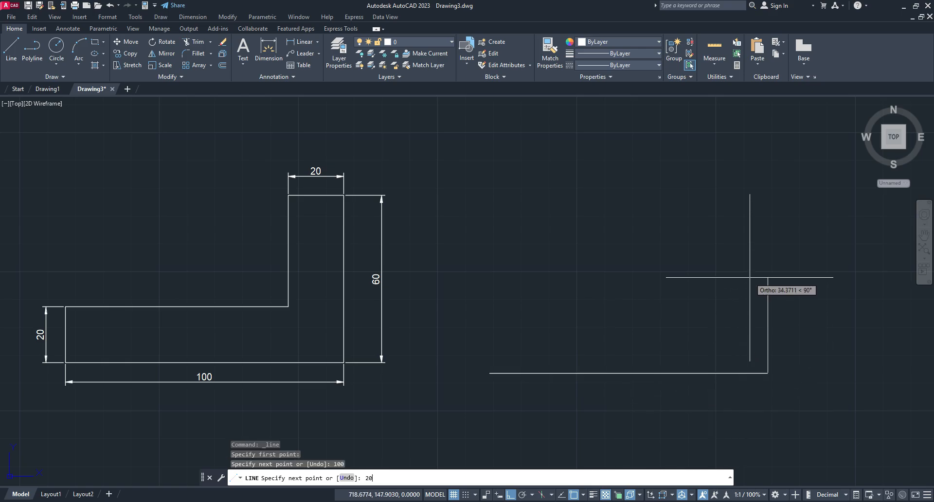
{"action": "type", "text": "20"}
{"action": "key", "text": "Return"}
{"action": "type", "text": "4"}
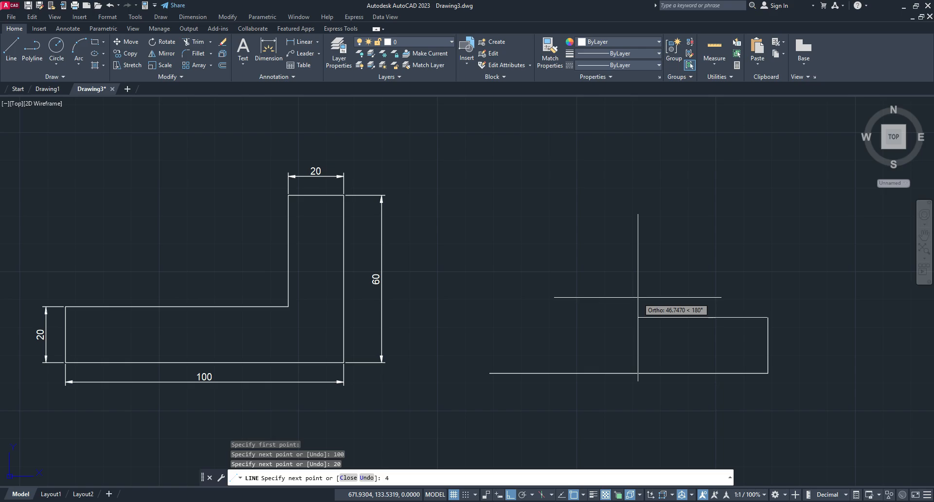
{"action": "type", "text": "0"}
{"action": "key", "text": "Return"}
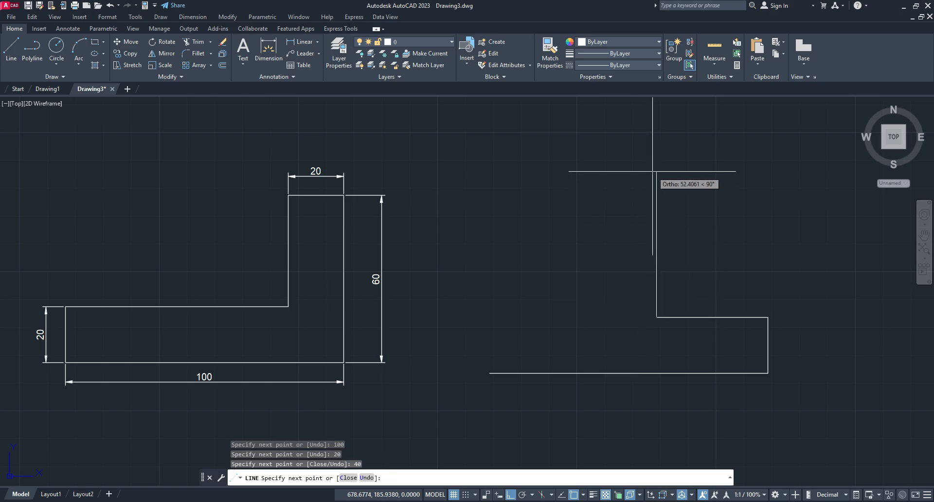
{"action": "key", "text": "Return"}
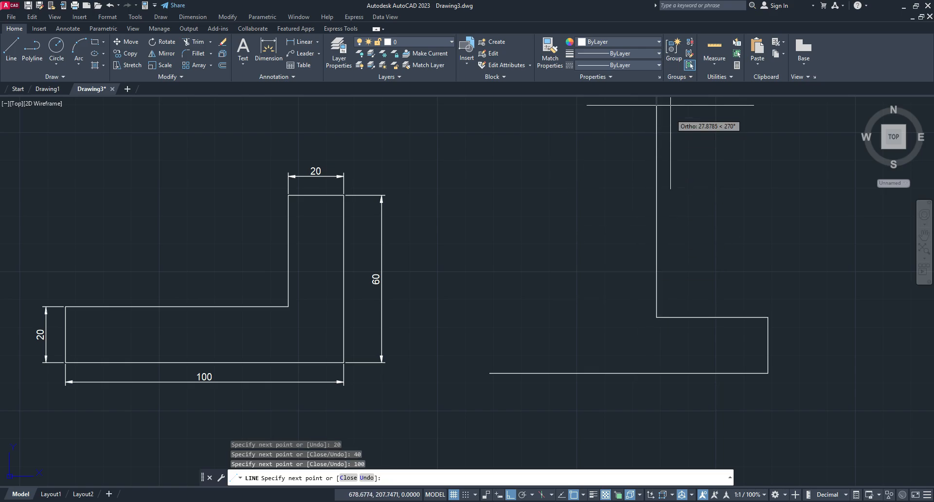
- Continue the I-shape outline with lines 40 right, 20 up and 100 left to form the top flange
{"action": "mouse_move", "coordinate": [742, 171]}
{"action": "middle_mouse_down"}
{"action": "mouse_move", "coordinate": [672, 194]}
{"action": "mouse_move", "coordinate": [627, 235]}
{"action": "middle_mouse_up"}
{"action": "scroll", "coordinate": [627, 235], "scroll_direction": "down", "scroll_amount": 2}
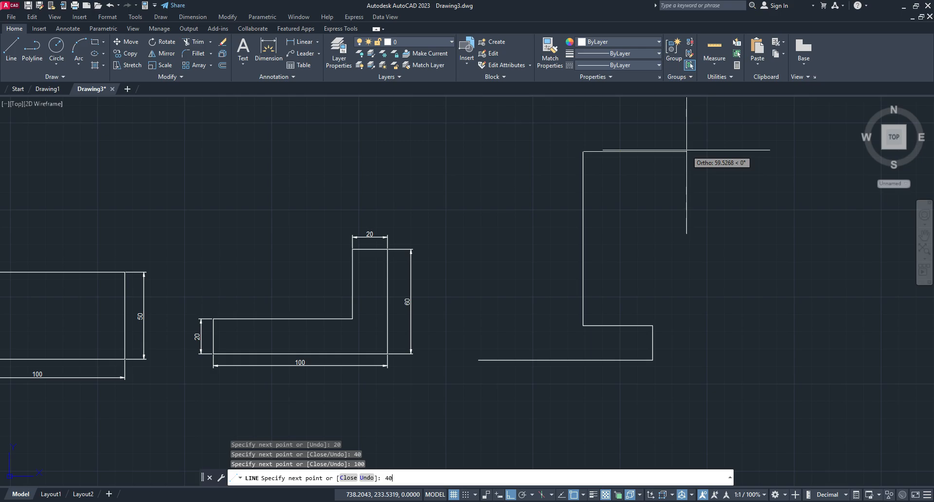
{"action": "key", "text": "Return"}
{"action": "type", "text": "2"}
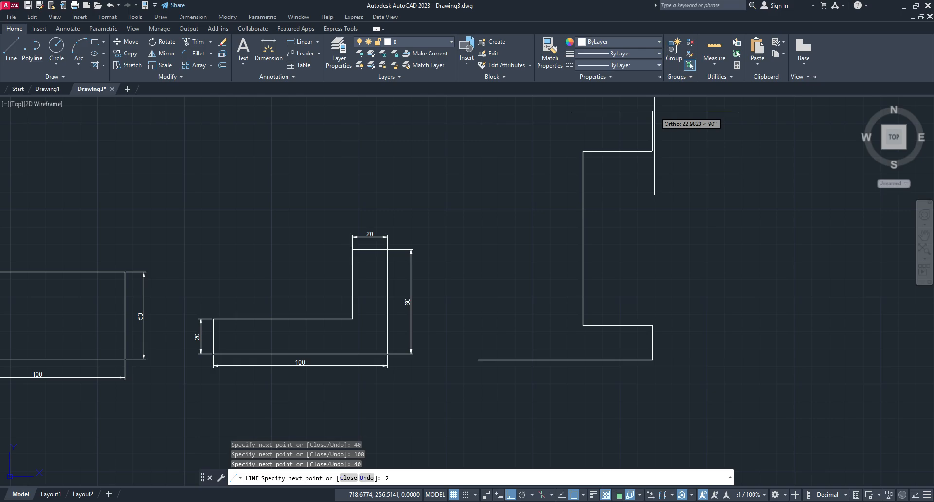
{"action": "type", "text": "0"}
{"action": "key", "text": "Return"}
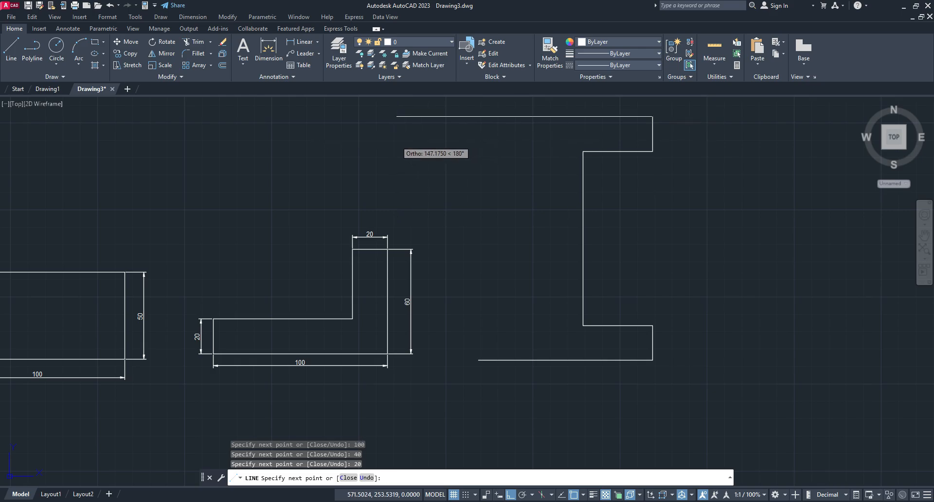
{"action": "type", "text": "100"}
{"action": "key", "text": "Return"}
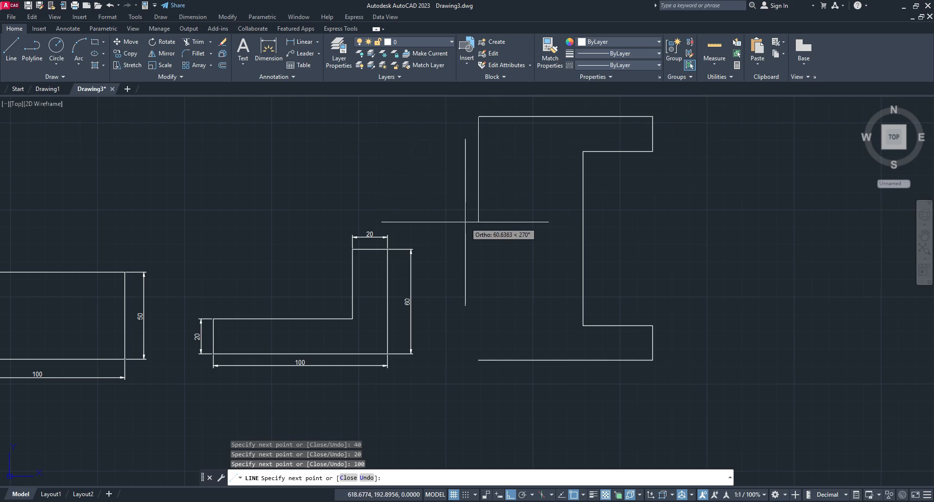
- Complete the I-shape outline with lines 20 down, 40 right, 100 down, 40 left and 20 down to the start point
{"action": "key", "text": "Return"}
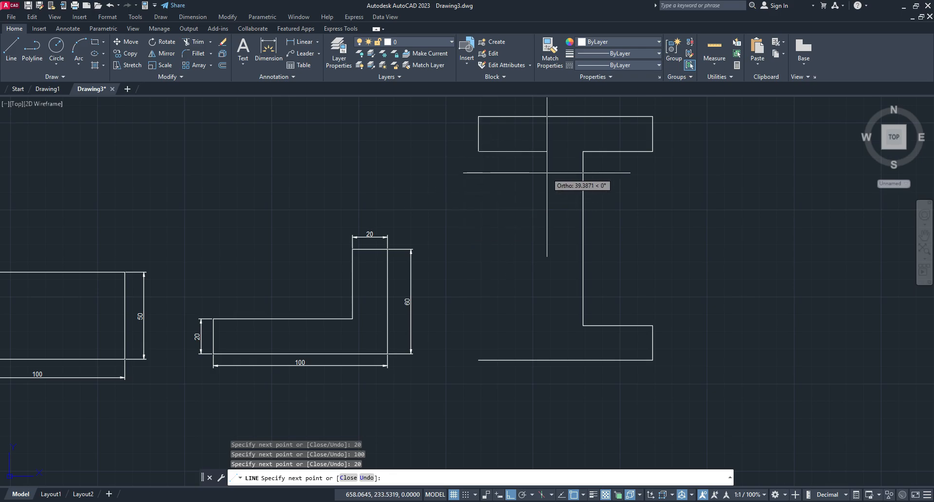
{"action": "key", "text": "Return"}
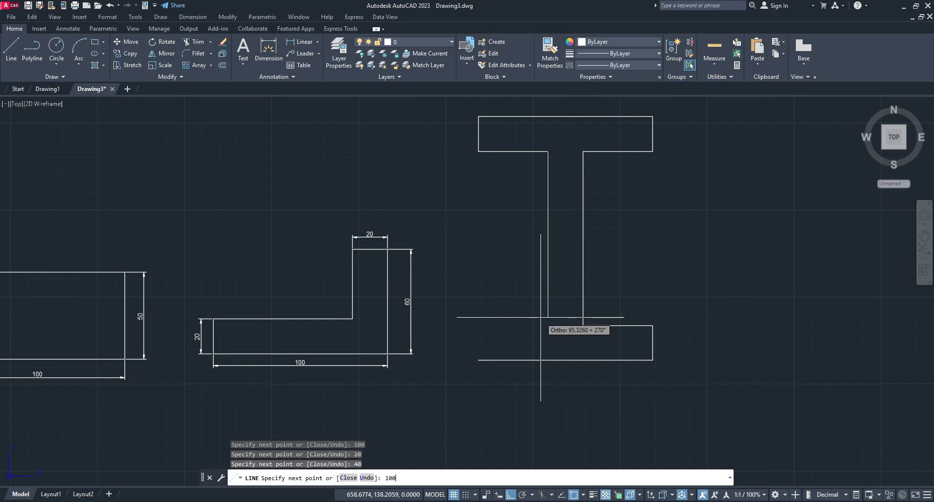
{"action": "key", "text": "Return"}
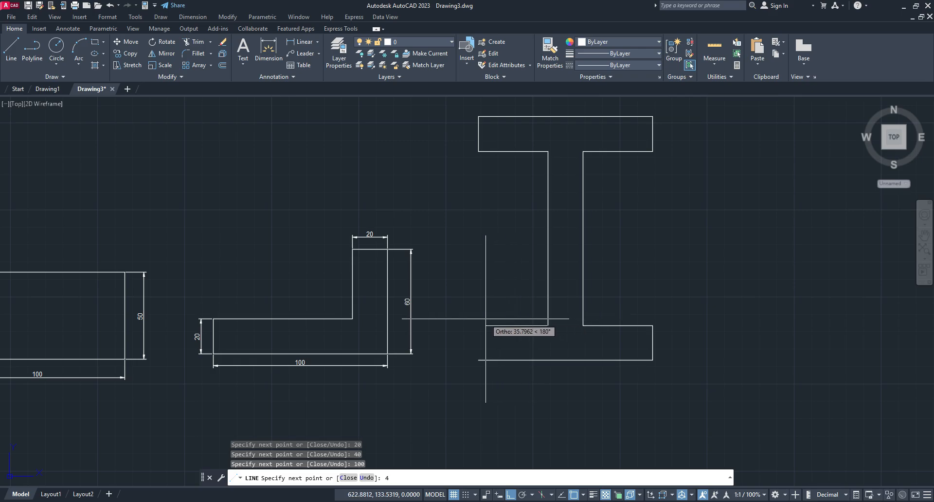
{"action": "key", "text": "Return"}
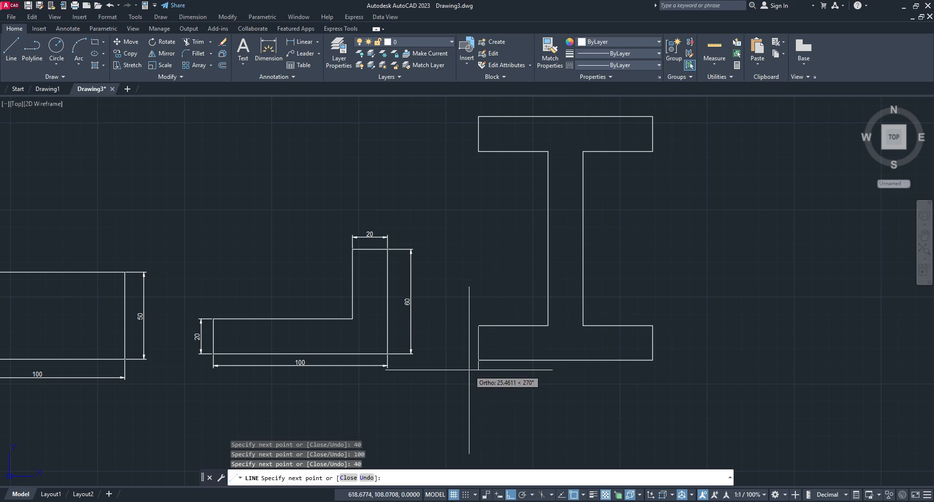
{"action": "key", "text": "Return"}
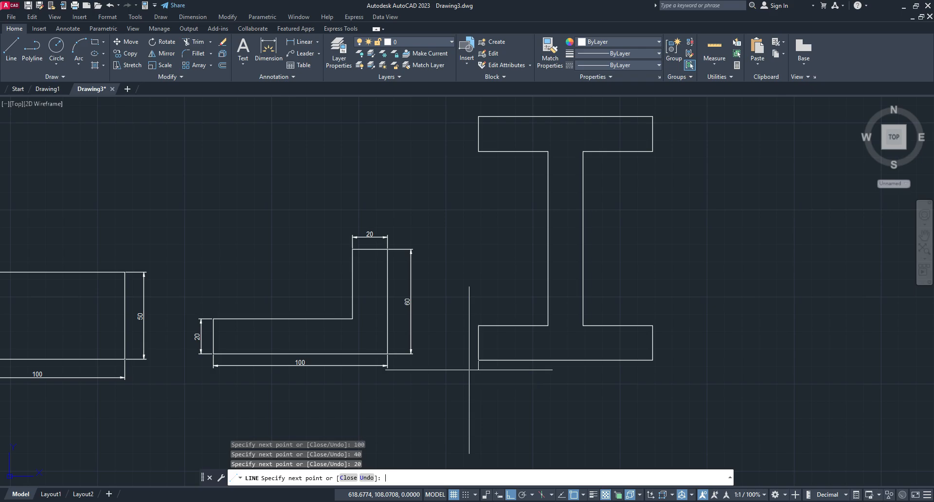
{"action": "key", "text": "Escape"}
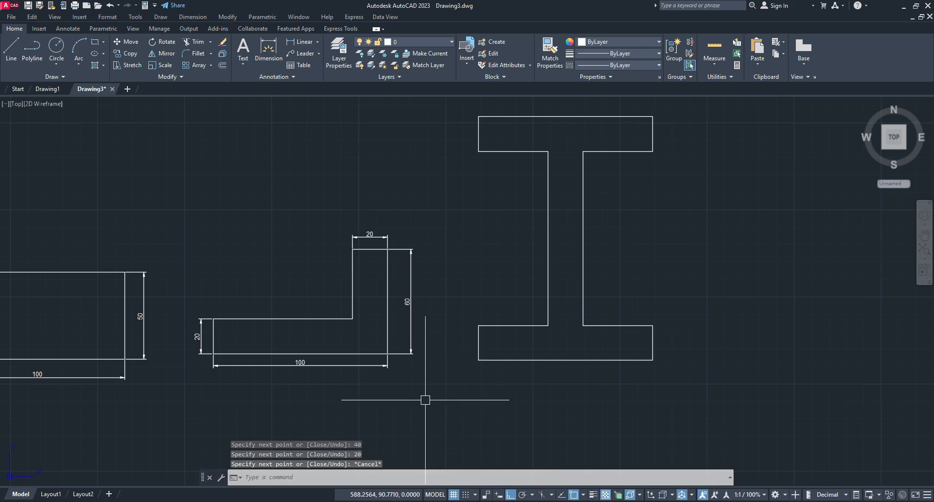
- Add linear dimensions to the I-shape's bottom edge and the bottom flange's right edge, placing both dimension lines outside the outline
{"action": "left_click", "coordinate": [299, 45]}
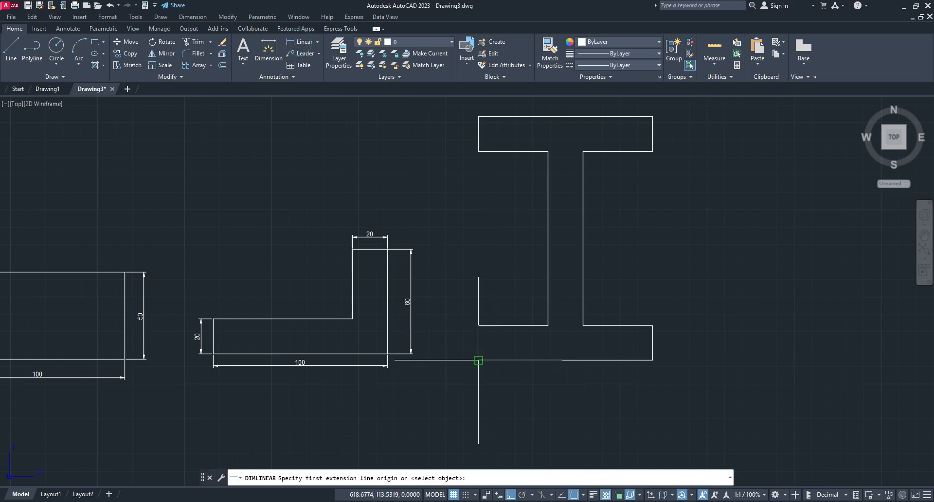
{"action": "left_click", "coordinate": [479, 360]}
{"action": "left_click", "coordinate": [652, 361]}
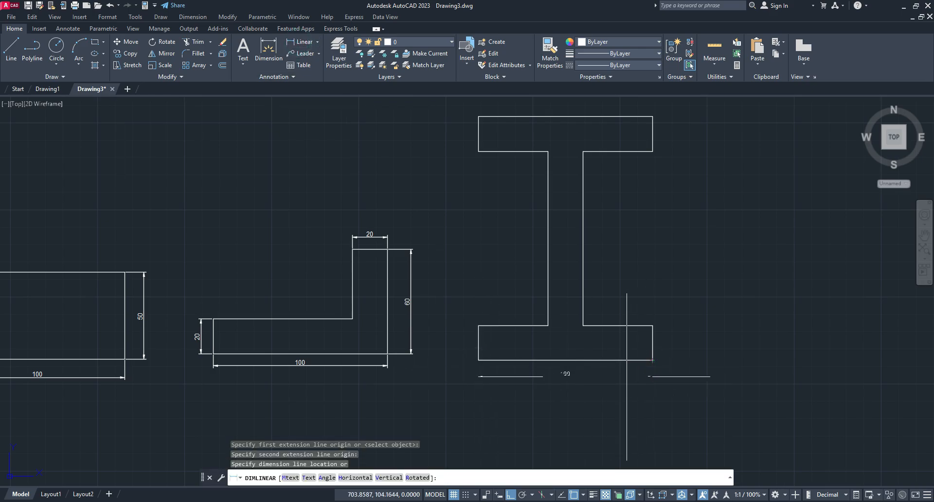
{"action": "left_click", "coordinate": [603, 379]}
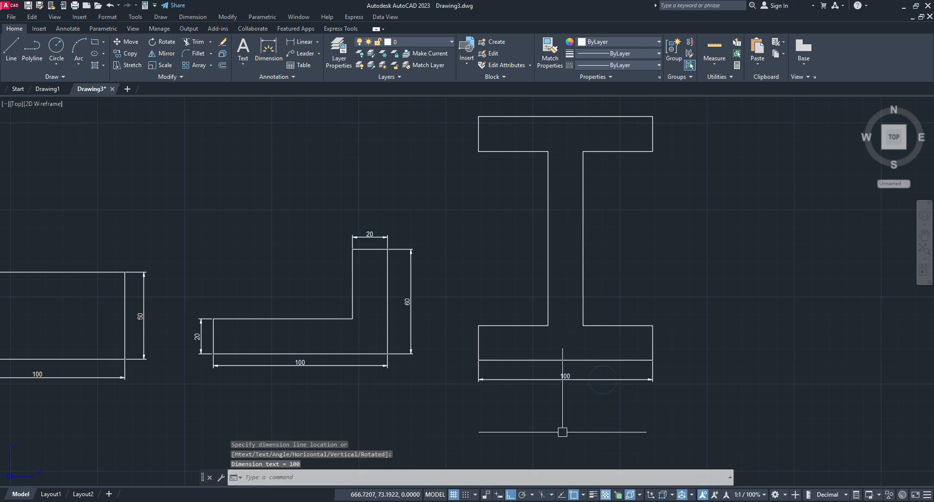
{"action": "key", "text": "Return"}
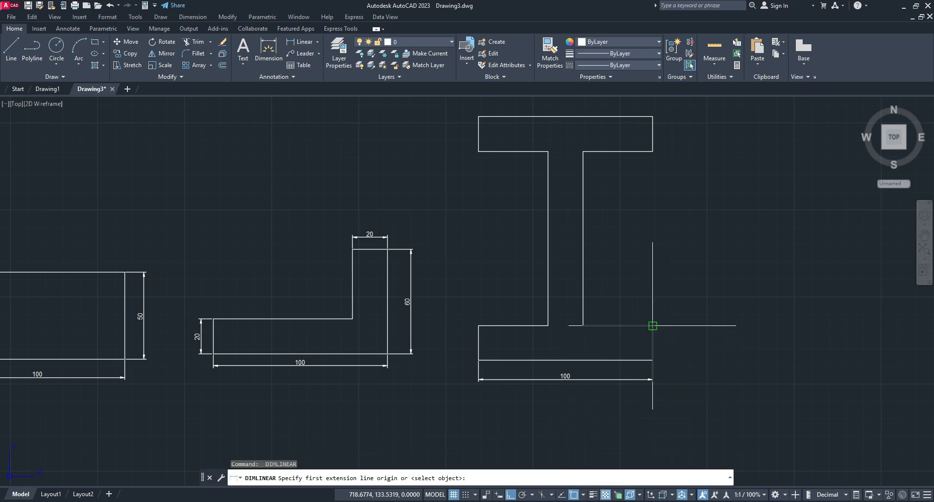
{"action": "left_click", "coordinate": [653, 326]}
{"action": "left_click", "coordinate": [653, 360]}
{"action": "left_click", "coordinate": [671, 357]}
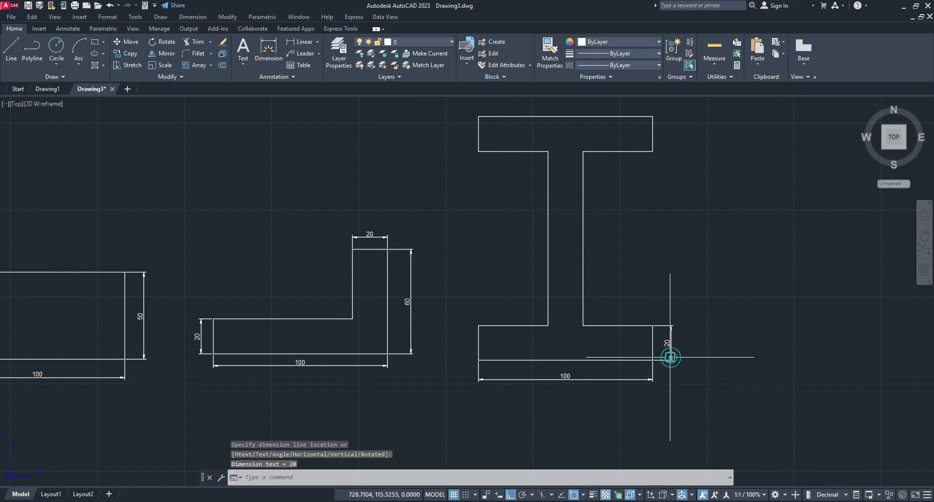
- Add linear dimensions above the bottom flange's right overhang and to the right of the web's right edge
{"action": "key", "text": "Return"}
{"action": "left_click", "coordinate": [583, 325]}
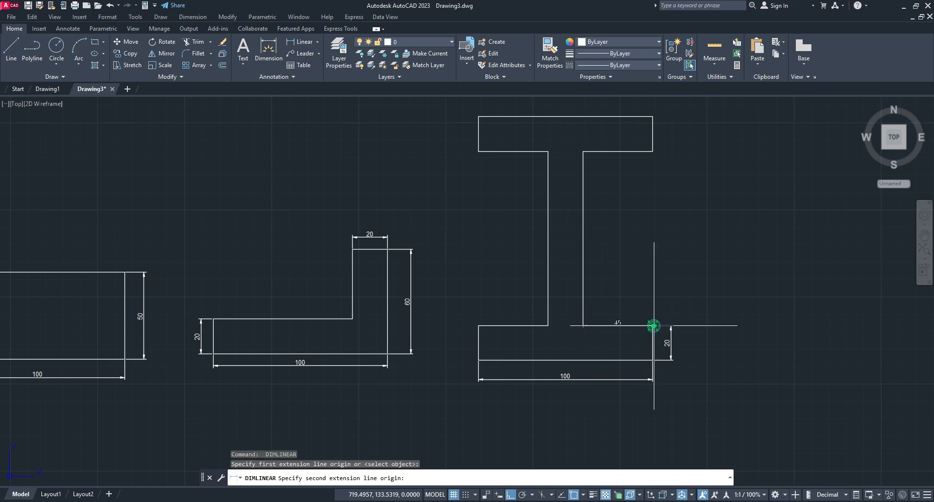
{"action": "left_click", "coordinate": [652, 326]}
{"action": "left_click", "coordinate": [636, 314]}
{"action": "key", "text": "Return"}
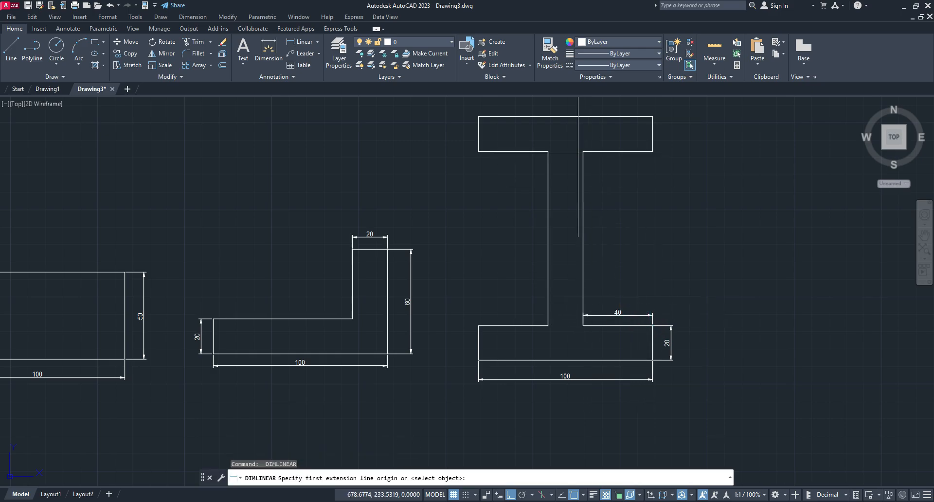
{"action": "left_click", "coordinate": [584, 152]}
{"action": "left_click", "coordinate": [583, 325]}
{"action": "left_click", "coordinate": [602, 269]}
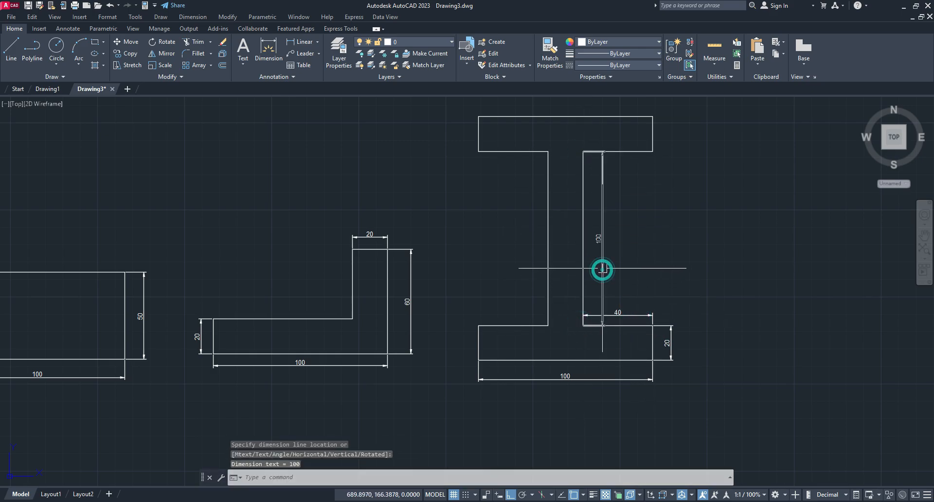
{"action": "key", "text": "Return"}
{"action": "left_click", "coordinate": [653, 151]}
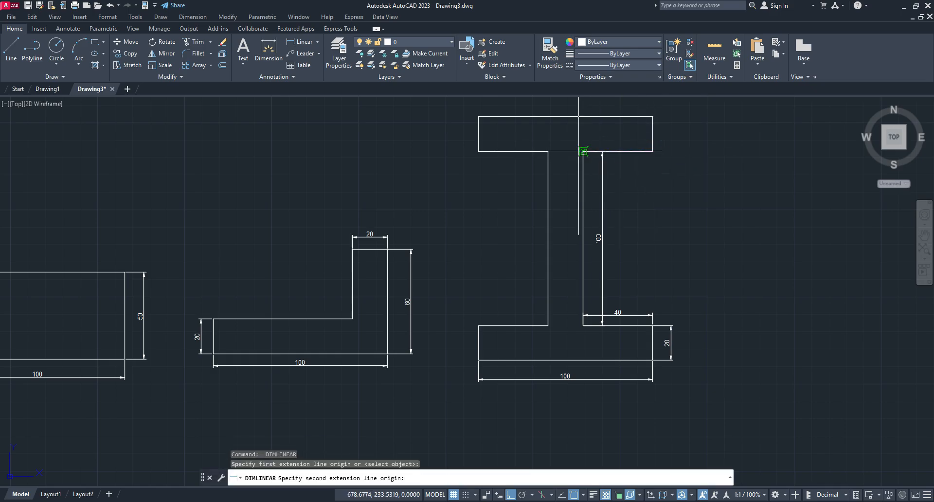
{"action": "left_click", "coordinate": [583, 151]}
{"action": "scroll", "coordinate": [620, 174], "scroll_direction": "up", "scroll_amount": 4}
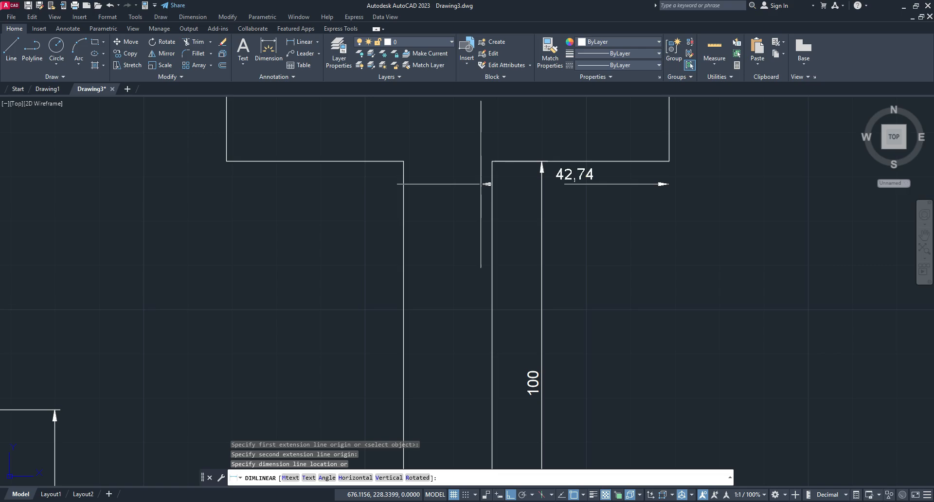
{"action": "key", "text": "Escape"}
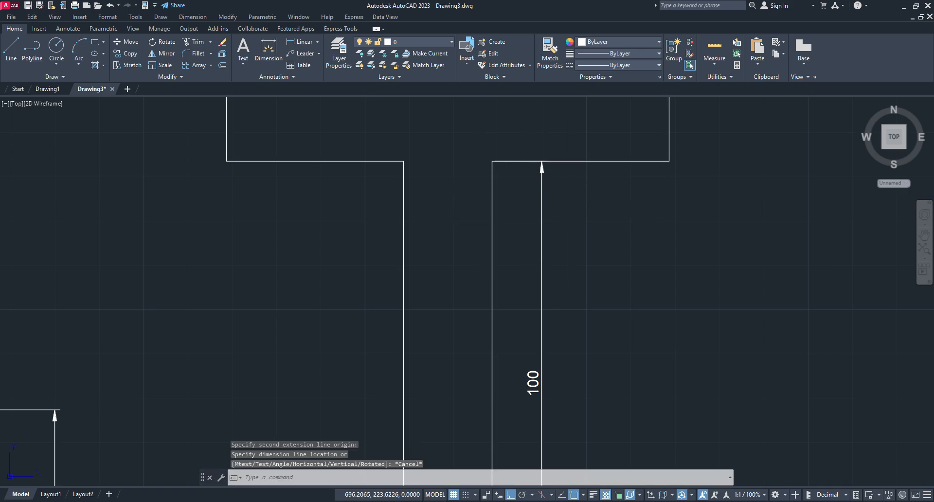
- Add linear dimensions below the top flange's right overhang and to the right of its right edge
{"action": "key", "text": "Return"}
{"action": "left_click", "coordinate": [492, 161]}
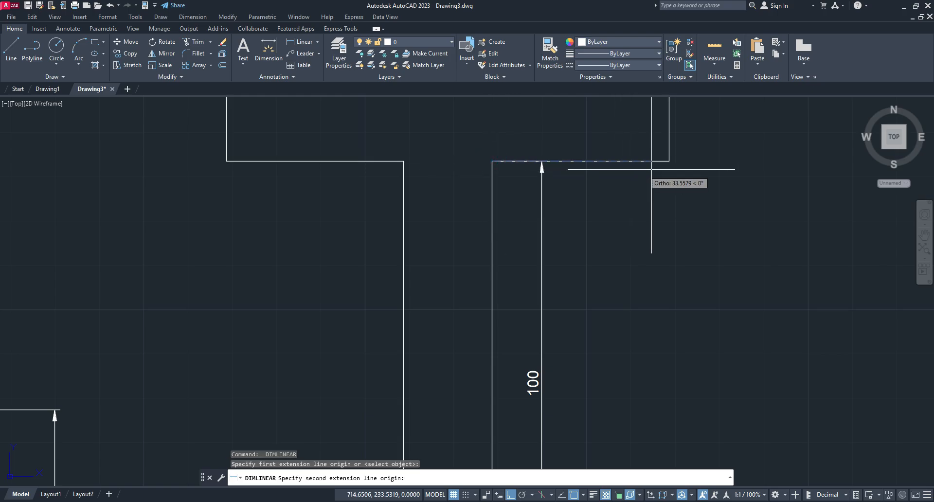
{"action": "left_click", "coordinate": [669, 161]}
{"action": "left_click", "coordinate": [660, 209]}
{"action": "middle_click_drag", "start_coordinate": [708, 187], "coordinate": [614, 293]}
{"action": "key", "text": "Return"}
{"action": "left_click", "coordinate": [575, 181]}
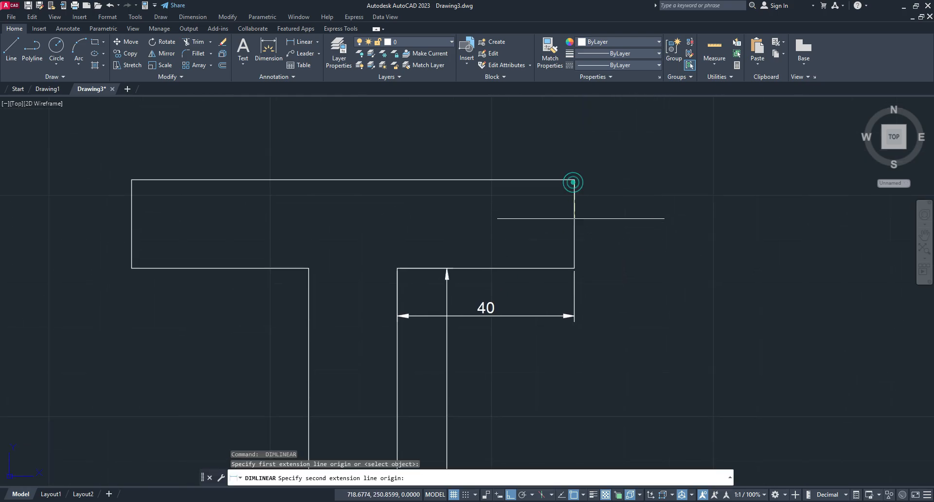
{"action": "left_click", "coordinate": [575, 268]}
{"action": "left_click", "coordinate": [629, 229]}
- Add a linear dimension to the top edge of the I-shape's top flange, placing the dimension line above the outline
{"action": "key", "text": "Return"}
{"action": "left_click", "coordinate": [131, 180]}
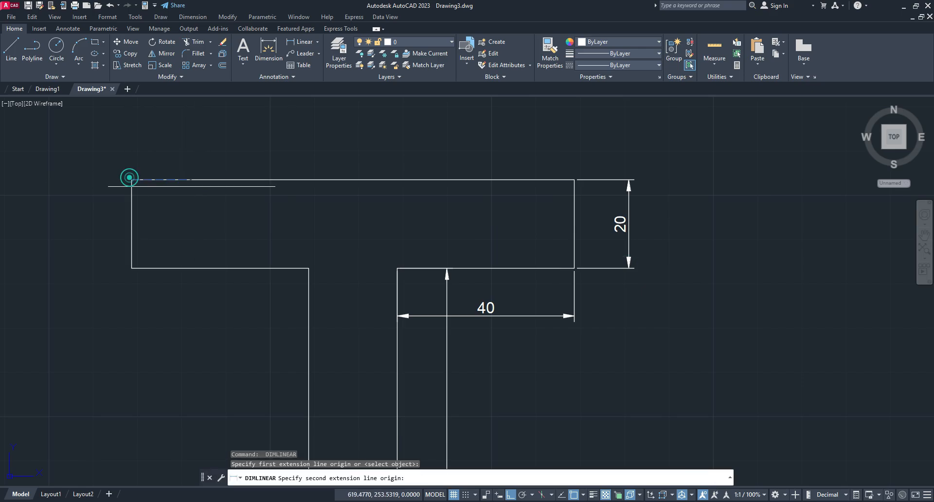
{"action": "left_click", "coordinate": [574, 181]}
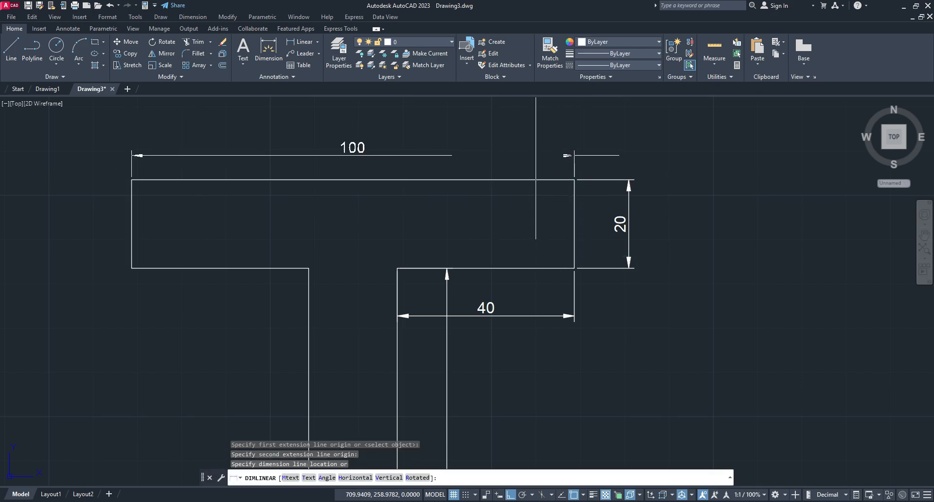
{"action": "left_click", "coordinate": [533, 154]}
{"action": "scroll", "coordinate": [560, 195], "scroll_direction": "down", "scroll_amount": 4}
{"action": "middle_click_drag", "start_coordinate": [583, 288], "coordinate": [557, 268]}
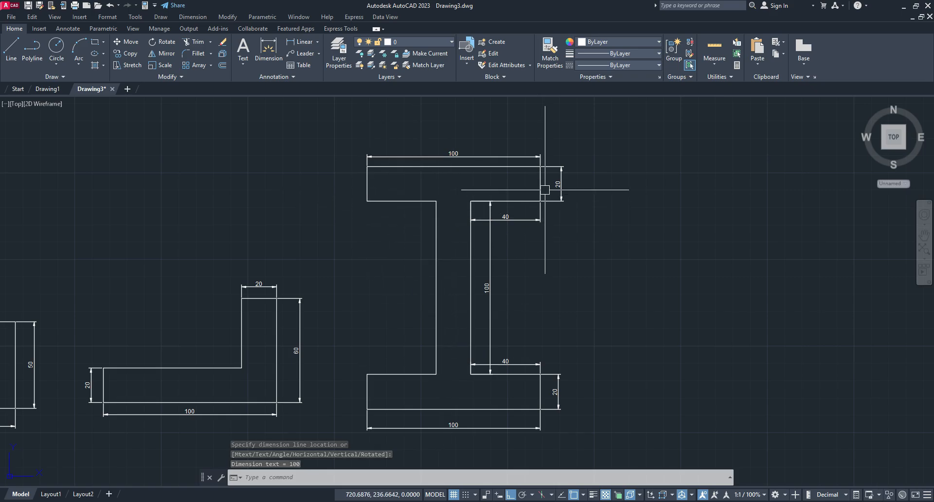
{"action": "middle_click_drag", "start_coordinate": [547, 323], "coordinate": [398, 317]}
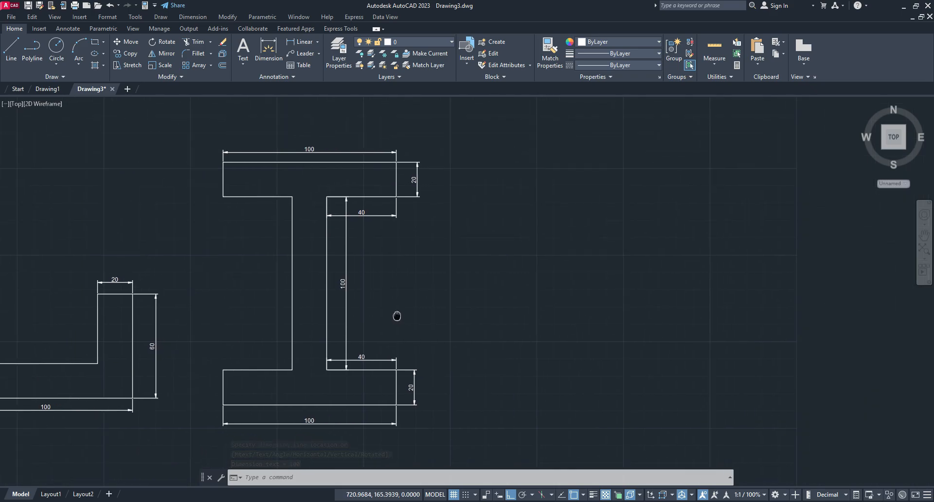
- Draw a horizontal line 100 long in the empty area to the right of the I-shape
{"action": "left_click", "coordinate": [11, 49]}
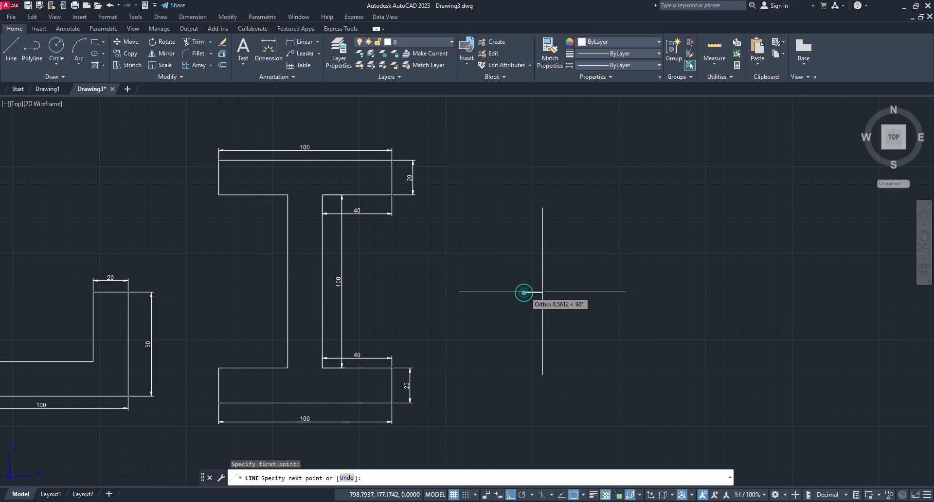
{"action": "left_click", "coordinate": [524, 293]}
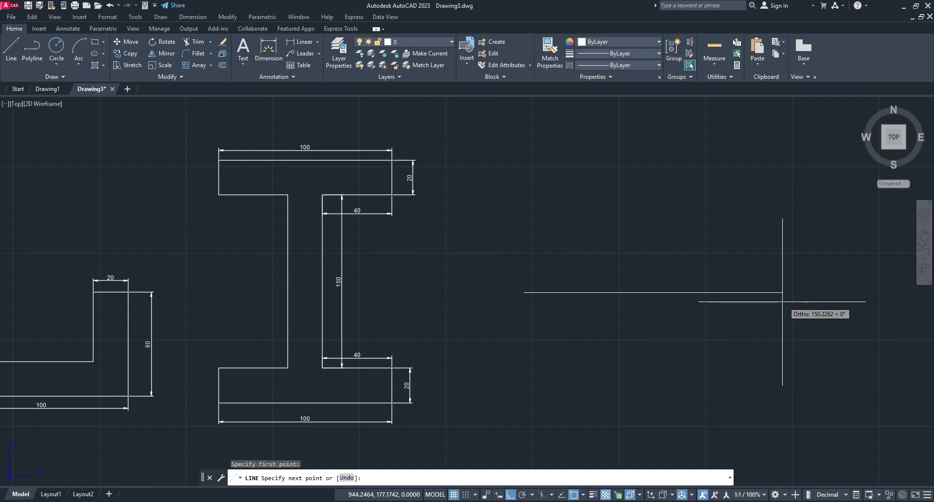
{"action": "middle_click_drag", "start_coordinate": [763, 301], "coordinate": [653, 309]}
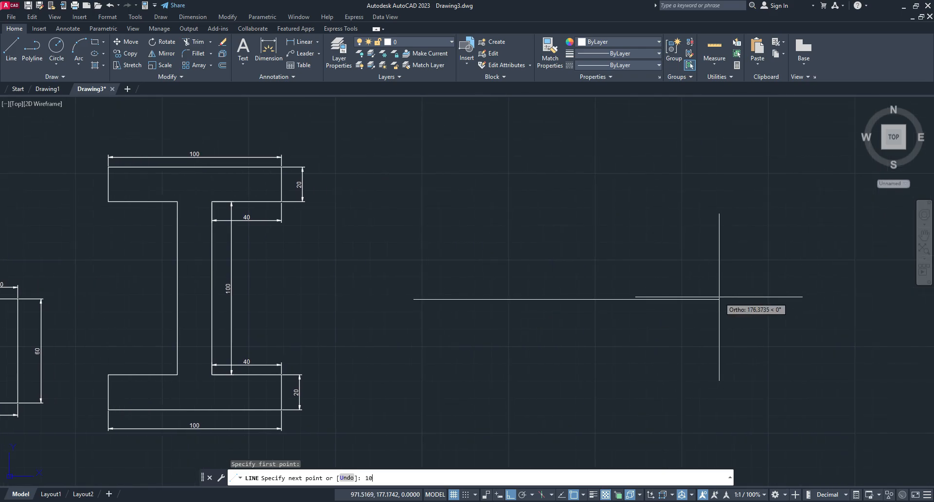
{"action": "key", "text": "Return"}
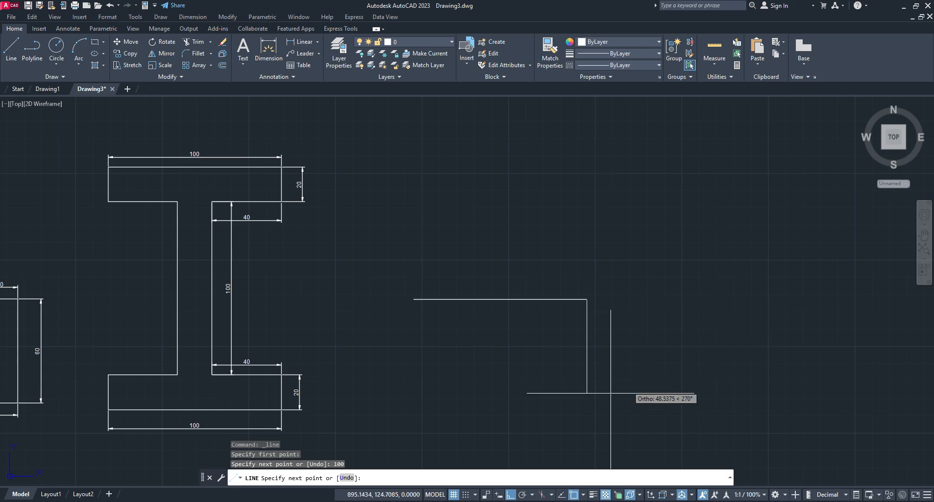
{"action": "key", "text": "Escape"}
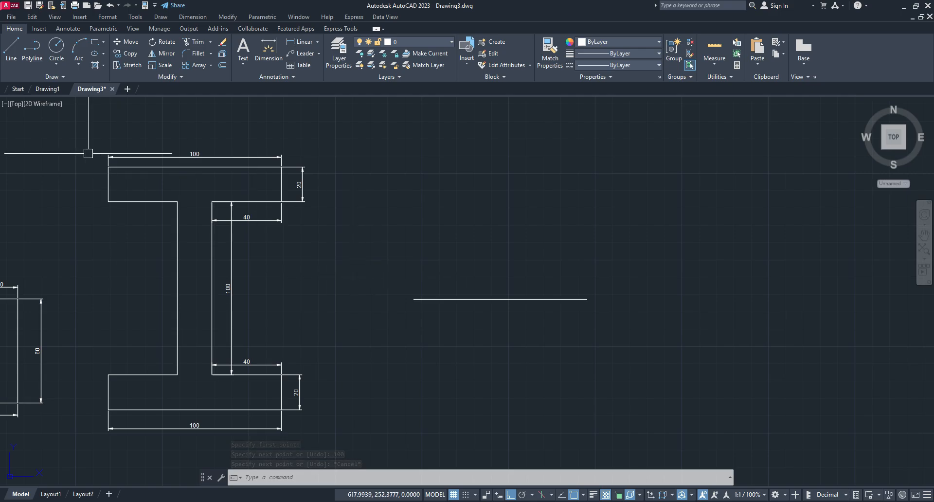
{"action": "left_click", "coordinate": [10, 51]}
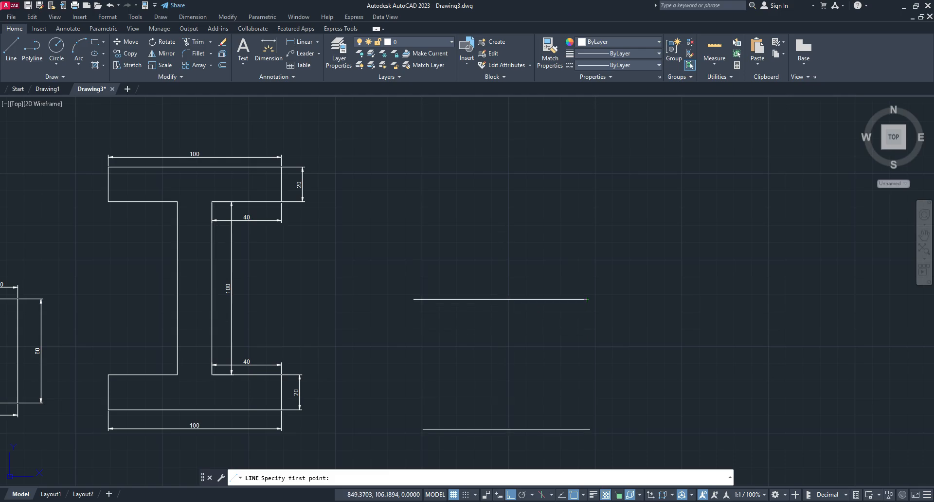
{"action": "key", "text": "Escape"}
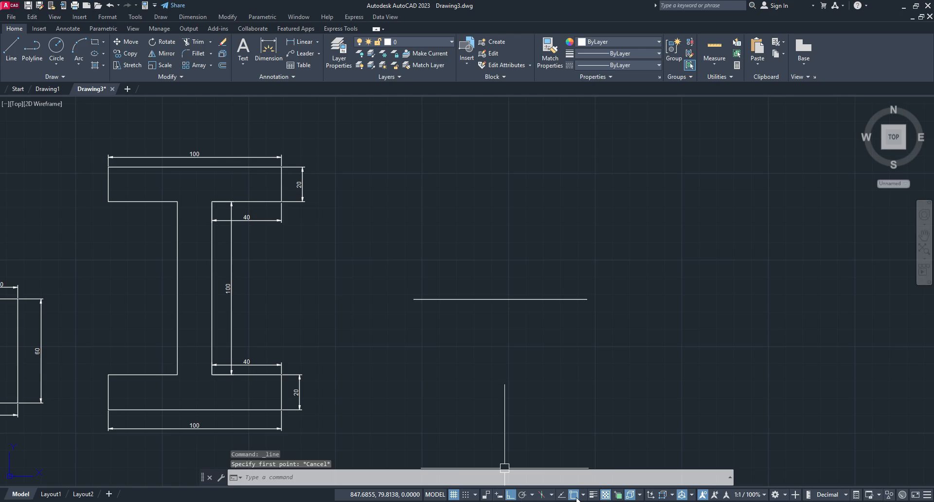
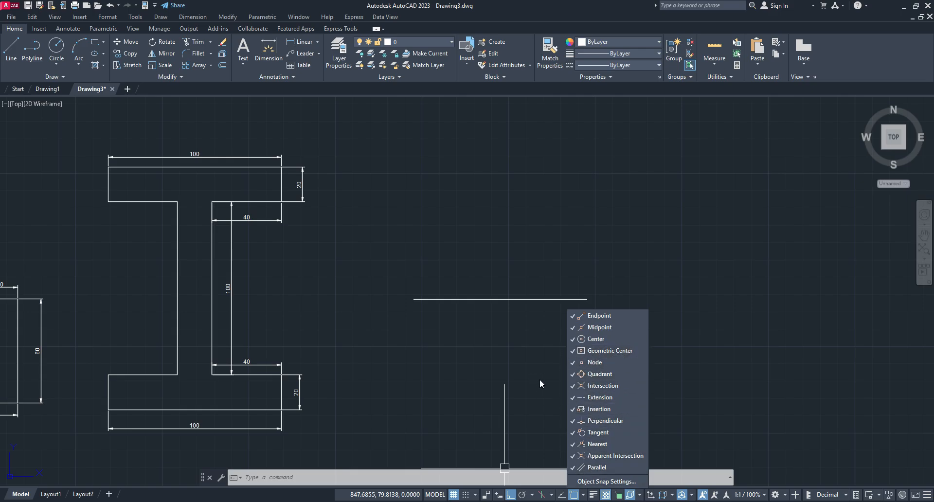
- Turn off the Extension, Quadrant, Node, Geometric Center, Center, Midpoint and Endpoint object snap modes
{"action": "left_click", "coordinate": [574, 397]}
{"action": "left_click", "coordinate": [575, 374]}
{"action": "left_click", "coordinate": [574, 362]}
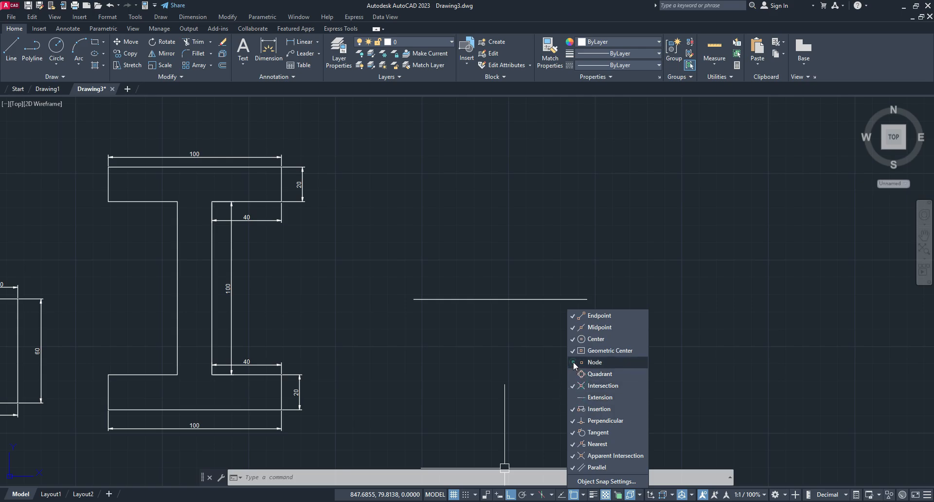
{"action": "left_click", "coordinate": [575, 350]}
{"action": "left_click", "coordinate": [575, 339]}
{"action": "left_click", "coordinate": [577, 328]}
{"action": "left_click", "coordinate": [577, 316]}
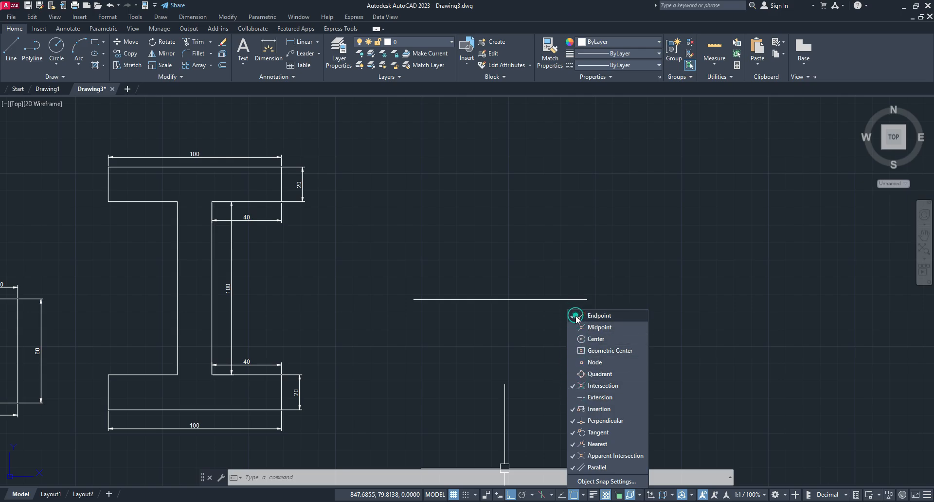
- Turn the Endpoint, Midpoint, Center, Geometric Center, Node, Quadrant and Extension object snap modes back on
{"action": "left_click", "coordinate": [575, 317]}
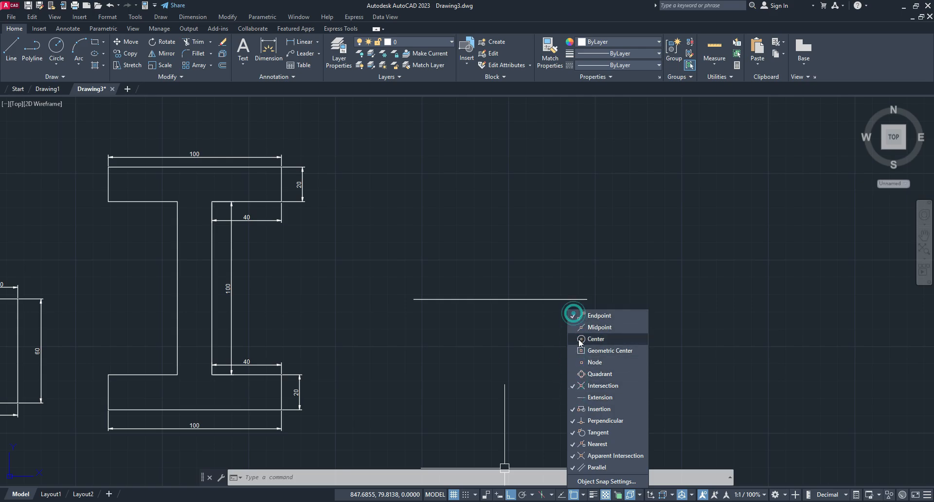
{"action": "left_click", "coordinate": [575, 327]}
{"action": "left_click", "coordinate": [575, 340]}
{"action": "left_click", "coordinate": [576, 351]}
{"action": "left_click", "coordinate": [575, 362]}
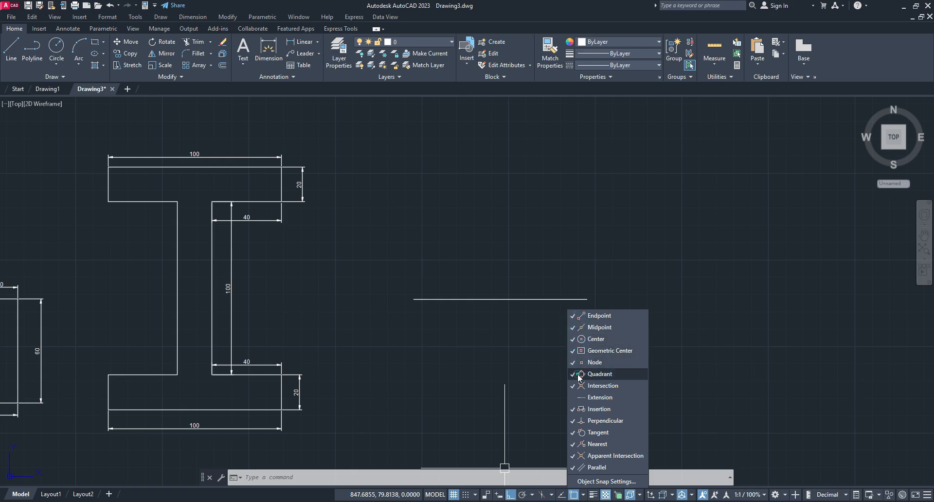
{"action": "left_click", "coordinate": [575, 374]}
{"action": "left_click", "coordinate": [575, 397]}
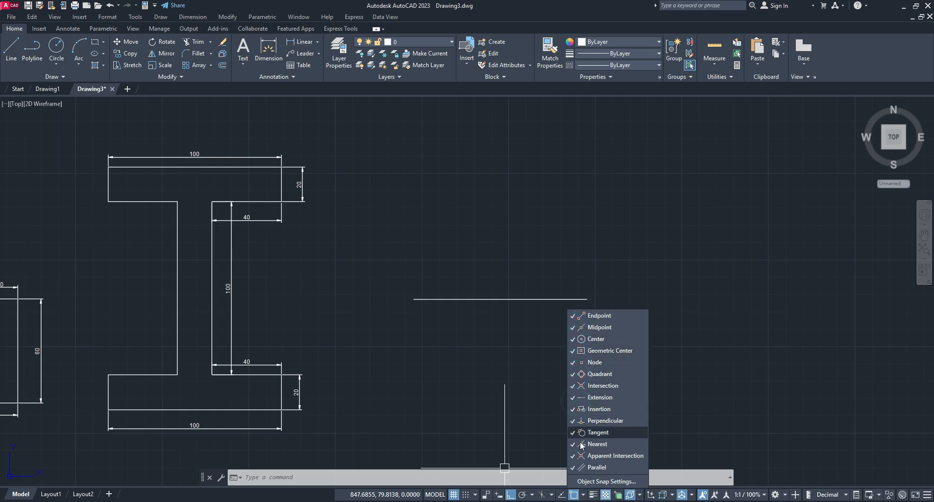
{"action": "left_click", "coordinate": [542, 453]}
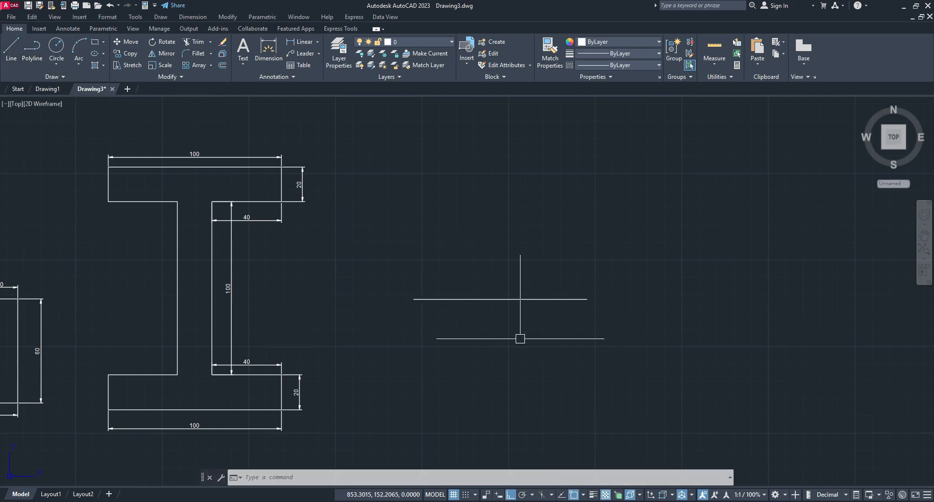
- With object snap off, draw a vertical line upward from the new horizontal line's right end and inspect the joint closely
{"action": "left_click", "coordinate": [11, 49]}
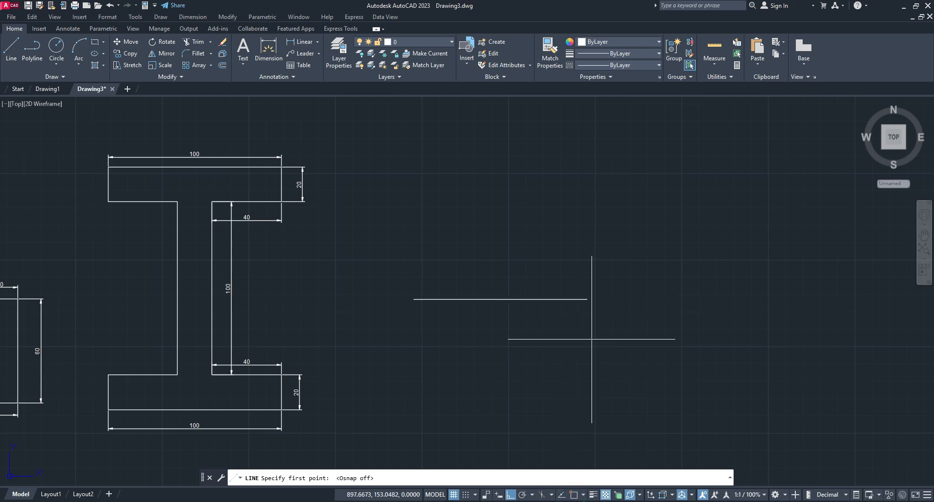
{"action": "left_click", "coordinate": [587, 300]}
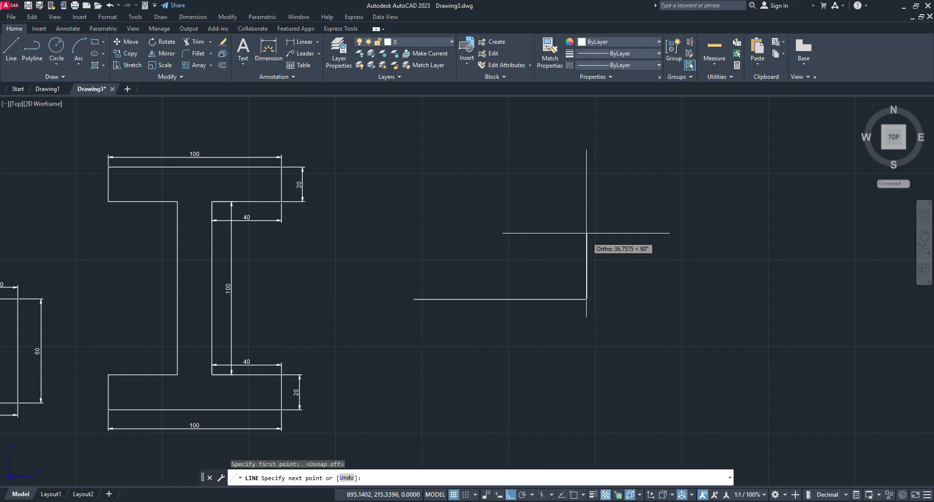
{"action": "left_click", "coordinate": [587, 170]}
{"action": "right_click", "coordinate": [655, 186]}
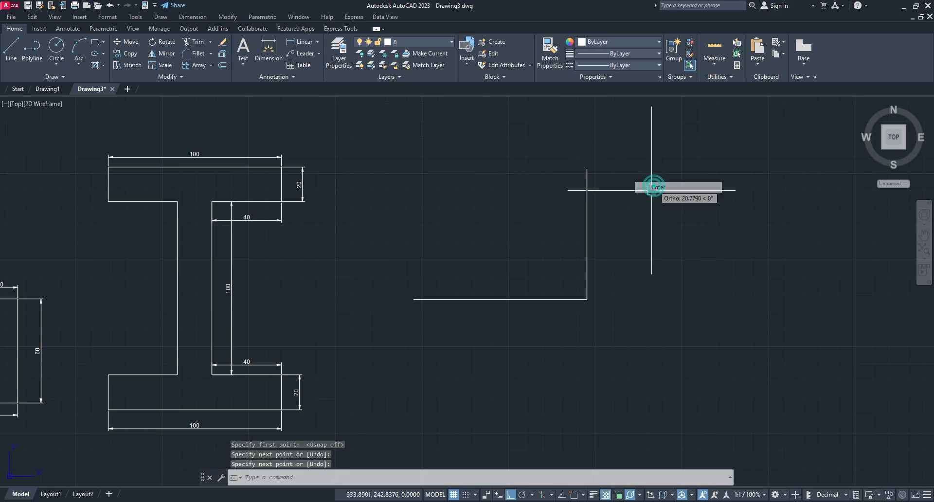
{"action": "scroll", "coordinate": [584, 298], "scroll_direction": "up", "scroll_amount": 5}
{"action": "scroll", "coordinate": [561, 282], "scroll_direction": "up", "scroll_amount": 4}
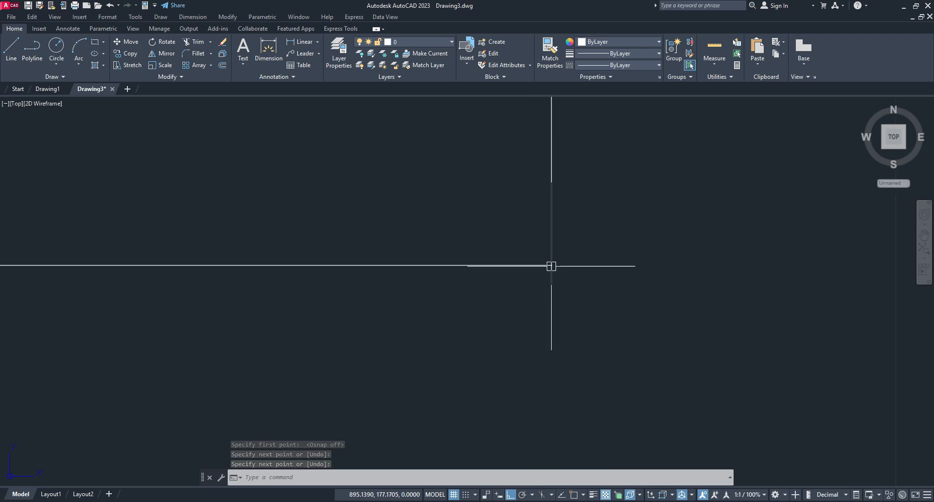
{"action": "scroll", "coordinate": [618, 292], "scroll_direction": "down", "scroll_amount": 5}
{"action": "scroll", "coordinate": [628, 265], "scroll_direction": "down", "scroll_amount": 3}
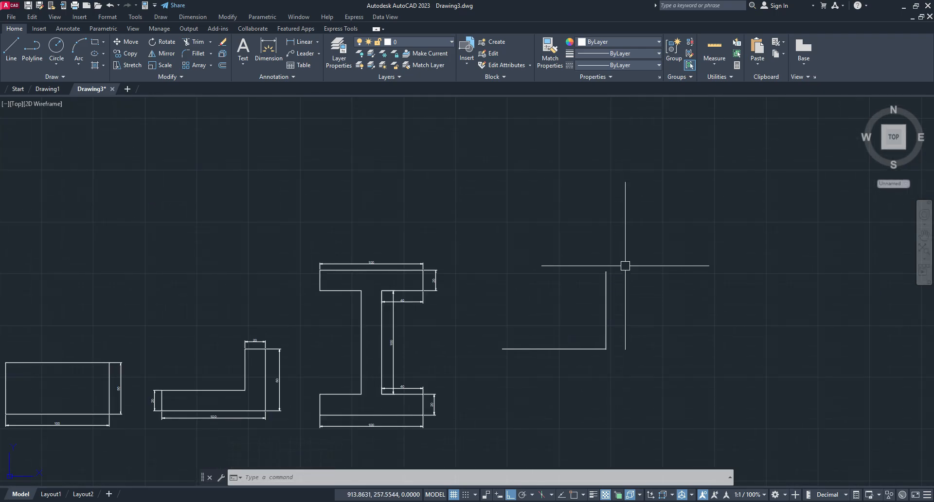
- Erase the vertical line drawn without snapping and turn object snap back on
{"action": "left_click", "coordinate": [630, 265]}
{"action": "left_click", "coordinate": [564, 310]}
{"action": "key", "text": "Delete"}
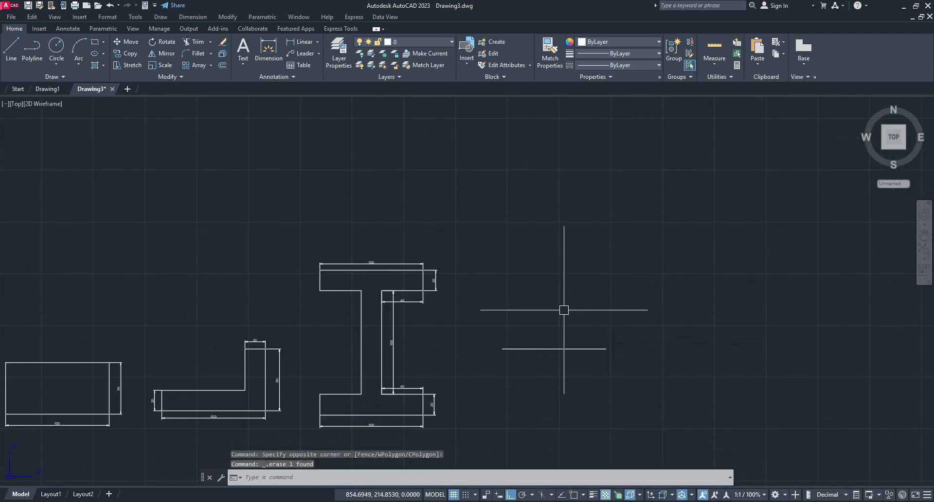
{"action": "left_click", "coordinate": [577, 495]}
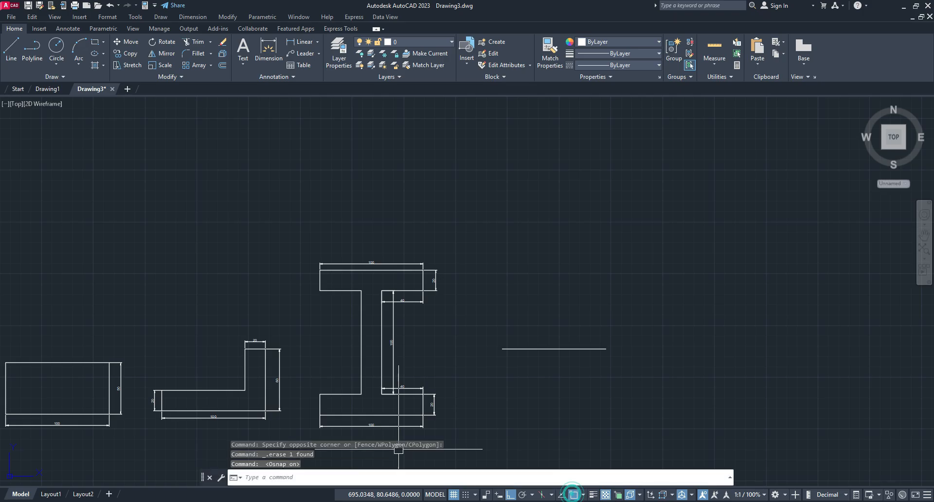
- Complete a rectangle from the horizontal line's right endpoint with lines 50 up, 100 left and 50 down, and inspect its corner
{"action": "left_click", "coordinate": [9, 50]}
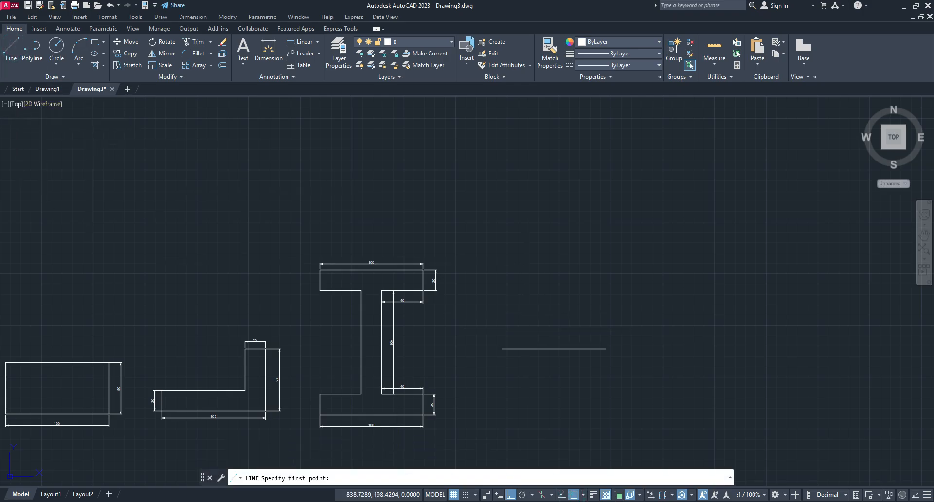
{"action": "left_click", "coordinate": [606, 349]}
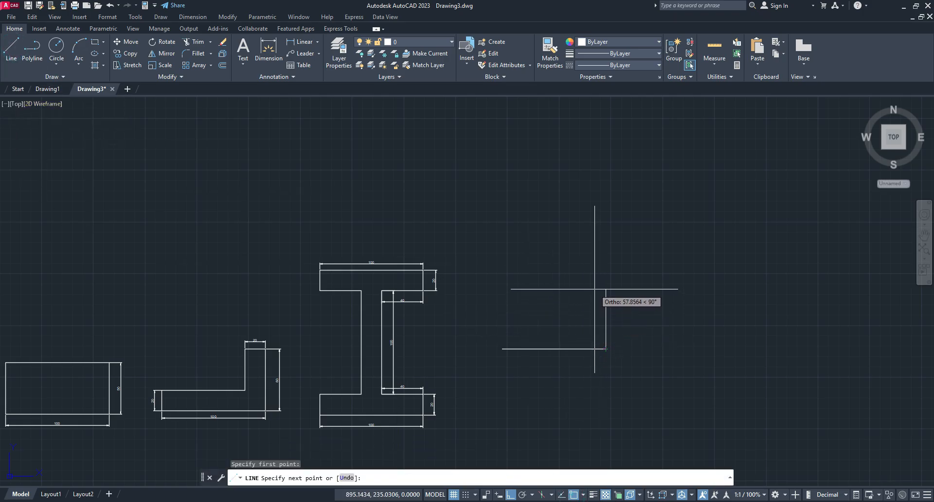
{"action": "type", "text": "50"}
{"action": "key", "text": "Return"}
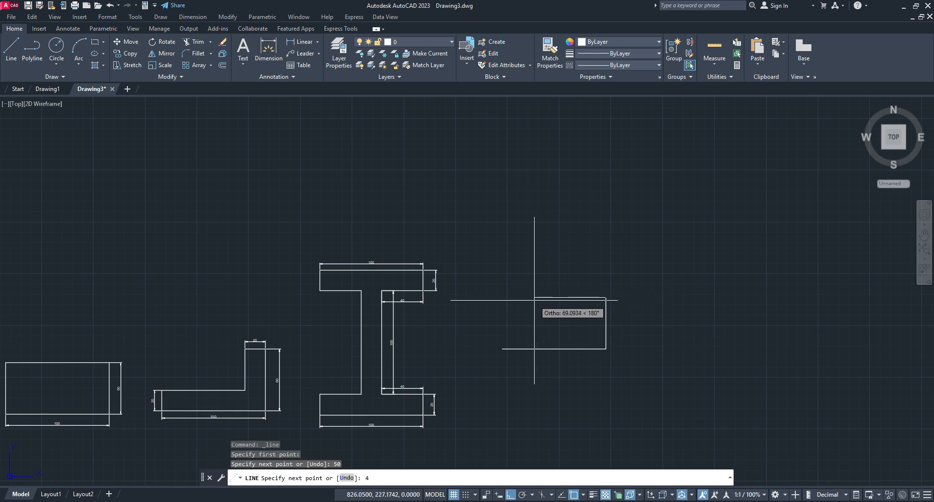
{"action": "type", "text": "100"}
{"action": "key", "text": "Return"}
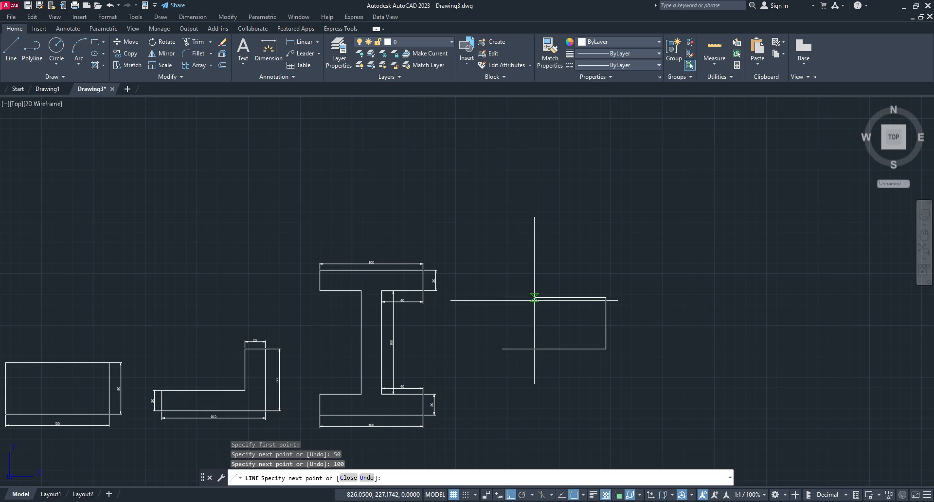
{"action": "key", "text": "Return"}
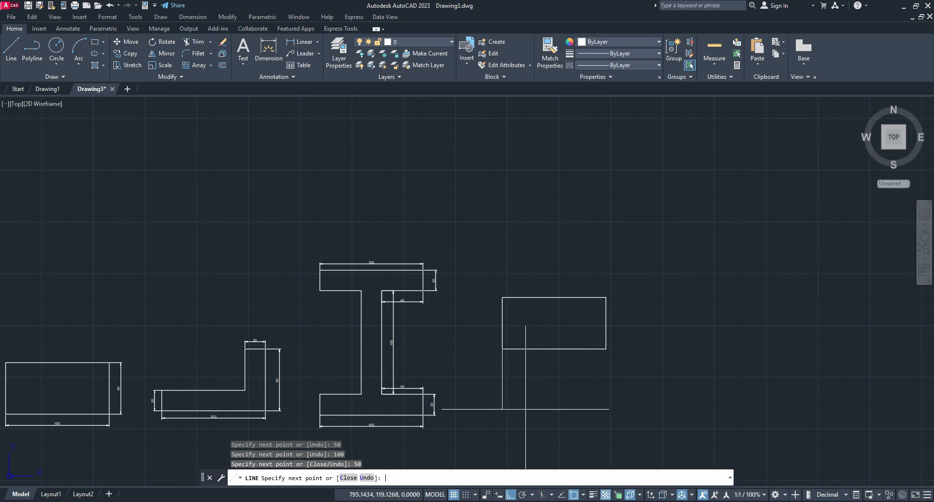
{"action": "key", "text": "Escape"}
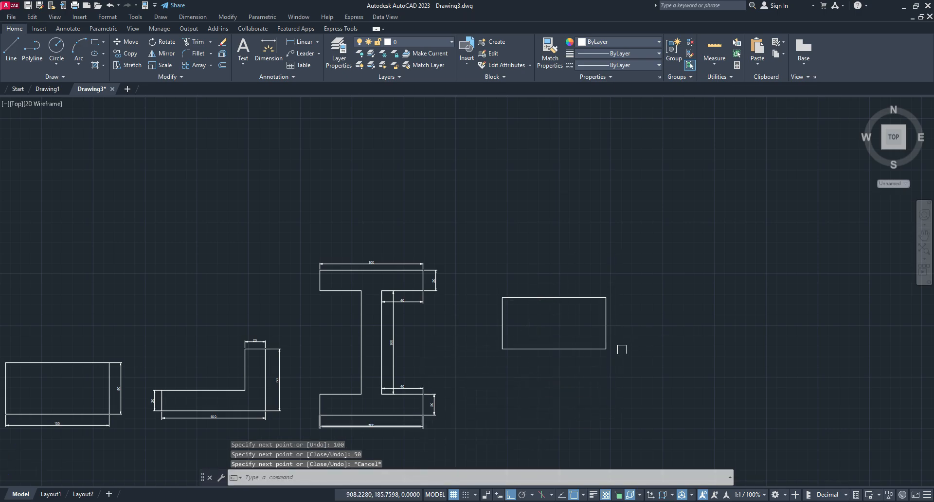
{"action": "scroll", "coordinate": [622, 350], "scroll_direction": "up", "scroll_amount": 6}
{"action": "scroll", "coordinate": [535, 338], "scroll_direction": "up", "scroll_amount": 5}
{"action": "scroll", "coordinate": [531, 302], "scroll_direction": "down", "scroll_amount": 10}
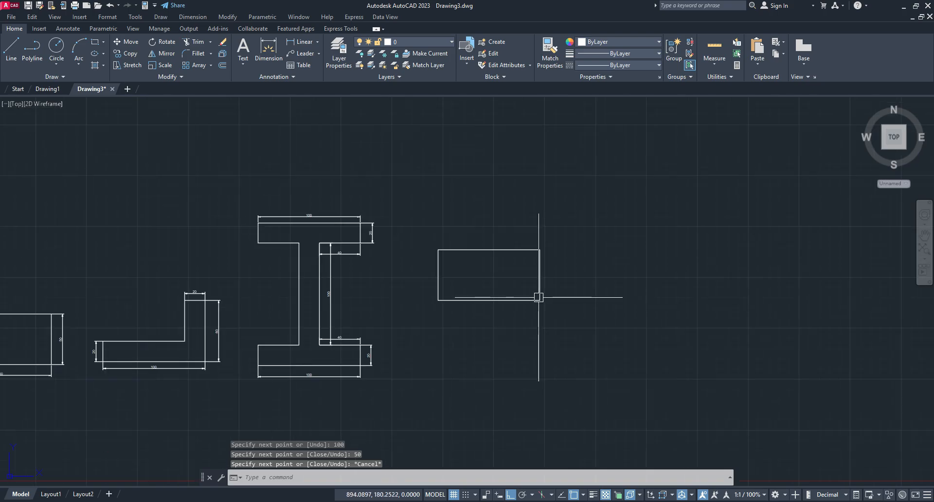
{"action": "mouse_move", "coordinate": [538, 292]}
{"action": "middle_mouse_down"}
{"action": "mouse_move", "coordinate": [509, 354]}
{"action": "mouse_move", "coordinate": [424, 340]}
{"action": "middle_mouse_up"}
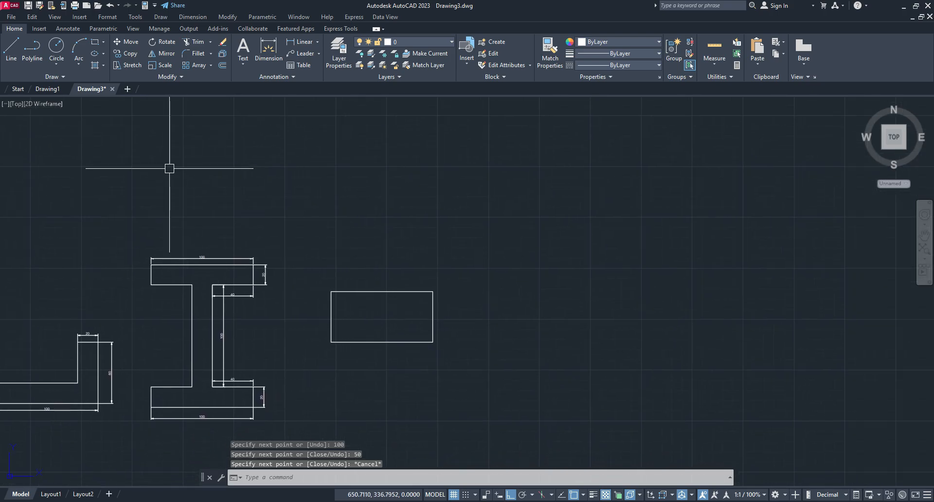
- Draw a closed rectangle to the right of the existing one as a single polyline, with segments 100 right, 50 up, 100 left and 50 down
{"action": "left_click", "coordinate": [33, 49]}
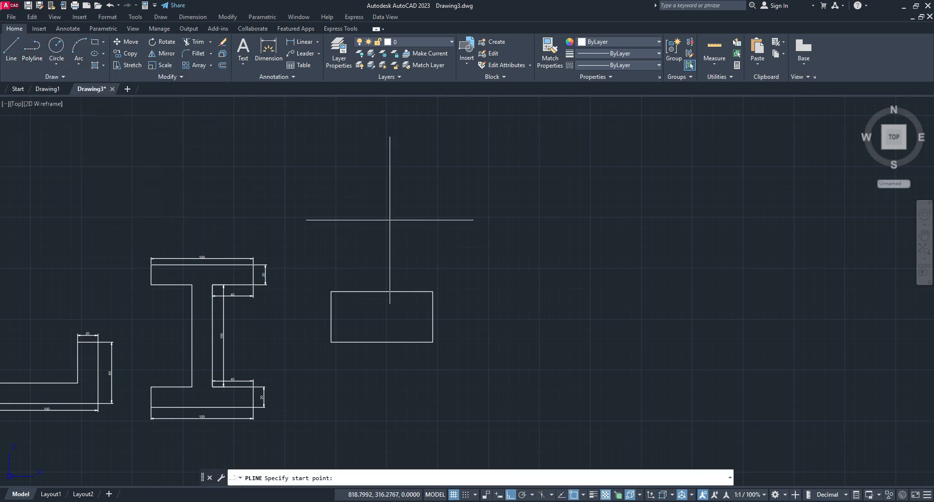
{"action": "left_click", "coordinate": [493, 381]}
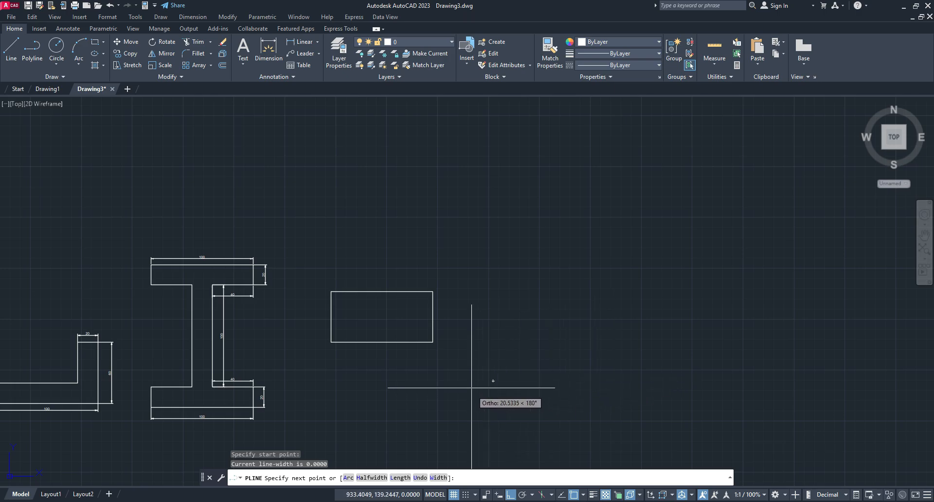
{"action": "scroll", "coordinate": [506, 387], "scroll_direction": "up", "scroll_amount": 4}
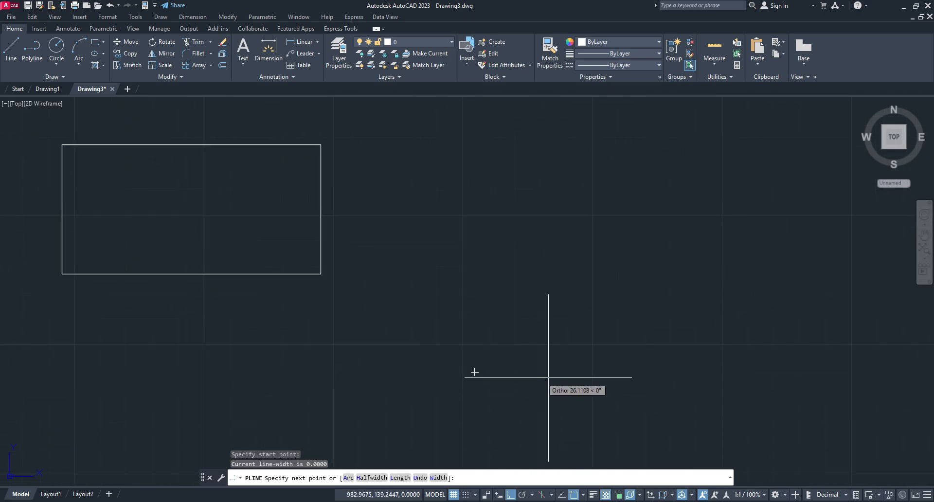
{"action": "scroll", "coordinate": [659, 390], "scroll_direction": "down", "scroll_amount": 2}
{"action": "middle_click_drag", "start_coordinate": [659, 390], "coordinate": [571, 389]}
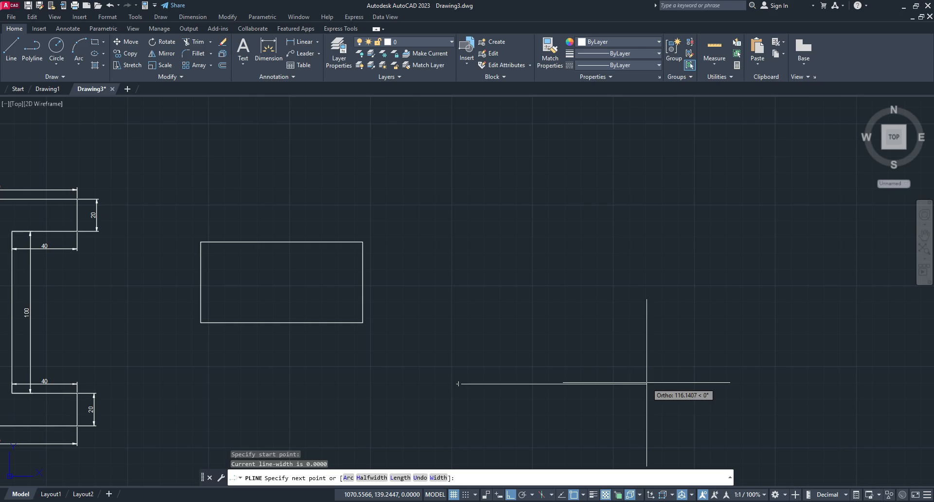
{"action": "key", "text": "Return"}
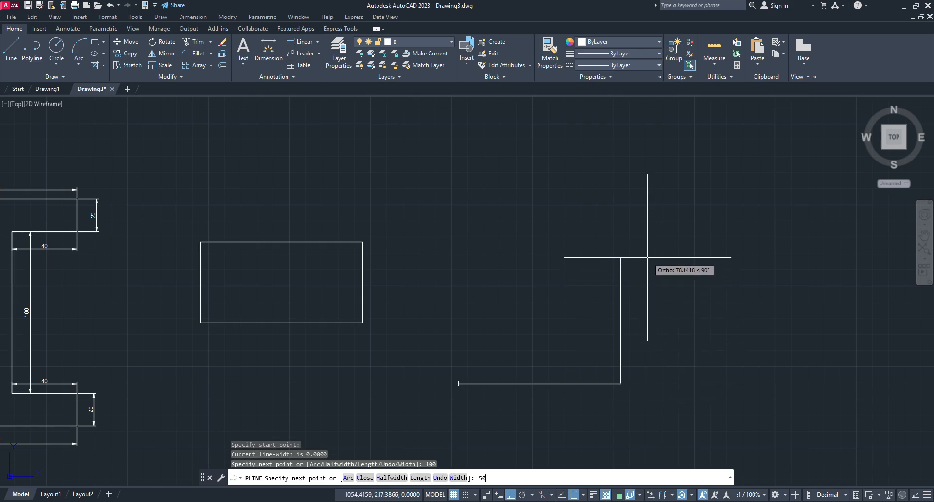
{"action": "type", "text": "50"}
{"action": "key", "text": "Return"}
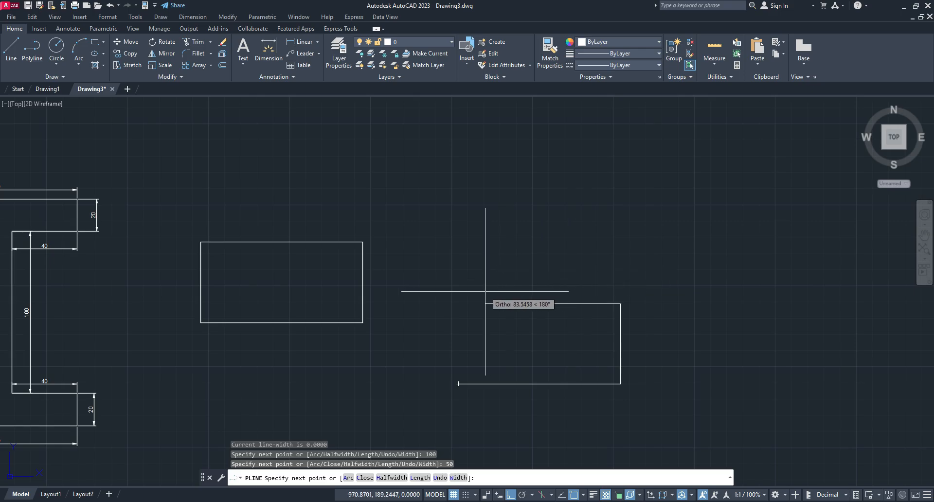
{"action": "type", "text": "100"}
{"action": "key", "text": "Return"}
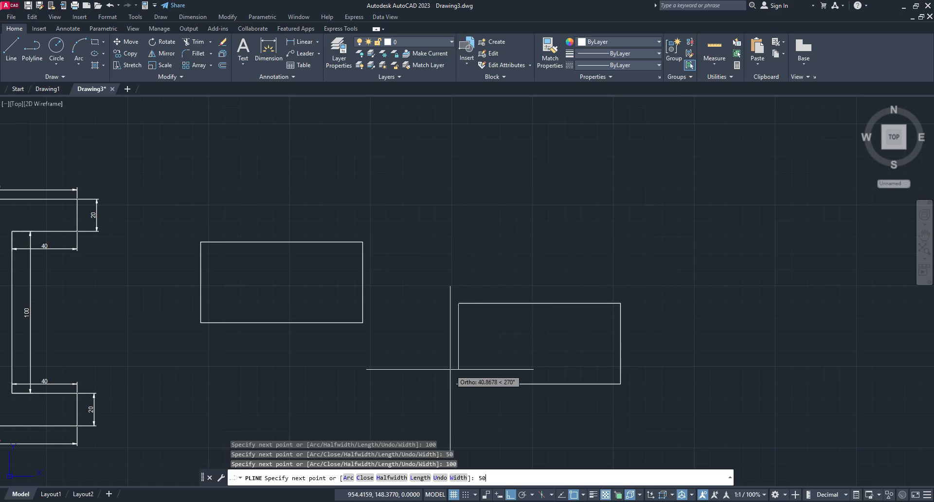
{"action": "type", "text": "50"}
{"action": "key", "text": "Return"}
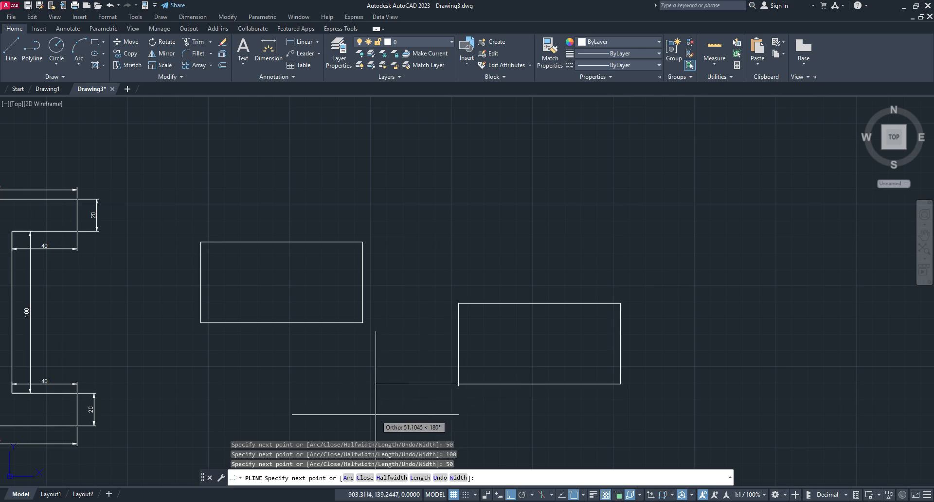
{"action": "key", "text": "Escape"}
- Select the sides of the rectangle made from lines one by one to check whether they are separate objects, then clear the selection
{"action": "left_click", "coordinate": [363, 280]}
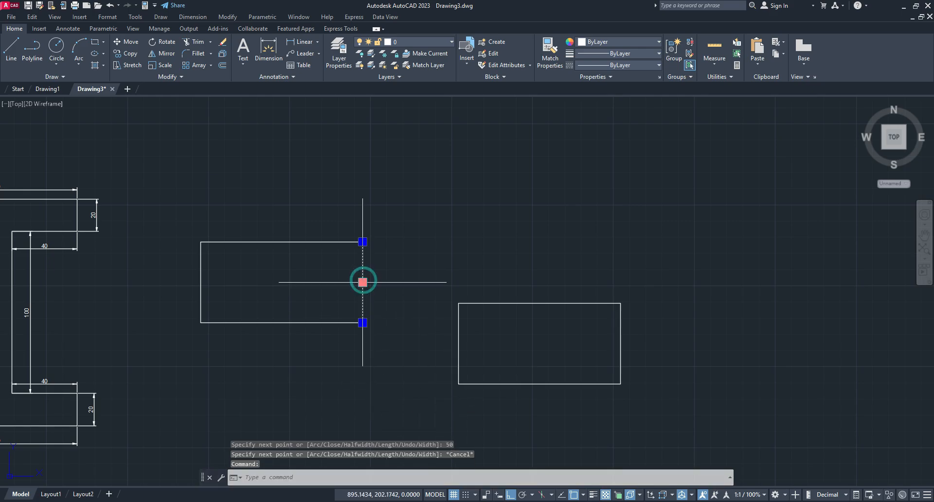
{"action": "left_click", "coordinate": [292, 242]}
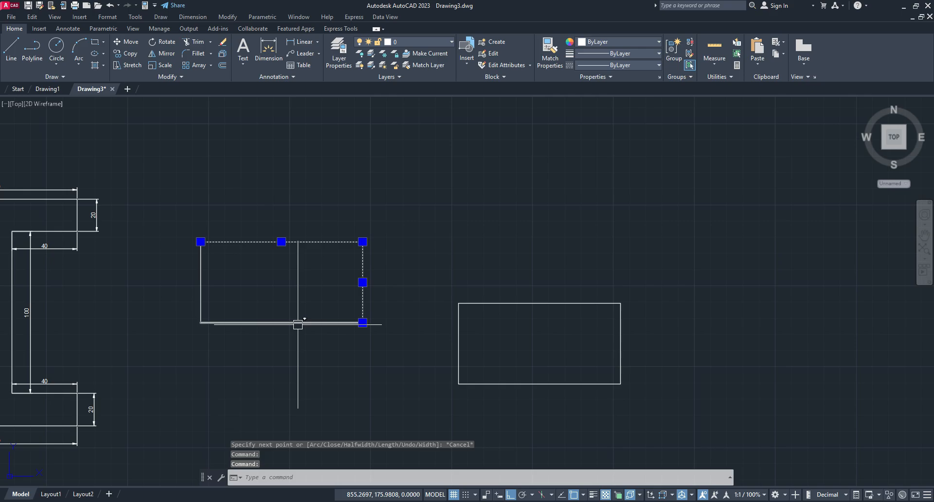
{"action": "left_click", "coordinate": [298, 323]}
{"action": "left_click", "coordinate": [199, 291]}
{"action": "key", "text": "Escape"}
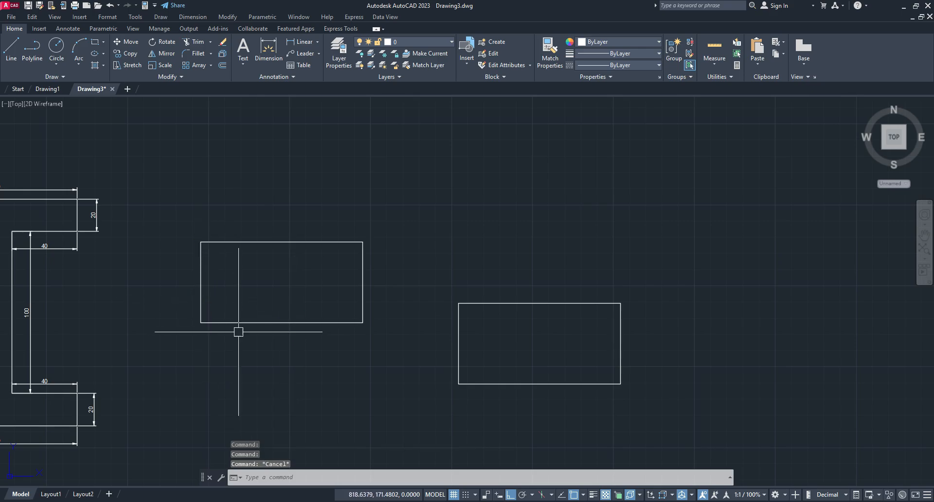
{"action": "left_click", "coordinate": [362, 269]}
{"action": "left_click", "coordinate": [341, 242]}
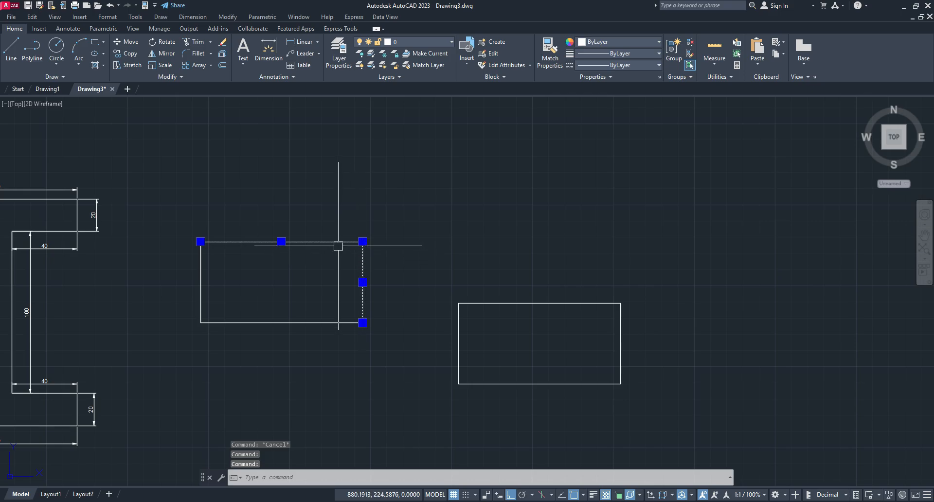
{"action": "left_click", "coordinate": [334, 323]}
{"action": "key", "text": "Escape"}
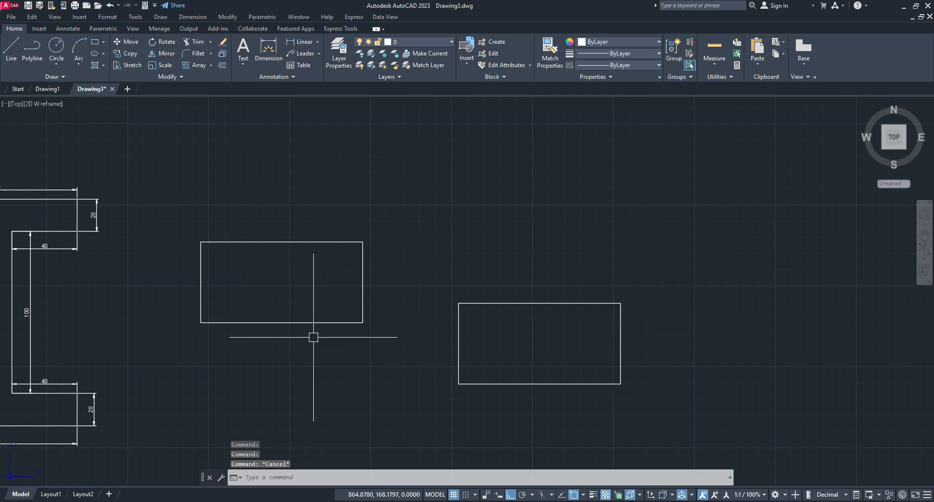
- Select the polyline rectangle by different sides to check whether it behaves as one object, then clear the selection
{"action": "left_click", "coordinate": [460, 322]}
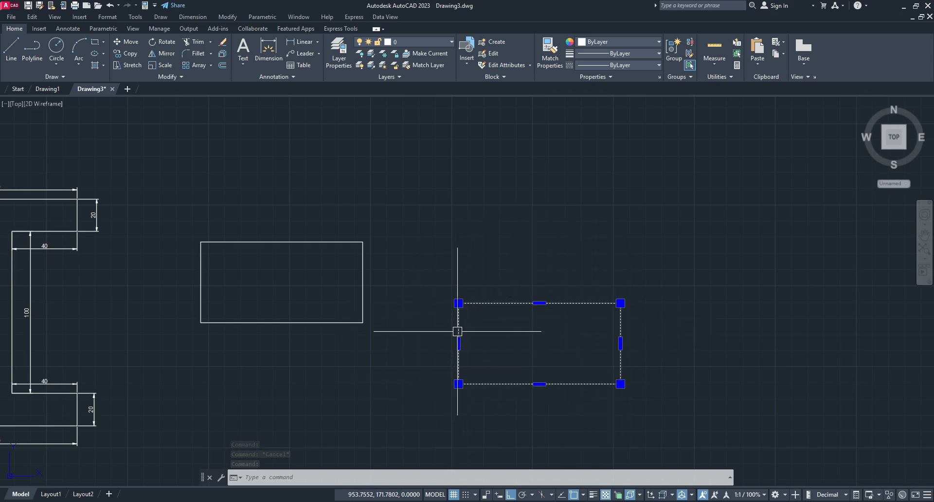
{"action": "key", "text": "Escape"}
{"action": "left_click", "coordinate": [501, 306]}
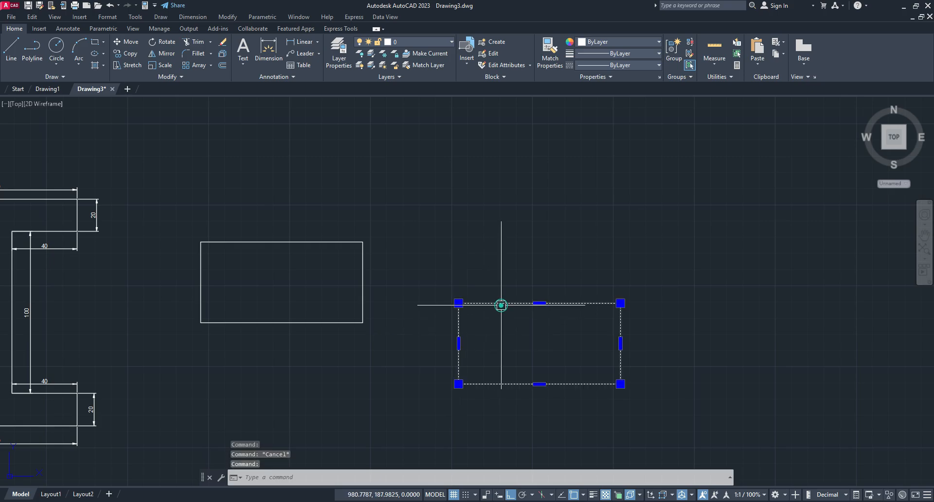
{"action": "key", "text": "Escape"}
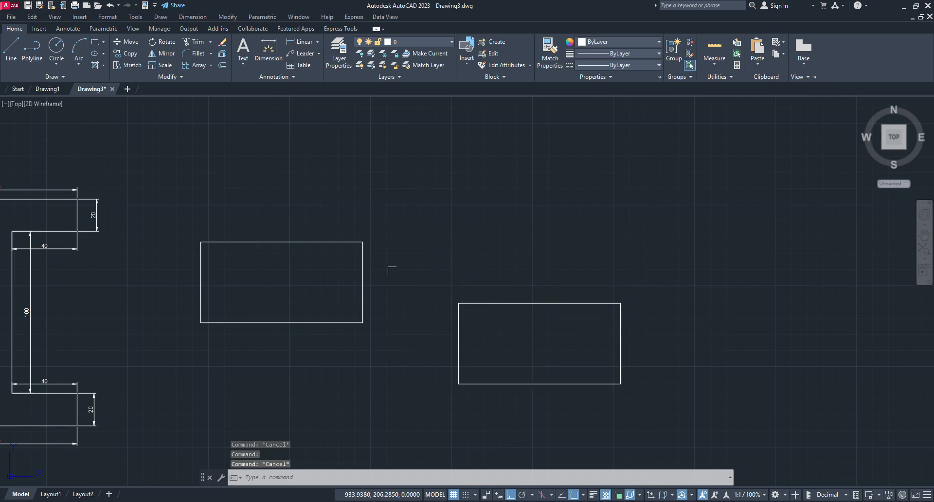
- Draw a wavy polyline above the polyline rectangle using the Arc option, with five connected semicircles alternating below and above a horizontal axis
{"action": "middle_click_drag", "start_coordinate": [597, 317], "coordinate": [493, 347]}
{"action": "left_click", "coordinate": [31, 59]}
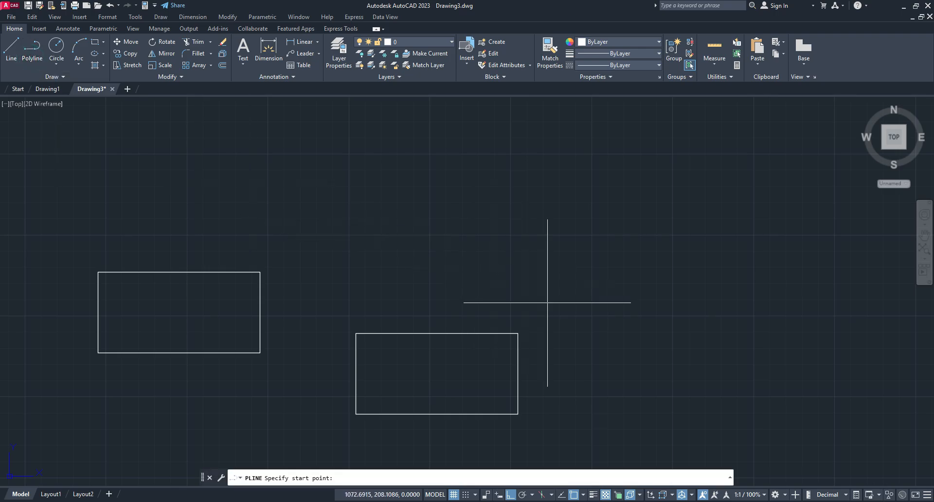
{"action": "middle_click_drag", "start_coordinate": [513, 305], "coordinate": [478, 318]}
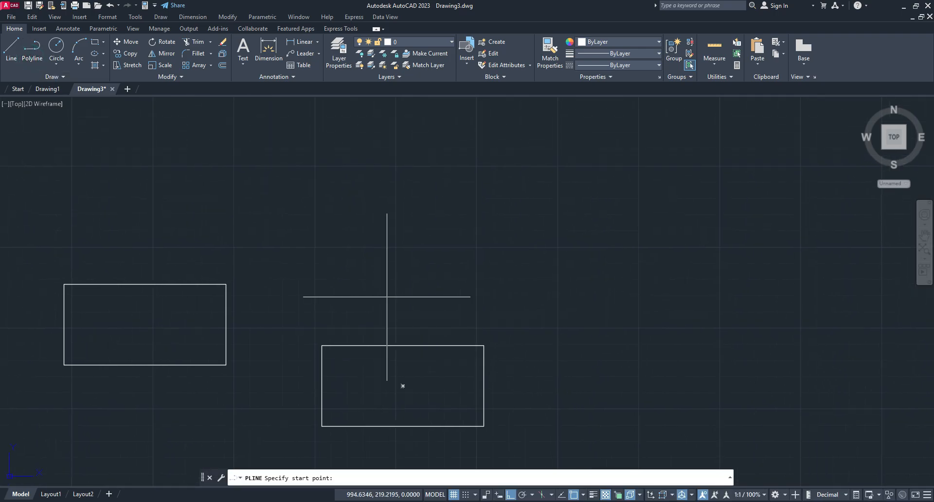
{"action": "left_click", "coordinate": [35, 59]}
{"action": "left_click", "coordinate": [420, 303]}
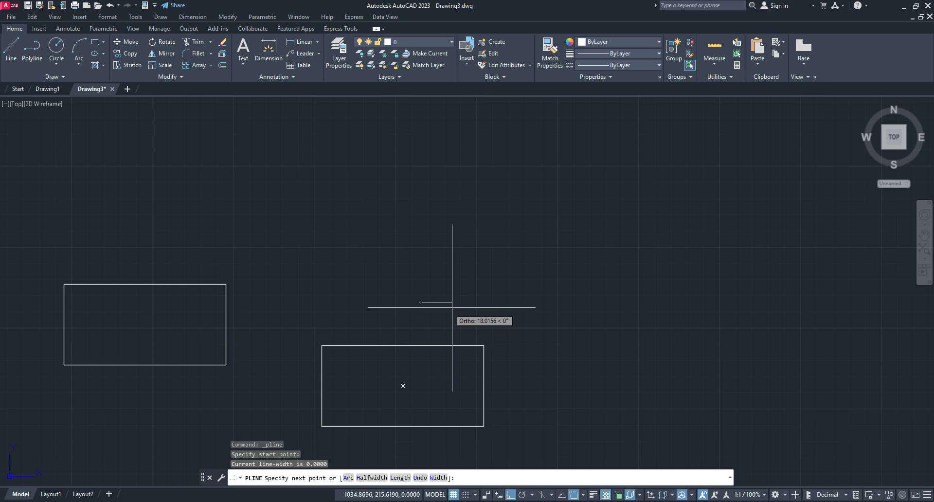
{"action": "left_click", "coordinate": [348, 478]}
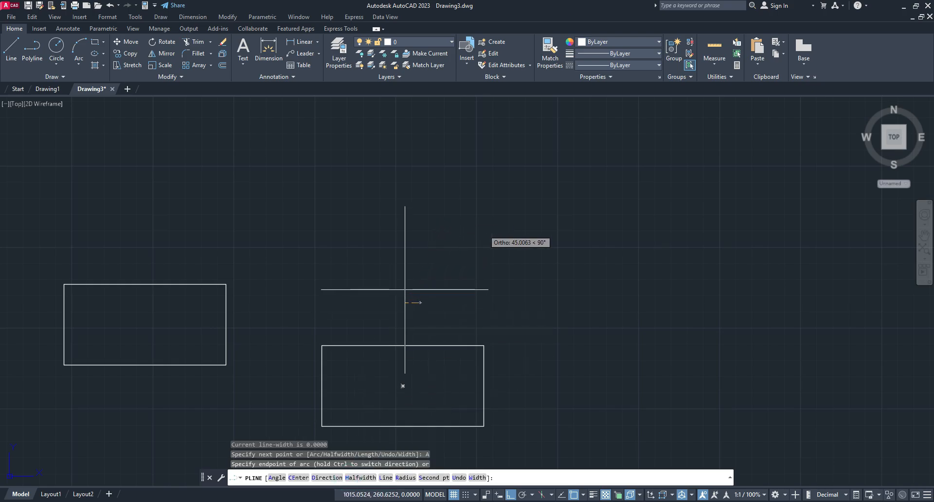
{"action": "left_click", "coordinate": [466, 305]}
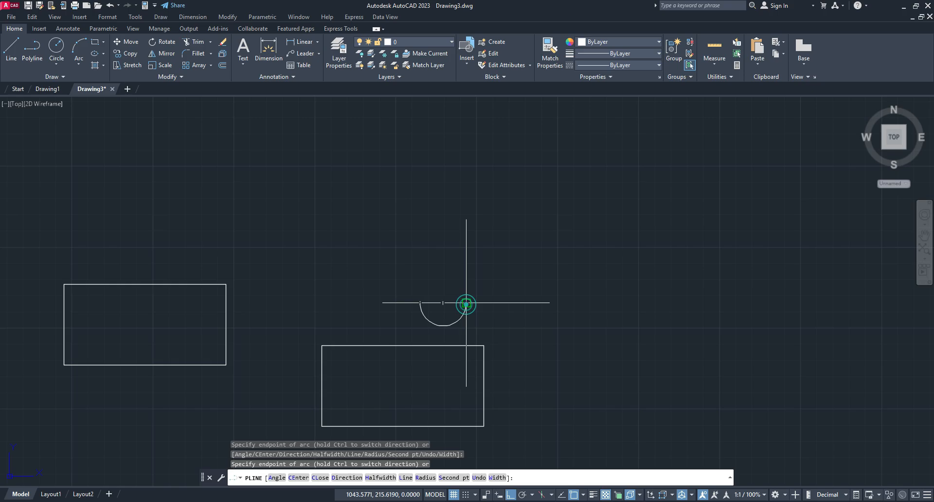
{"action": "left_click", "coordinate": [513, 302]}
{"action": "left_click", "coordinate": [562, 302]}
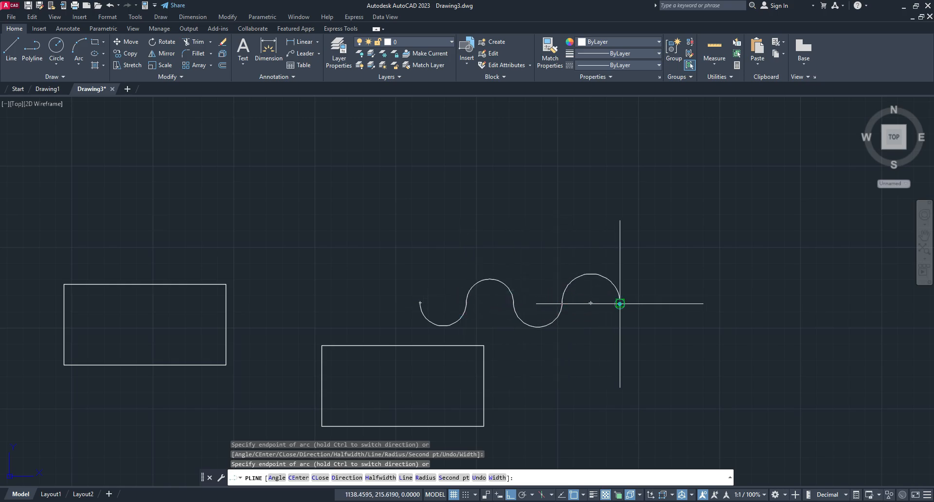
{"action": "left_click", "coordinate": [620, 302]}
{"action": "left_click", "coordinate": [669, 302]}
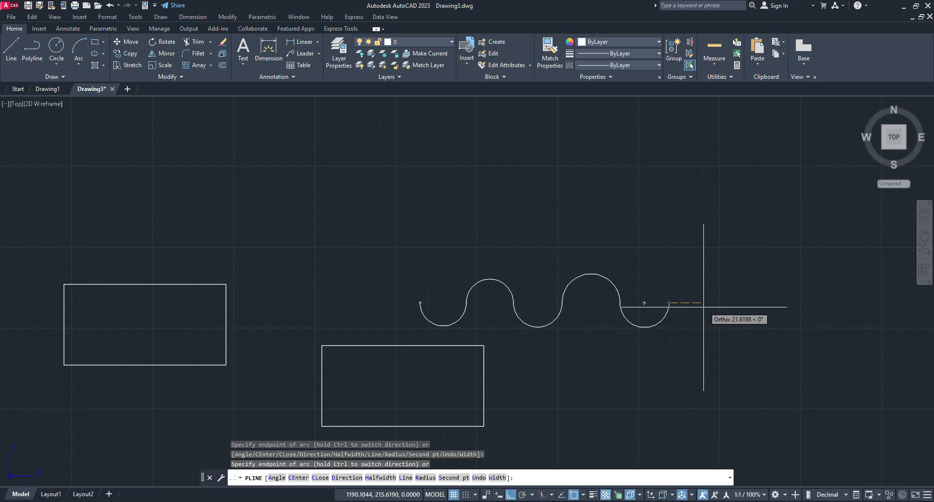
{"action": "key", "text": "Escape"}
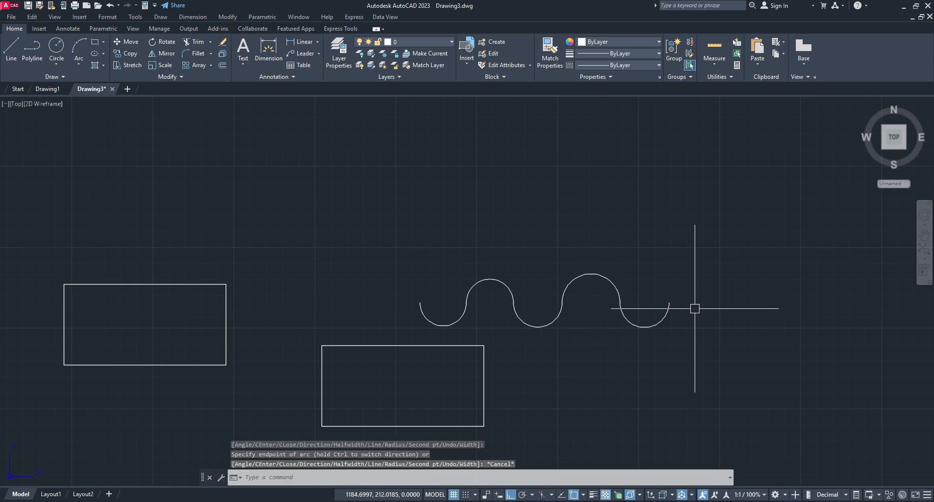
- Start a polyline above the wavy curve and use the Halfwidth option to set its starting half-width to 5
{"action": "left_click", "coordinate": [11, 49]}
{"action": "middle_click_drag", "start_coordinate": [598, 257], "coordinate": [571, 271]}
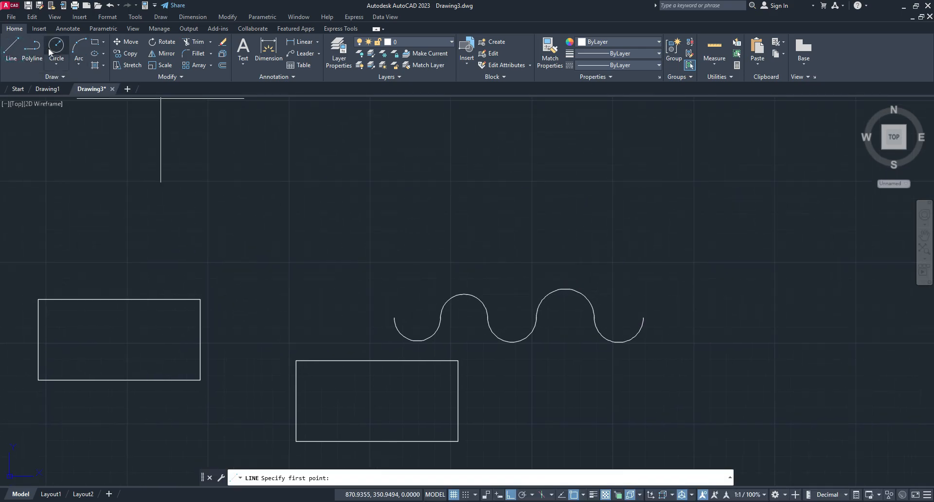
{"action": "left_click", "coordinate": [33, 48]}
{"action": "middle_click_drag", "start_coordinate": [488, 217], "coordinate": [469, 245]}
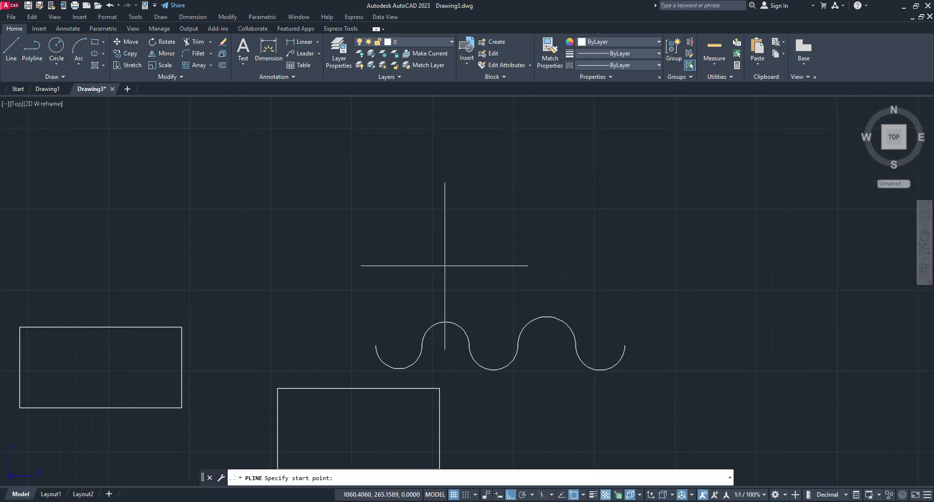
{"action": "left_click", "coordinate": [412, 262]}
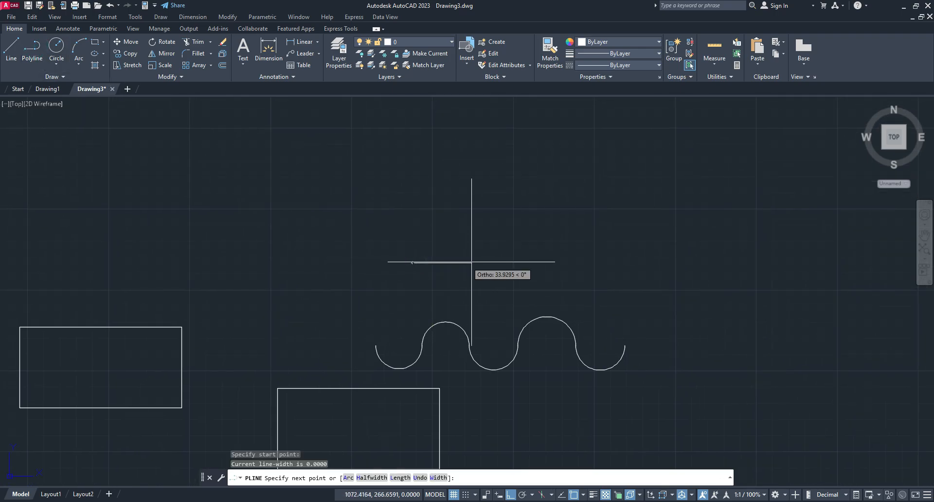
{"action": "left_click", "coordinate": [377, 478]}
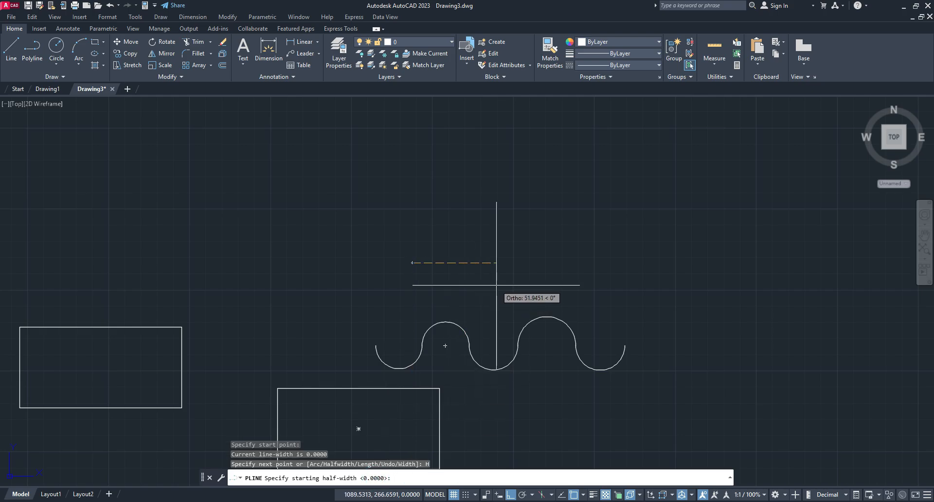
{"action": "type", "text": "5"}
{"action": "key", "text": "Return"}
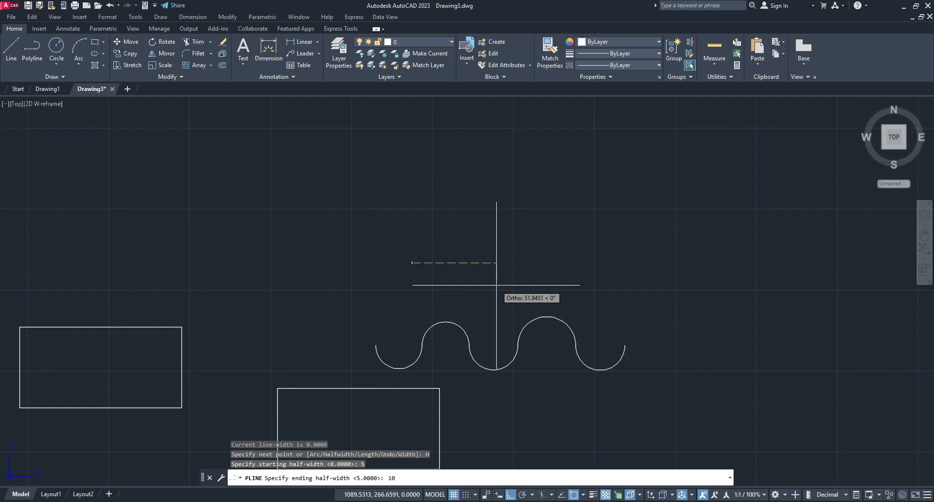
- Set the ending half-width to 10 and draw the tapered polyline as one horizontal segment above the wavy polyline
{"action": "key", "text": "Return"}
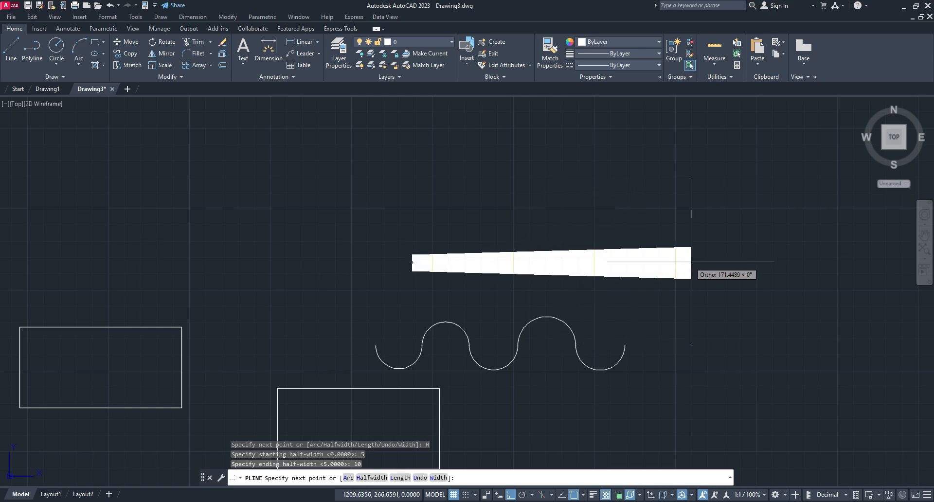
{"action": "left_click", "coordinate": [746, 264]}
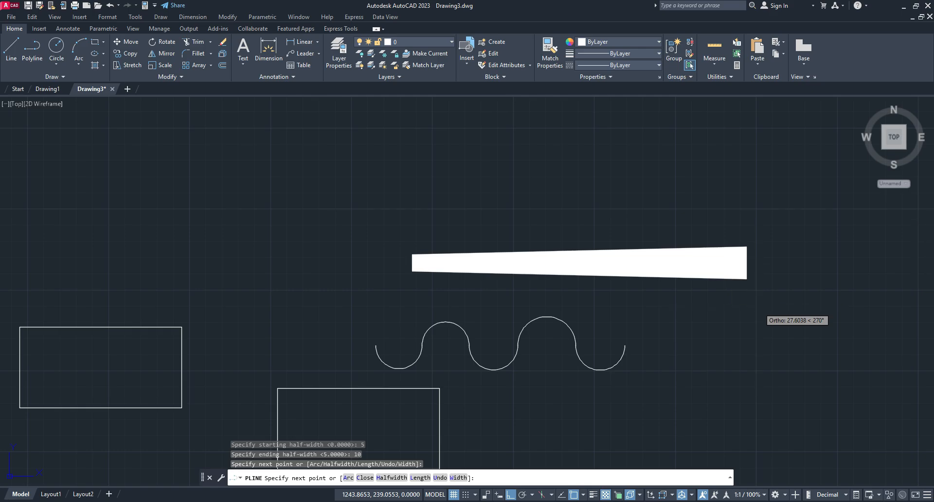
{"action": "key", "text": "Escape"}
{"action": "scroll", "coordinate": [375, 274], "scroll_direction": "up", "scroll_amount": 4}
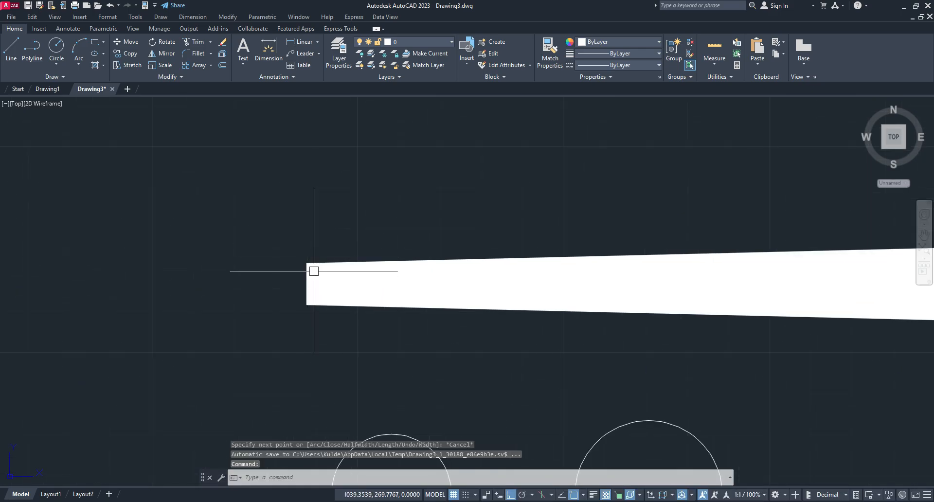
{"action": "scroll", "coordinate": [626, 308], "scroll_direction": "down", "scroll_amount": 3}
{"action": "middle_click_drag", "start_coordinate": [625, 308], "coordinate": [385, 307]}
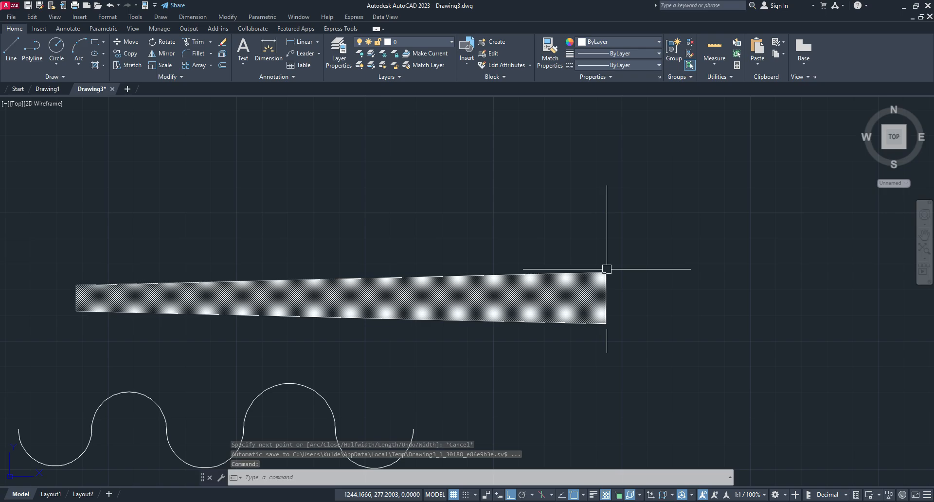
{"action": "scroll", "coordinate": [603, 314], "scroll_direction": "down", "scroll_amount": 2}
{"action": "middle_click_drag", "start_coordinate": [604, 314], "coordinate": [639, 306]}
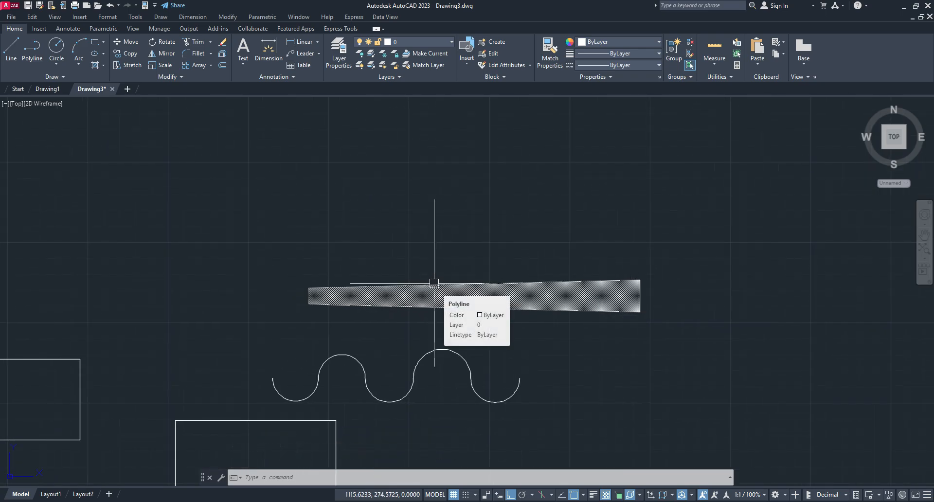
- Start a polyline above the tapered one with starting and ending half-widths of 0 and draw a 100-unit segment horizontally to the right
{"action": "type", "text": "pl"}
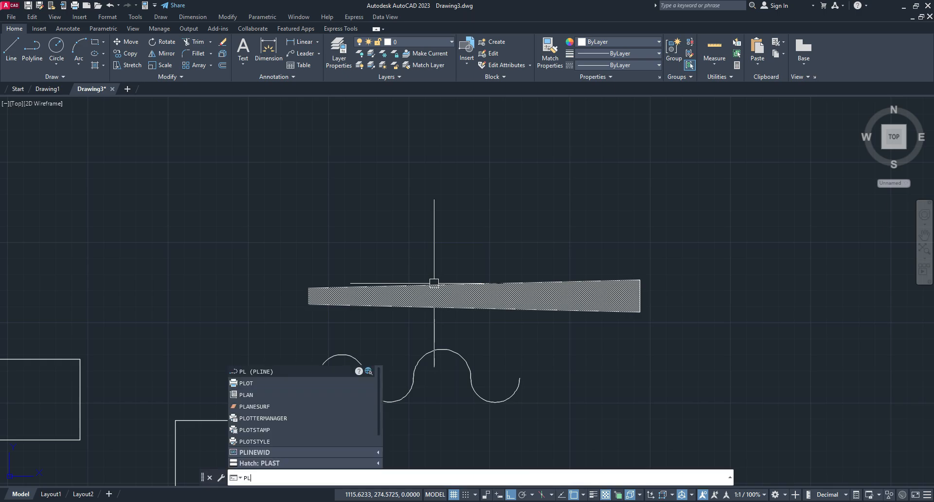
{"action": "key", "text": "Return"}
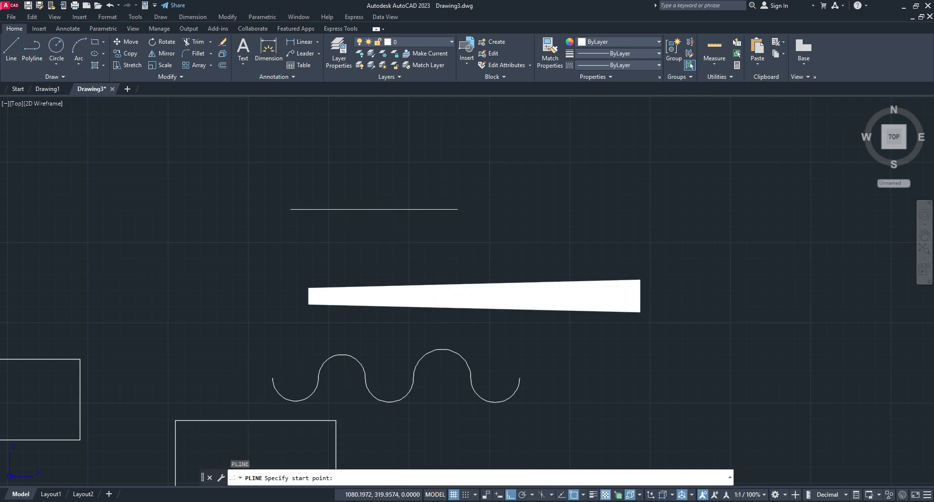
{"action": "left_click", "coordinate": [326, 198]}
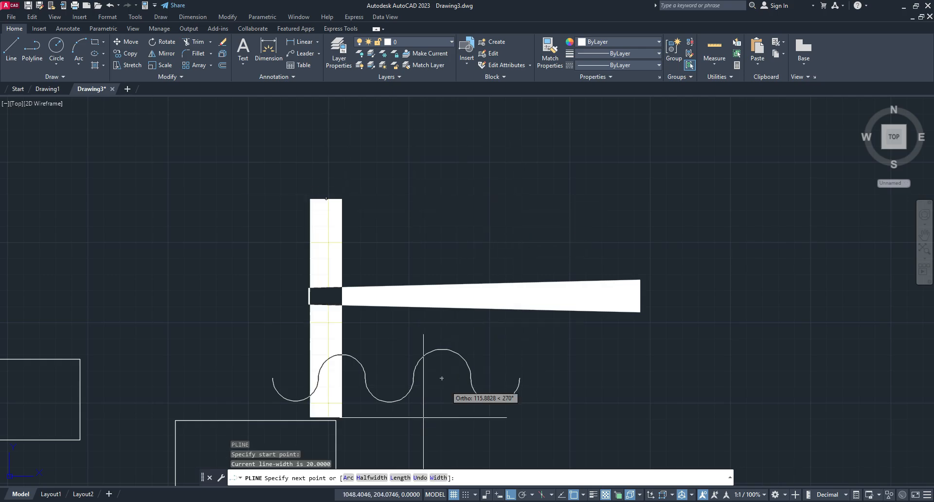
{"action": "left_click", "coordinate": [371, 478]}
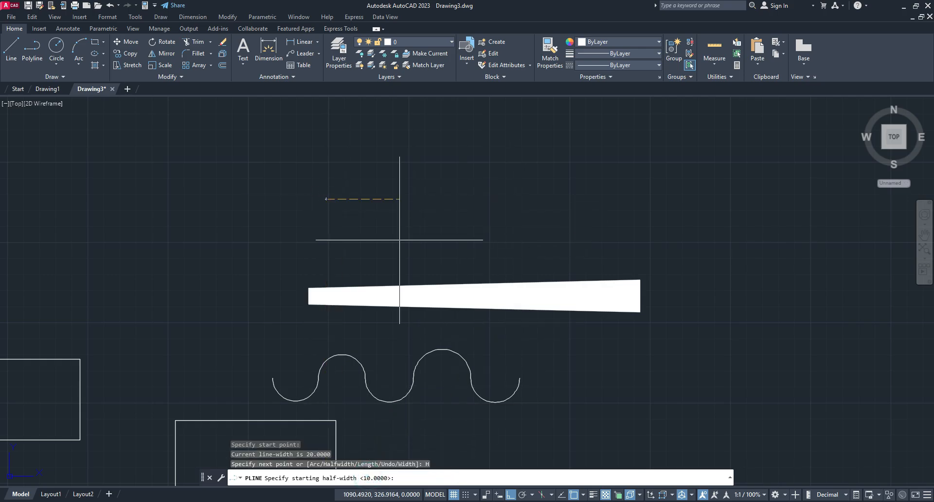
{"action": "type", "text": "0"}
{"action": "key", "text": "Return"}
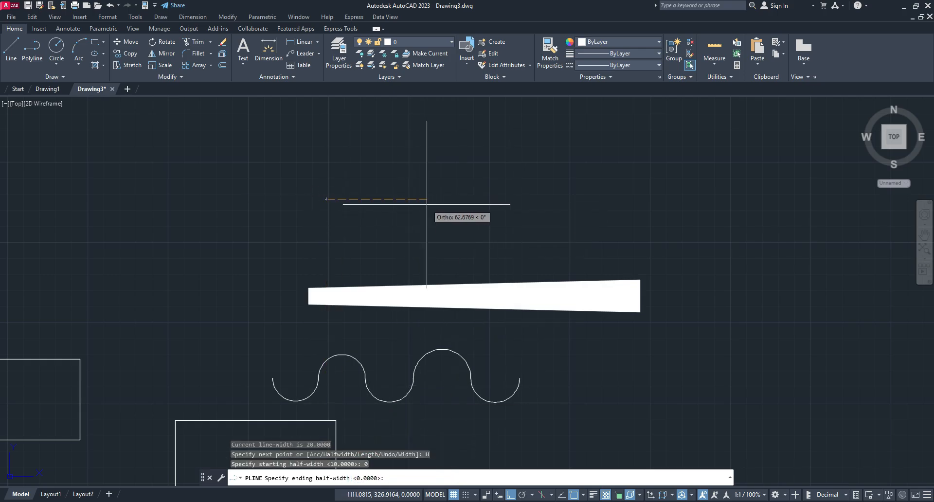
{"action": "type", "text": "0"}
{"action": "key", "text": "Return"}
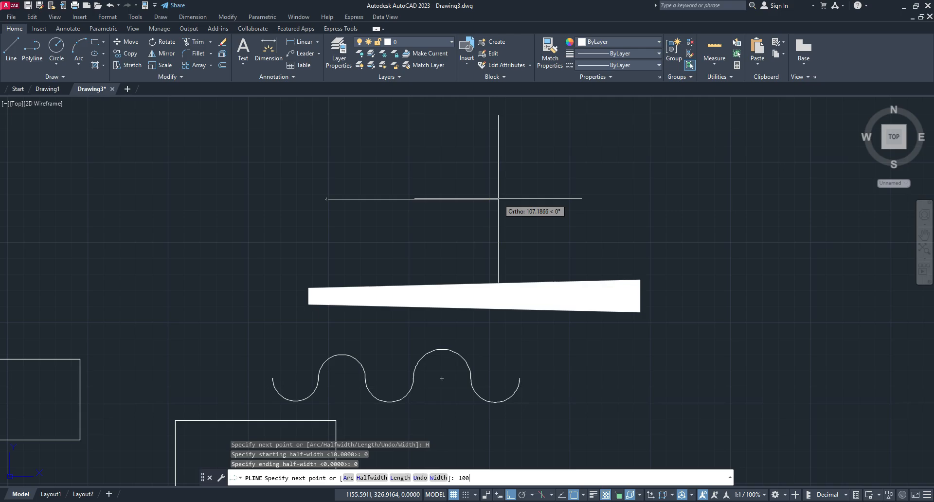
{"action": "key", "text": "Return"}
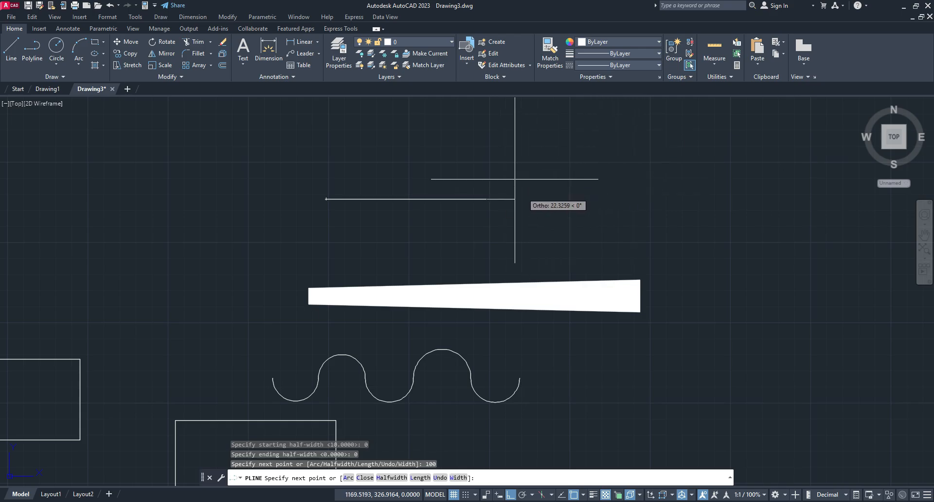
- Try adding a 50-unit segment with the polyline's Length option and undo it
{"action": "middle_click_drag", "start_coordinate": [496, 143], "coordinate": [478, 281]}
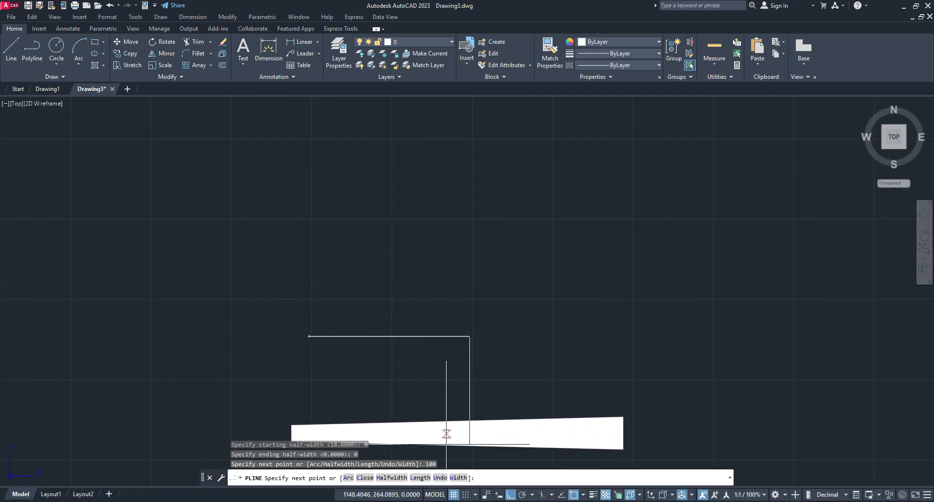
{"action": "left_click", "coordinate": [420, 478]}
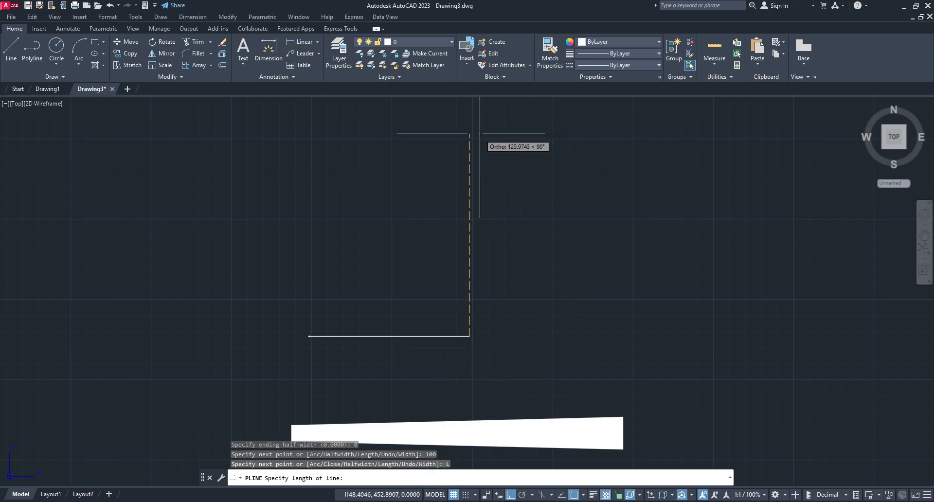
{"action": "type", "text": "50"}
{"action": "key", "text": "Return"}
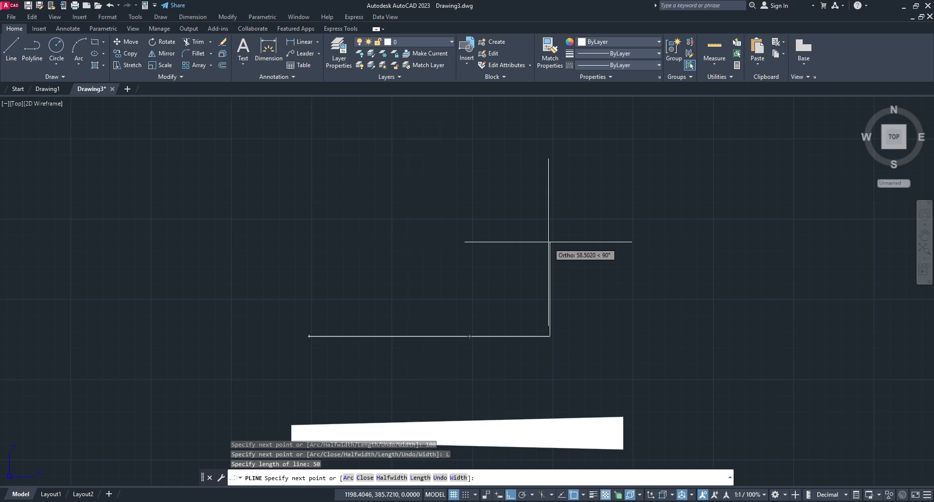
{"action": "key", "text": "ctrl+z"}
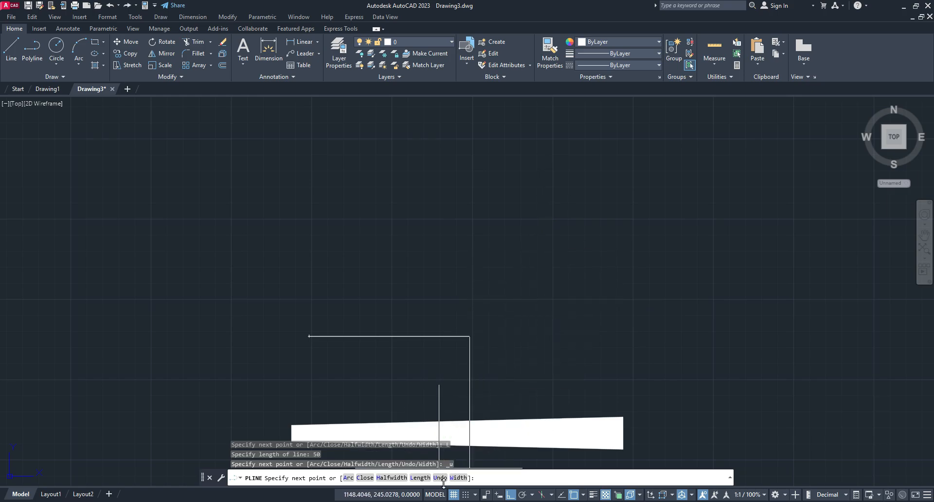
- Set the polyline's starting width to 5 and ending width to 15, and draw an 80-unit segment straight up
{"action": "left_click", "coordinate": [460, 478]}
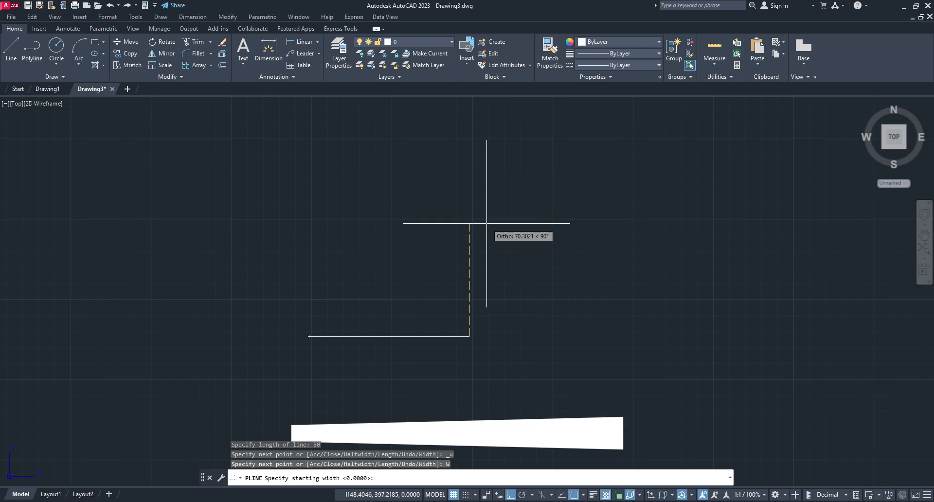
{"action": "key", "text": "Return"}
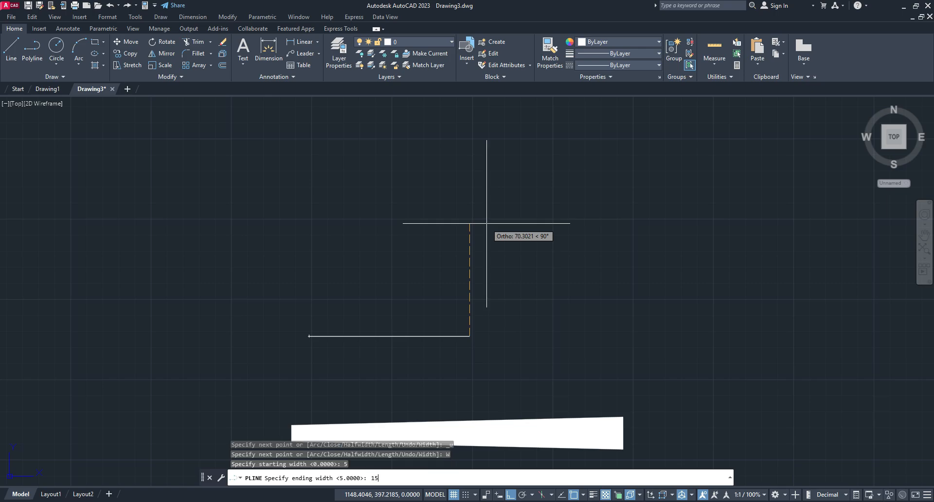
{"action": "type", "text": "15"}
{"action": "key", "text": "Return"}
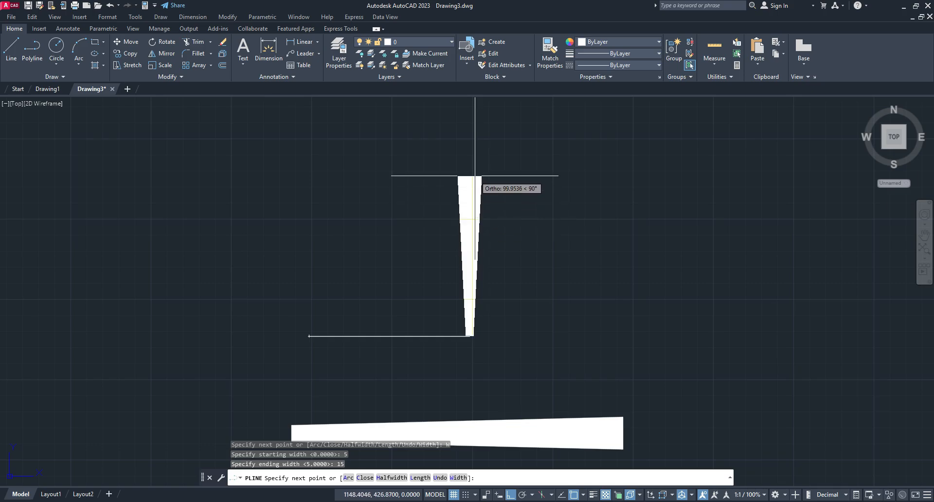
{"action": "type", "text": "80"}
{"action": "key", "text": "Return"}
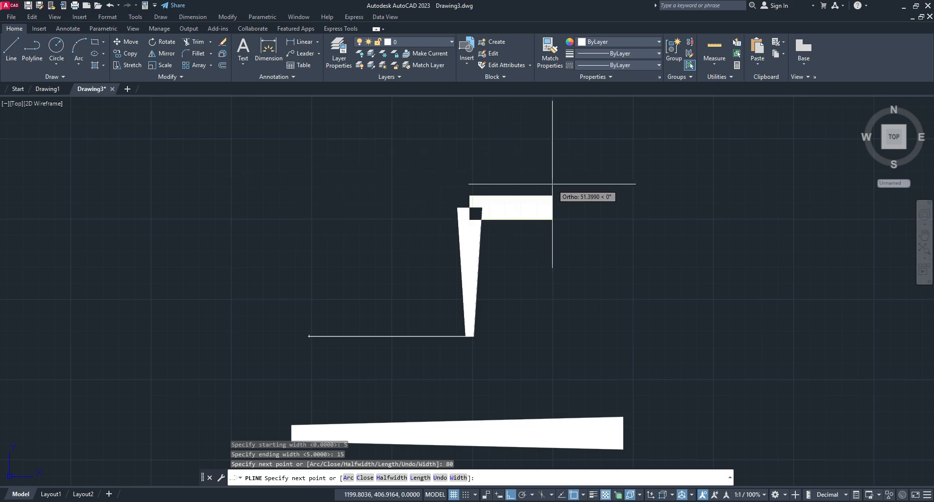
- Continue the thick polyline with orthogonal segments right, down, right and up, the last about 87 units long, and finish it
{"action": "left_click", "coordinate": [635, 199]}
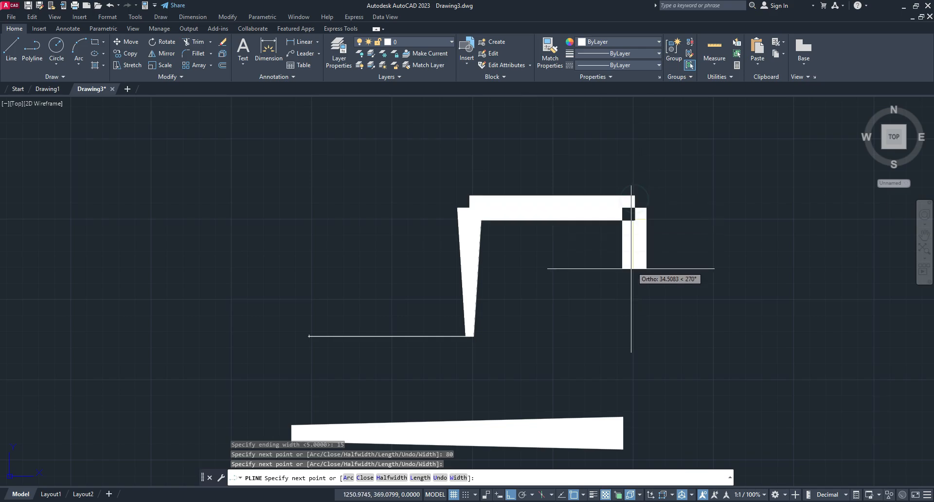
{"action": "left_click", "coordinate": [631, 335]}
{"action": "left_click", "coordinate": [761, 335]}
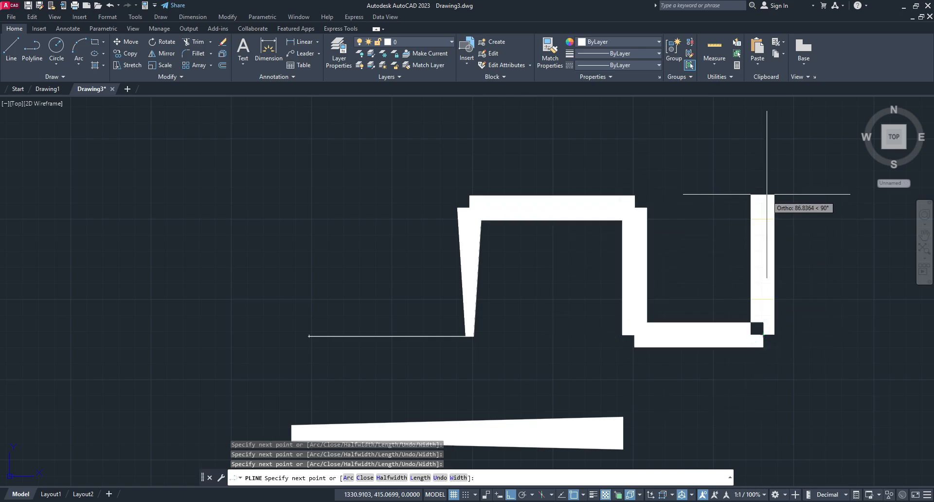
{"action": "left_click", "coordinate": [763, 194]}
{"action": "key", "text": "Return"}
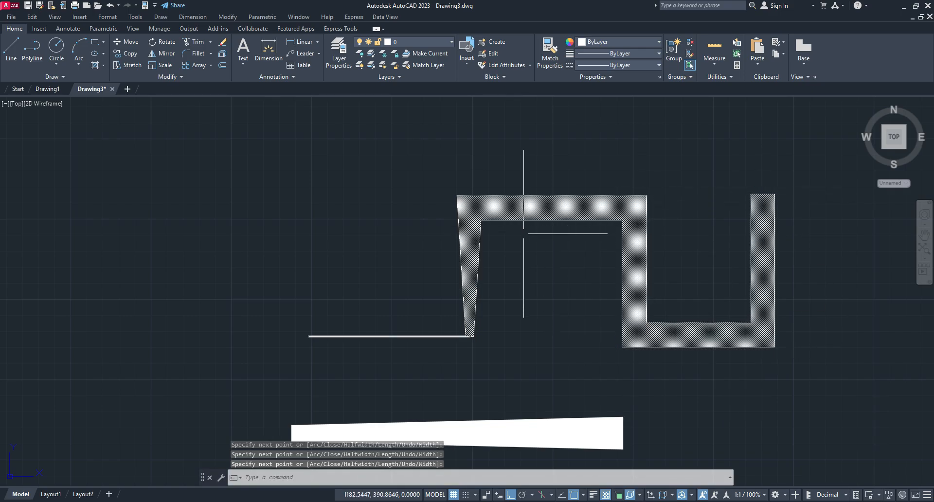
- Start a new polyline to the upper left of the stepped thick polyline with starting and ending widths of 0
{"action": "mouse_move", "coordinate": [521, 240]}
{"action": "middle_mouse_down"}
{"action": "mouse_move", "coordinate": [403, 238]}
{"action": "mouse_move", "coordinate": [336, 256]}
{"action": "middle_mouse_up"}
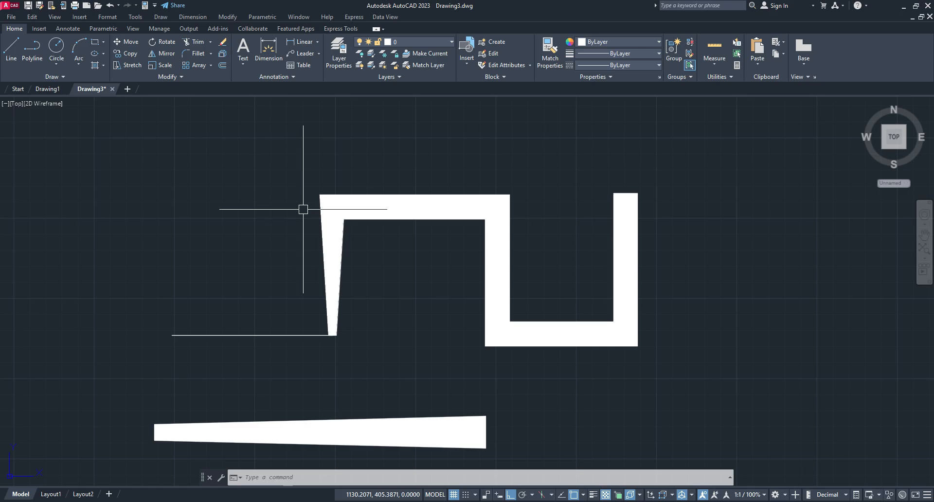
{"action": "mouse_move", "coordinate": [571, 181]}
{"action": "middle_mouse_down"}
{"action": "mouse_move", "coordinate": [582, 240]}
{"action": "mouse_move", "coordinate": [594, 249]}
{"action": "middle_mouse_up"}
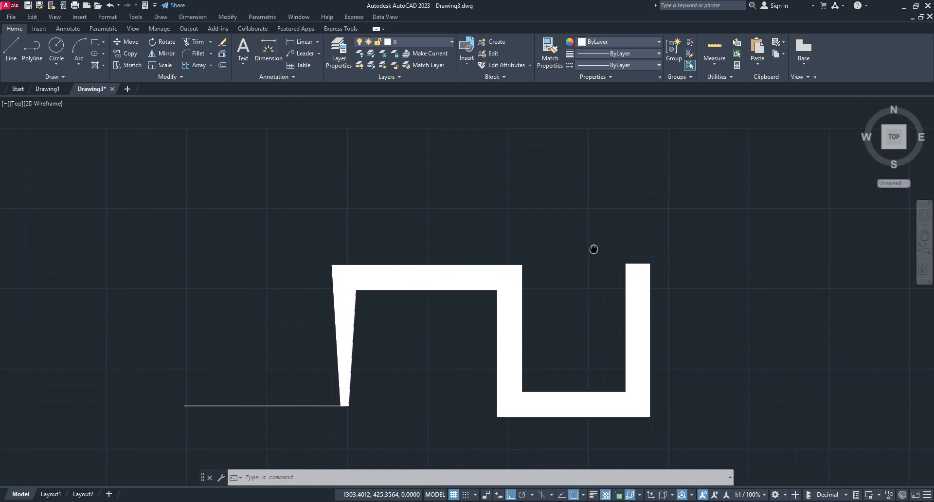
{"action": "left_click", "coordinate": [32, 48]}
{"action": "middle_click_drag", "start_coordinate": [283, 246], "coordinate": [521, 245]}
{"action": "left_click", "coordinate": [173, 189]}
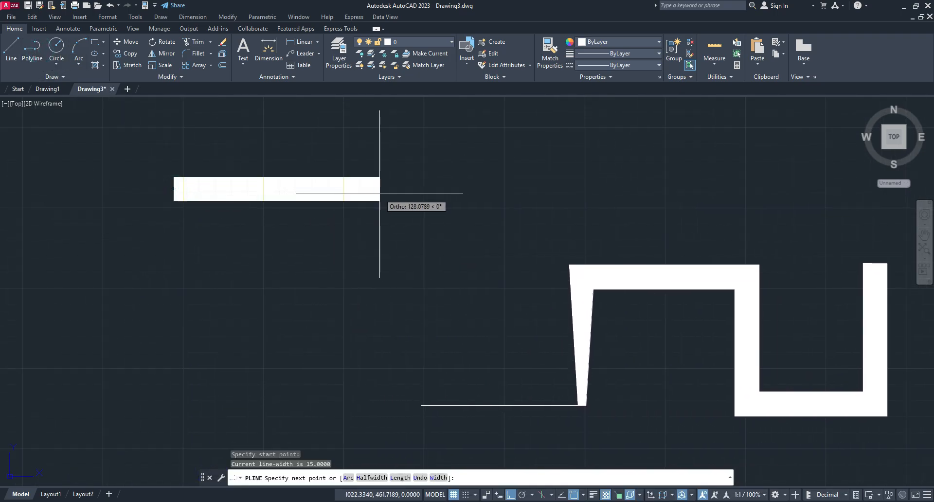
{"action": "left_click", "coordinate": [437, 477]}
{"action": "type", "text": "0"}
{"action": "key", "text": "Return"}
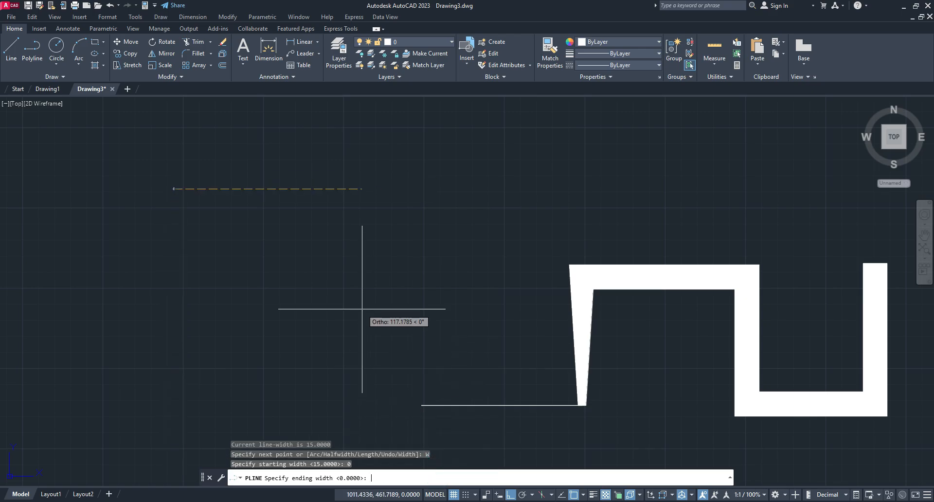
{"action": "type", "text": "0"}
{"action": "key", "text": "Return"}
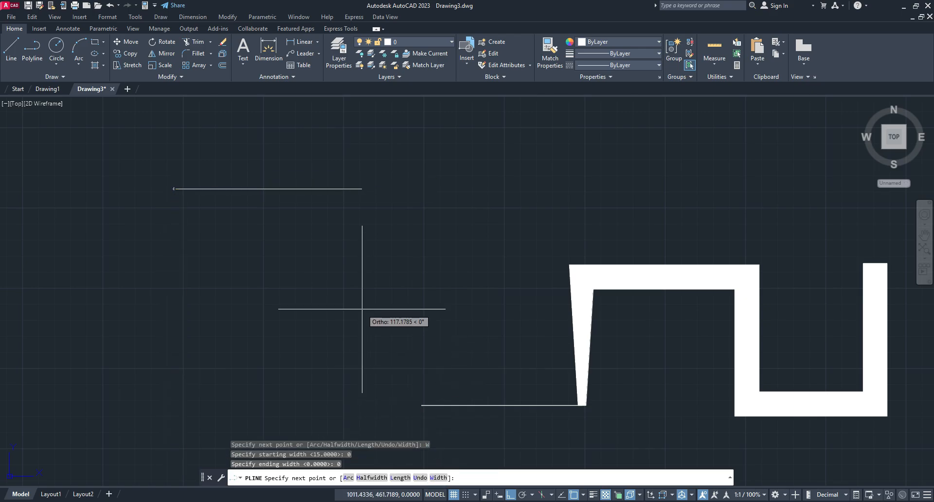
- Draw five orthogonal segments of the thin polyline, going right, down, left, up and left, and leave its end open
{"action": "left_click", "coordinate": [357, 189]}
{"action": "left_click", "coordinate": [357, 305]}
{"action": "left_click", "coordinate": [267, 305]}
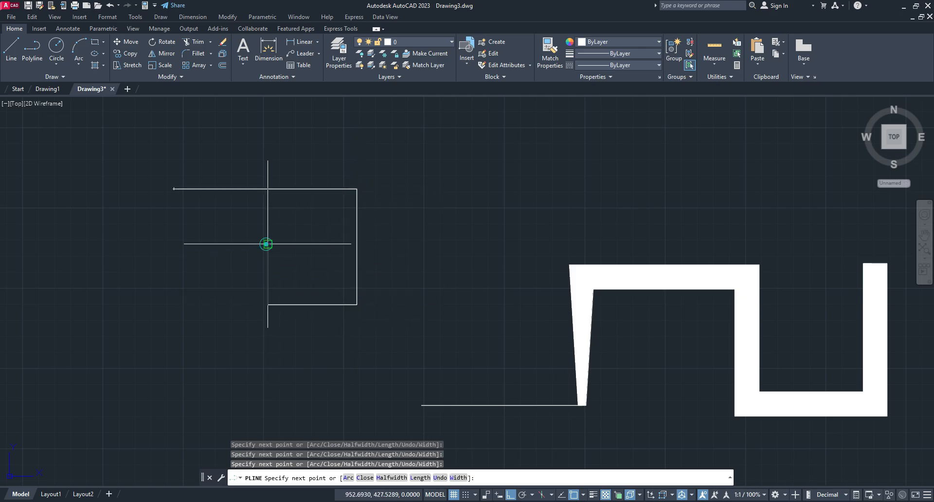
{"action": "left_click", "coordinate": [267, 244]}
{"action": "left_click", "coordinate": [226, 244]}
{"action": "key", "text": "Return"}
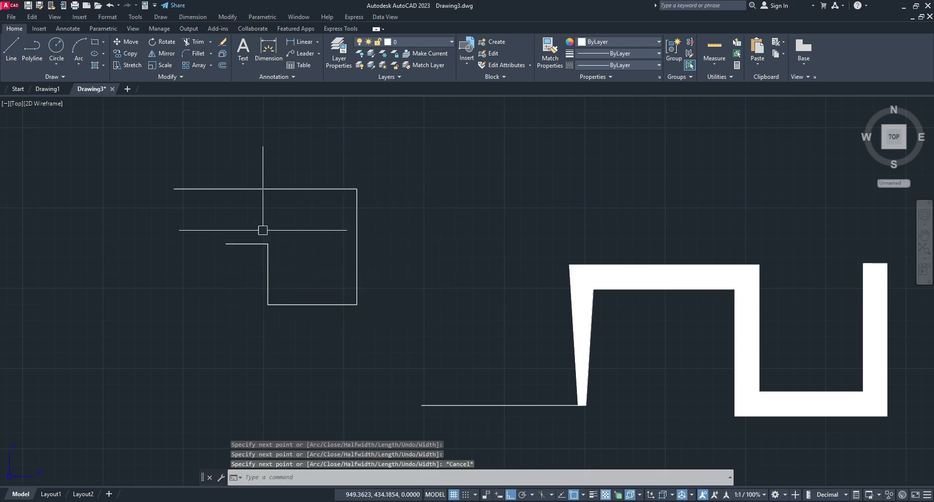
- Draw a triangular polyline left of the thin open one, with a horizontal and a downward segment, finished with the Close option
{"action": "left_click", "coordinate": [32, 46]}
{"action": "middle_click_drag", "start_coordinate": [318, 237], "coordinate": [435, 176]}
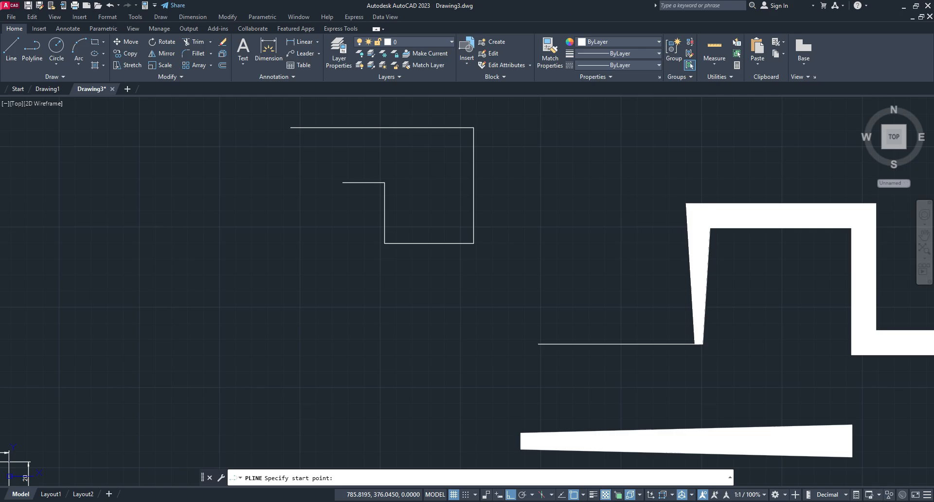
{"action": "left_click", "coordinate": [146, 241]}
{"action": "left_click", "coordinate": [245, 242]}
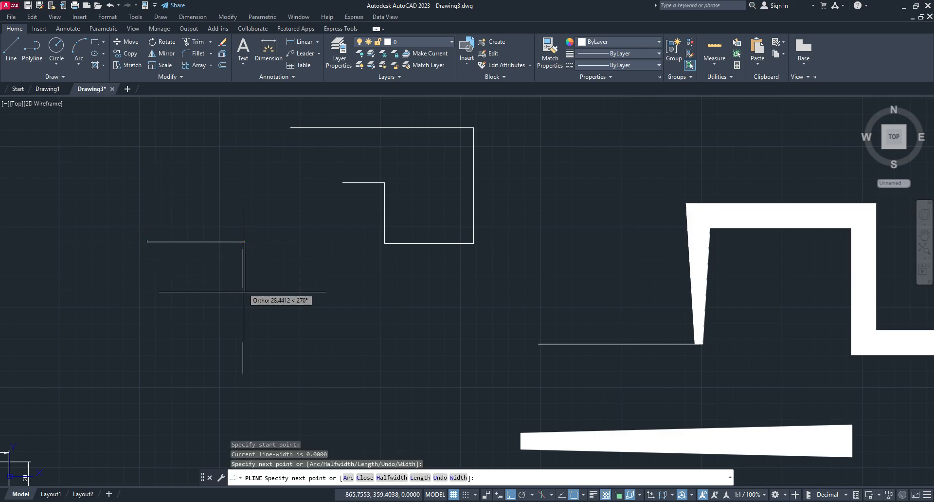
{"action": "left_click", "coordinate": [245, 346]}
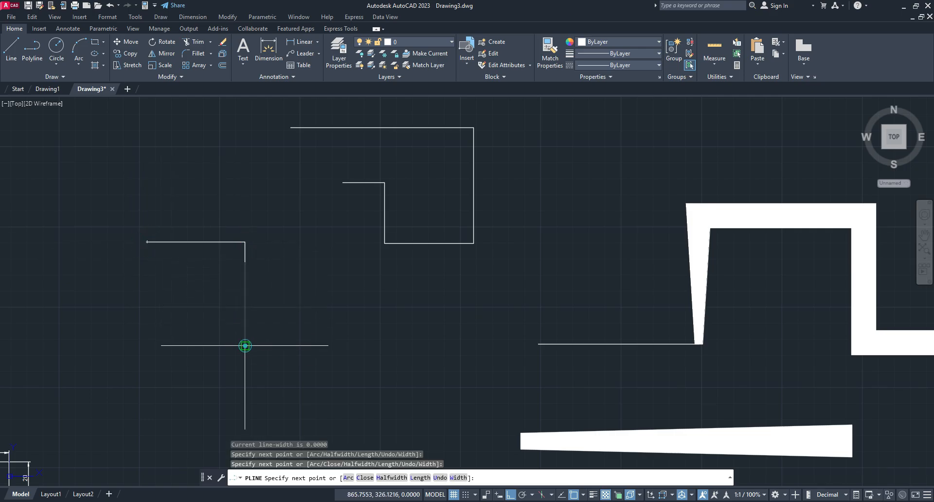
{"action": "left_click", "coordinate": [364, 478]}
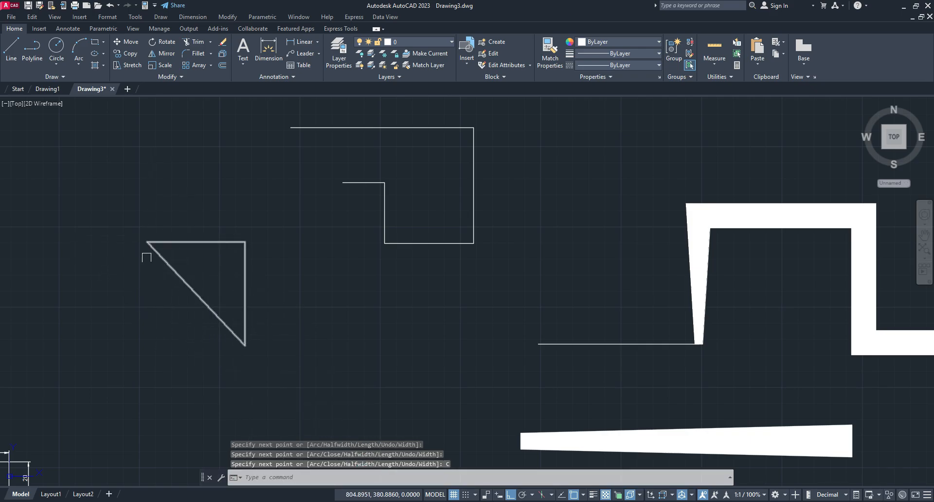
{"action": "middle_click_drag", "start_coordinate": [340, 335], "coordinate": [346, 256]}
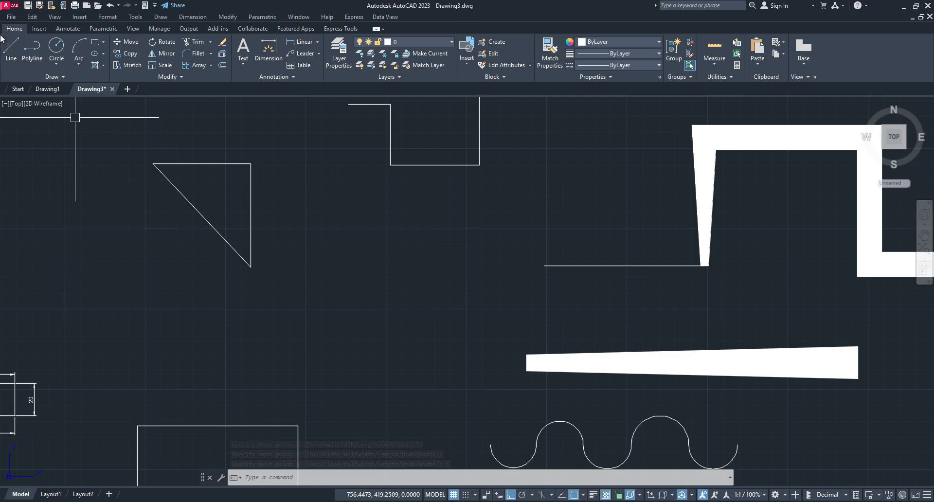
- Draw a triangle right of the triangular polyline with the Line command, undoing and redrawing its downward segment and finishing with Close
{"action": "left_click", "coordinate": [11, 49]}
{"action": "left_click", "coordinate": [306, 238]}
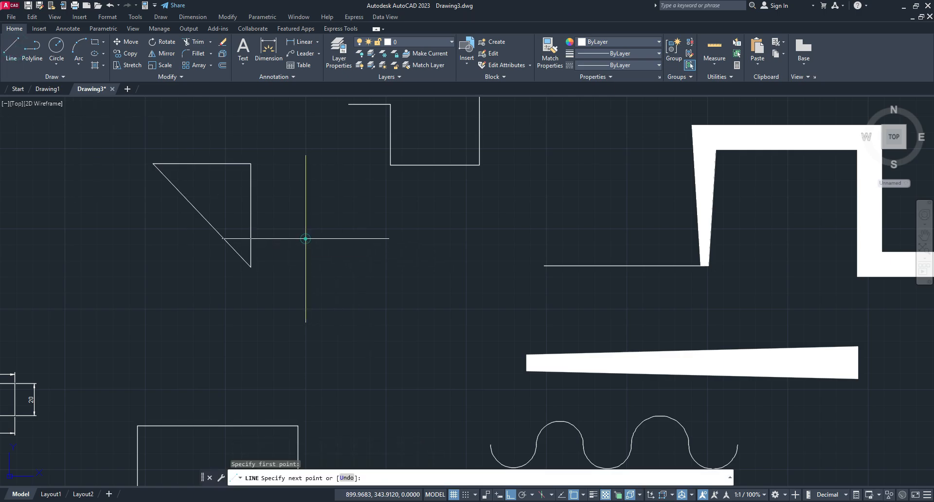
{"action": "left_click", "coordinate": [447, 238]}
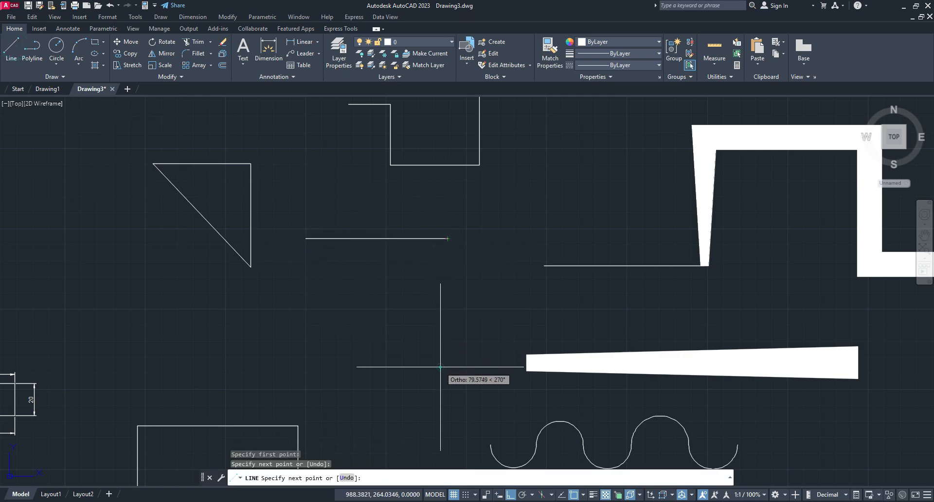
{"action": "left_click", "coordinate": [441, 367]}
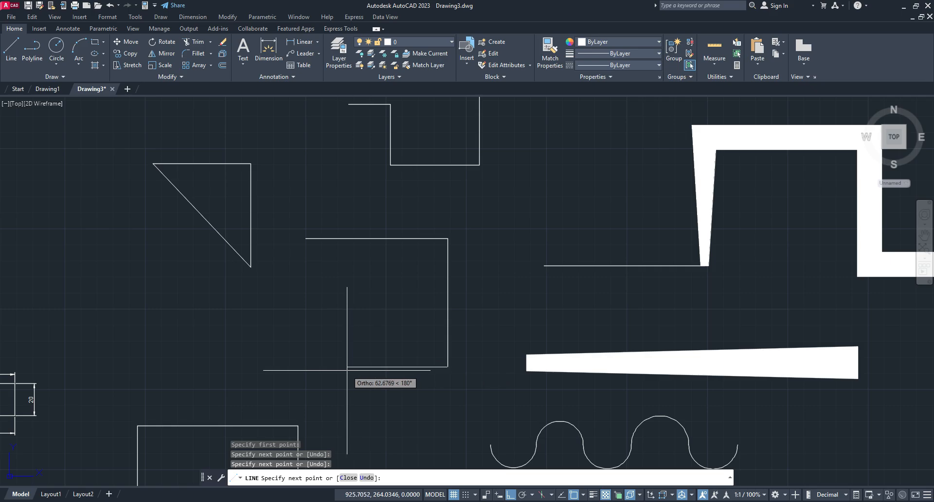
{"action": "left_click", "coordinate": [363, 477]}
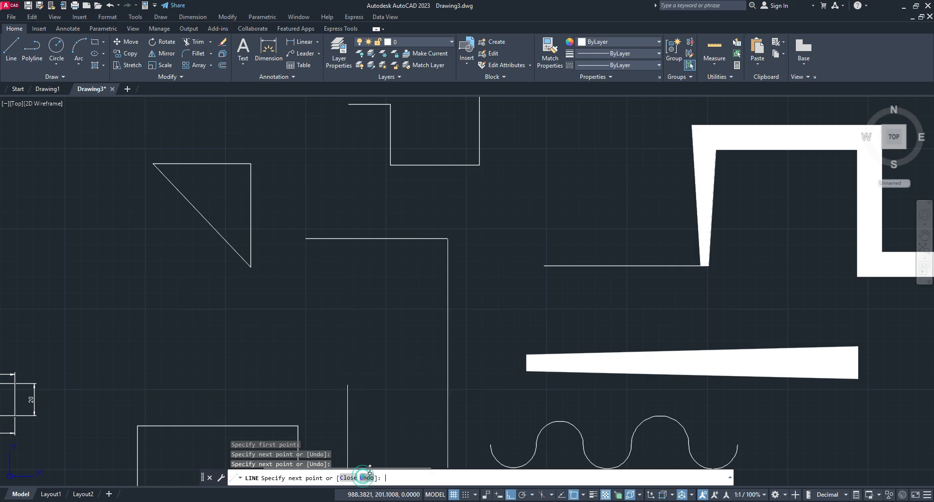
{"action": "left_click", "coordinate": [448, 364]}
{"action": "left_click", "coordinate": [349, 478]}
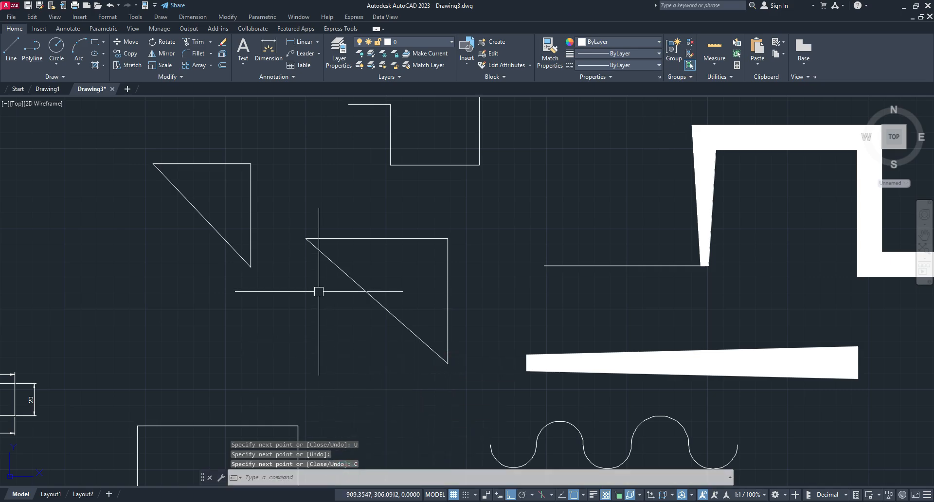
- Draw a circle with a radius of 50 in the empty area above the thick polyline, using Center, Radius
{"action": "middle_click_drag", "start_coordinate": [514, 191], "coordinate": [278, 311]}
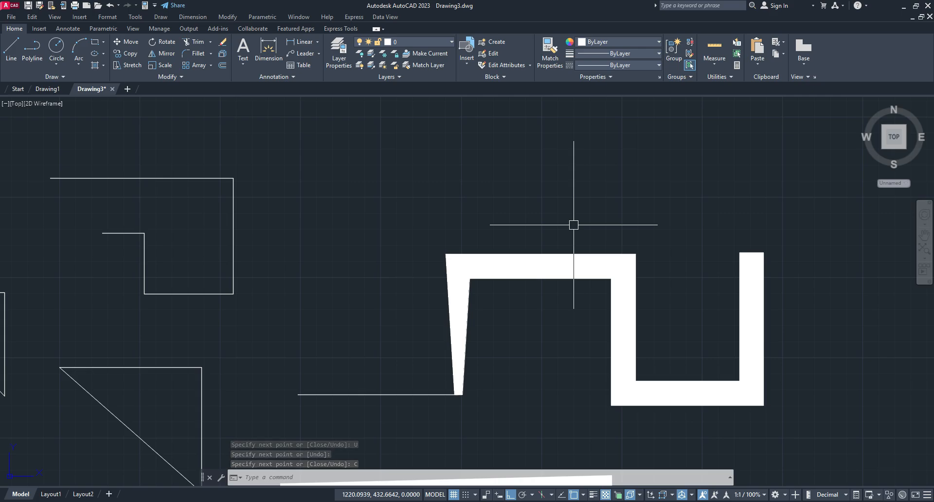
{"action": "middle_click_drag", "start_coordinate": [574, 225], "coordinate": [601, 405]}
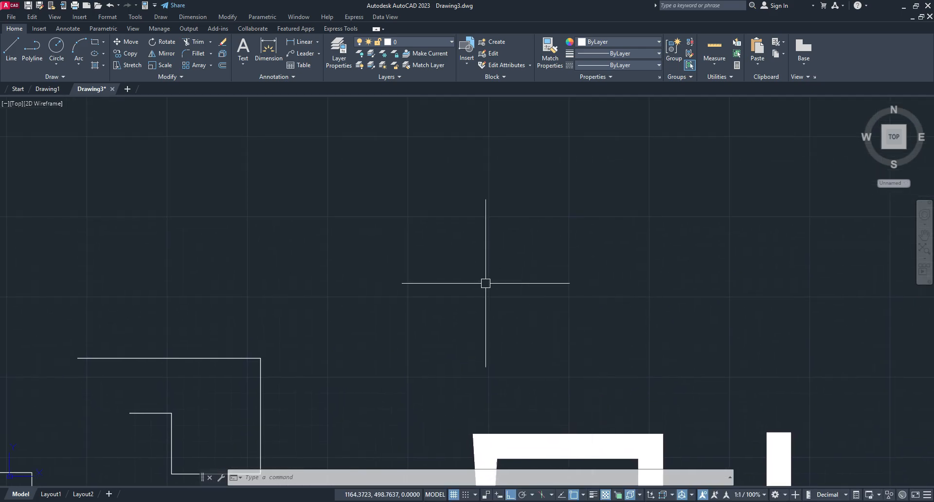
{"action": "left_click", "coordinate": [57, 64]}
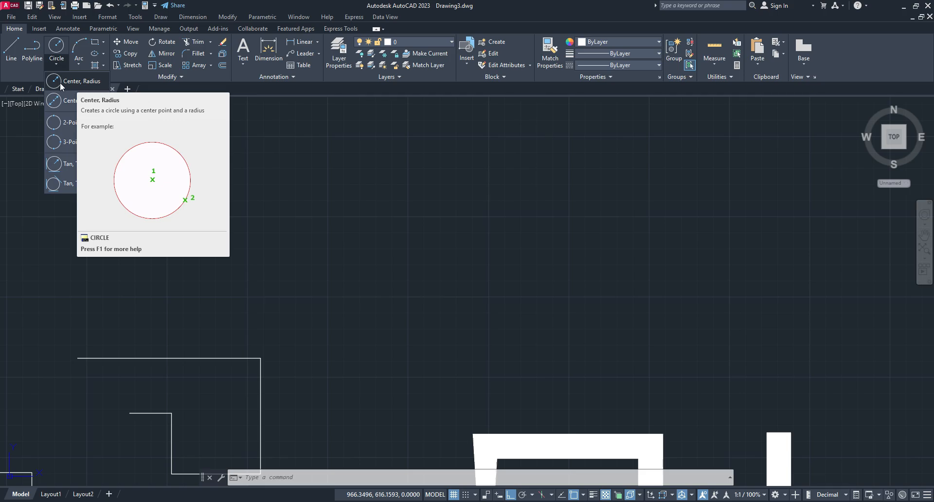
{"action": "left_click", "coordinate": [91, 81]}
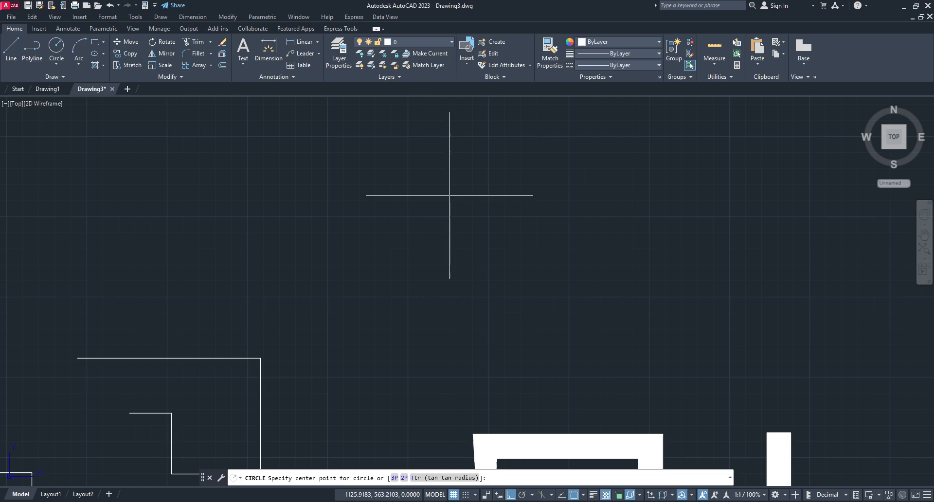
{"action": "left_click", "coordinate": [450, 214]}
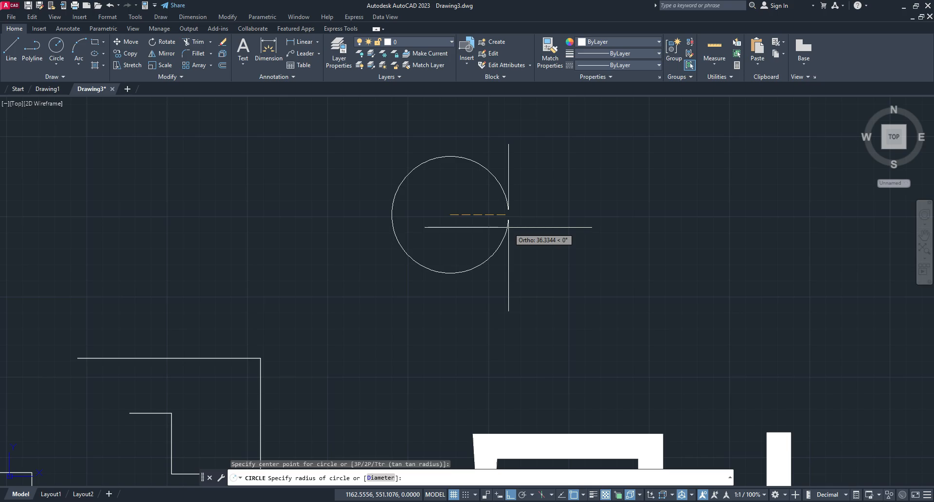
{"action": "key", "text": "Return"}
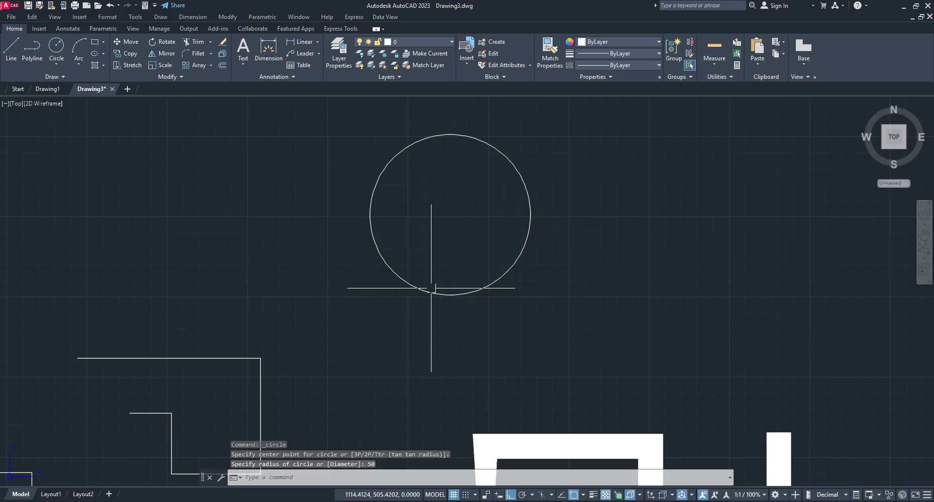
- Draw a second circle with a radius of 80 to the right of the first, using Center, Radius
{"action": "left_click", "coordinate": [56, 64]}
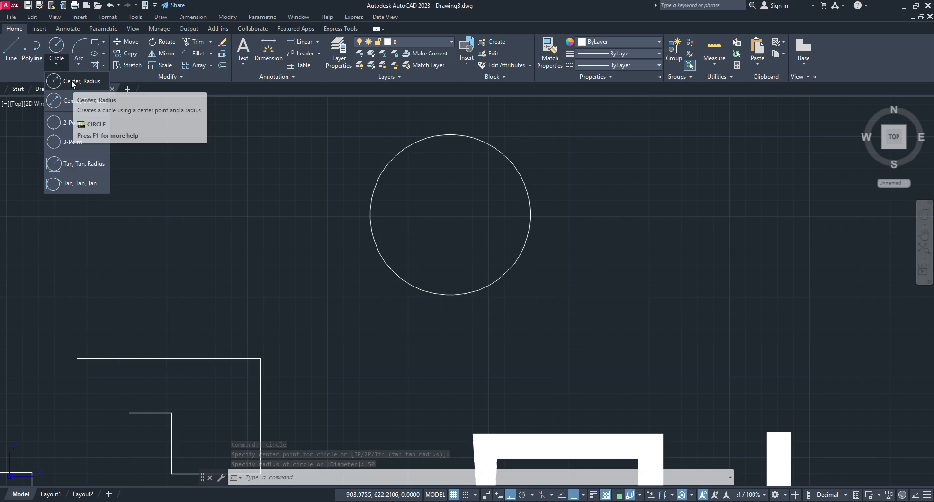
{"action": "left_click", "coordinate": [71, 81]}
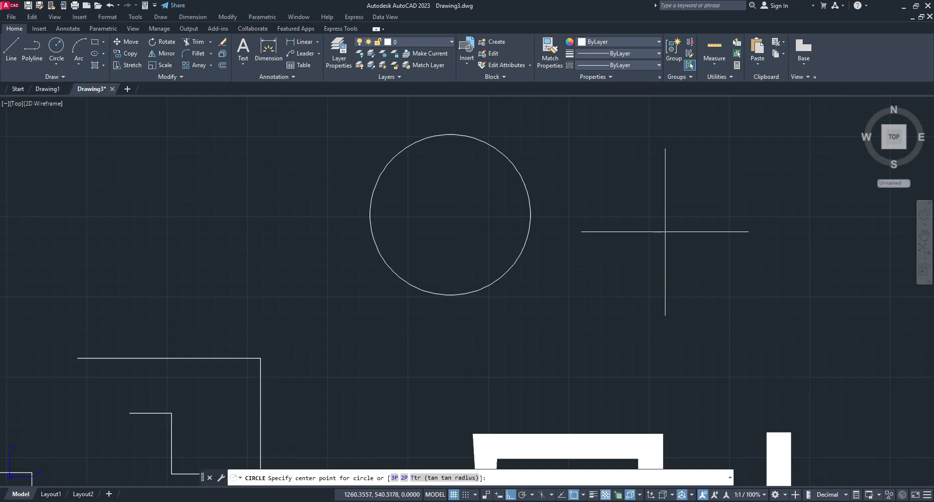
{"action": "middle_click_drag", "start_coordinate": [665, 231], "coordinate": [460, 279]}
{"action": "left_click", "coordinate": [507, 263]}
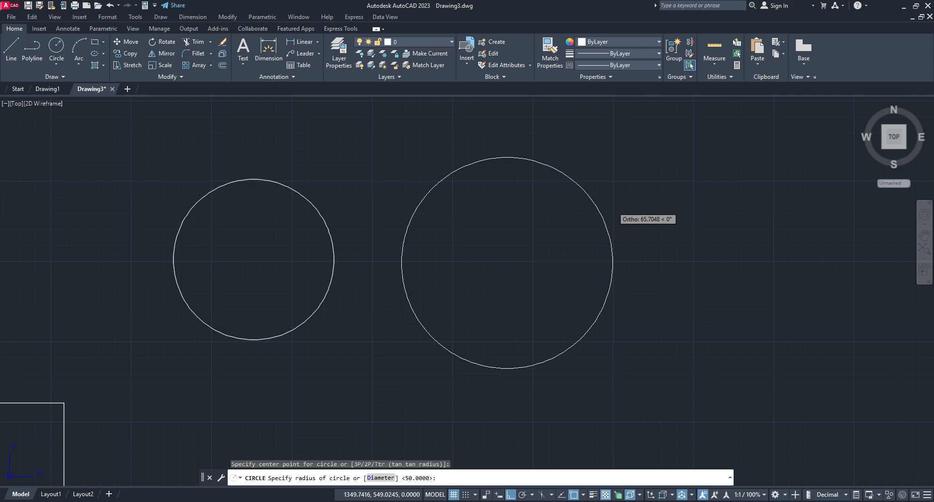
{"action": "type", "text": "80"}
{"action": "key", "text": "Return"}
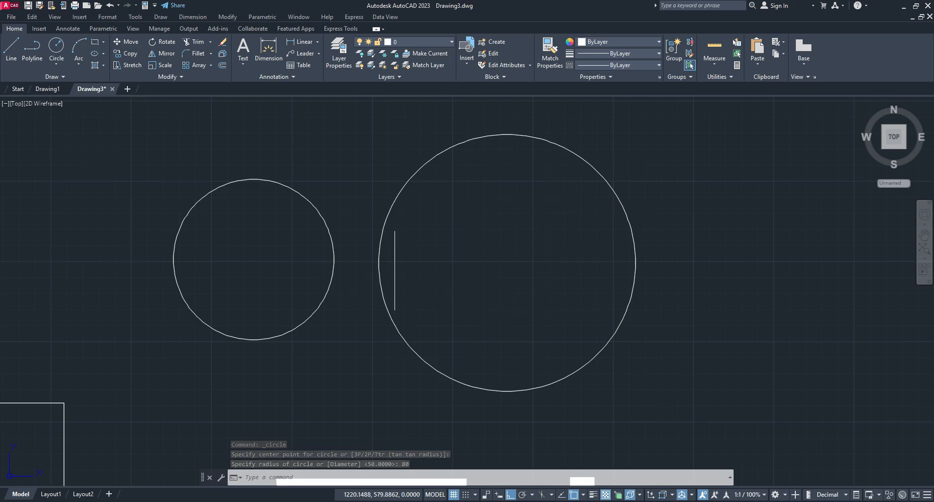
- Add a radius dimension to the smaller circle, with its text outside the circle at the upper right
{"action": "left_click", "coordinate": [318, 43]}
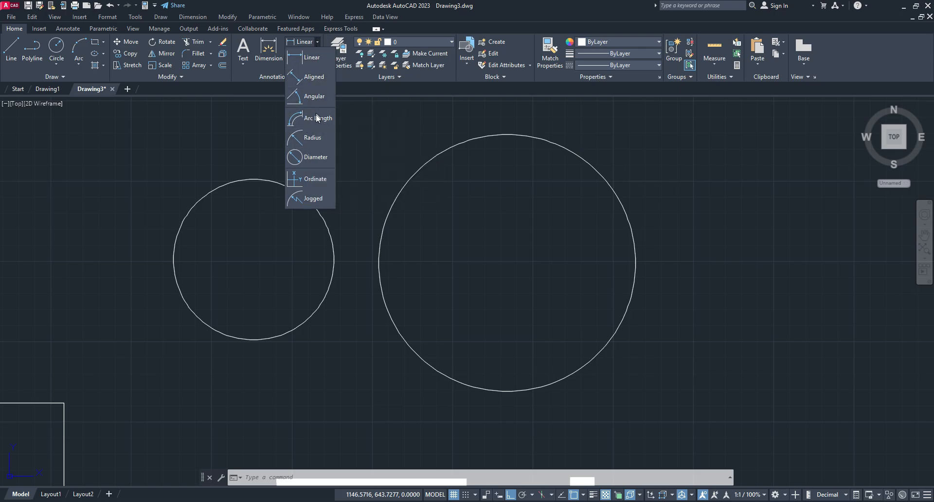
{"action": "left_click", "coordinate": [312, 139]}
{"action": "left_click", "coordinate": [267, 181]}
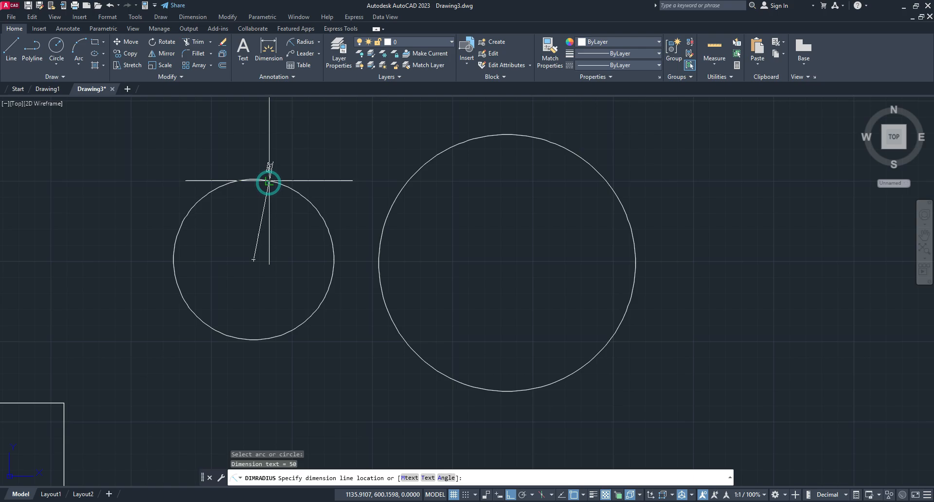
{"action": "left_click", "coordinate": [310, 165]}
{"action": "scroll", "coordinate": [310, 164], "scroll_direction": "up", "scroll_amount": 4}
{"action": "scroll", "coordinate": [486, 204], "scroll_direction": "down", "scroll_amount": 2}
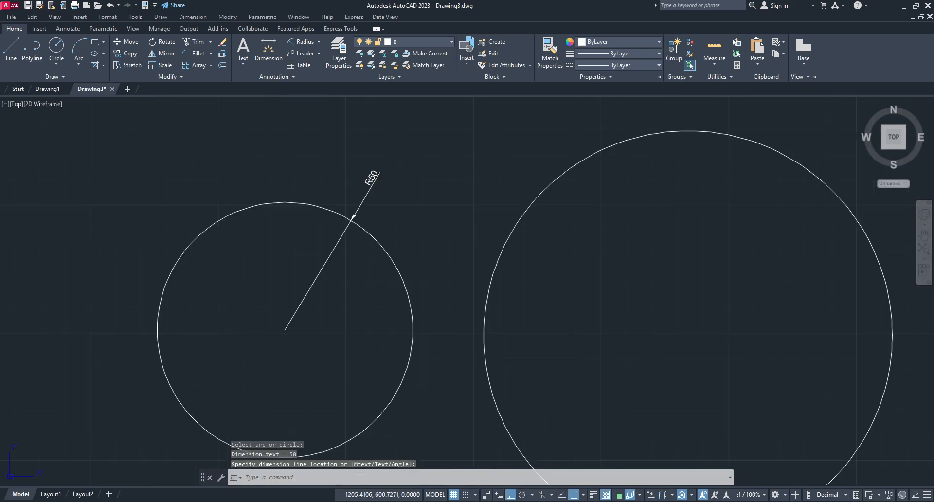
- Add a radius dimension to the larger circle, with its text outside the circle at the upper left
{"action": "left_click", "coordinate": [320, 43]}
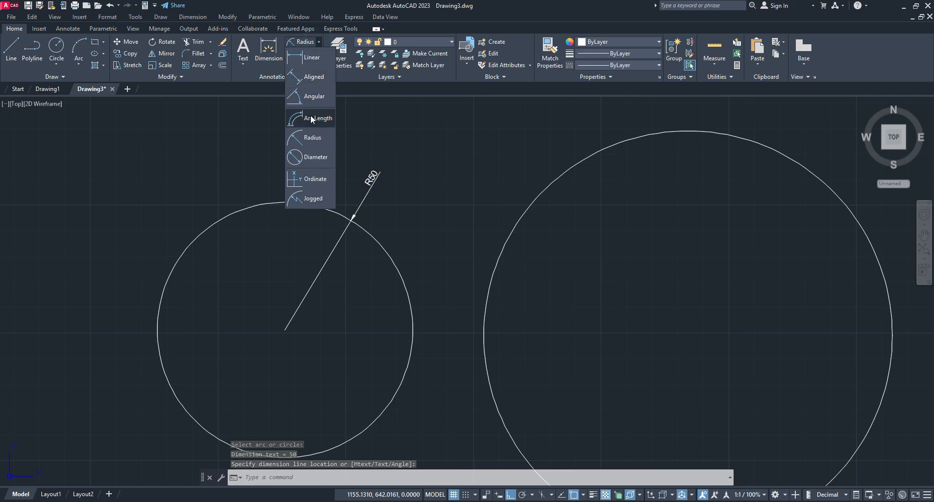
{"action": "left_click", "coordinate": [308, 136]}
{"action": "left_click", "coordinate": [532, 202]}
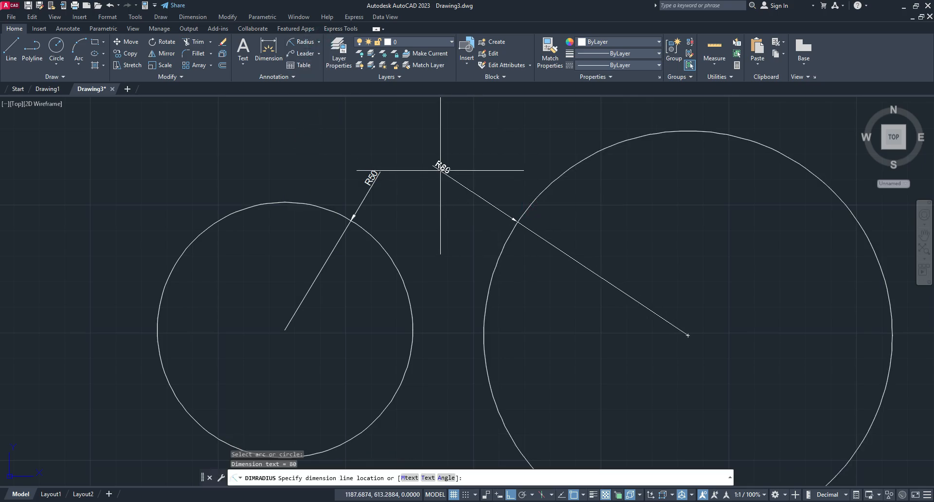
{"action": "left_click", "coordinate": [421, 167]}
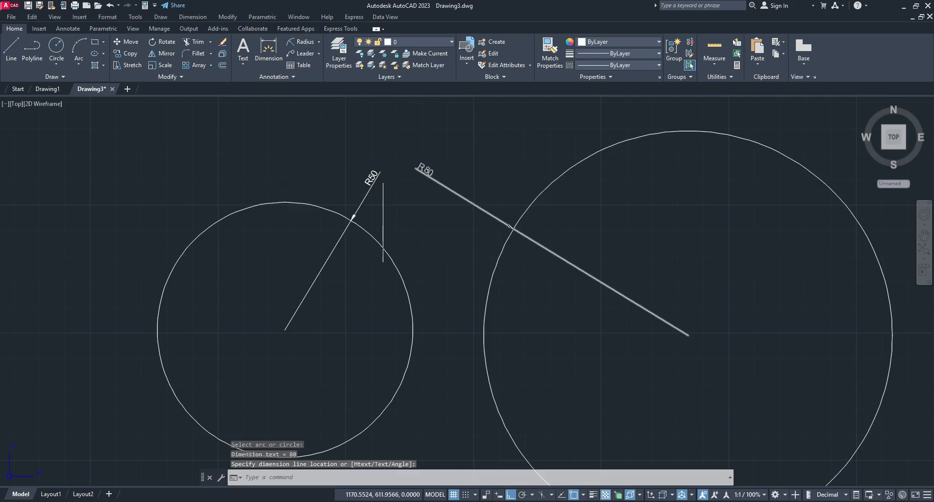
{"action": "scroll", "coordinate": [373, 178], "scroll_direction": "up", "scroll_amount": 2}
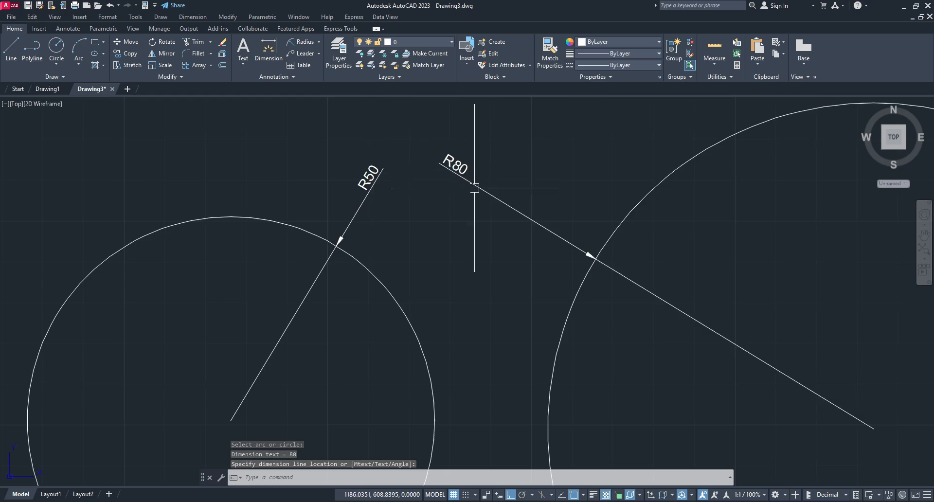
{"action": "scroll", "coordinate": [477, 200], "scroll_direction": "down", "scroll_amount": 2}
{"action": "middle_click_drag", "start_coordinate": [568, 265], "coordinate": [529, 198]}
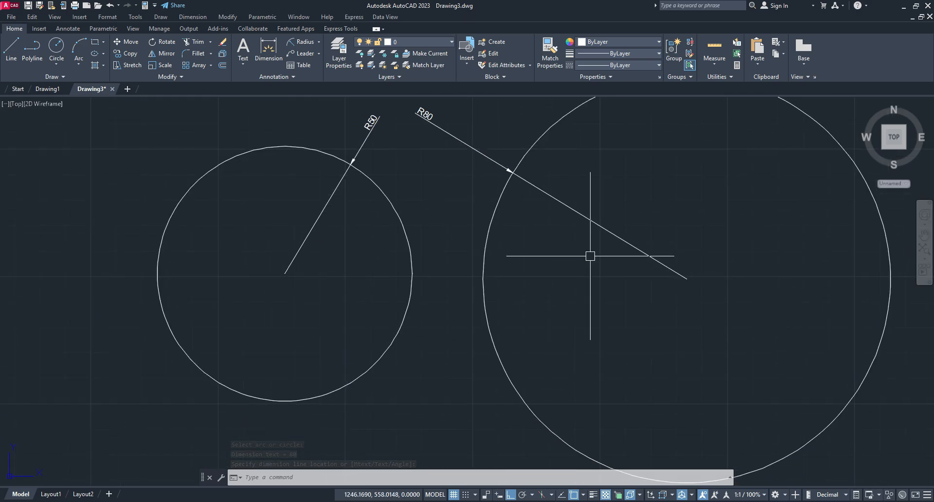
{"action": "left_click", "coordinate": [319, 42]}
{"action": "left_click", "coordinate": [393, 135]}
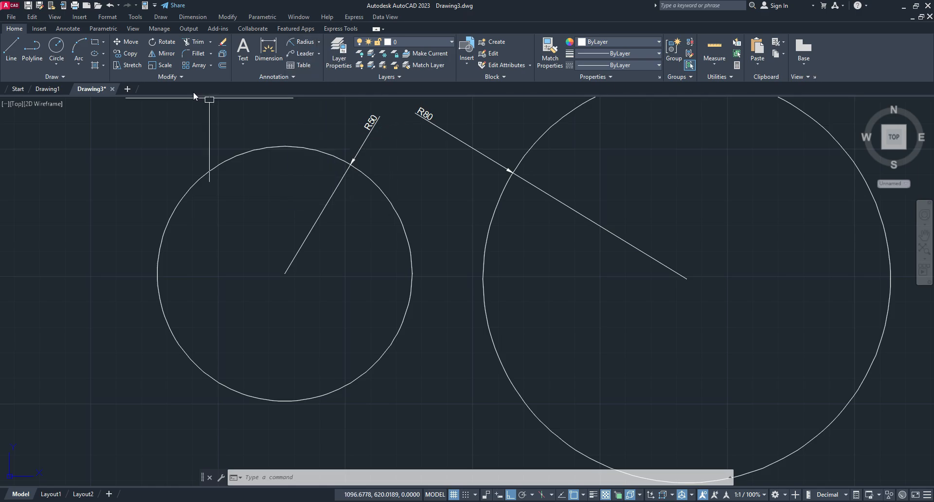
- Draw a circle with a diameter of 120 to the left of the two dimensioned circles, using Center, Diameter
{"action": "left_click", "coordinate": [56, 65]}
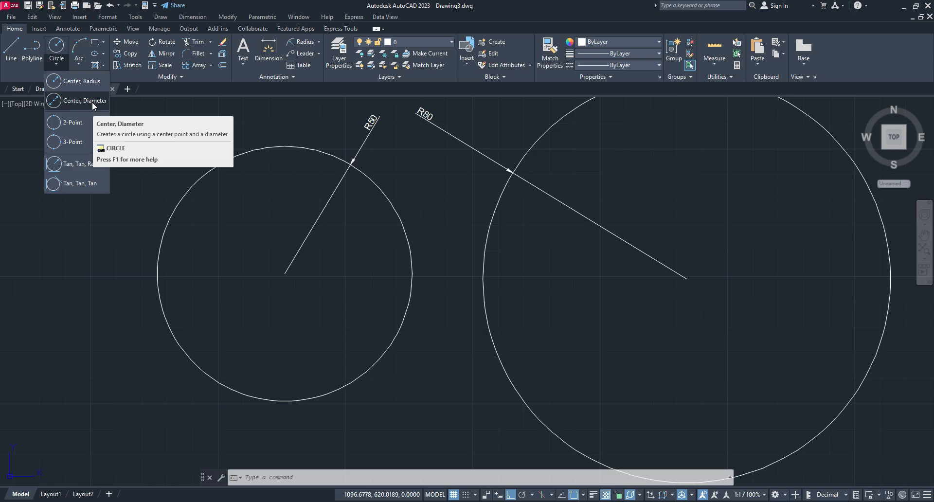
{"action": "left_click", "coordinate": [92, 101]}
{"action": "mouse_move", "coordinate": [333, 250]}
{"action": "middle_mouse_down"}
{"action": "mouse_move", "coordinate": [429, 267]}
{"action": "mouse_move", "coordinate": [697, 272]}
{"action": "middle_mouse_up"}
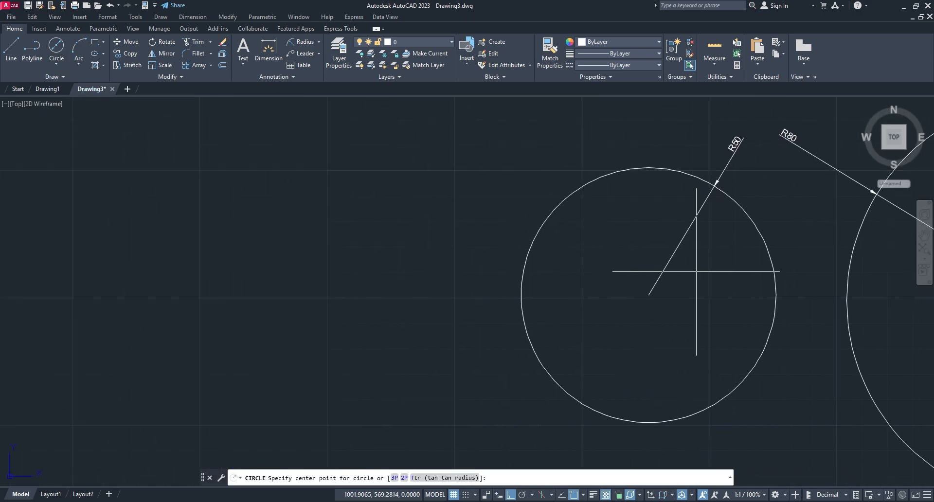
{"action": "left_click", "coordinate": [225, 259]}
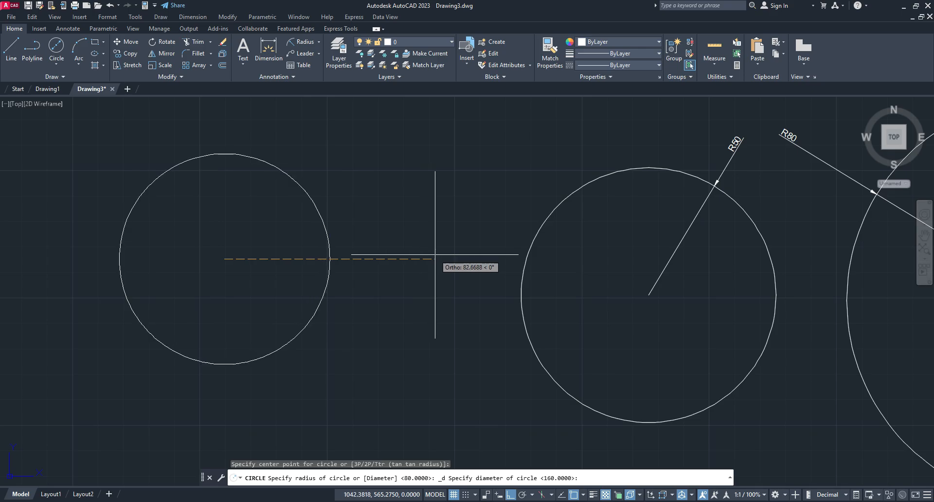
{"action": "key", "text": "Return"}
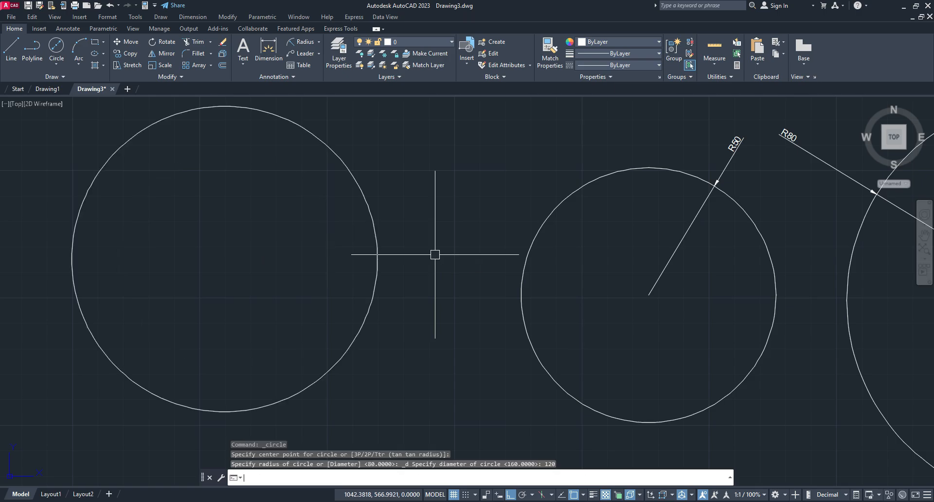
- Add a diameter dimension to the leftmost circle, with its text outside the circle at the upper right
{"action": "scroll", "coordinate": [288, 206], "scroll_direction": "down", "scroll_amount": 3}
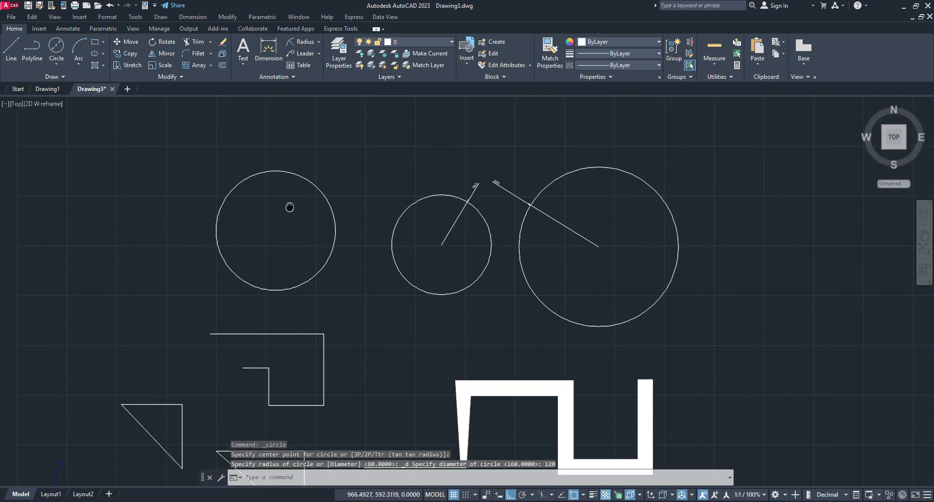
{"action": "scroll", "coordinate": [333, 202], "scroll_direction": "up", "scroll_amount": 2}
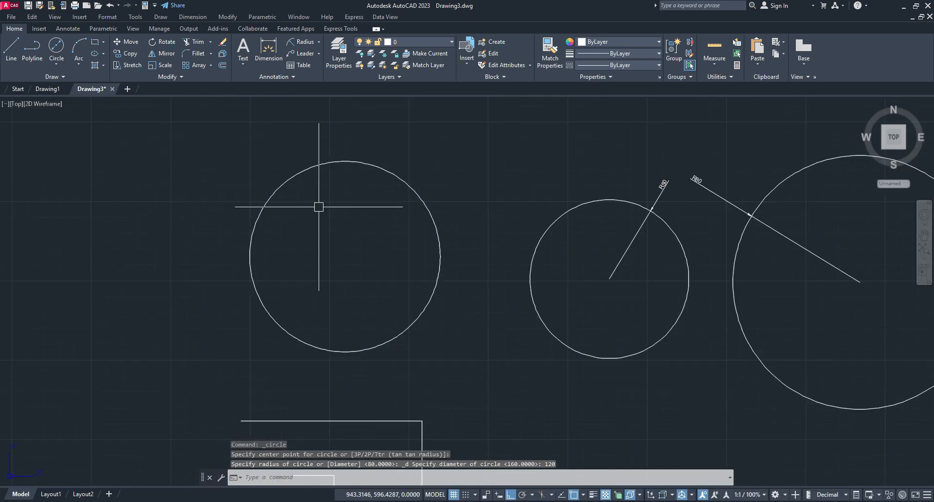
{"action": "left_click", "coordinate": [320, 42]}
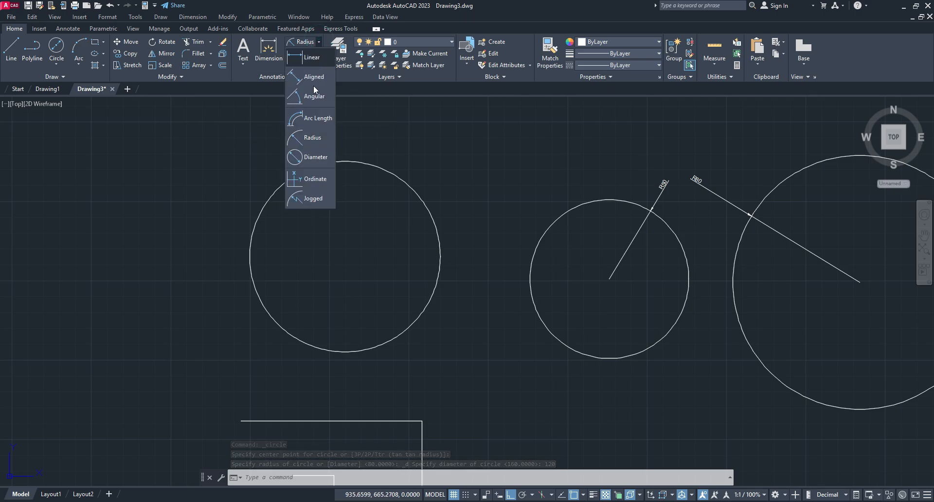
{"action": "left_click", "coordinate": [317, 158]}
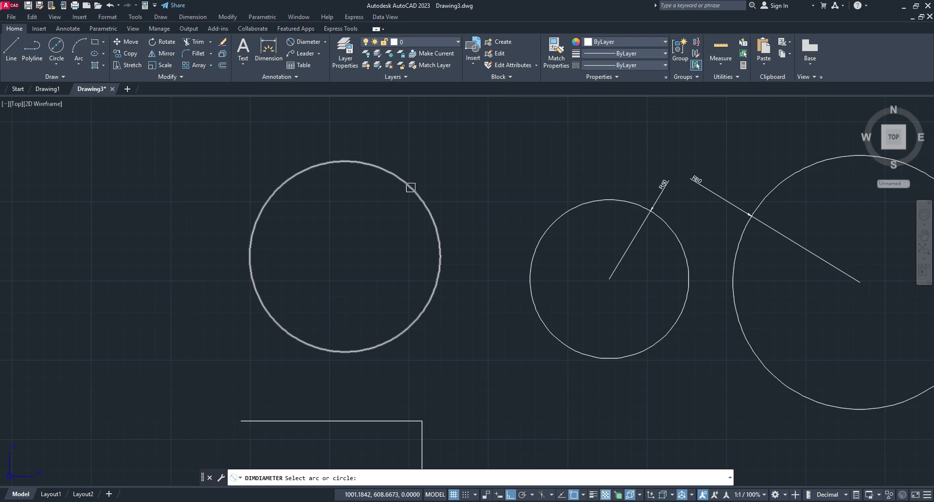
{"action": "left_click", "coordinate": [411, 187]}
{"action": "scroll", "coordinate": [437, 188], "scroll_direction": "up", "scroll_amount": 5}
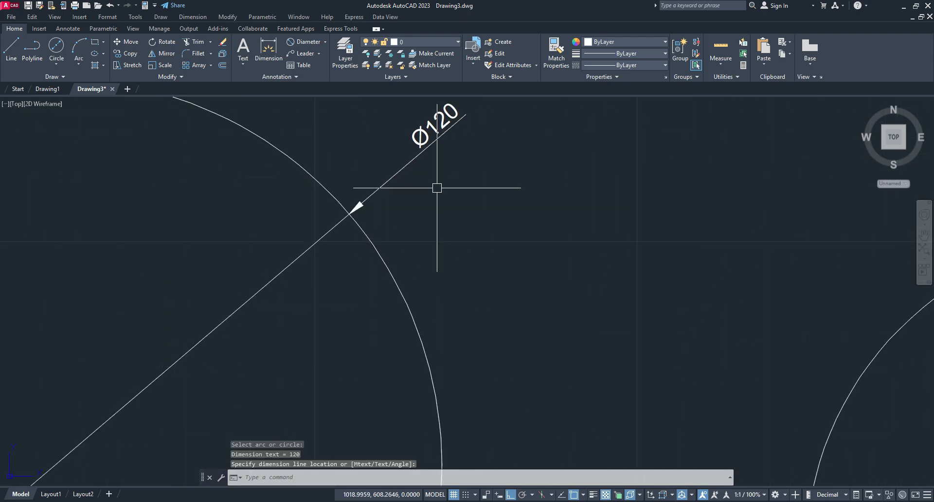
{"action": "left_click", "coordinate": [437, 187]}
{"action": "scroll", "coordinate": [455, 197], "scroll_direction": "down", "scroll_amount": 4}
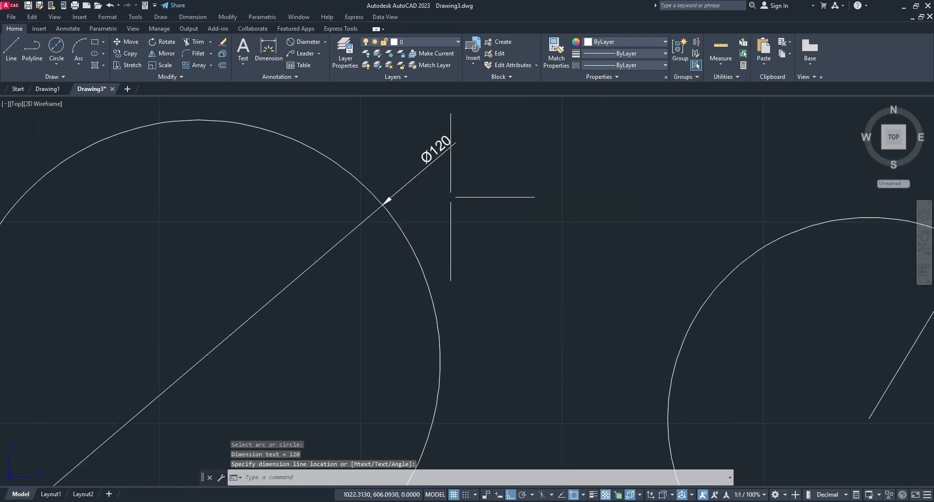
{"action": "left_click", "coordinate": [57, 60]}
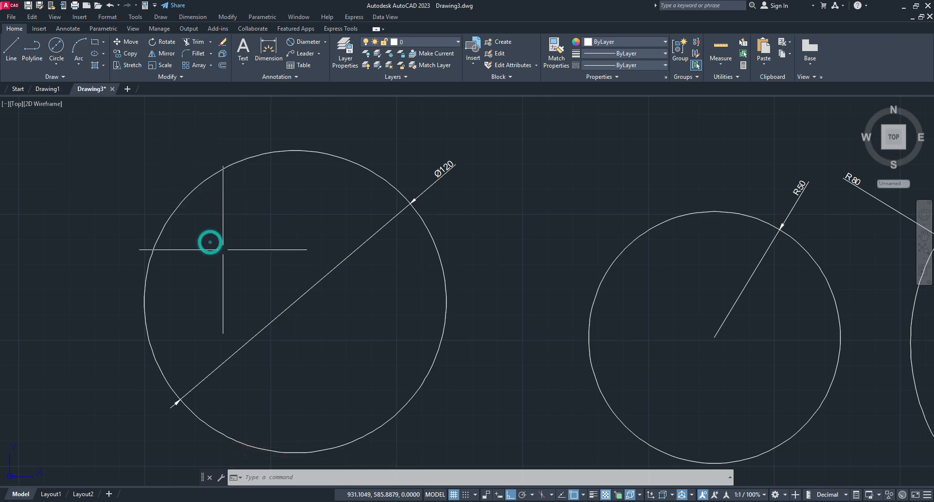
- Draw an L-shaped pair of lines left of the 120 diameter circle, one vertical segment followed by a horizontal one from its lower end
{"action": "middle_click_drag", "start_coordinate": [209, 244], "coordinate": [636, 246]}
{"action": "left_click", "coordinate": [11, 53]}
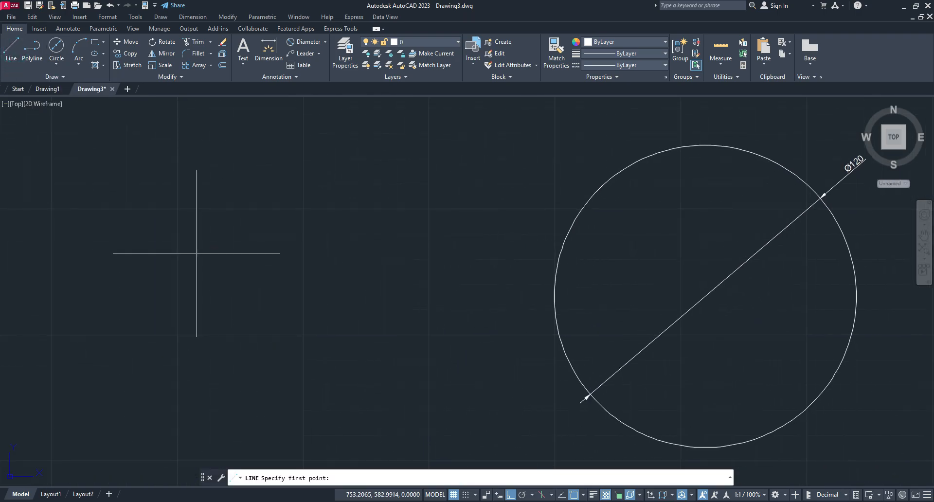
{"action": "left_click", "coordinate": [216, 180]}
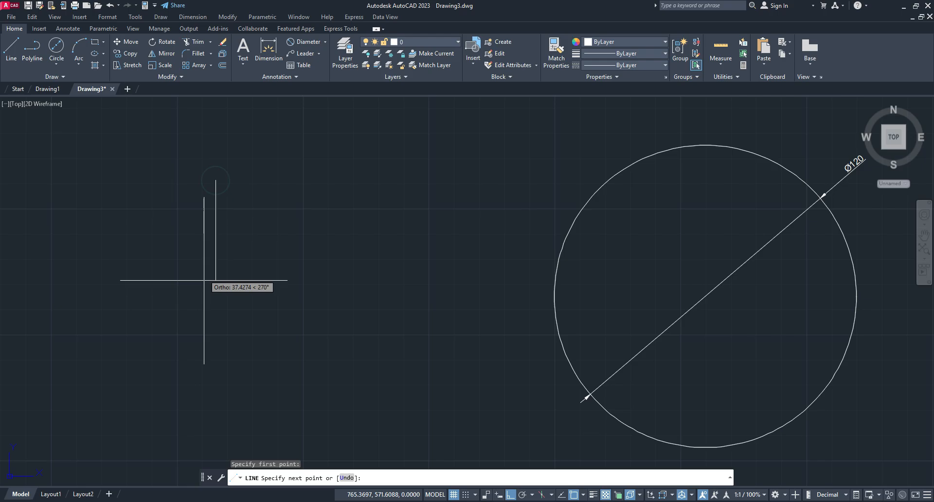
{"action": "left_click", "coordinate": [215, 319]}
{"action": "left_click", "coordinate": [340, 319]}
{"action": "right_click", "coordinate": [345, 288]}
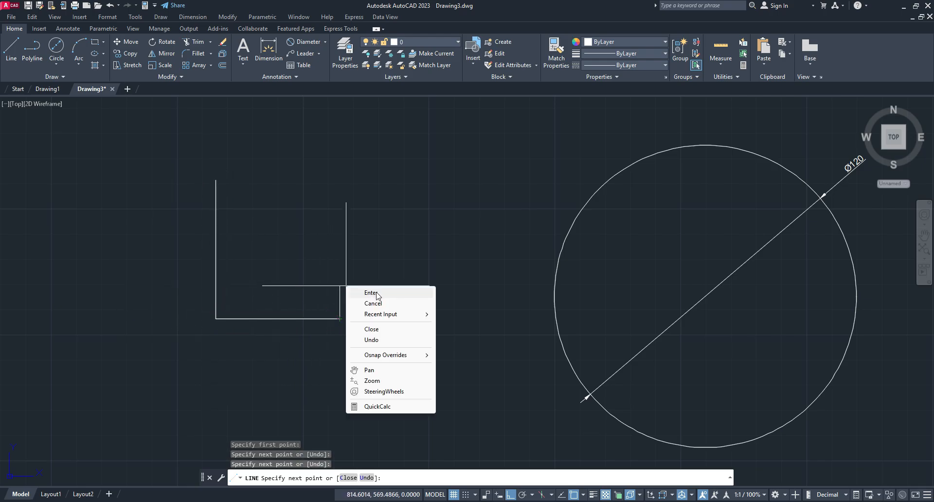
{"action": "left_click", "coordinate": [377, 292]}
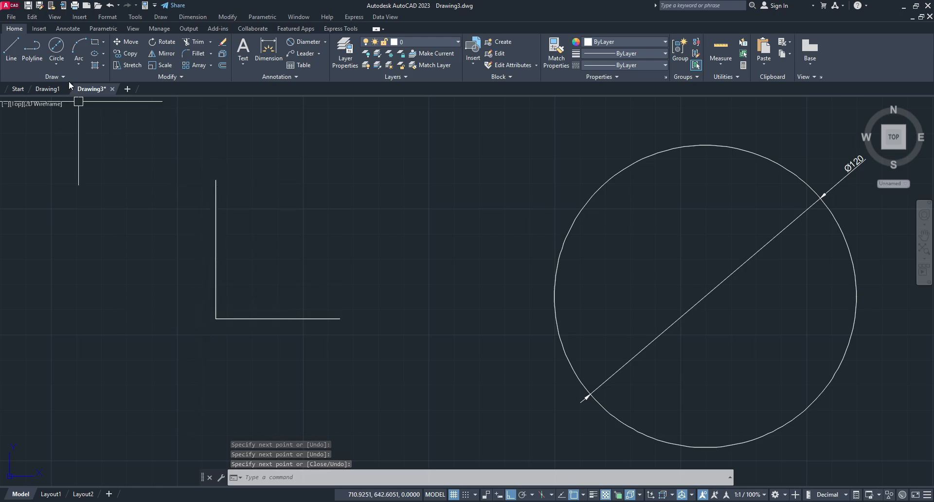
- Draw a 2-Point circle whose diameter runs between the upper and lower endpoints of the L-shape's vertical line
{"action": "left_click", "coordinate": [56, 63]}
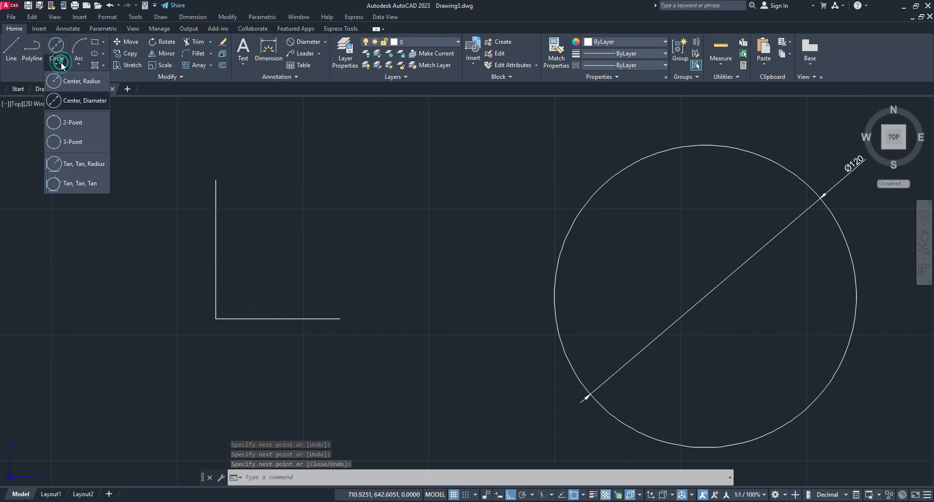
{"action": "left_click", "coordinate": [81, 125]}
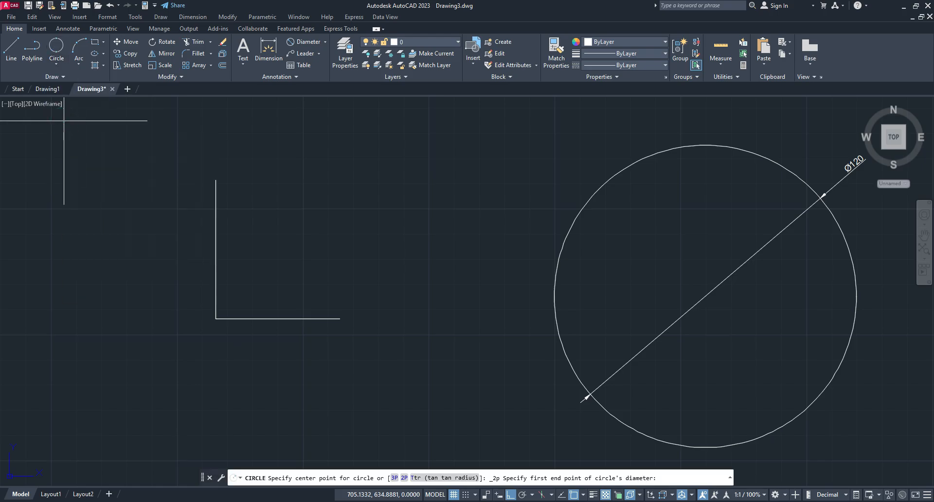
{"action": "left_click", "coordinate": [216, 180]}
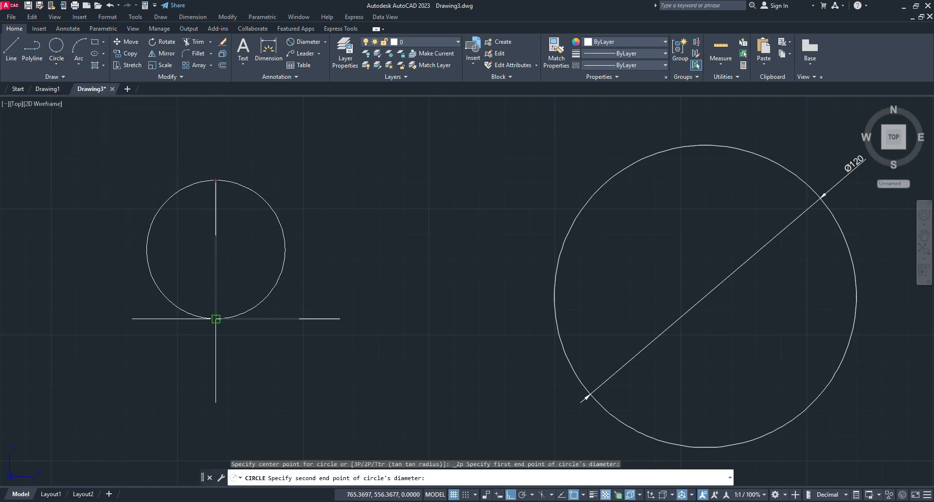
{"action": "left_click", "coordinate": [216, 320]}
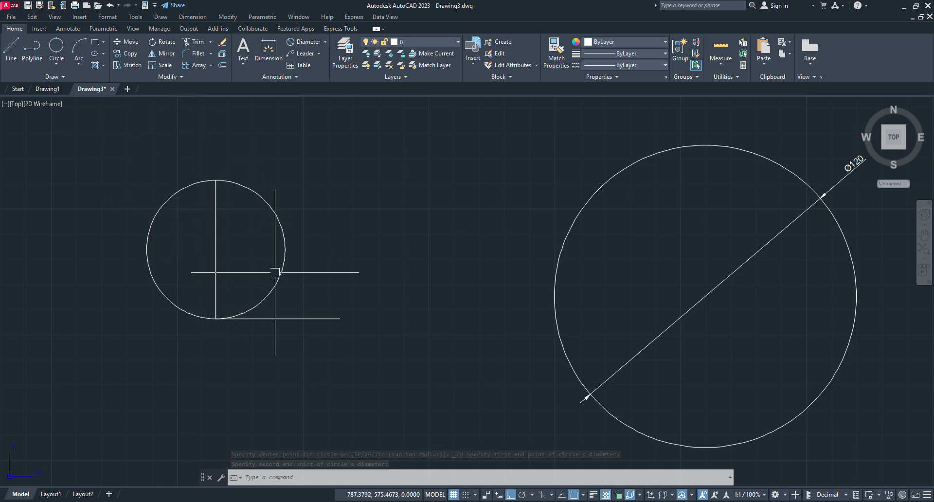
- Draw a 2-Point circle using the two endpoints of the L-shape's horizontal line as its diameter
{"action": "left_click", "coordinate": [56, 63]}
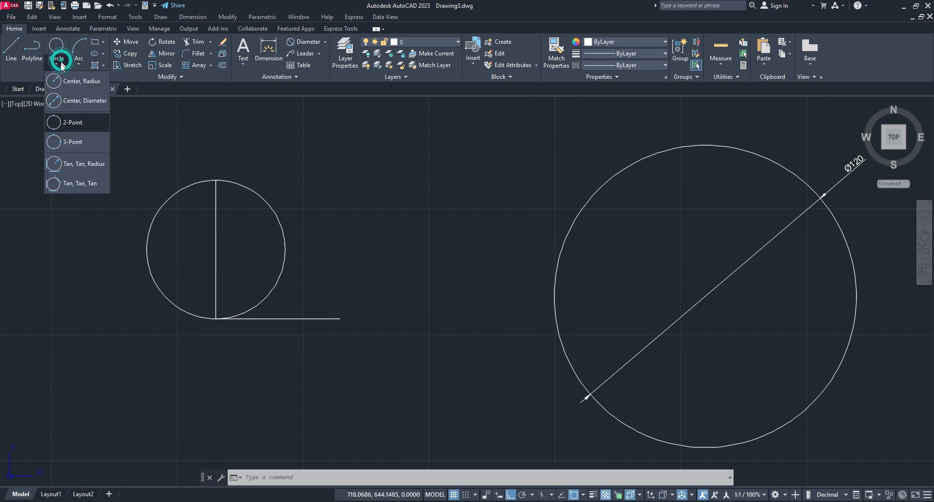
{"action": "left_click", "coordinate": [67, 126]}
{"action": "left_click", "coordinate": [340, 319]}
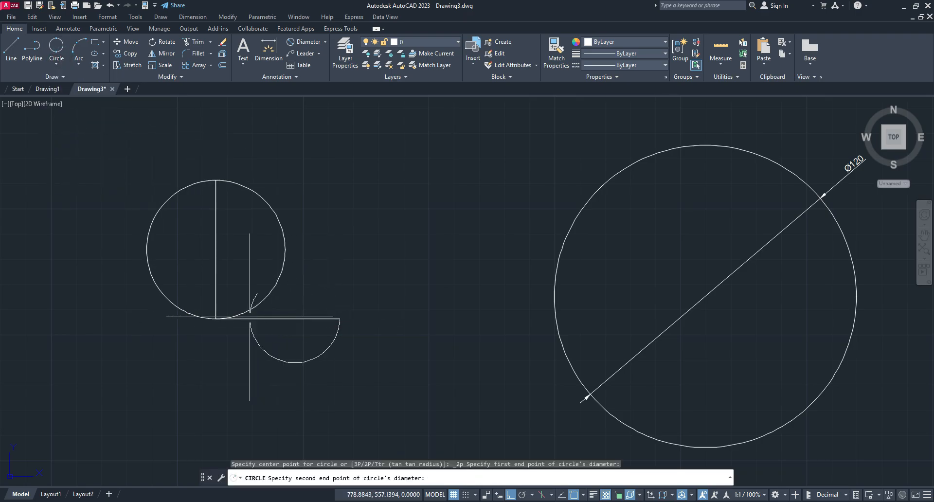
{"action": "left_click", "coordinate": [216, 319]}
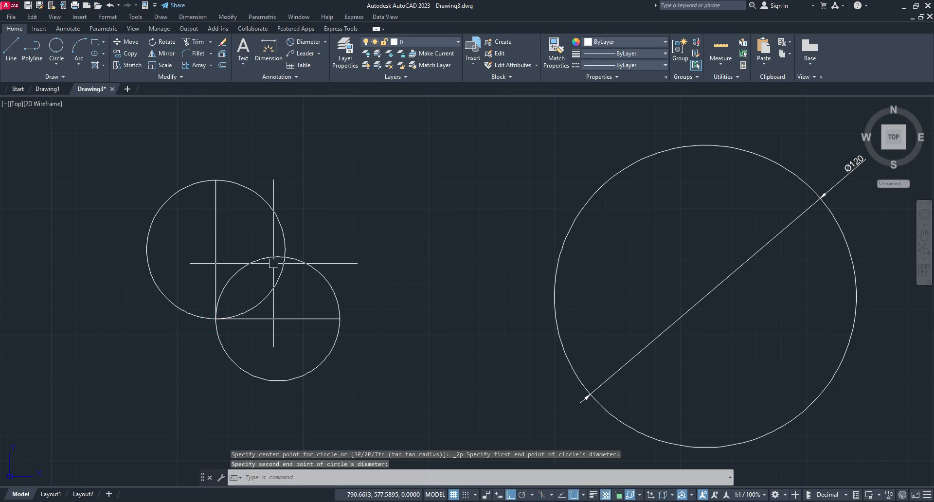
- Draw a 2-Point circle spanning the gap from the right edge of the 120 diameter circle to the left edge of the R50 circle
{"action": "mouse_move", "coordinate": [622, 289]}
{"action": "middle_mouse_down"}
{"action": "mouse_move", "coordinate": [594, 275]}
{"action": "mouse_move", "coordinate": [158, 265]}
{"action": "middle_mouse_up"}
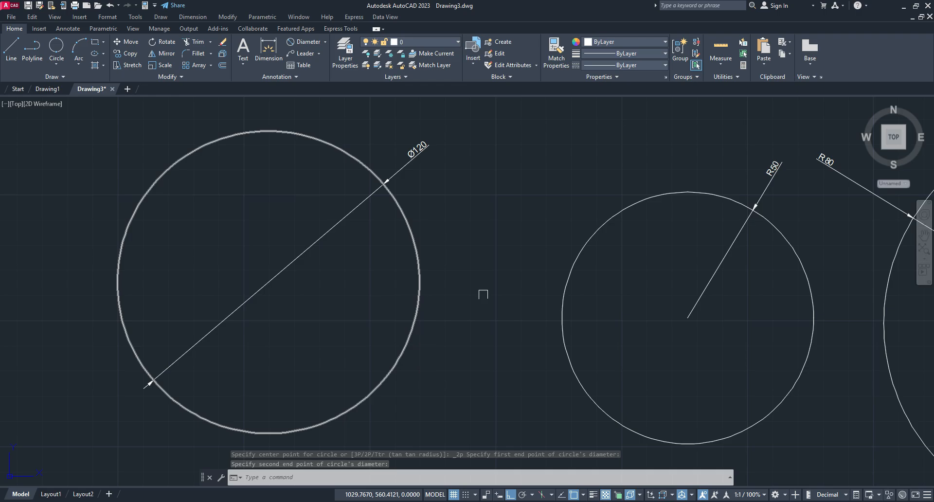
{"action": "left_click", "coordinate": [57, 64]}
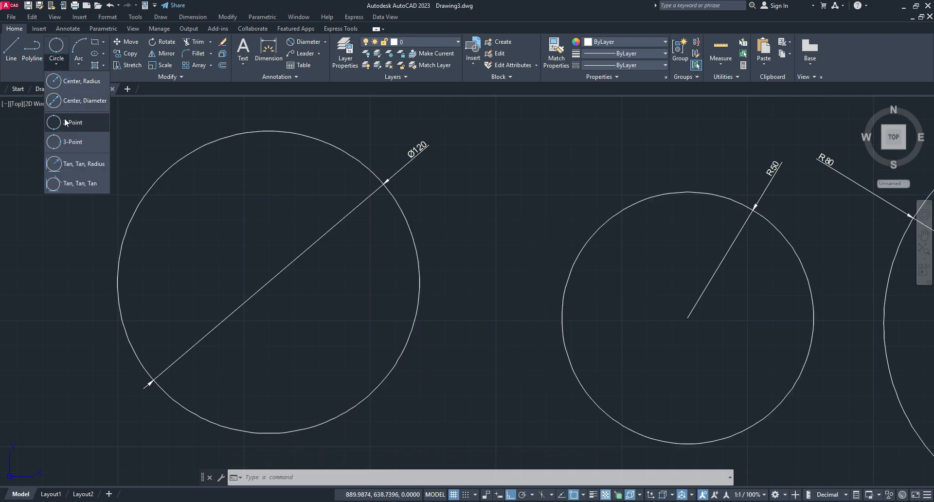
{"action": "left_click", "coordinate": [67, 124]}
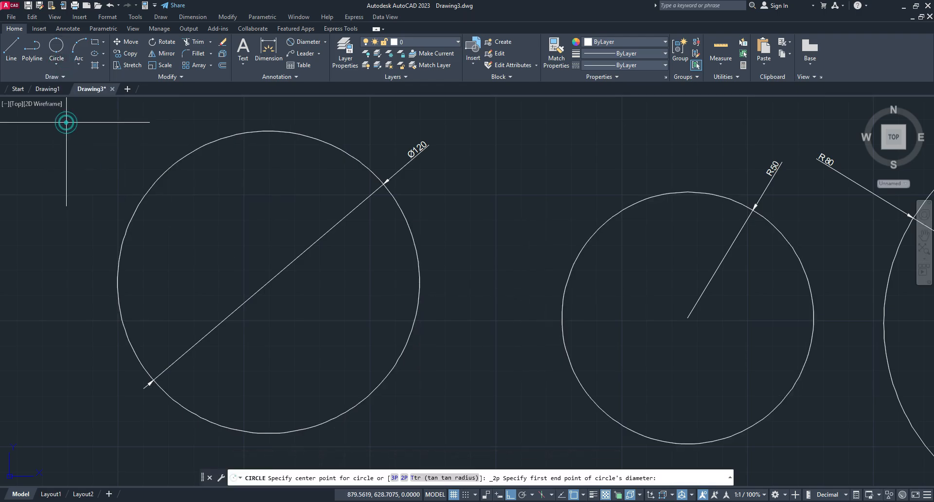
{"action": "left_click", "coordinate": [423, 303]}
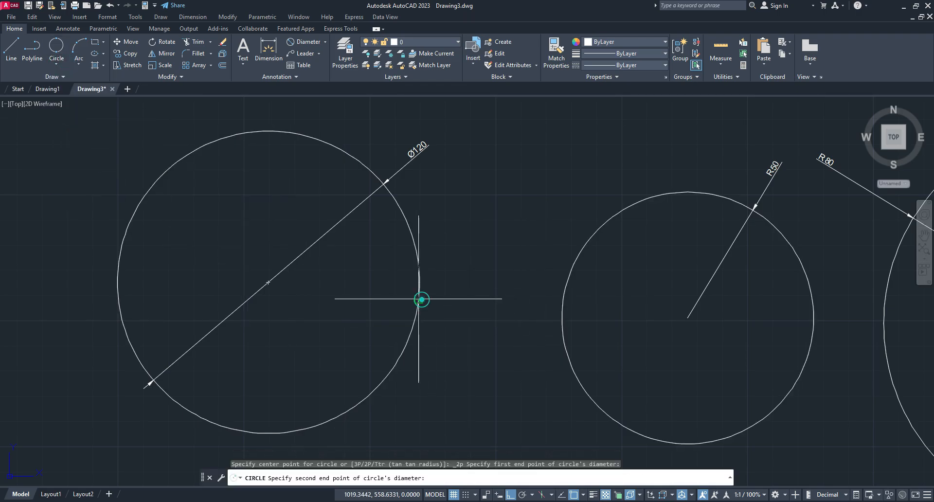
{"action": "left_click", "coordinate": [562, 314]}
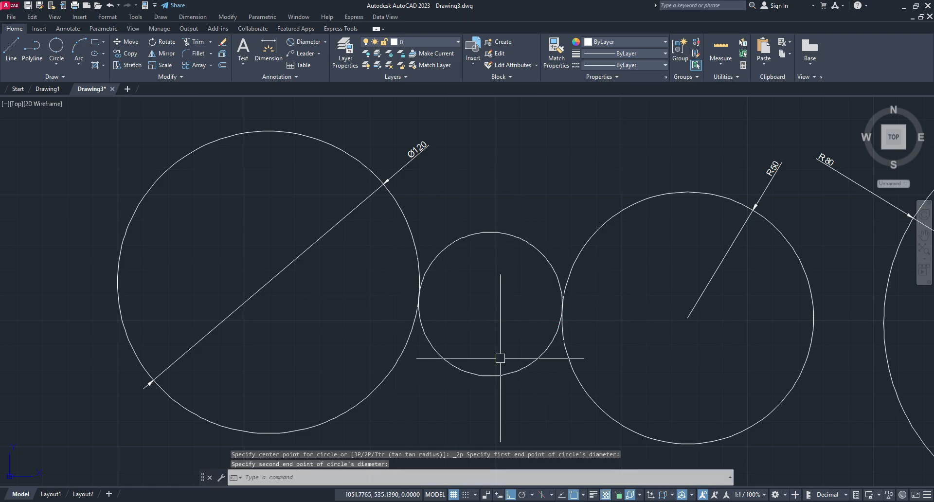
- Draw a 3-Point circle through three free points in the empty area left of the open stepped outline
{"action": "mouse_move", "coordinate": [559, 336]}
{"action": "middle_mouse_down"}
{"action": "mouse_move", "coordinate": [455, 307]}
{"action": "mouse_move", "coordinate": [453, 278]}
{"action": "middle_mouse_up"}
{"action": "middle_click_drag", "start_coordinate": [306, 360], "coordinate": [135, 317]}
{"action": "scroll", "coordinate": [344, 332], "scroll_direction": "down", "scroll_amount": 4}
{"action": "middle_click_drag", "start_coordinate": [356, 328], "coordinate": [684, 211]}
{"action": "scroll", "coordinate": [501, 254], "scroll_direction": "up", "scroll_amount": 4}
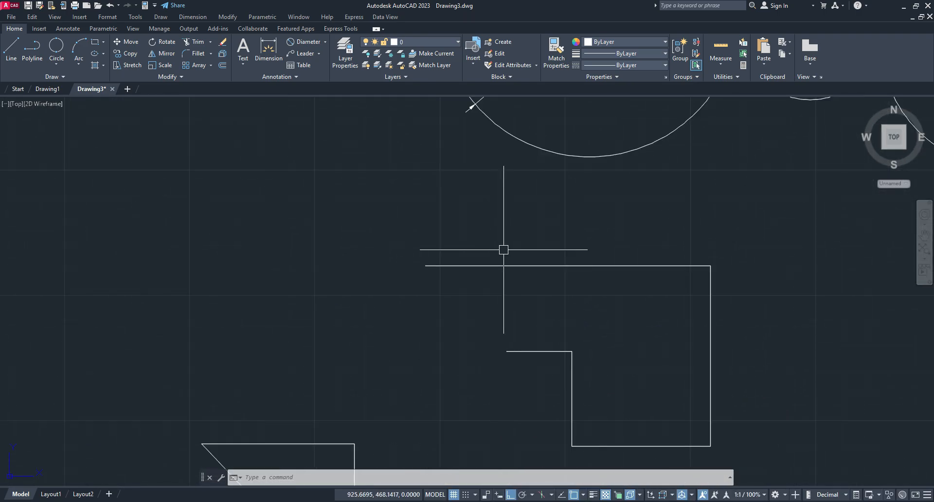
{"action": "left_click", "coordinate": [59, 64]}
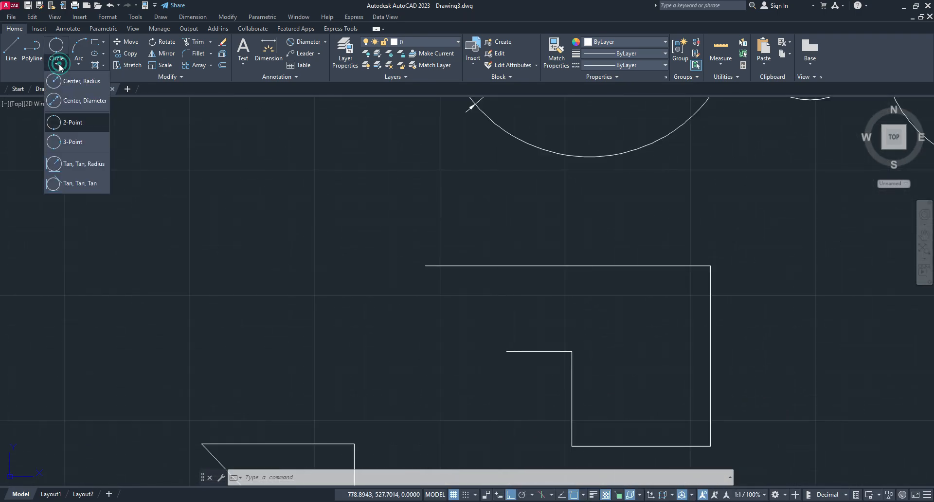
{"action": "left_click", "coordinate": [73, 141]}
{"action": "middle_click_drag", "start_coordinate": [376, 264], "coordinate": [562, 296]}
{"action": "left_click", "coordinate": [236, 263]}
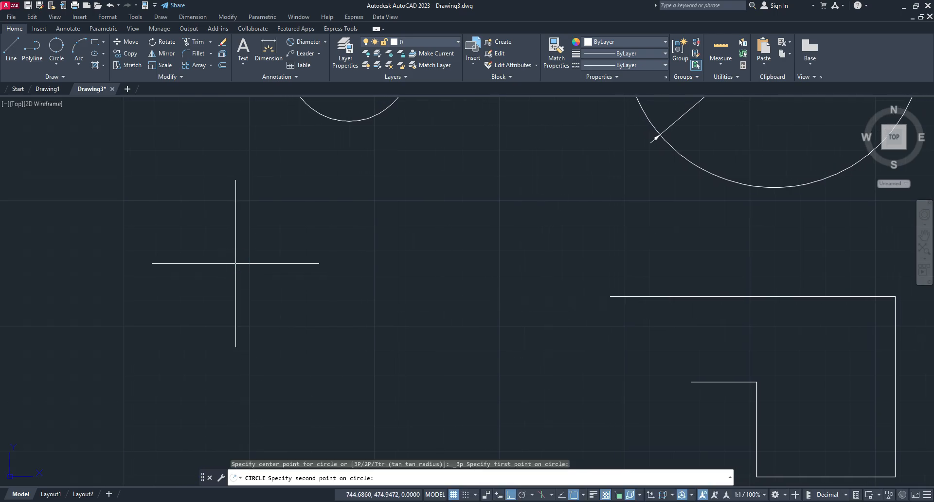
{"action": "left_click", "coordinate": [352, 224]}
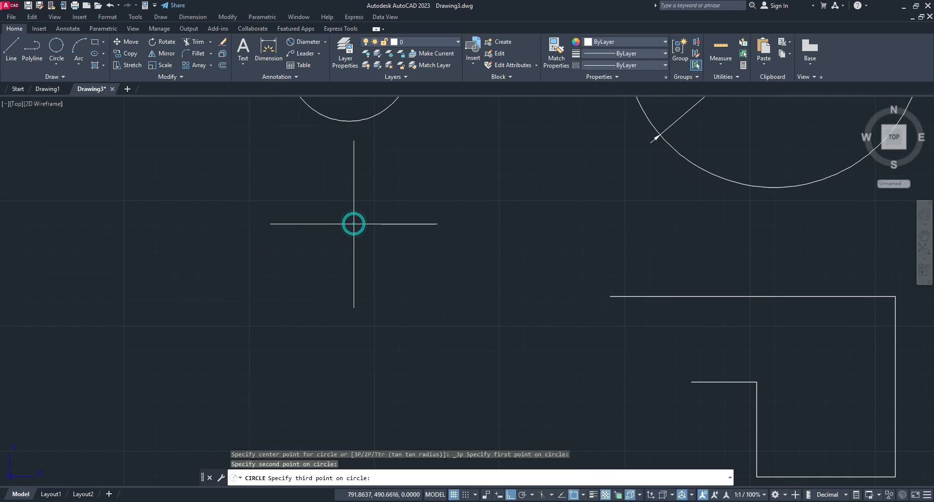
{"action": "left_click", "coordinate": [388, 329]}
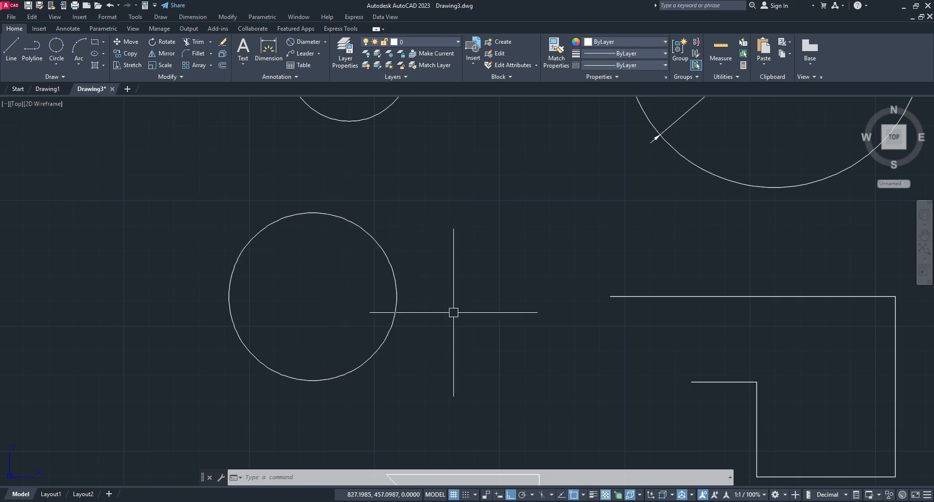
- Draw a 3-Point circle through the three corners of the smaller right triangle
{"action": "middle_click_drag", "start_coordinate": [488, 340], "coordinate": [444, 188]}
{"action": "middle_click_drag", "start_coordinate": [445, 302], "coordinate": [422, 213]}
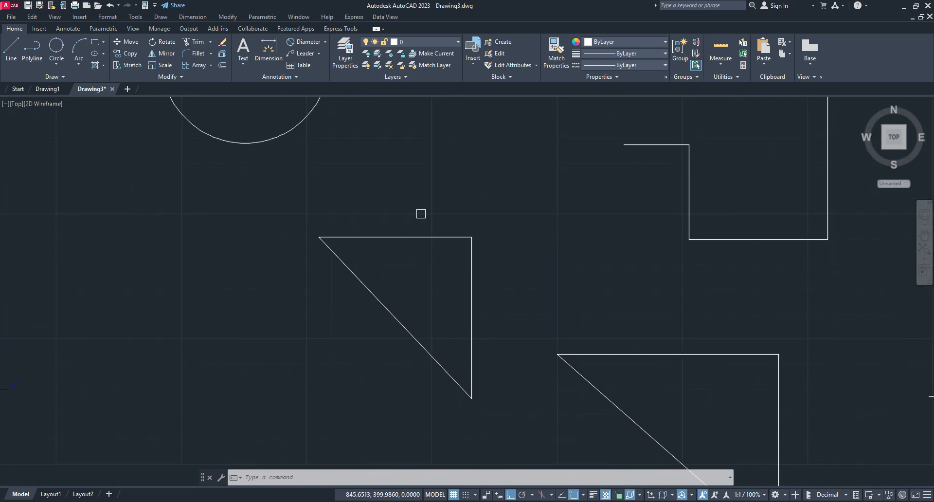
{"action": "left_click", "coordinate": [55, 64]}
{"action": "left_click", "coordinate": [68, 139]}
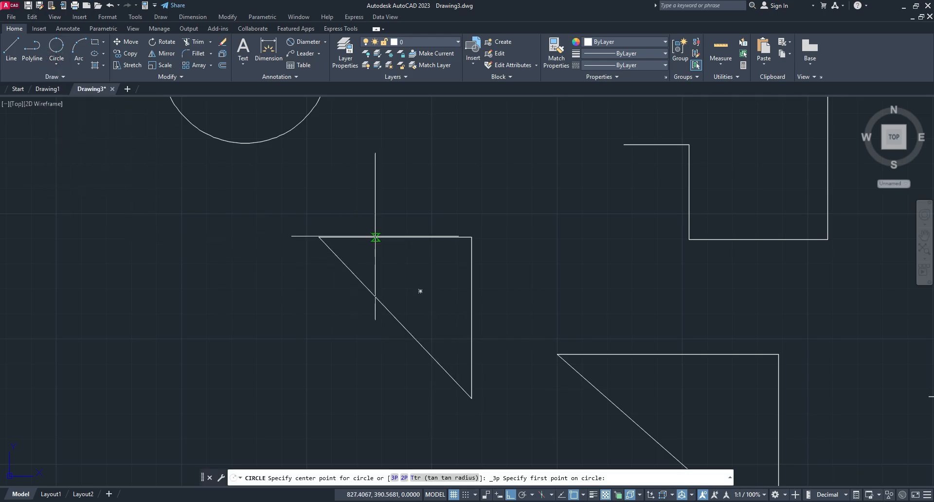
{"action": "left_click", "coordinate": [318, 238]}
{"action": "left_click", "coordinate": [472, 237]}
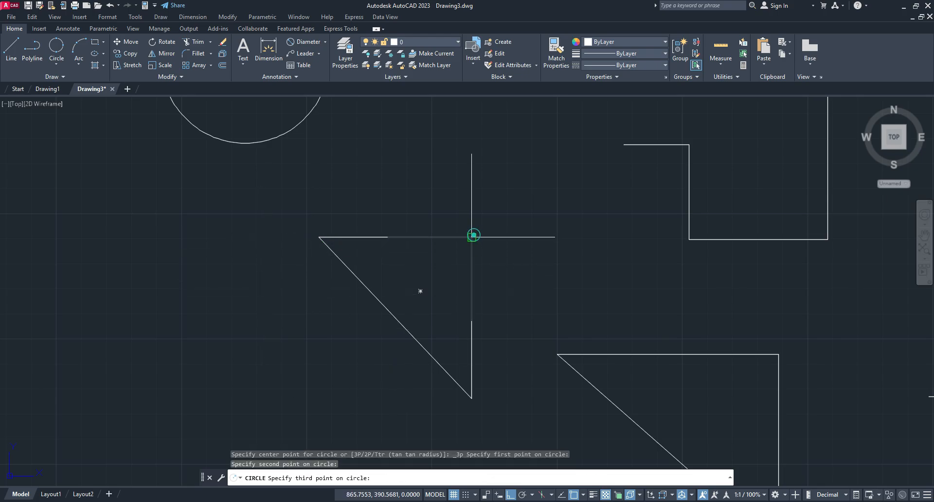
{"action": "left_click", "coordinate": [472, 398]}
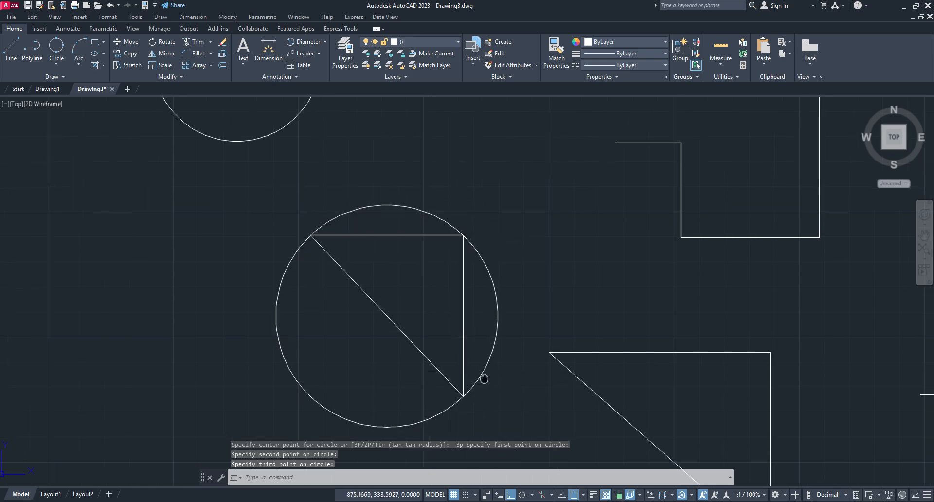
- Draw a 3-Point circle through the three corners of the larger right triangle
{"action": "mouse_move", "coordinate": [483, 377]}
{"action": "middle_mouse_down"}
{"action": "mouse_move", "coordinate": [344, 284]}
{"action": "mouse_move", "coordinate": [318, 280]}
{"action": "middle_mouse_up"}
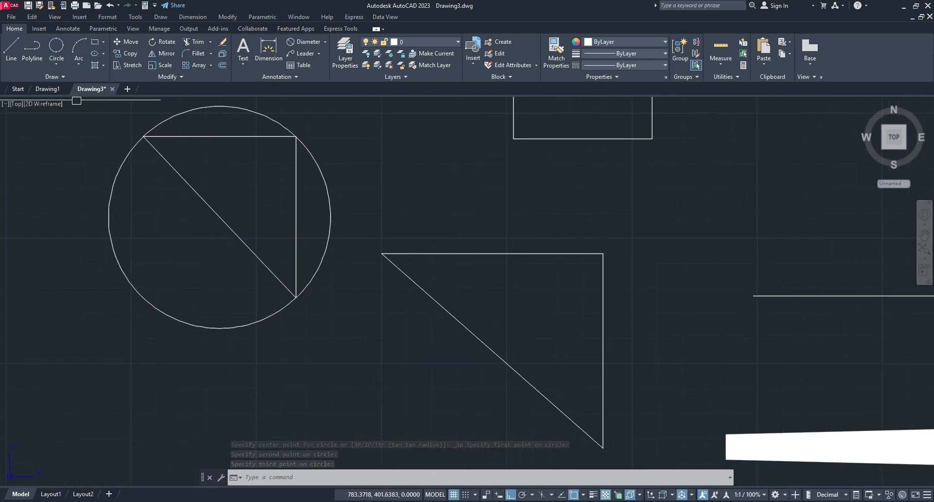
{"action": "left_click", "coordinate": [53, 67]}
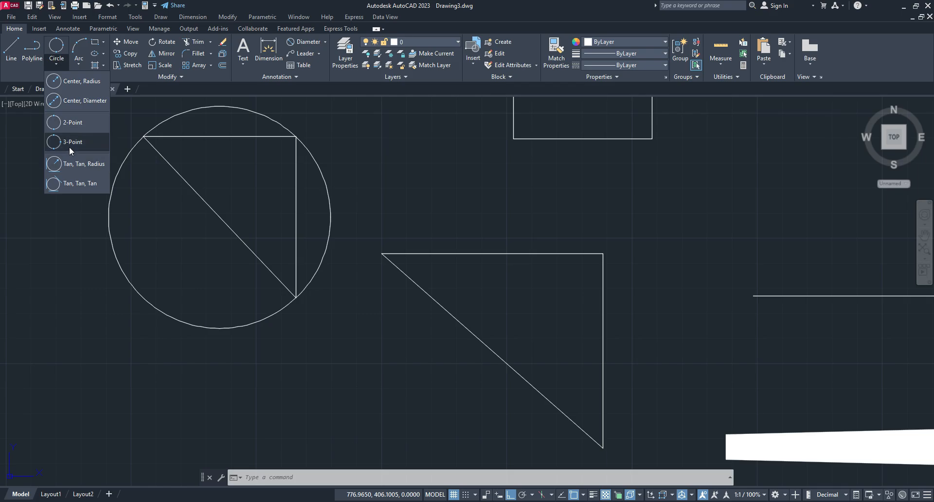
{"action": "left_click", "coordinate": [72, 142]}
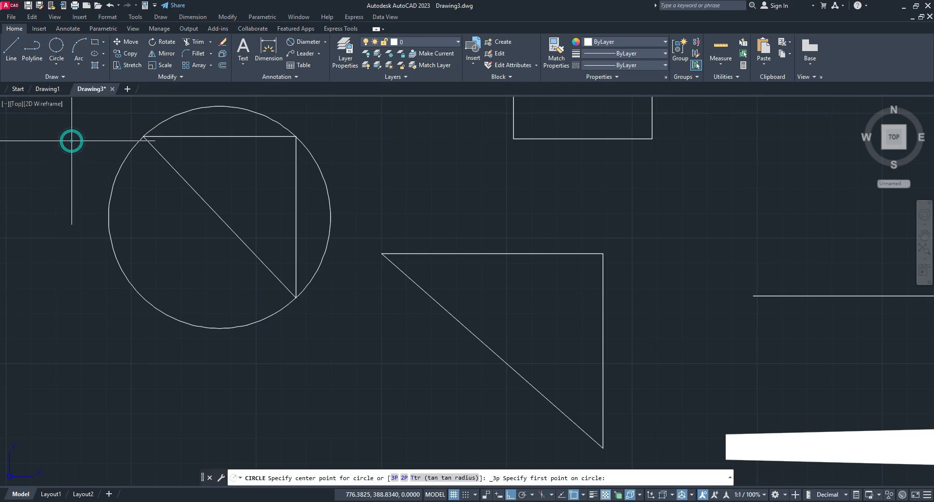
{"action": "left_click", "coordinate": [382, 254]}
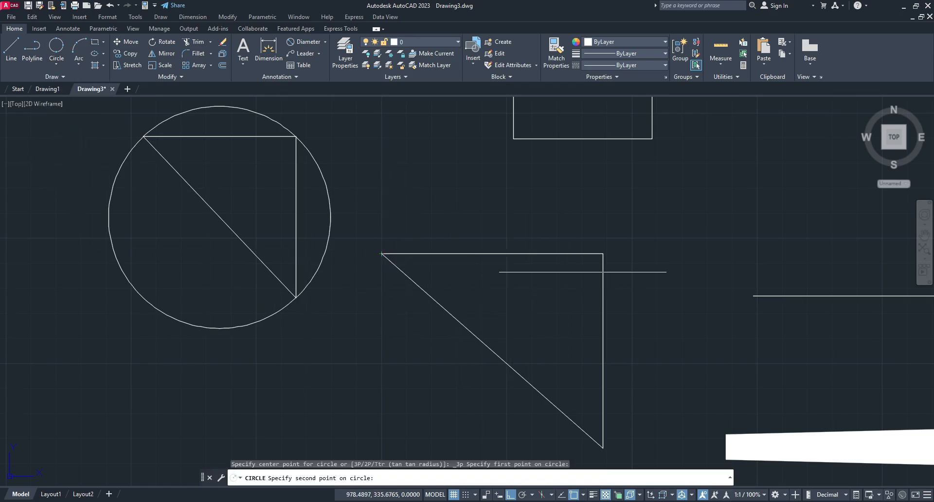
{"action": "left_click", "coordinate": [604, 254]}
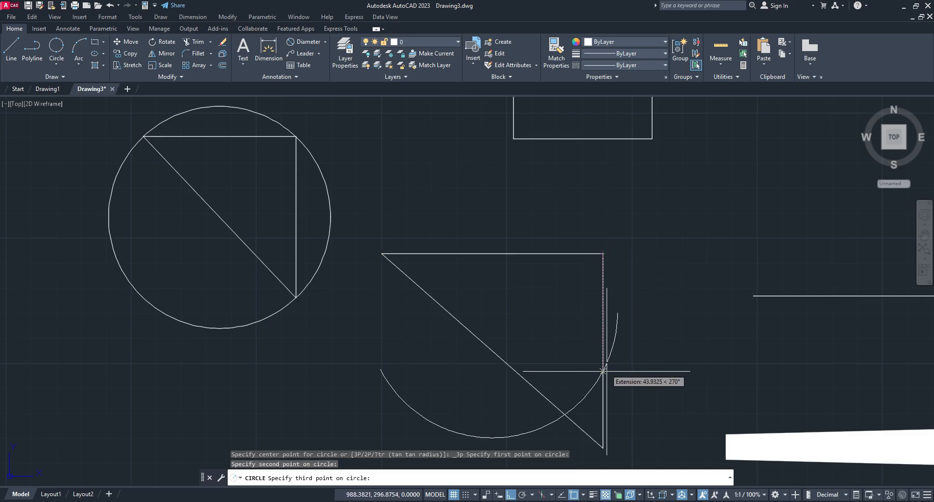
{"action": "left_click", "coordinate": [604, 447]}
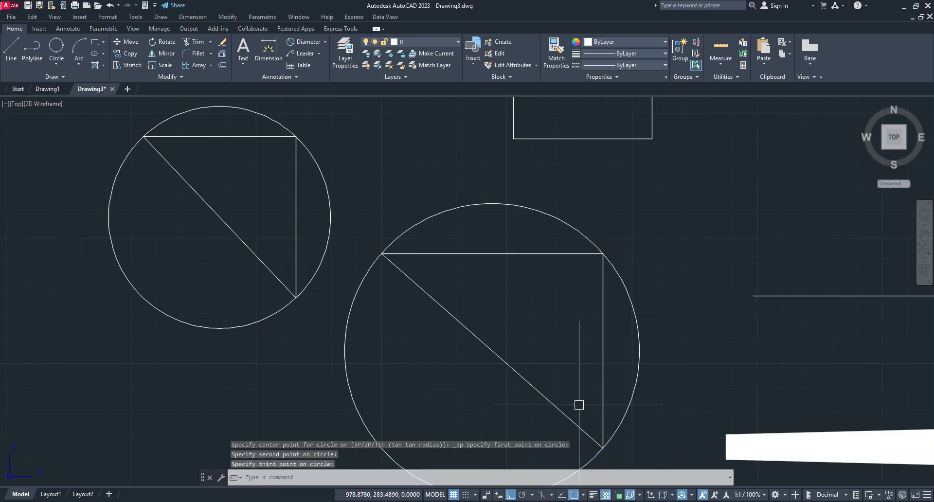
{"action": "middle_click_drag", "start_coordinate": [579, 405], "coordinate": [606, 339]}
{"action": "middle_click_drag", "start_coordinate": [471, 259], "coordinate": [506, 287]}
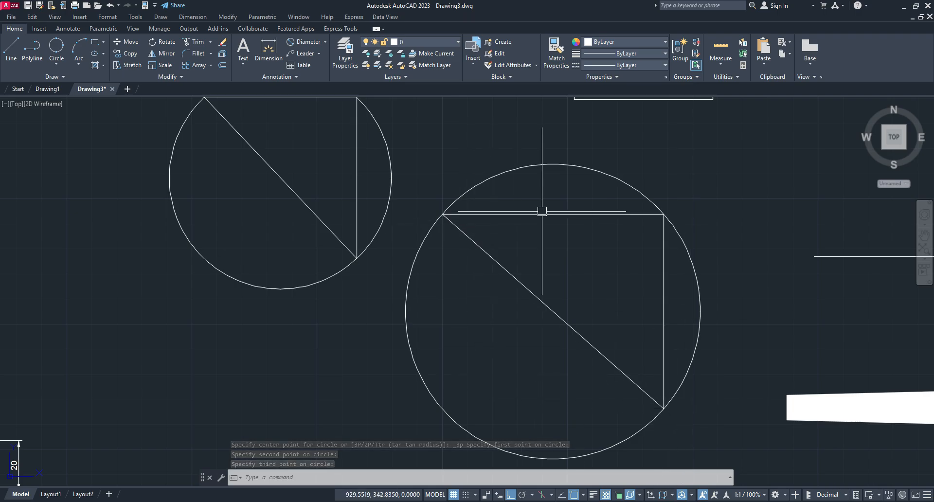
{"action": "middle_click_drag", "start_coordinate": [350, 165], "coordinate": [253, 200]}
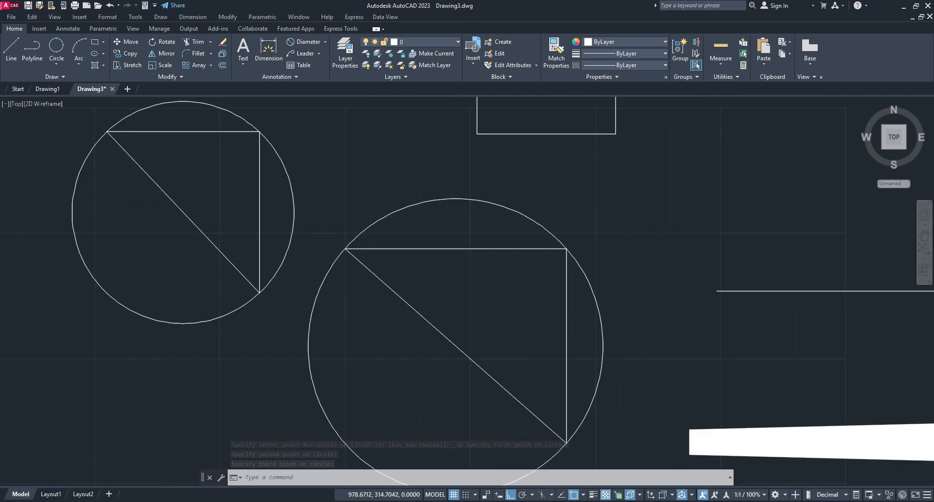
{"action": "left_click", "coordinate": [60, 64]}
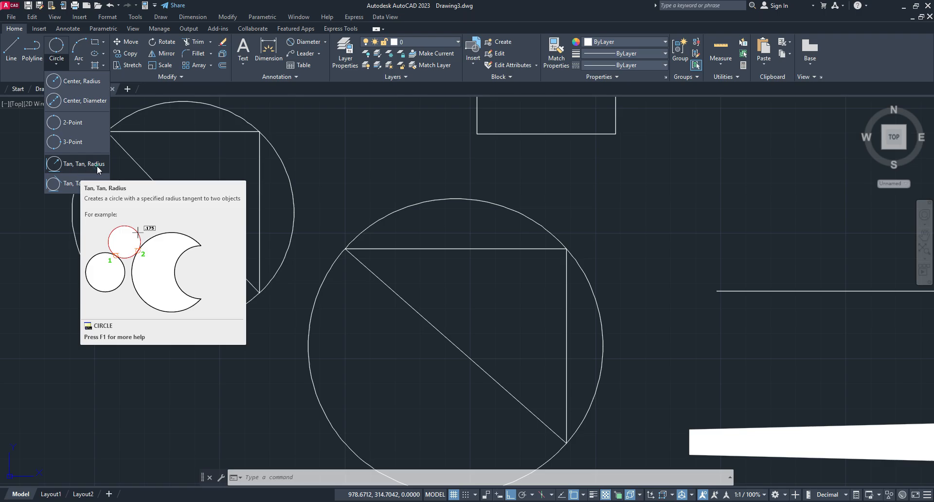
{"action": "left_click", "coordinate": [75, 165]}
- Draw an open L from a vertical line and a horizontal line in the empty area left of the two overlapping circles
{"action": "mouse_move", "coordinate": [603, 251]}
{"action": "middle_mouse_down"}
{"action": "mouse_move", "coordinate": [544, 281]}
{"action": "mouse_move", "coordinate": [303, 325]}
{"action": "mouse_move", "coordinate": [298, 136]}
{"action": "mouse_move", "coordinate": [346, 308]}
{"action": "mouse_move", "coordinate": [583, 203]}
{"action": "middle_mouse_up"}
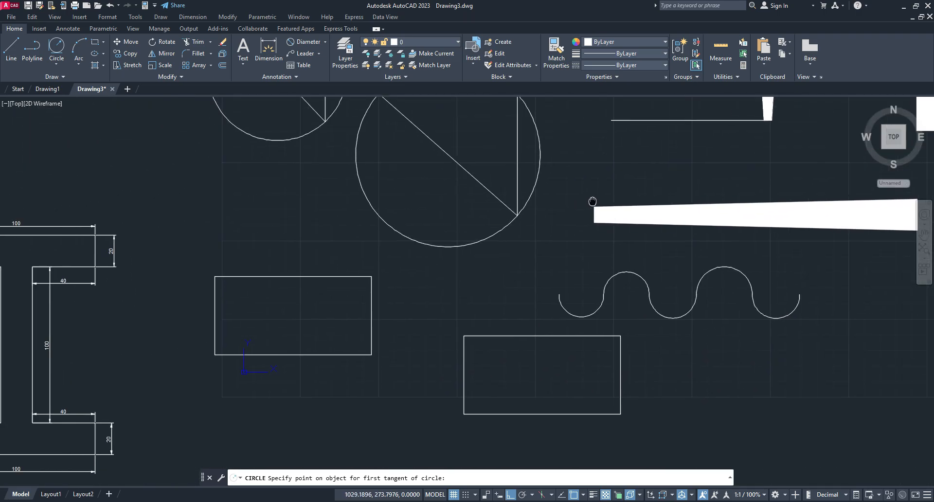
{"action": "middle_click_drag", "start_coordinate": [382, 317], "coordinate": [442, 286]}
{"action": "middle_click_drag", "start_coordinate": [329, 307], "coordinate": [785, 221]}
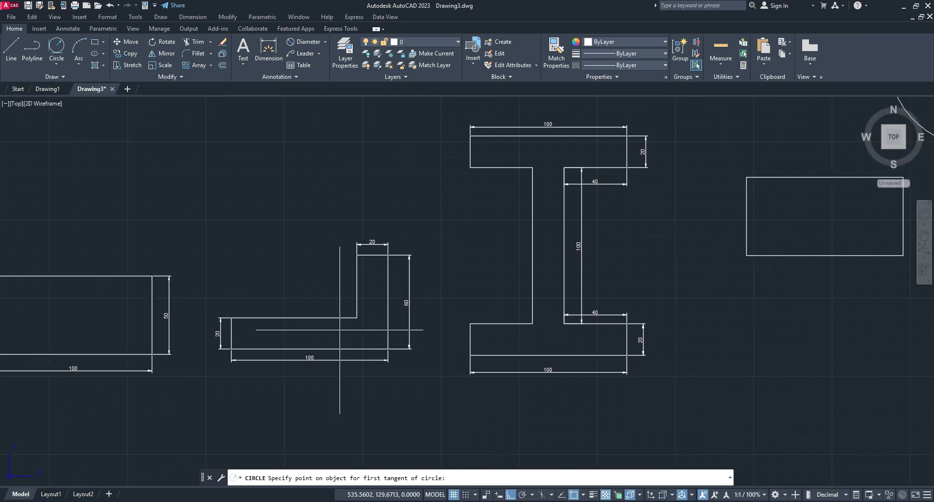
{"action": "middle_click_drag", "start_coordinate": [341, 329], "coordinate": [628, 453]}
{"action": "middle_click_drag", "start_coordinate": [647, 273], "coordinate": [372, 427]}
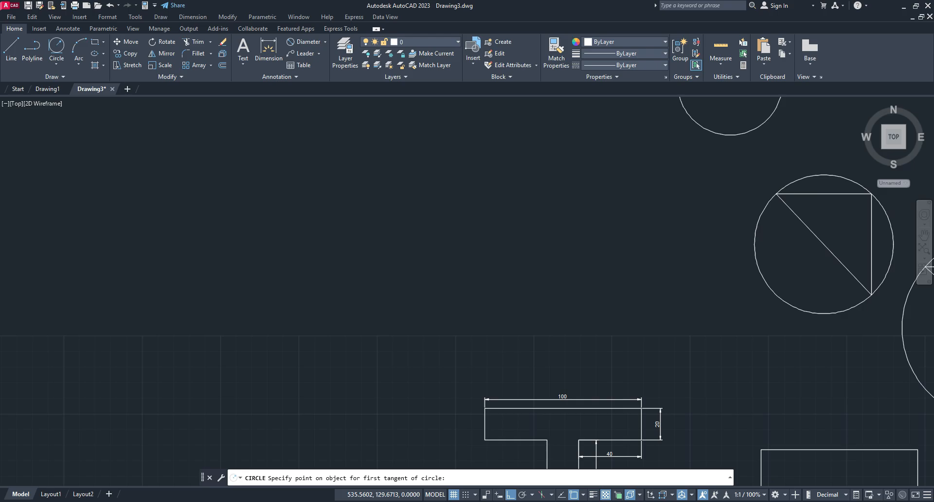
{"action": "middle_click_drag", "start_coordinate": [572, 255], "coordinate": [159, 472]}
{"action": "middle_click_drag", "start_coordinate": [404, 145], "coordinate": [380, 256]}
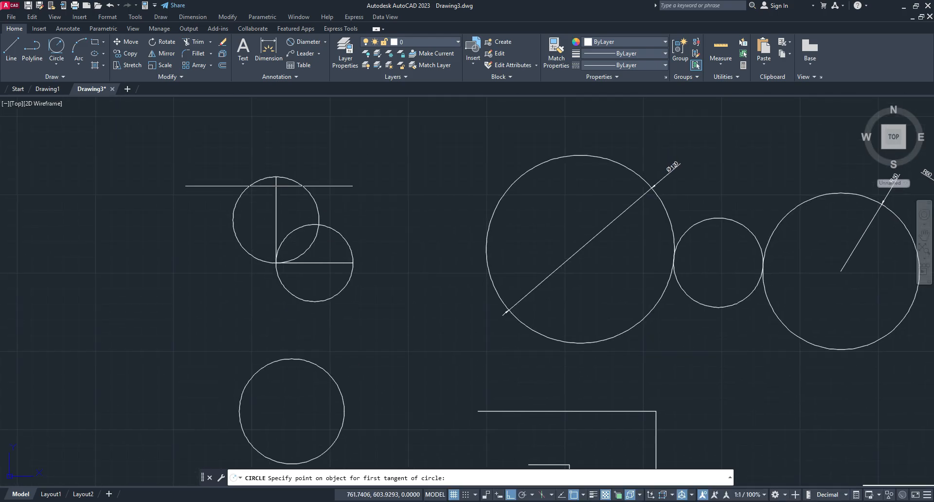
{"action": "scroll", "coordinate": [268, 182], "scroll_direction": "up", "scroll_amount": 2}
{"action": "middle_click_drag", "start_coordinate": [330, 306], "coordinate": [668, 179]}
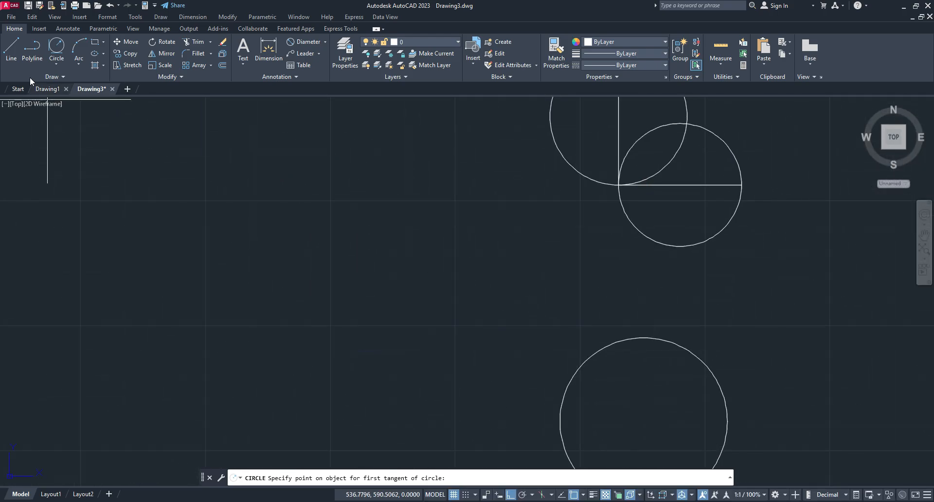
{"action": "left_click", "coordinate": [11, 49]}
{"action": "left_click", "coordinate": [247, 168]}
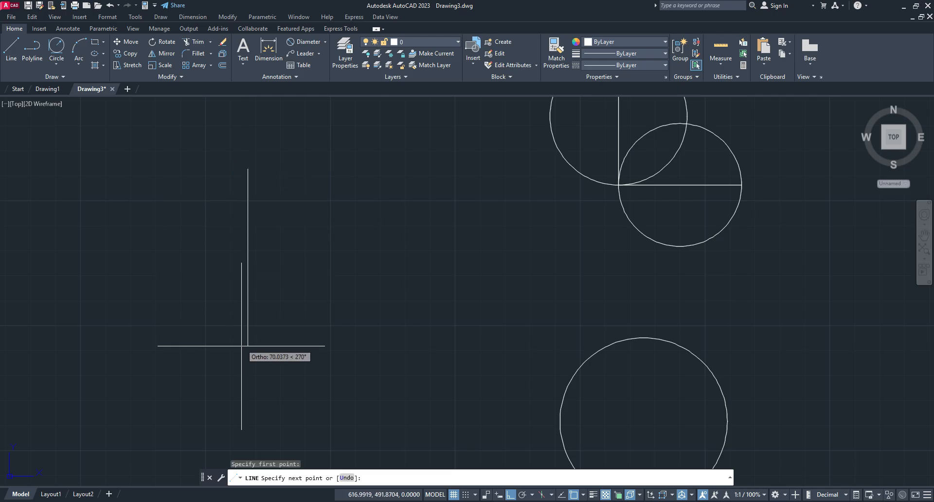
{"action": "left_click", "coordinate": [248, 316]}
{"action": "left_click", "coordinate": [411, 316]}
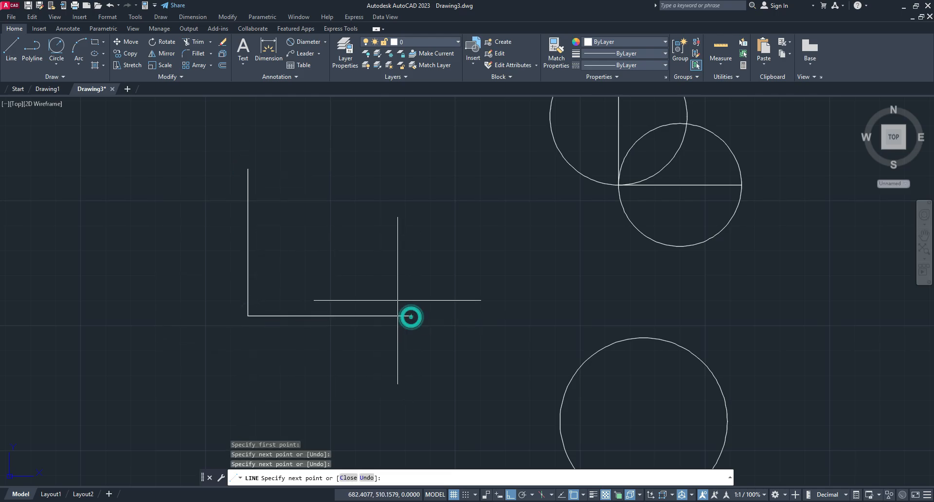
{"action": "key", "text": "Return"}
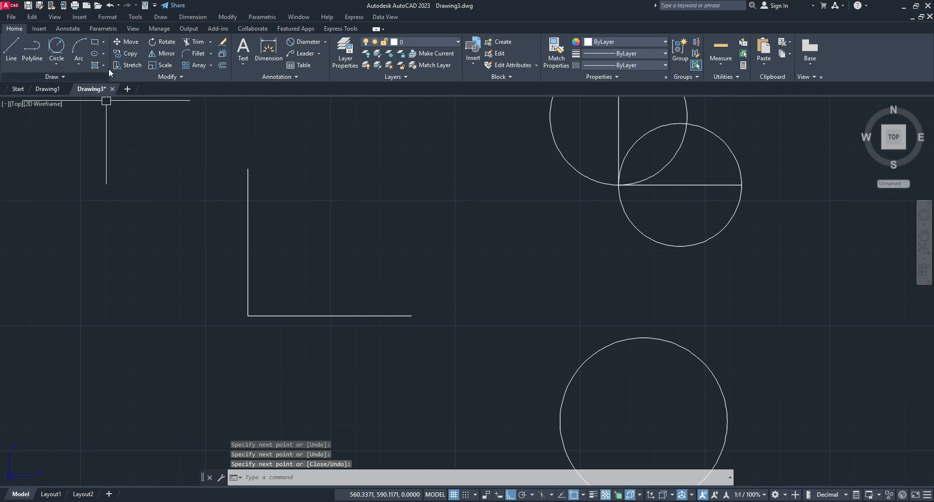
- Draw a Tan, Tan, Radius circle with radius 25 tangent to the vertical and horizontal lines of the L
{"action": "left_click", "coordinate": [57, 62]}
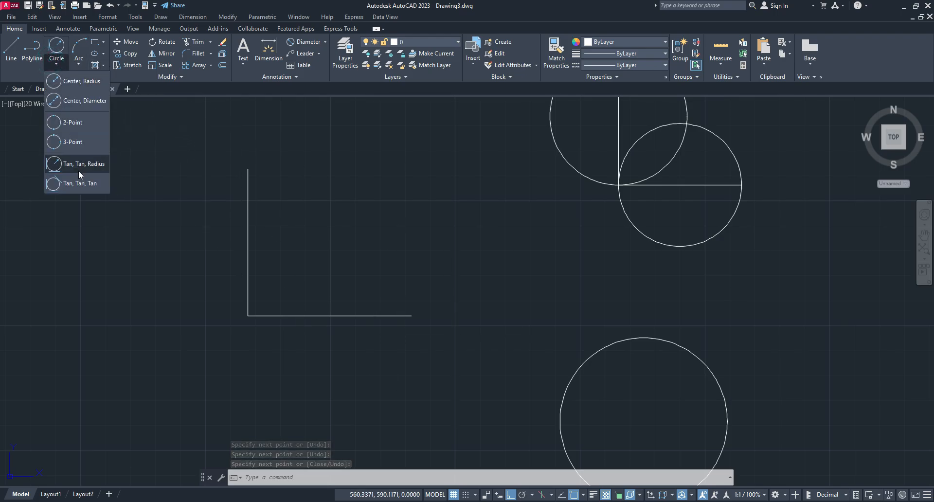
{"action": "left_click", "coordinate": [79, 169]}
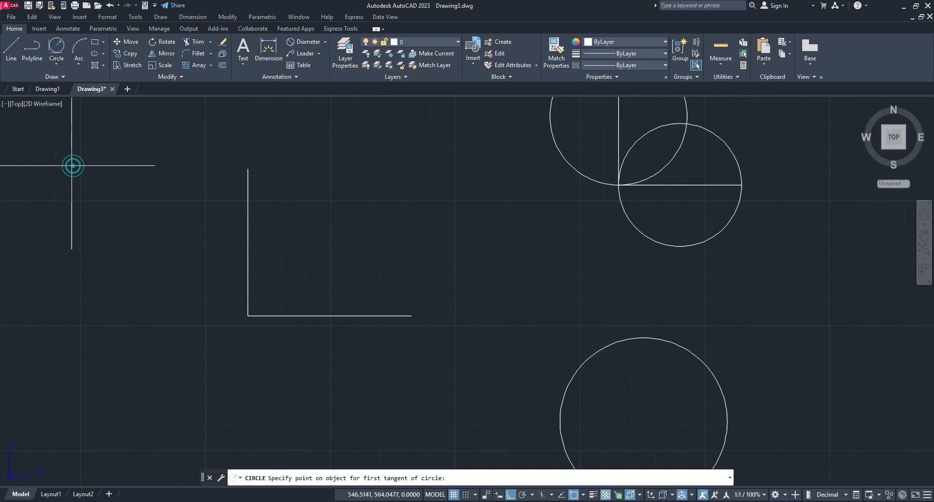
{"action": "left_click", "coordinate": [248, 251]}
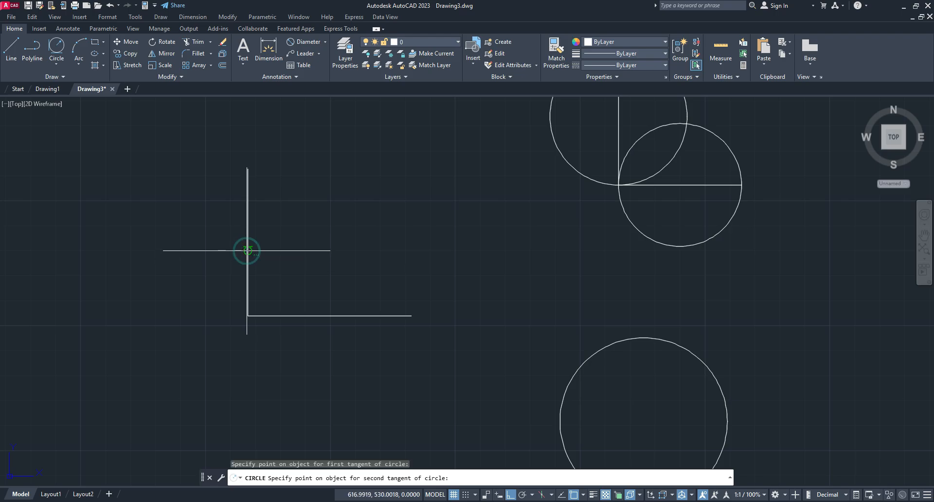
{"action": "left_click", "coordinate": [330, 316]}
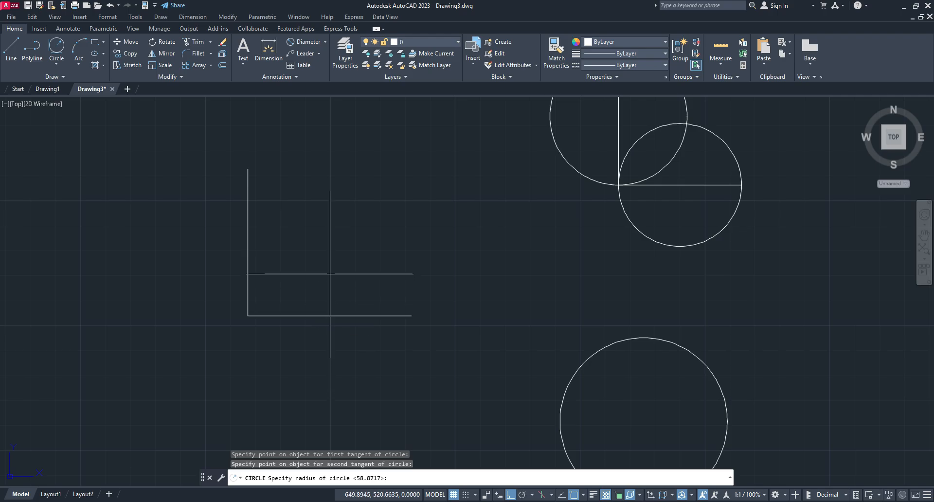
{"action": "key", "text": "Return"}
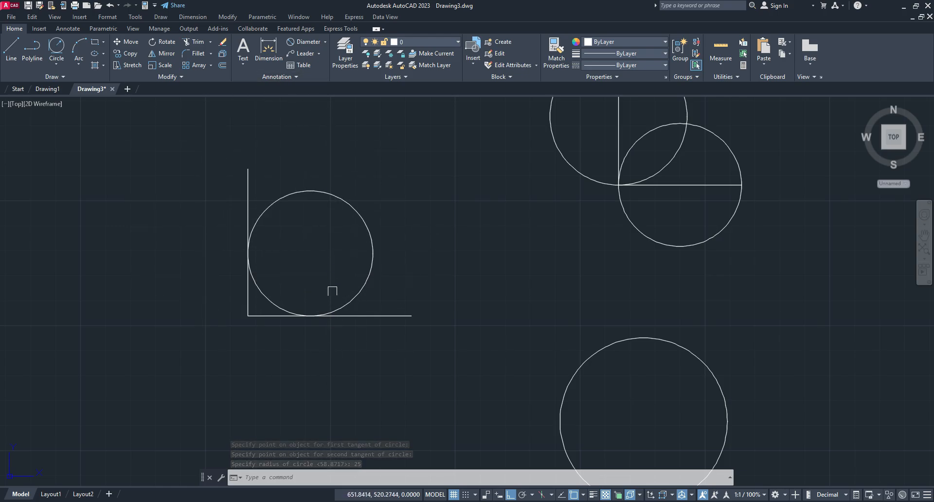
- Draw a Tan, Tan, Radius circle with radius 10 tangent to the top edge and the hypotenuse of the smaller right triangle
{"action": "middle_click_drag", "start_coordinate": [332, 291], "coordinate": [394, 240]}
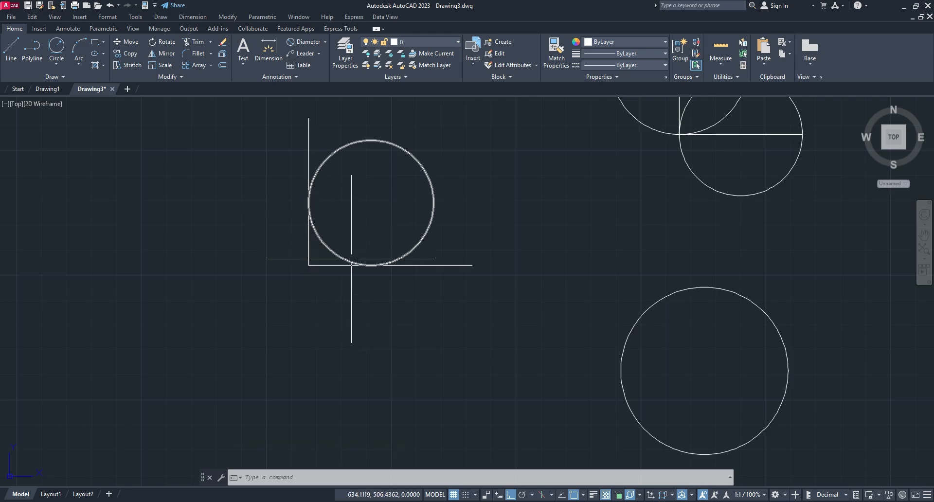
{"action": "middle_click_drag", "start_coordinate": [419, 275], "coordinate": [420, 193]}
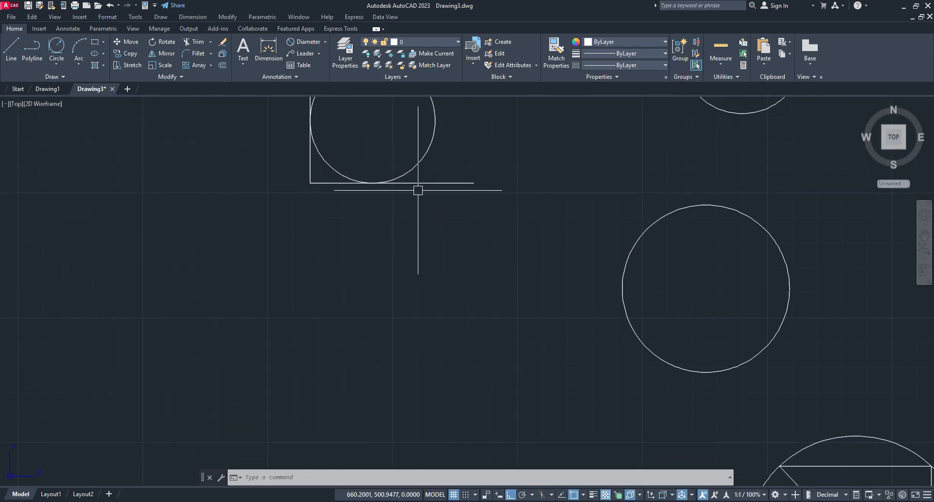
{"action": "left_click", "coordinate": [58, 65]}
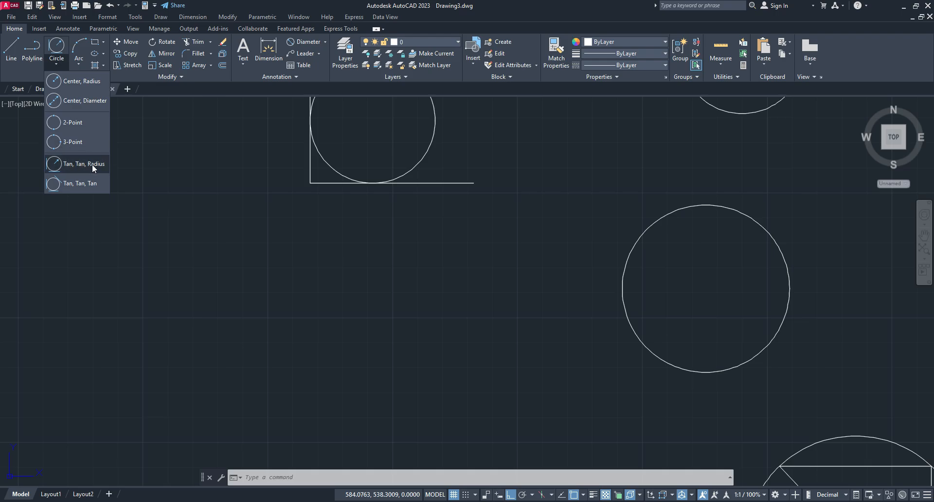
{"action": "left_click", "coordinate": [78, 165]}
{"action": "middle_click_drag", "start_coordinate": [586, 316], "coordinate": [270, 91]}
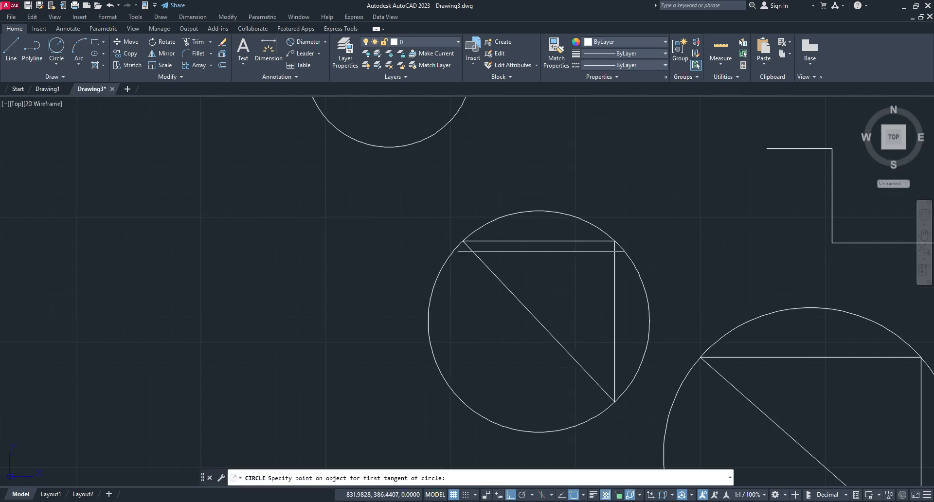
{"action": "middle_click_drag", "start_coordinate": [575, 252], "coordinate": [482, 211]}
{"action": "scroll", "coordinate": [475, 205], "scroll_direction": "up", "scroll_amount": 2}
{"action": "scroll", "coordinate": [367, 203], "scroll_direction": "up", "scroll_amount": 4}
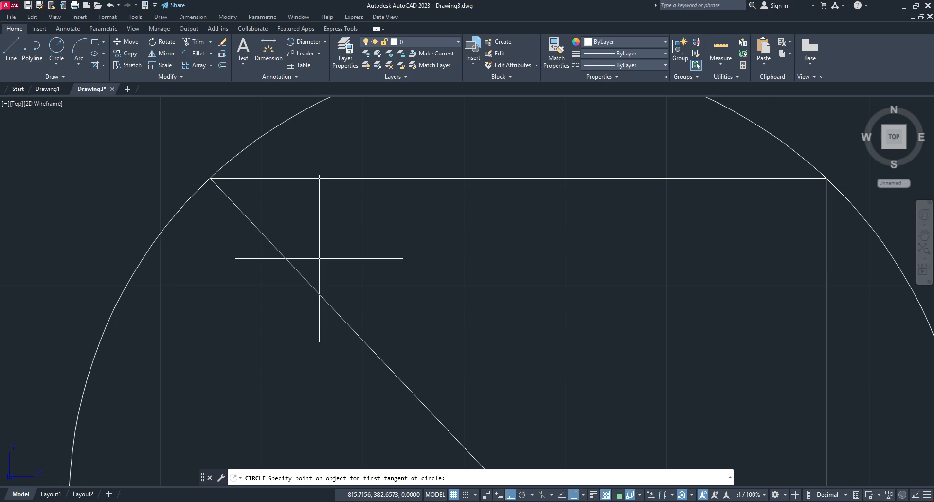
{"action": "middle_click_drag", "start_coordinate": [417, 233], "coordinate": [357, 173]}
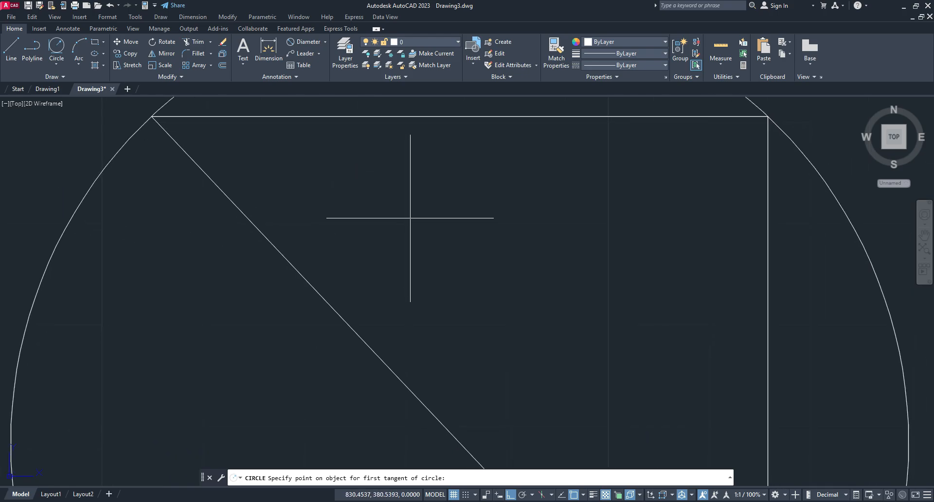
{"action": "middle_click_drag", "start_coordinate": [411, 217], "coordinate": [400, 253]}
{"action": "left_click", "coordinate": [367, 154]}
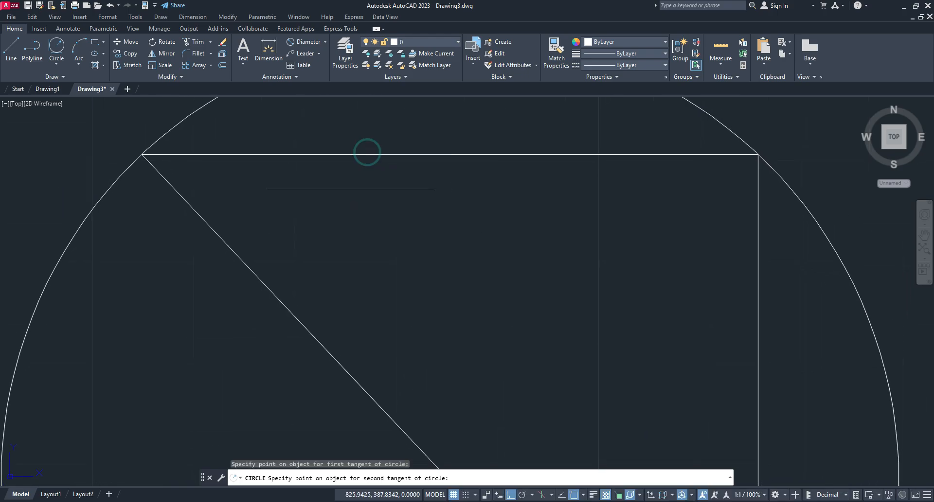
{"action": "left_click", "coordinate": [287, 302]}
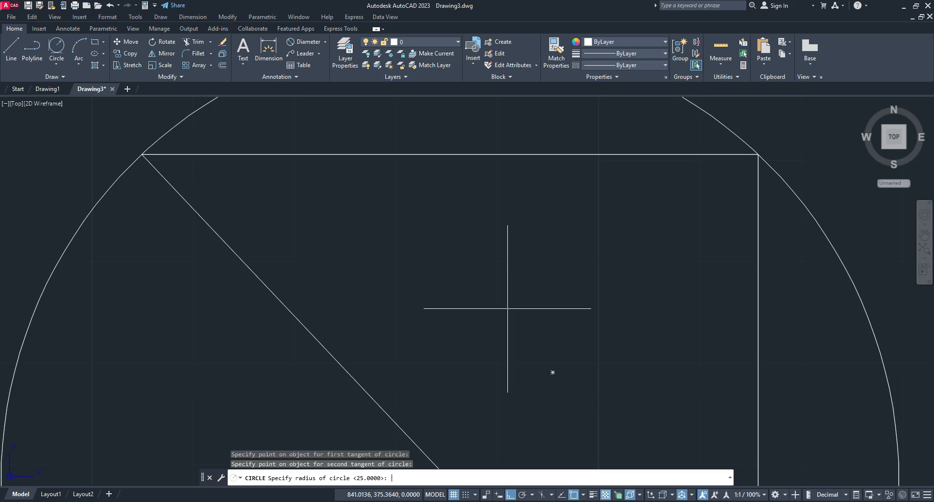
{"action": "key", "text": "Return"}
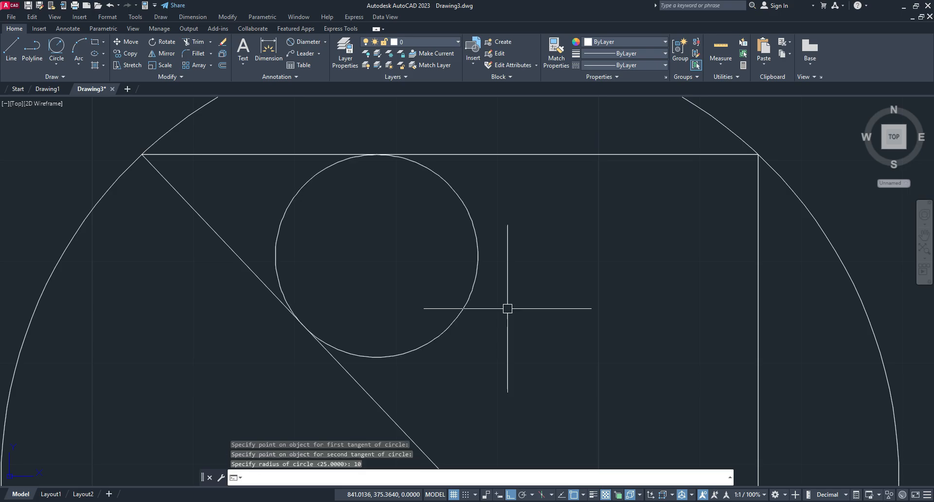
- Add a radius dimension to the small tangent circle inside the smaller triangle, with its text outside that circle
{"action": "scroll", "coordinate": [508, 309], "scroll_direction": "down", "scroll_amount": 4}
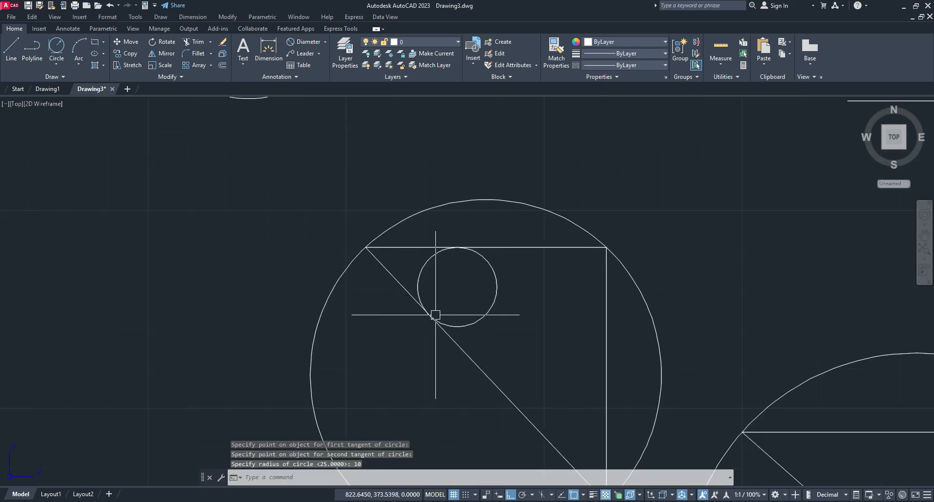
{"action": "middle_click_drag", "start_coordinate": [473, 238], "coordinate": [419, 209]}
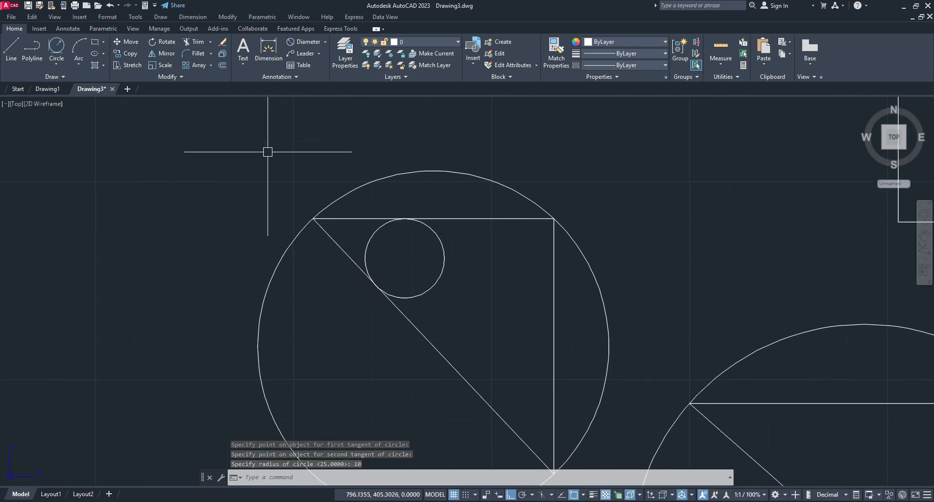
{"action": "left_click", "coordinate": [324, 44]}
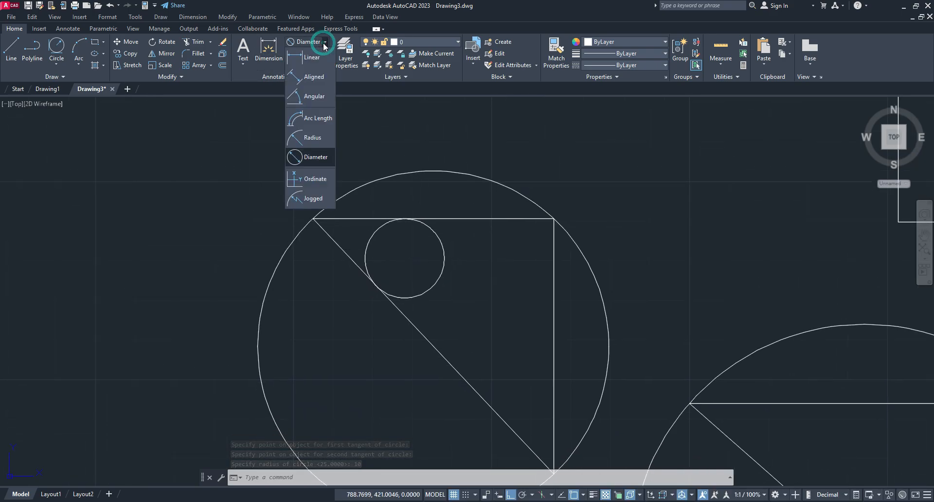
{"action": "left_click", "coordinate": [310, 136]}
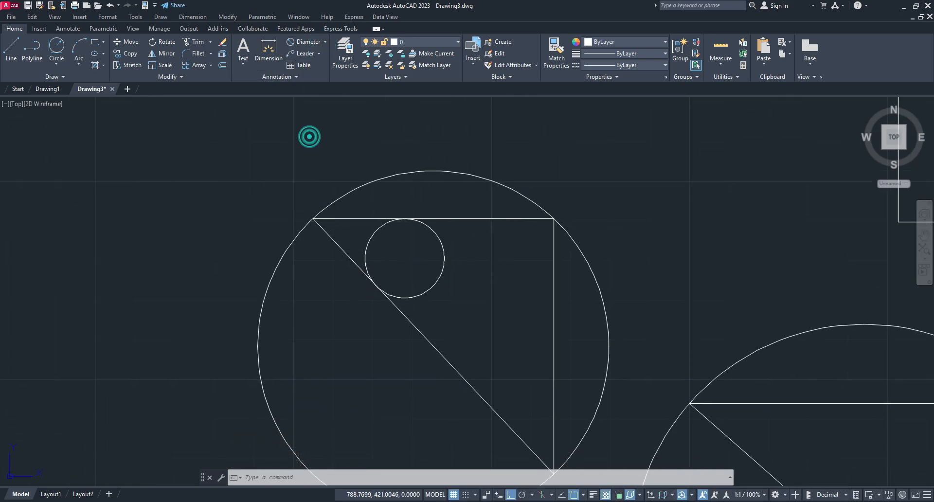
{"action": "left_click", "coordinate": [444, 250]}
{"action": "left_click", "coordinate": [489, 244]}
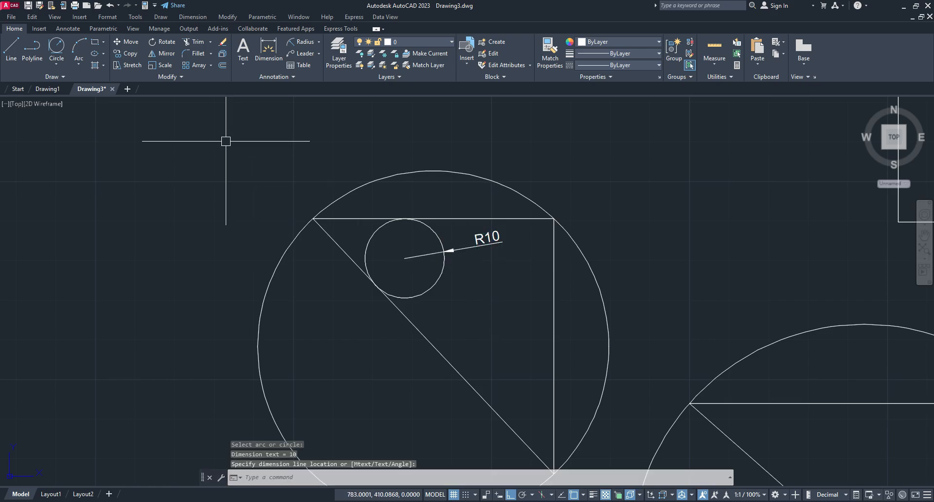
- Add a radius dimension to the circle tangent to the two L lines, with its text outside the circle's upper right
{"action": "middle_click_drag", "start_coordinate": [225, 142], "coordinate": [429, 385]}
{"action": "scroll", "coordinate": [394, 212], "scroll_direction": "down", "scroll_amount": 4}
{"action": "middle_click_drag", "start_coordinate": [393, 213], "coordinate": [450, 342]}
{"action": "scroll", "coordinate": [223, 235], "scroll_direction": "up", "scroll_amount": 4}
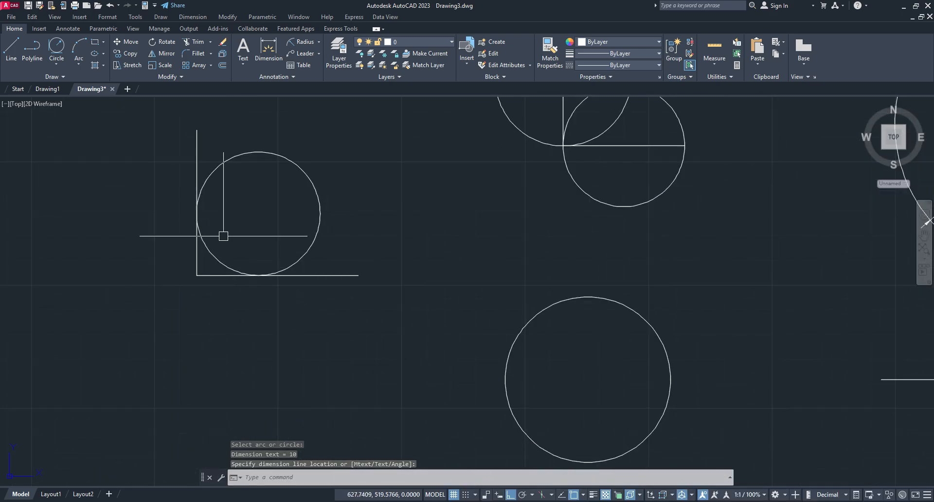
{"action": "left_click", "coordinate": [319, 42]}
{"action": "left_click", "coordinate": [315, 139]}
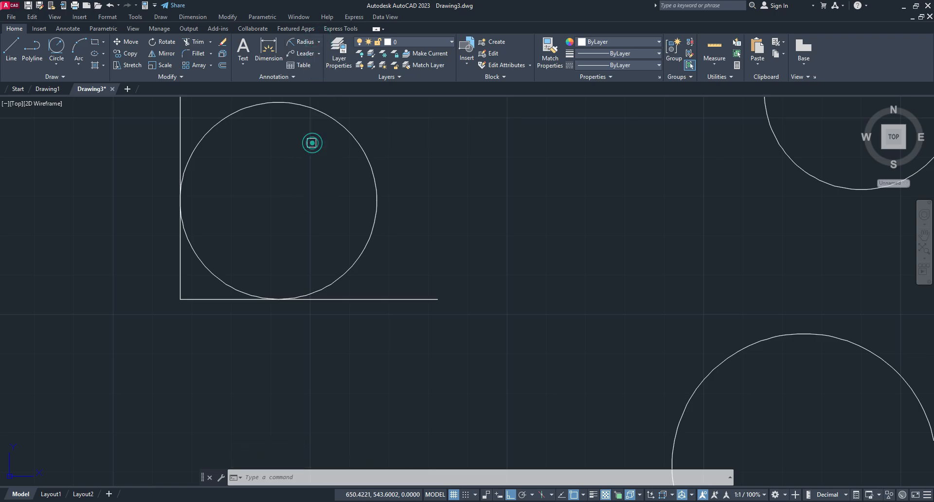
{"action": "left_click", "coordinate": [370, 154]}
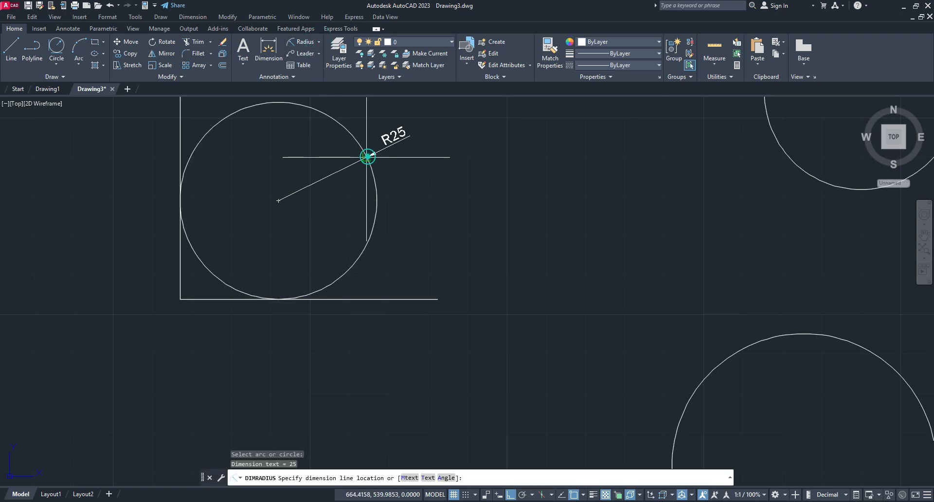
{"action": "left_click", "coordinate": [399, 125]}
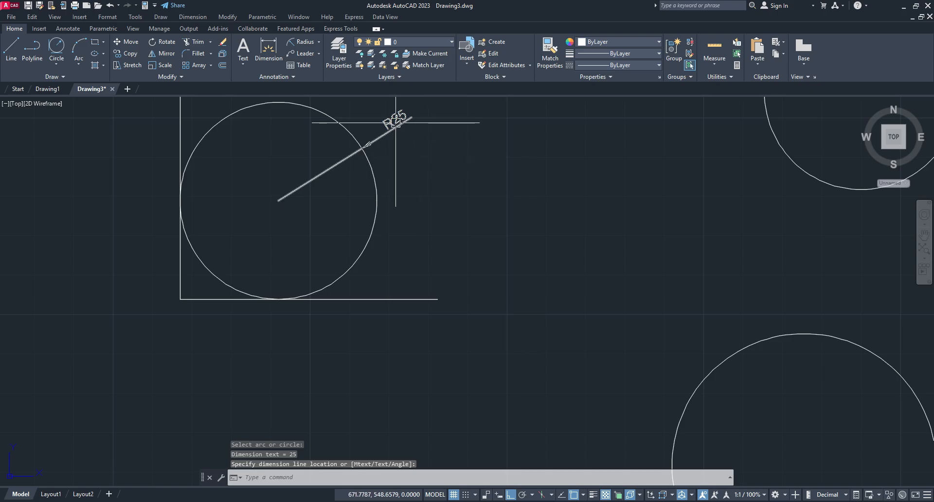
{"action": "mouse_move", "coordinate": [408, 186]}
{"action": "middle_mouse_down"}
{"action": "mouse_move", "coordinate": [322, 169]}
{"action": "mouse_move", "coordinate": [161, 95]}
{"action": "middle_mouse_up"}
{"action": "mouse_move", "coordinate": [491, 346]}
{"action": "middle_mouse_down"}
{"action": "mouse_move", "coordinate": [551, 275]}
{"action": "mouse_move", "coordinate": [765, 360]}
{"action": "middle_mouse_up"}
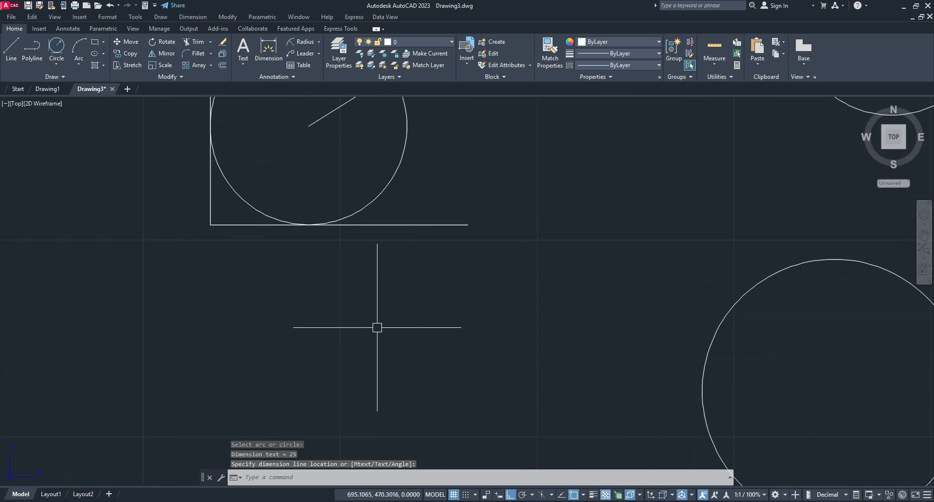
- Draw a Tan, Tan, Radius circle with radius 30 below and tangent to the diameter-dimensioned circle and the small circle beside it
{"action": "mouse_move", "coordinate": [353, 325]}
{"action": "middle_mouse_down"}
{"action": "mouse_move", "coordinate": [449, 298]}
{"action": "mouse_move", "coordinate": [211, 132]}
{"action": "middle_mouse_up"}
{"action": "middle_click_drag", "start_coordinate": [541, 363], "coordinate": [132, 157]}
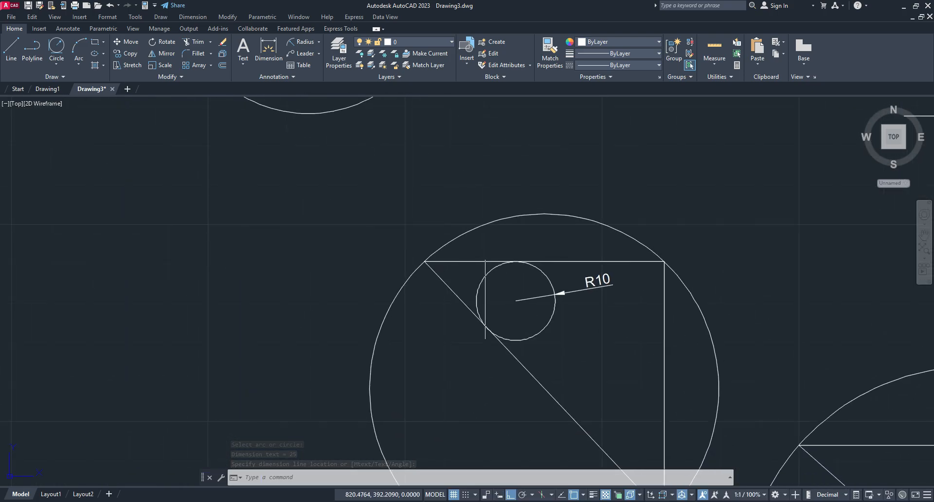
{"action": "middle_click_drag", "start_coordinate": [470, 261], "coordinate": [118, 342]}
{"action": "mouse_move", "coordinate": [444, 217]}
{"action": "middle_mouse_down"}
{"action": "mouse_move", "coordinate": [438, 267]}
{"action": "mouse_move", "coordinate": [479, 408]}
{"action": "middle_mouse_up"}
{"action": "scroll", "coordinate": [487, 257], "scroll_direction": "down", "scroll_amount": 3}
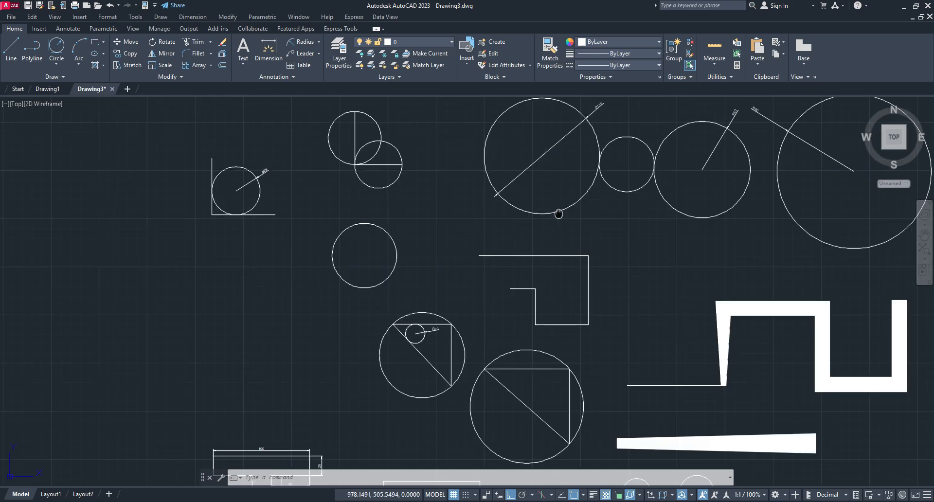
{"action": "middle_click_drag", "start_coordinate": [559, 213], "coordinate": [450, 239]}
{"action": "scroll", "coordinate": [477, 229], "scroll_direction": "up", "scroll_amount": 5}
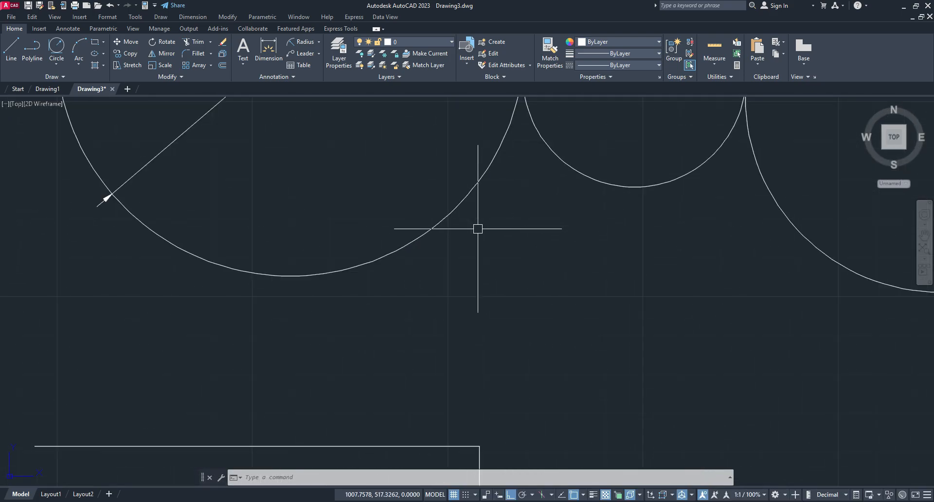
{"action": "left_click", "coordinate": [72, 62]}
{"action": "left_click", "coordinate": [56, 64]}
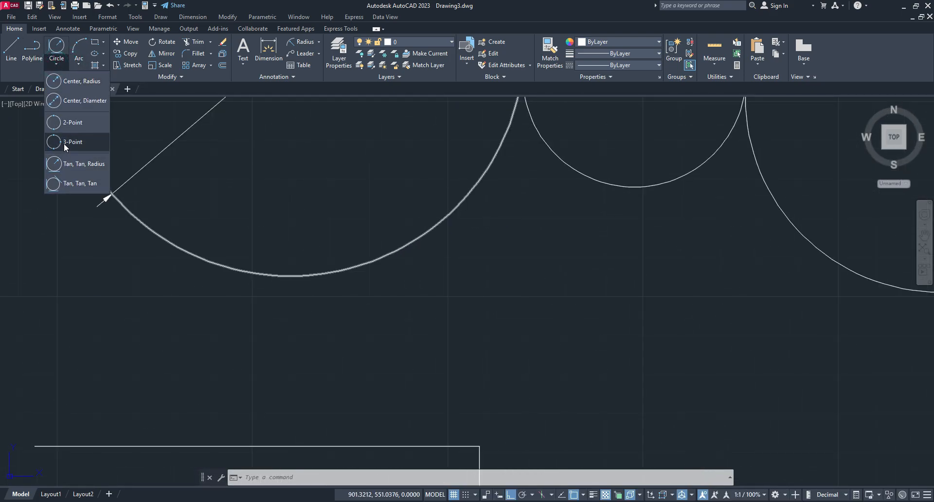
{"action": "left_click", "coordinate": [77, 164]}
{"action": "mouse_move", "coordinate": [454, 229]}
{"action": "middle_mouse_down"}
{"action": "mouse_move", "coordinate": [405, 236]}
{"action": "mouse_move", "coordinate": [306, 226]}
{"action": "middle_mouse_up"}
{"action": "left_click", "coordinate": [306, 226]}
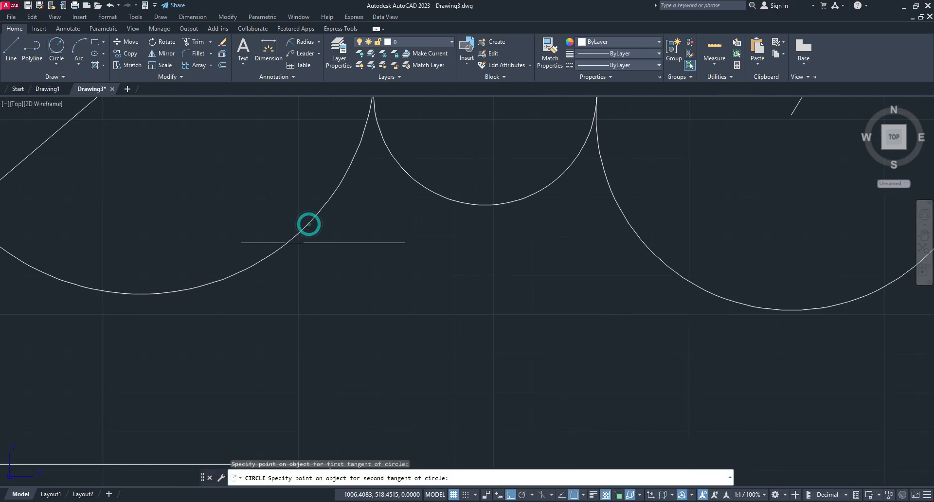
{"action": "left_click", "coordinate": [433, 190]}
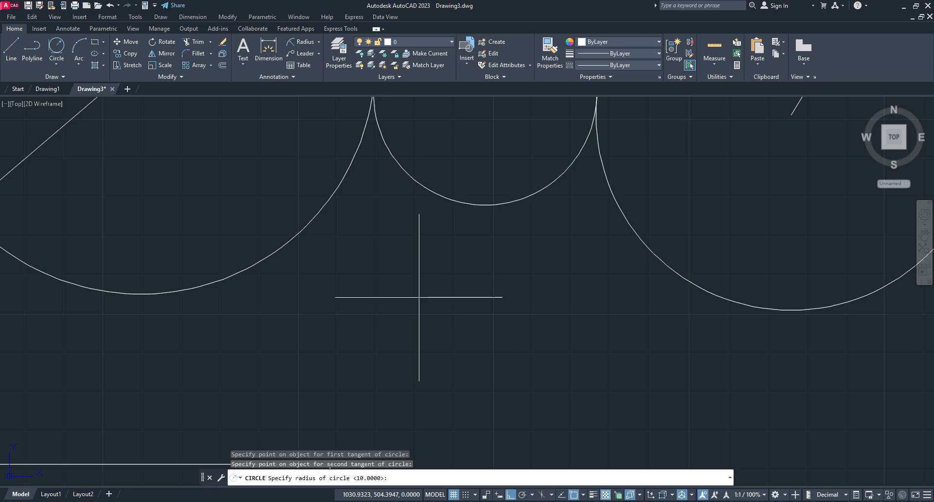
{"action": "type", "text": "30"}
{"action": "key", "text": "Return"}
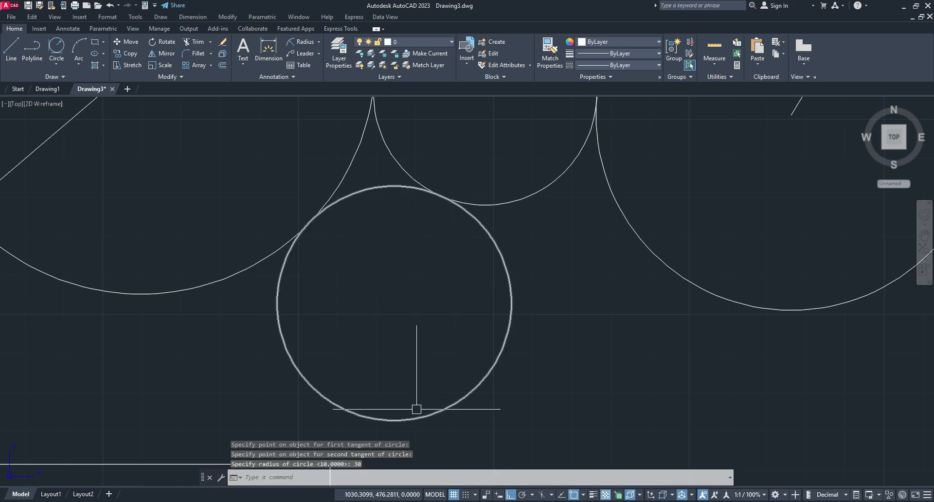
- Add a radius dimension to the circle below the two tangent circles, with its text outside that circle's lower right
{"action": "left_click", "coordinate": [302, 42]}
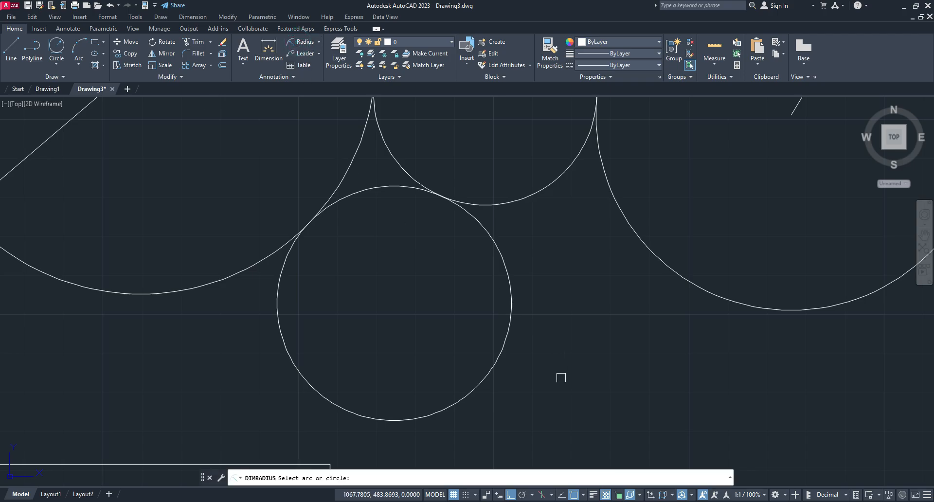
{"action": "left_click", "coordinate": [493, 376]}
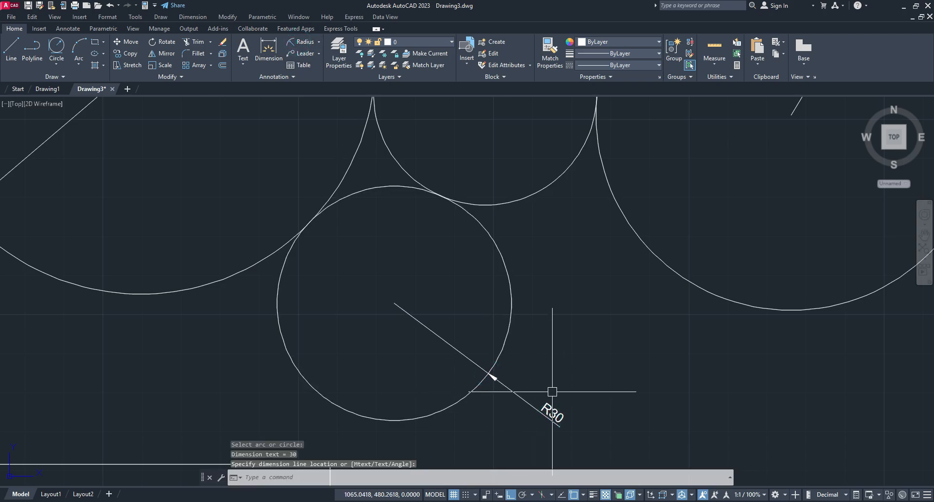
{"action": "mouse_move", "coordinate": [550, 392]}
{"action": "middle_mouse_down"}
{"action": "mouse_move", "coordinate": [395, 247]}
{"action": "mouse_move", "coordinate": [382, 220]}
{"action": "middle_mouse_up"}
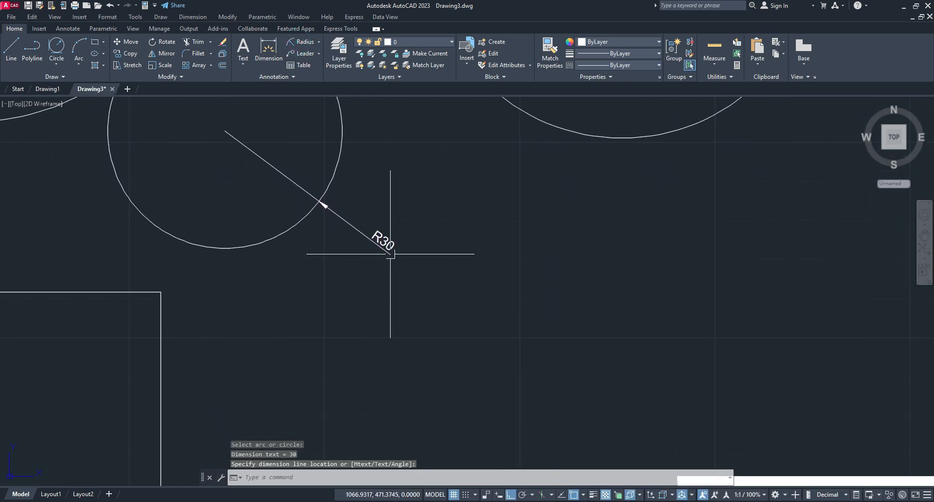
- Draw a Tan, Tan, Tan circle in the stepped polyline's lower pocket, tangent to its two vertical sides and bottom edge
{"action": "left_click", "coordinate": [57, 64]}
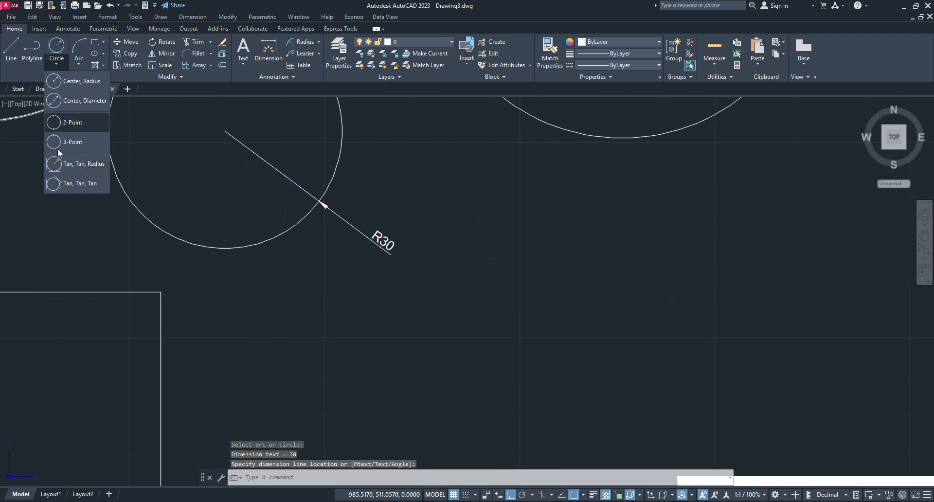
{"action": "left_click", "coordinate": [82, 185]}
{"action": "scroll", "coordinate": [270, 325], "scroll_direction": "down", "scroll_amount": 5}
{"action": "middle_click_drag", "start_coordinate": [273, 325], "coordinate": [402, 223]}
{"action": "middle_click_drag", "start_coordinate": [304, 302], "coordinate": [392, 249]}
{"action": "scroll", "coordinate": [397, 227], "scroll_direction": "up", "scroll_amount": 4}
{"action": "middle_click_drag", "start_coordinate": [504, 311], "coordinate": [474, 281]}
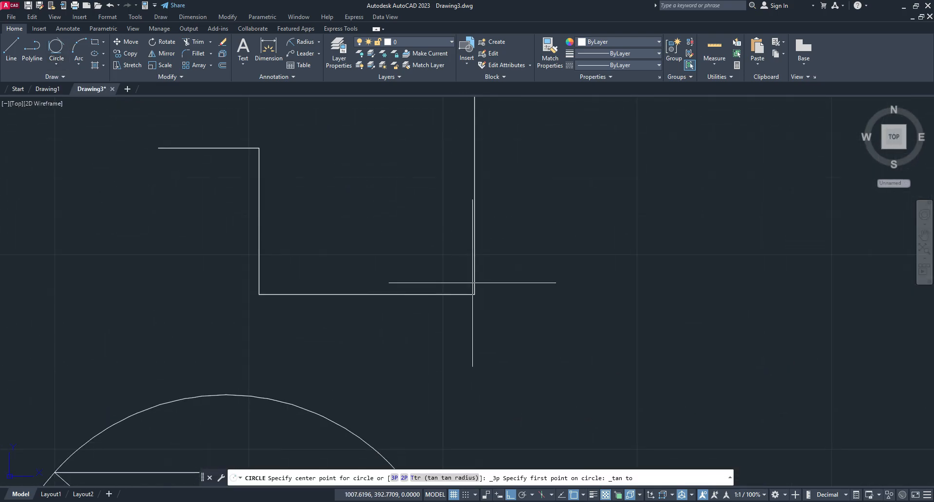
{"action": "left_click", "coordinate": [475, 218]}
{"action": "left_click", "coordinate": [396, 294]}
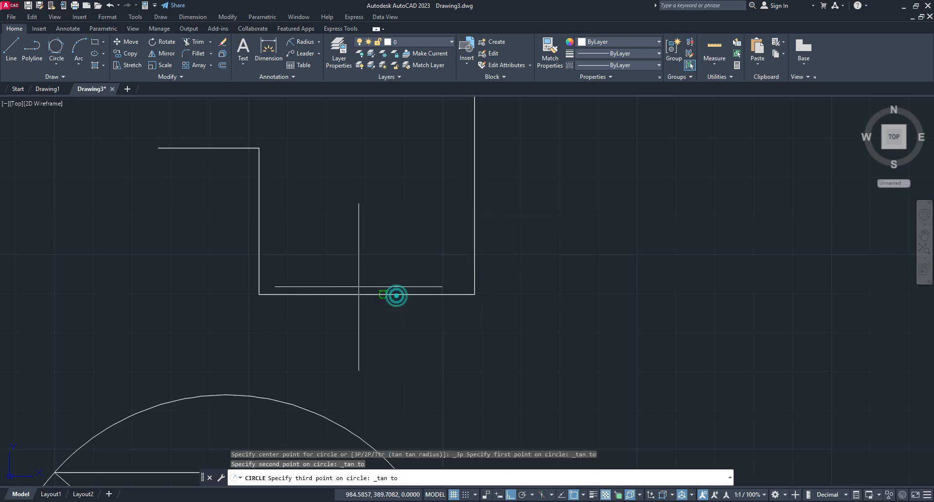
{"action": "left_click", "coordinate": [258, 214]}
{"action": "middle_click_drag", "start_coordinate": [246, 215], "coordinate": [230, 230]}
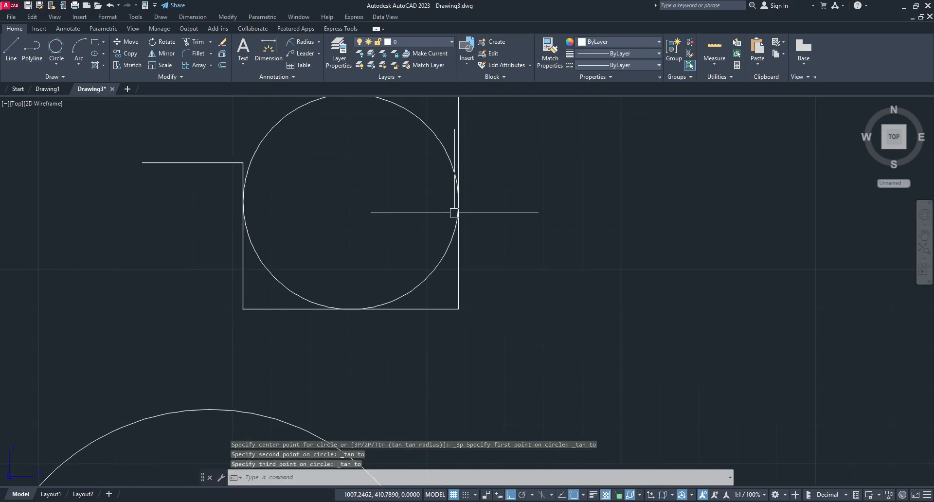
- Draw a Tan, Tan, Tan circle in the gap between the R30 circle, the small middle circle and the large circle beside it
{"action": "middle_click_drag", "start_coordinate": [275, 153], "coordinate": [232, 268]}
{"action": "scroll", "coordinate": [248, 227], "scroll_direction": "down", "scroll_amount": 6}
{"action": "middle_click_drag", "start_coordinate": [303, 233], "coordinate": [321, 253]}
{"action": "scroll", "coordinate": [369, 153], "scroll_direction": "up", "scroll_amount": 6}
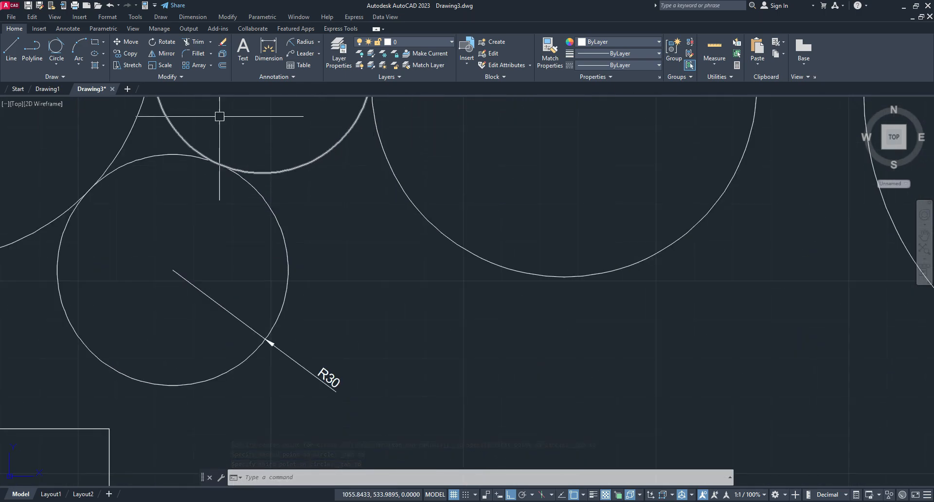
{"action": "left_click", "coordinate": [65, 60]}
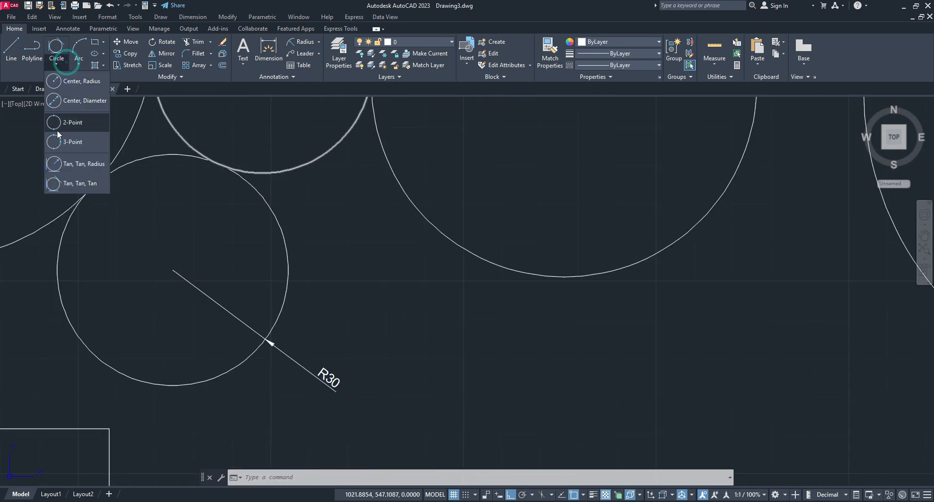
{"action": "left_click", "coordinate": [61, 183]}
{"action": "left_click", "coordinate": [313, 157]}
{"action": "left_click", "coordinate": [291, 250]}
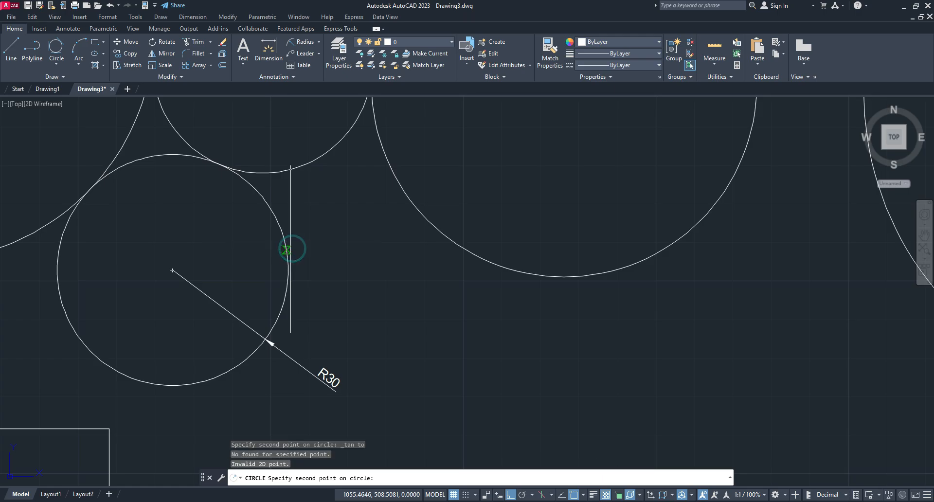
{"action": "left_click", "coordinate": [287, 250]}
{"action": "left_click", "coordinate": [423, 215]}
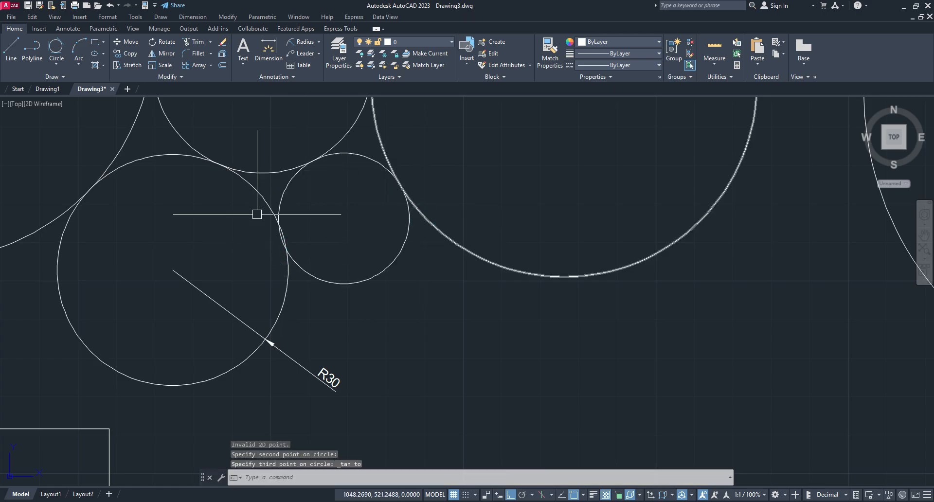
- Draw a Tan, Tan, Tan circle inside the larger right triangle, tangent to its top edge, hypotenuse and vertical side
{"action": "scroll", "coordinate": [338, 249], "scroll_direction": "down", "scroll_amount": 2}
{"action": "middle_click_drag", "start_coordinate": [354, 306], "coordinate": [557, 140]}
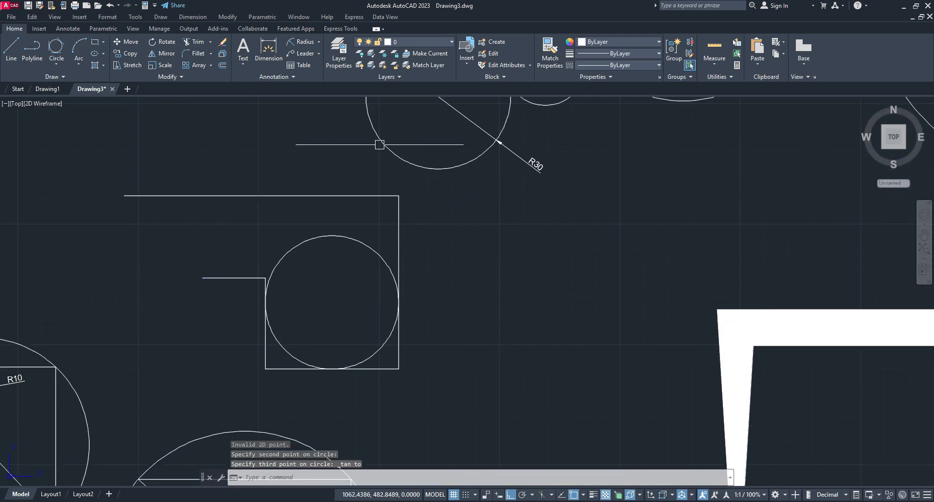
{"action": "left_click", "coordinate": [56, 67]}
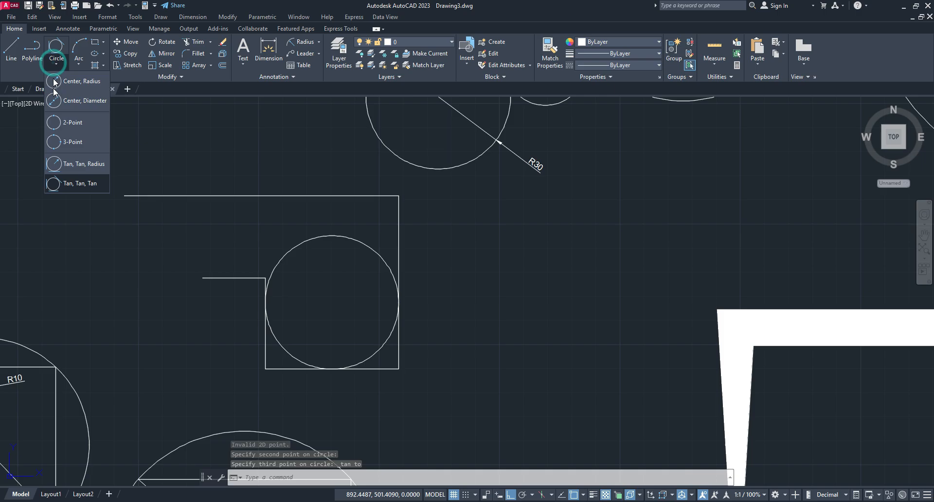
{"action": "left_click", "coordinate": [80, 187]}
{"action": "scroll", "coordinate": [217, 355], "scroll_direction": "down", "scroll_amount": 3}
{"action": "middle_click_drag", "start_coordinate": [217, 356], "coordinate": [447, 188]}
{"action": "scroll", "coordinate": [468, 210], "scroll_direction": "up", "scroll_amount": 3}
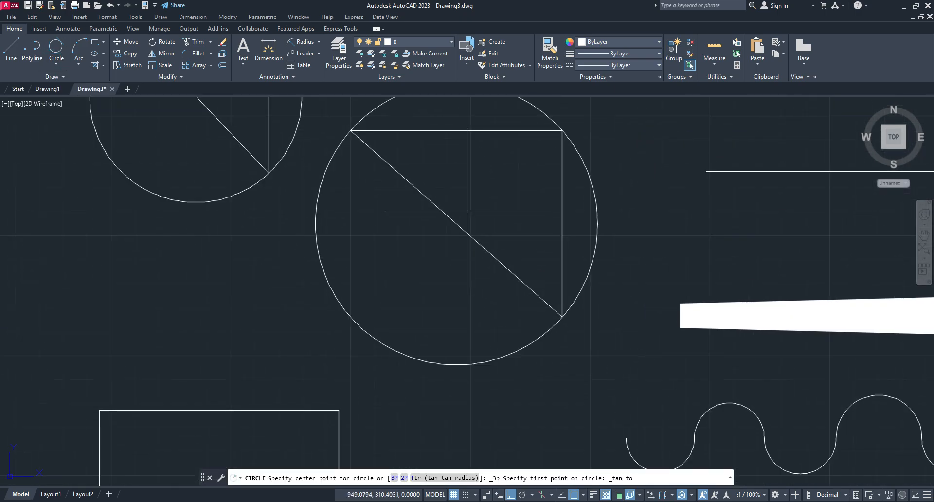
{"action": "middle_click_drag", "start_coordinate": [506, 153], "coordinate": [412, 190]}
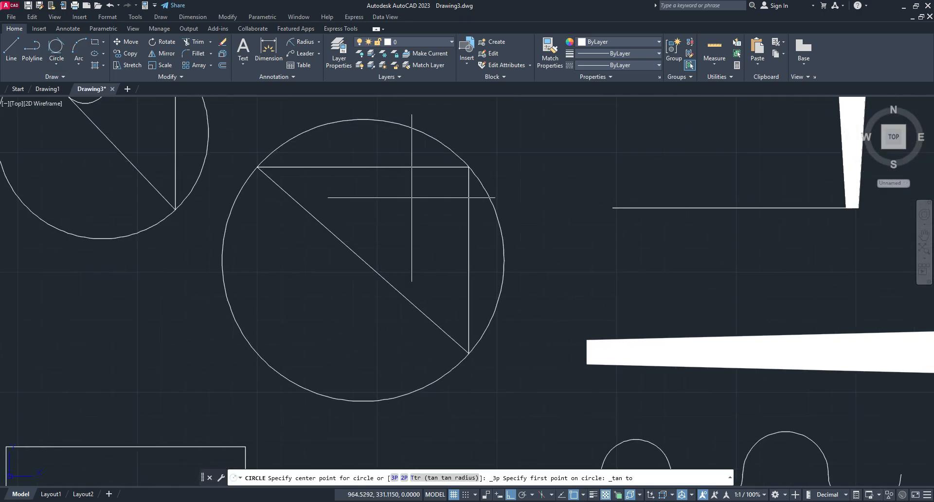
{"action": "left_click", "coordinate": [384, 167]}
{"action": "left_click", "coordinate": [361, 259]}
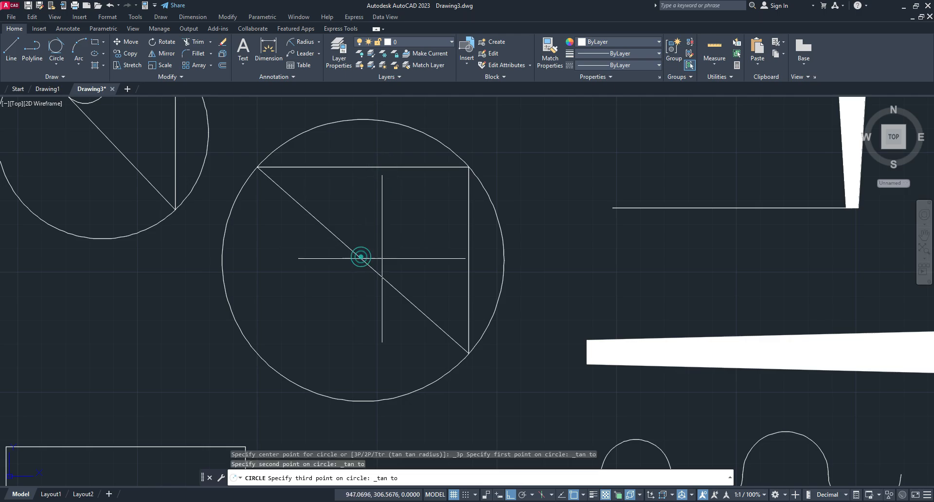
{"action": "left_click", "coordinate": [467, 246]}
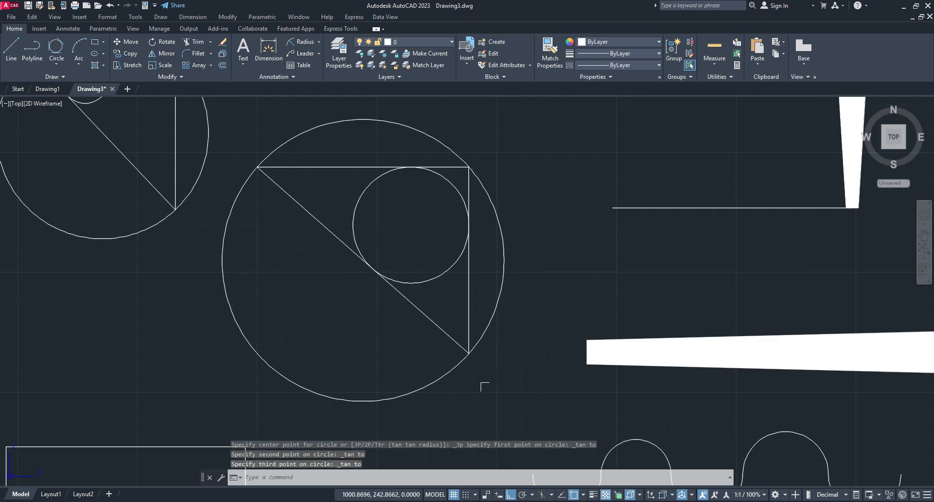
- Select the standalone circle above the smaller triangle to examine its centre and quadrant grips, and clear the selection
{"action": "middle_click_drag", "start_coordinate": [330, 264], "coordinate": [692, 450]}
{"action": "middle_click_drag", "start_coordinate": [393, 146], "coordinate": [461, 383]}
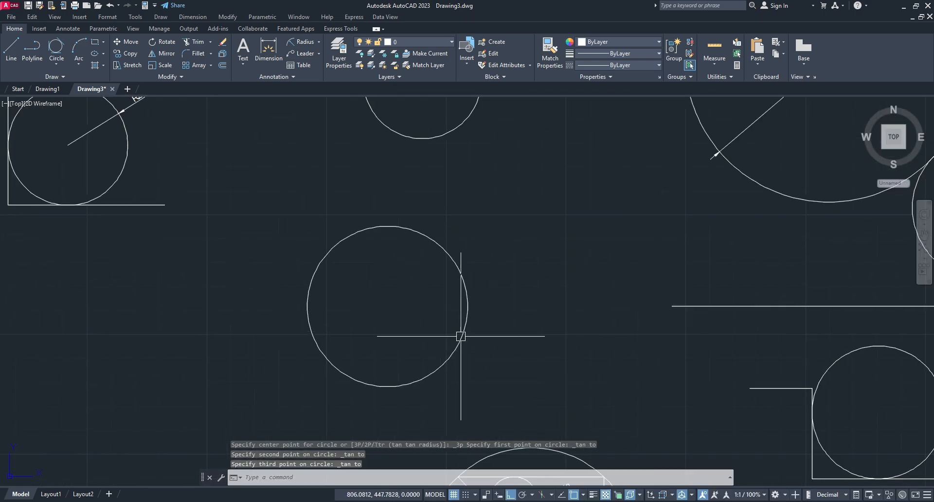
{"action": "middle_click_drag", "start_coordinate": [461, 336], "coordinate": [467, 281]}
{"action": "left_click", "coordinate": [467, 279]}
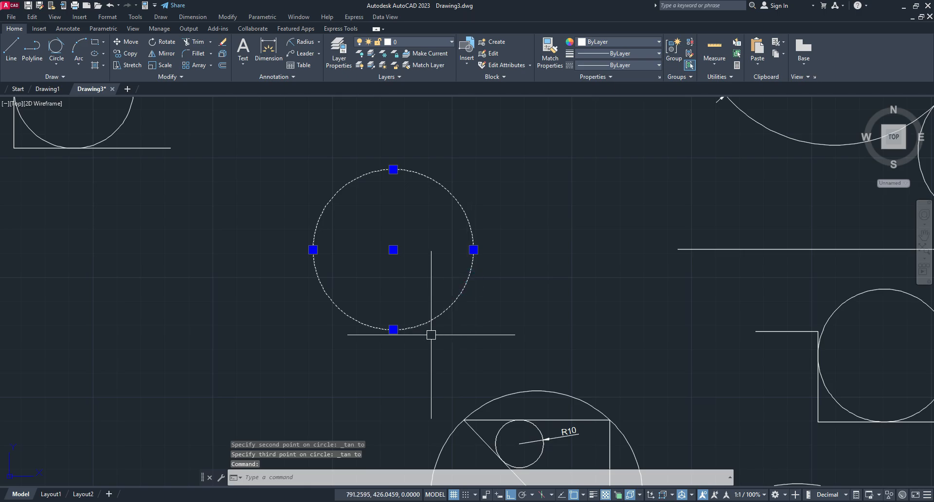
{"action": "scroll", "coordinate": [395, 231], "scroll_direction": "up", "scroll_amount": 2}
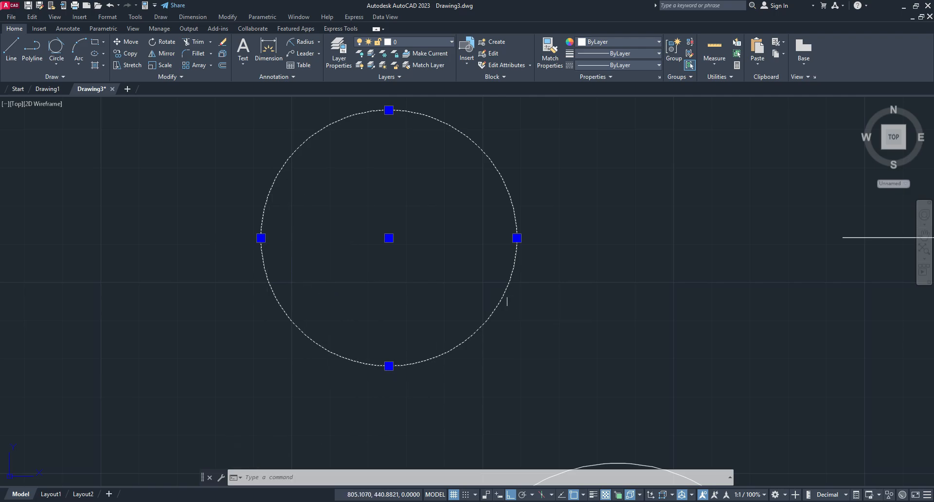
{"action": "middle_click_drag", "start_coordinate": [156, 285], "coordinate": [481, 227]}
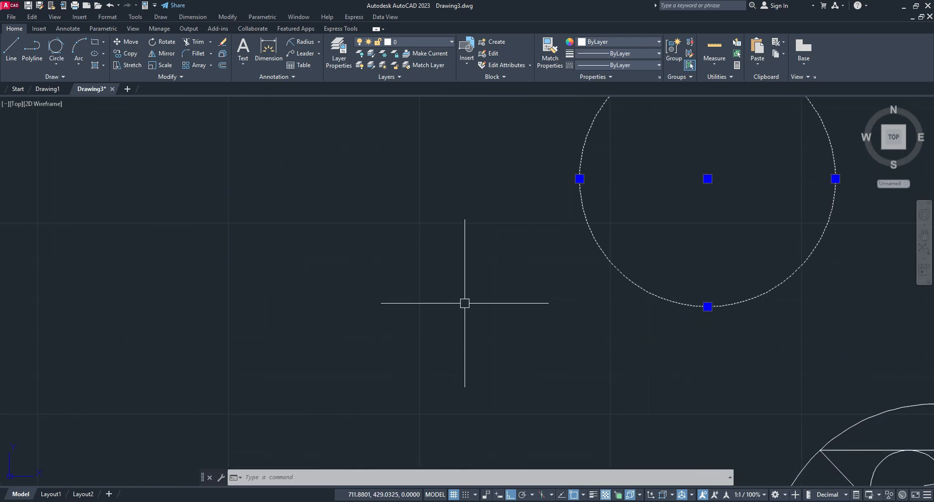
{"action": "key", "text": "Escape"}
{"action": "middle_click_drag", "start_coordinate": [413, 326], "coordinate": [546, 280]}
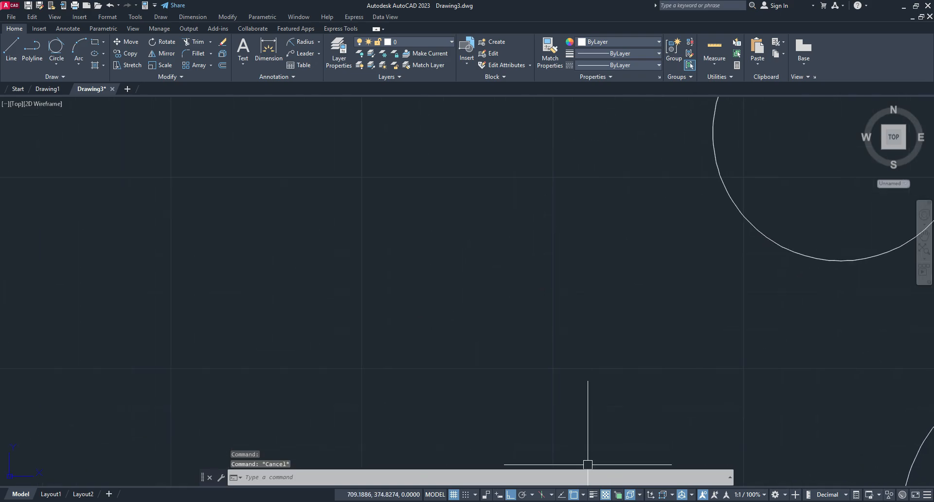
- Switch to the exercise PDF in Microsoft Edge and go to Exercise 04 on page 4, with its circle command drawings
{"action": "key", "text": "alt+Tab"}
{"action": "scroll", "coordinate": [384, 308], "scroll_direction": "down", "scroll_amount": 15}
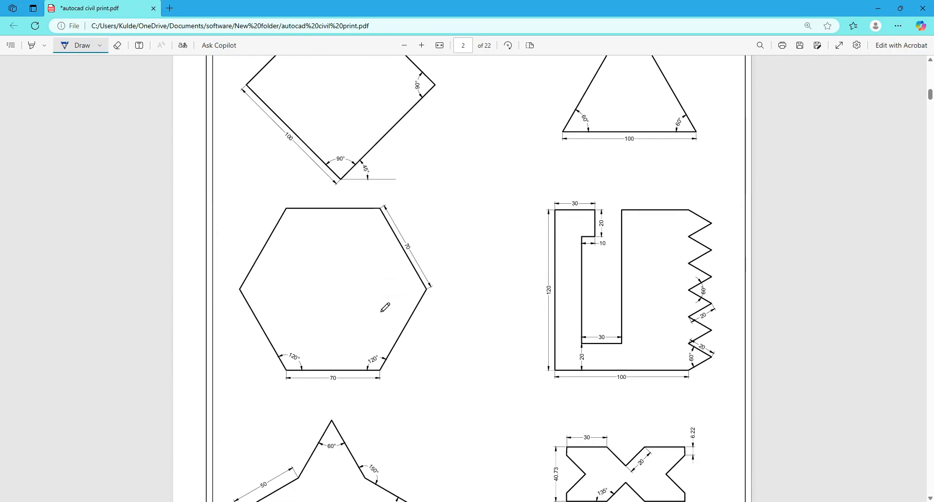
{"action": "scroll", "coordinate": [386, 308], "scroll_direction": "down", "scroll_amount": 20}
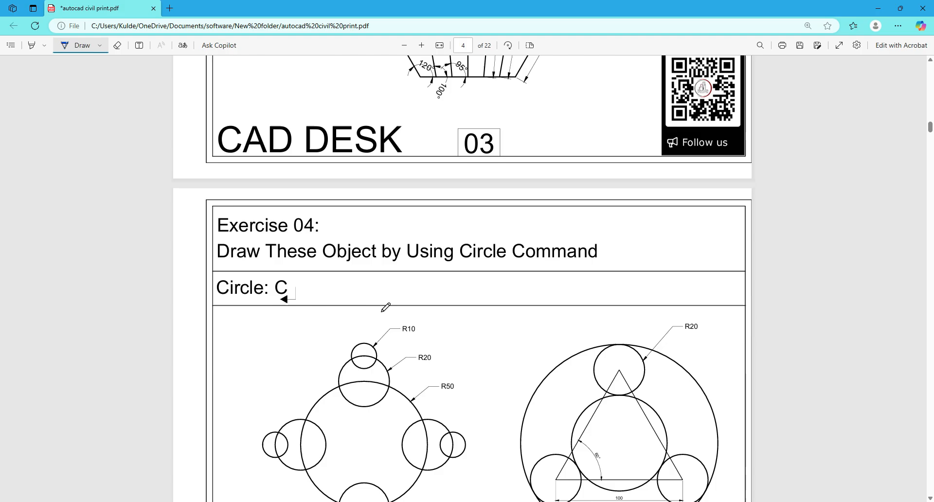
{"action": "scroll", "coordinate": [385, 308], "scroll_direction": "down", "scroll_amount": 1}
{"action": "scroll", "coordinate": [386, 311], "scroll_direction": "up", "scroll_amount": 4}
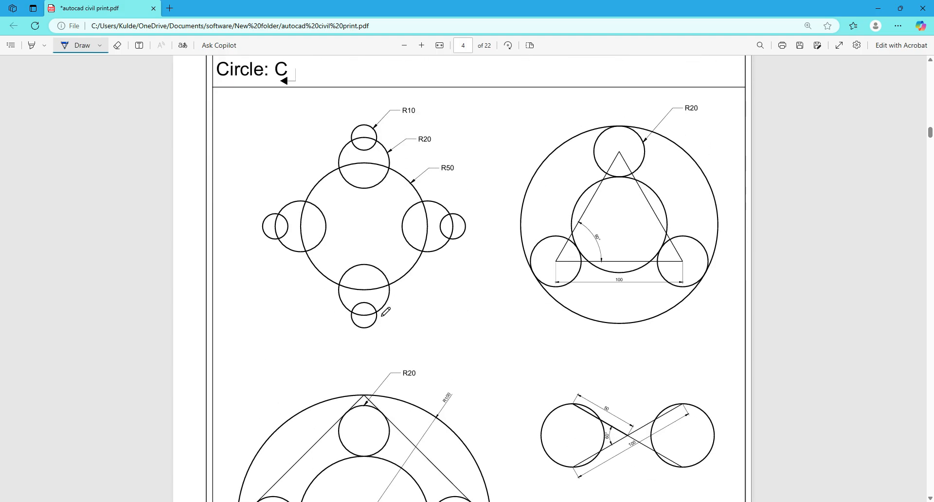
{"action": "scroll", "coordinate": [386, 312], "scroll_direction": "up", "scroll_amount": 2}
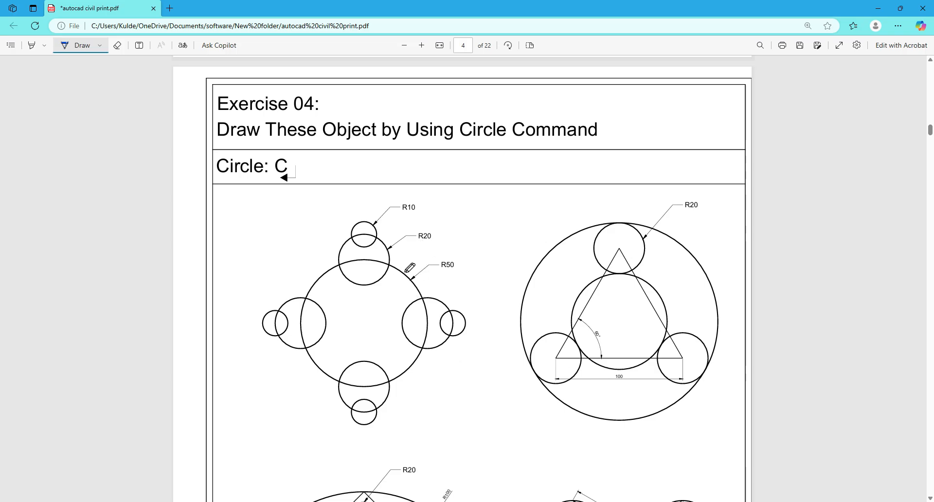
- Circle in freehand pen the two upper drawings of Exercise 04 and the drawing with the 100 by 50 rectangle
{"action": "left_click_drag", "start_coordinate": [408, 193], "coordinate": [238, 240]}
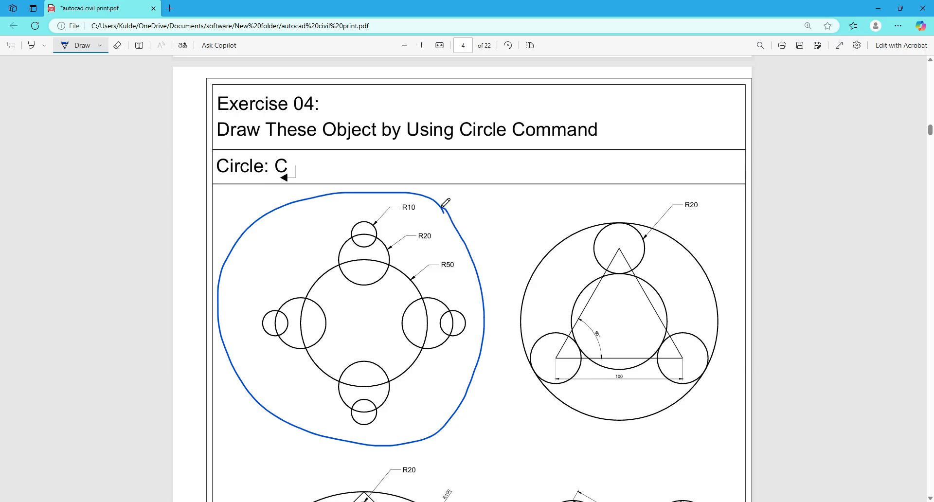
{"action": "left_click_drag", "start_coordinate": [531, 222], "coordinate": [548, 457]}
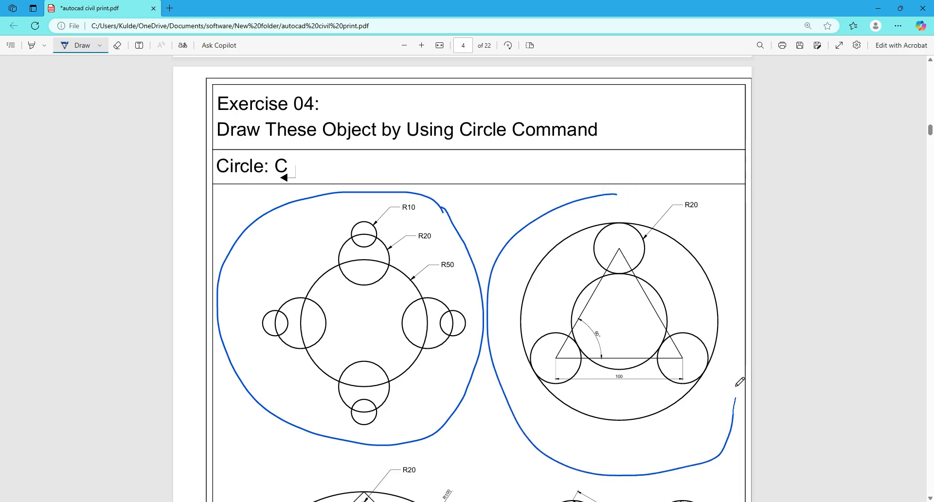
{"action": "left_click_drag", "start_coordinate": [667, 222], "coordinate": [616, 195]}
{"action": "scroll", "coordinate": [503, 355], "scroll_direction": "down", "scroll_amount": 5}
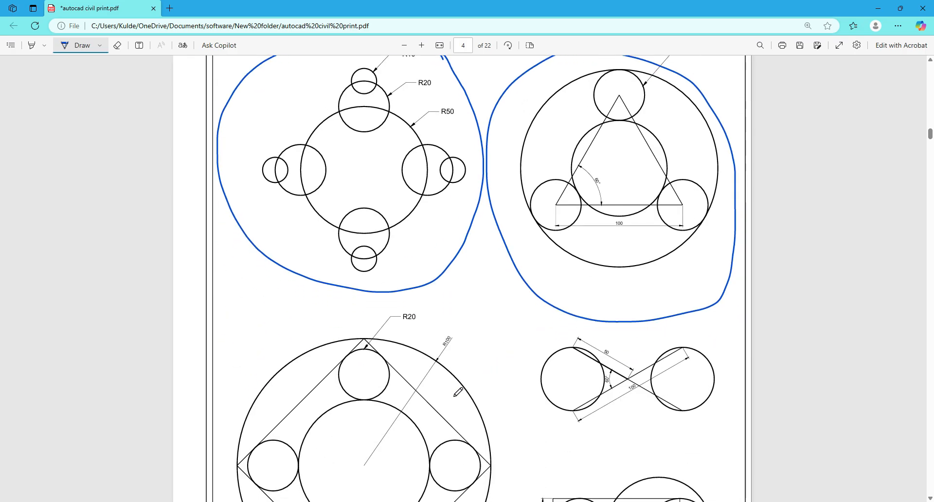
{"action": "scroll", "coordinate": [479, 288], "scroll_direction": "down", "scroll_amount": 1}
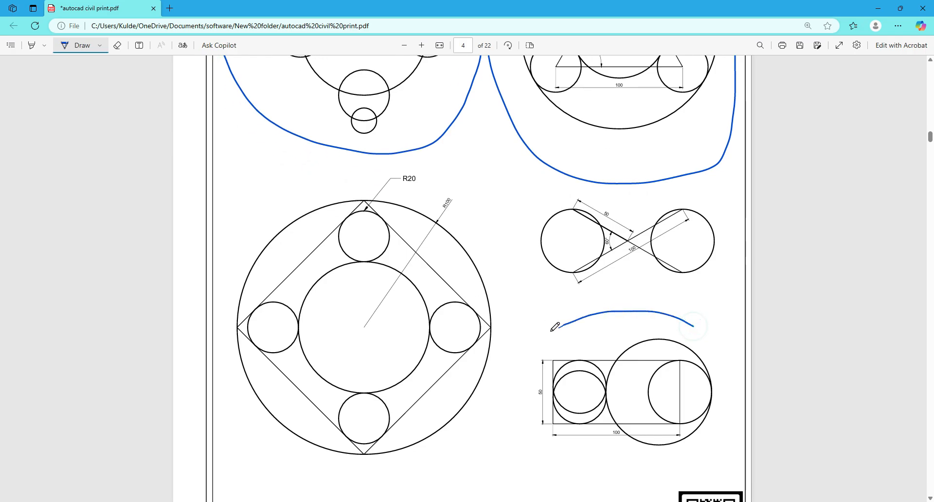
{"action": "left_click_drag", "start_coordinate": [719, 426], "coordinate": [689, 324]}
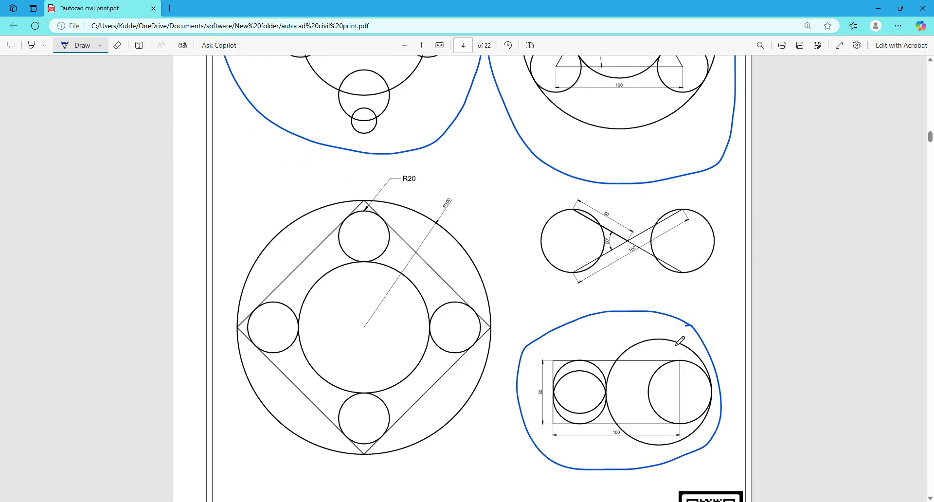
{"action": "scroll", "coordinate": [680, 341], "scroll_direction": "up", "scroll_amount": 1}
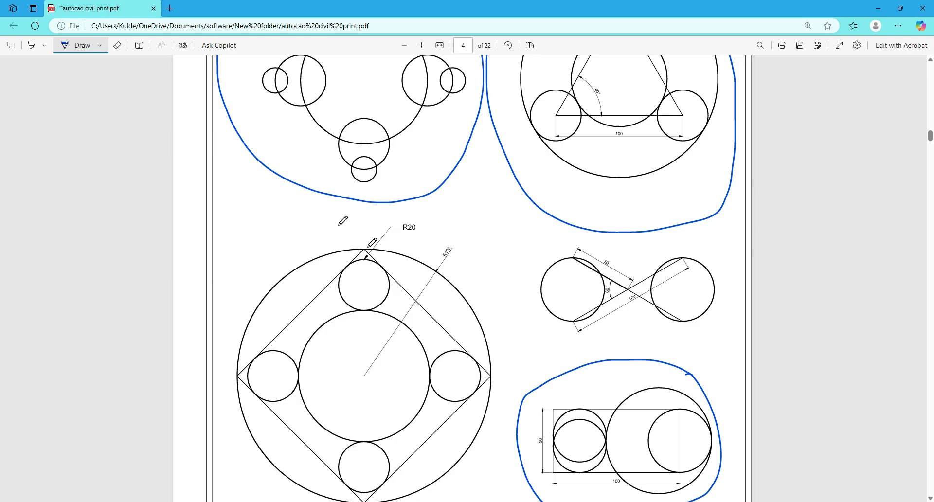
- Switch to Drawing3 in AutoCAD and draw a Center, Radius circle of radius 50 in the empty area beside the standalone circle
{"action": "left_click", "coordinate": [650, 501]}
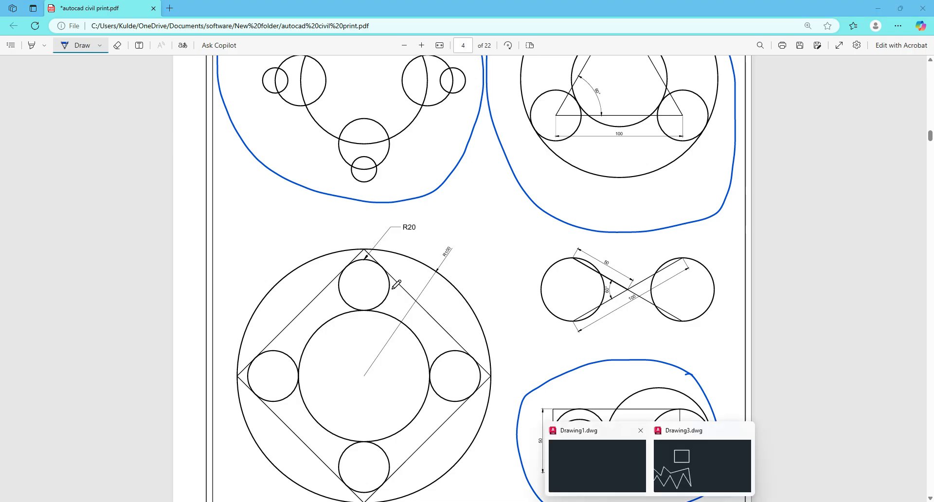
{"action": "left_click", "coordinate": [680, 450]}
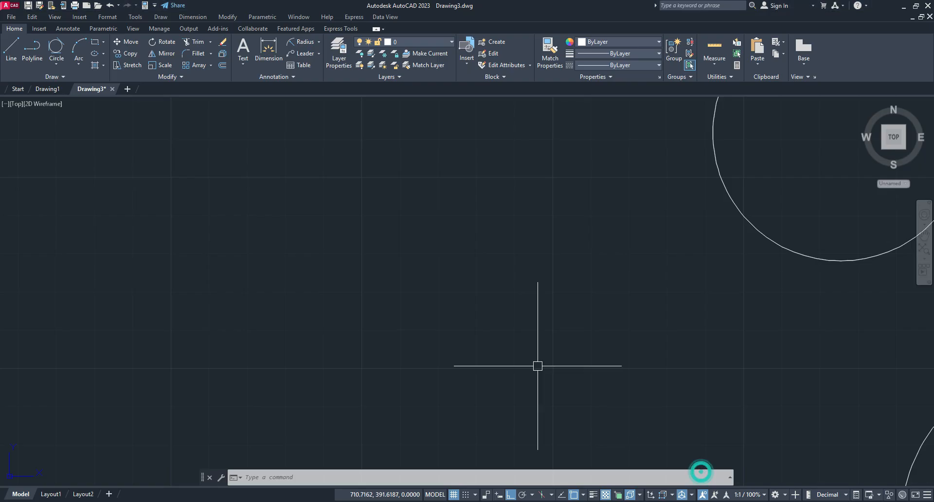
{"action": "left_click", "coordinate": [56, 67]}
{"action": "left_click", "coordinate": [78, 79]}
{"action": "left_click", "coordinate": [285, 276]}
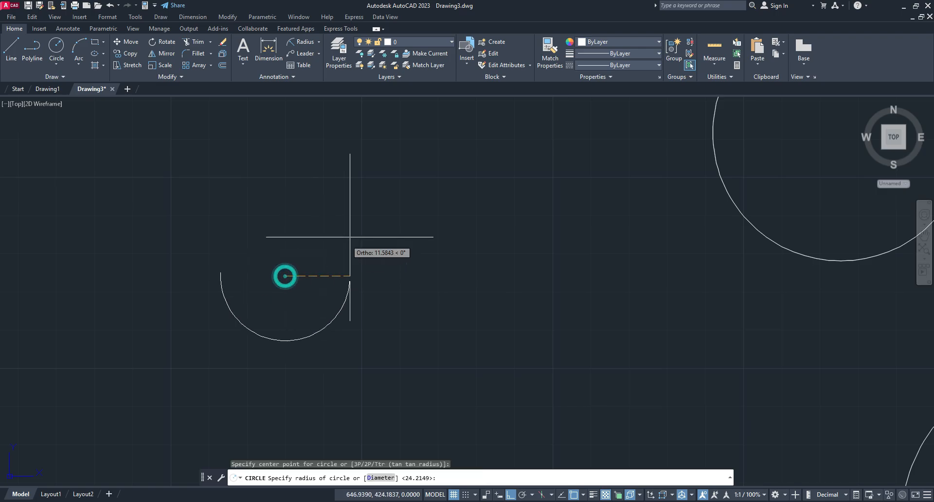
{"action": "key", "text": "Return"}
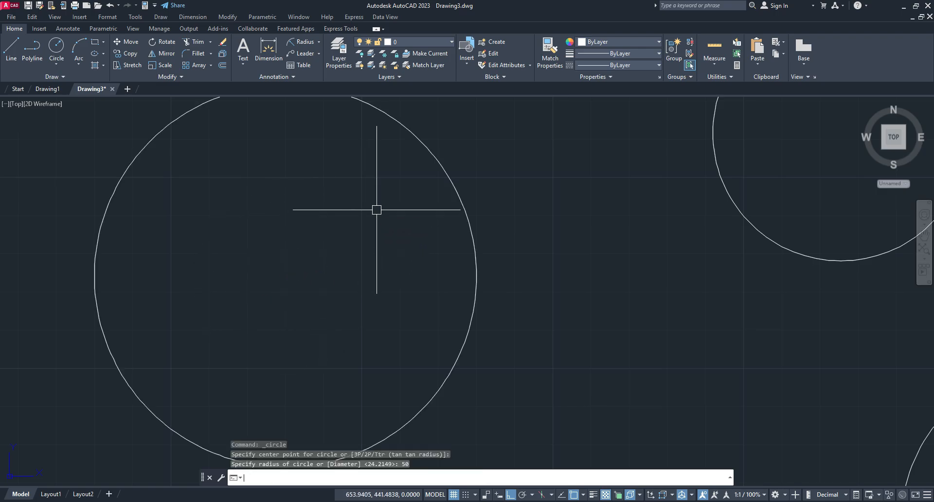
{"action": "scroll", "coordinate": [377, 210], "scroll_direction": "down", "scroll_amount": 3}
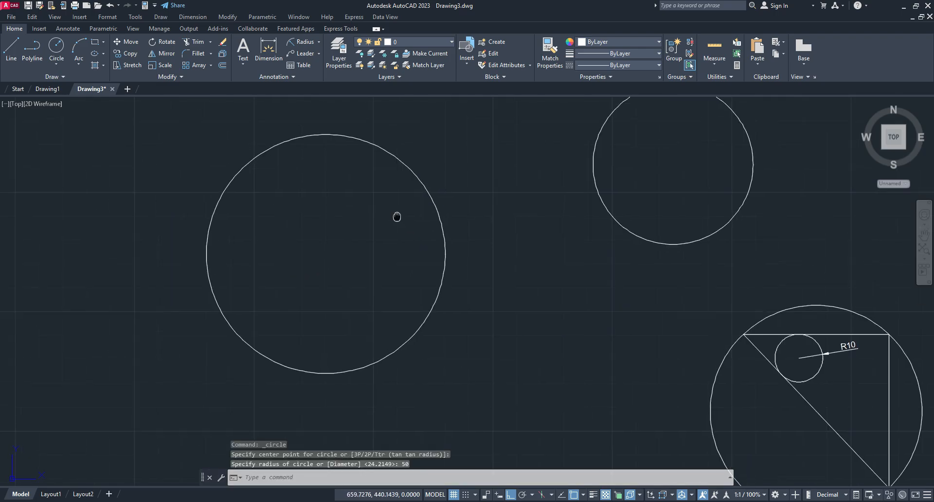
- Start a Center, Radius circle and switch back to the exercise PDF in Microsoft Edge, at the first drawing of Exercise 04
{"action": "left_click", "coordinate": [57, 64]}
{"action": "left_click", "coordinate": [82, 84]}
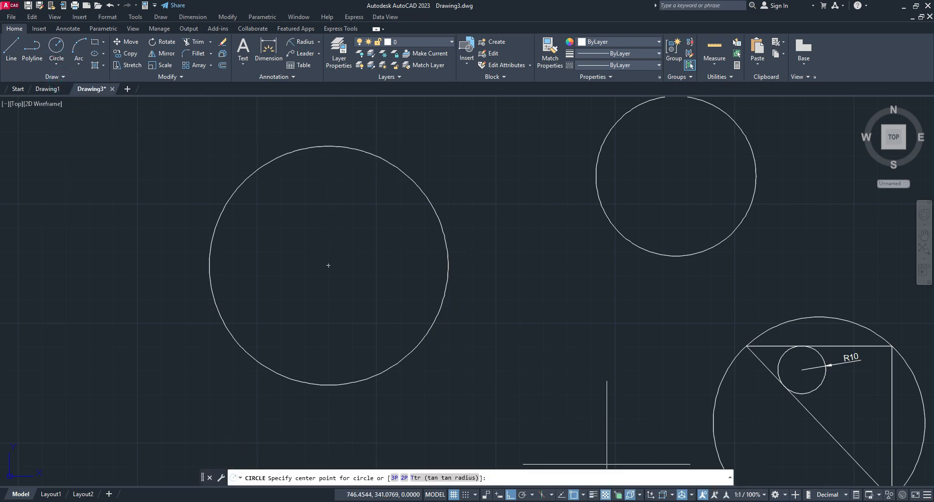
{"action": "mouse_move", "coordinate": [522, 501]}
{"action": "left_click", "coordinate": [511, 476]}
{"action": "scroll", "coordinate": [374, 263], "scroll_direction": "up", "scroll_amount": 8}
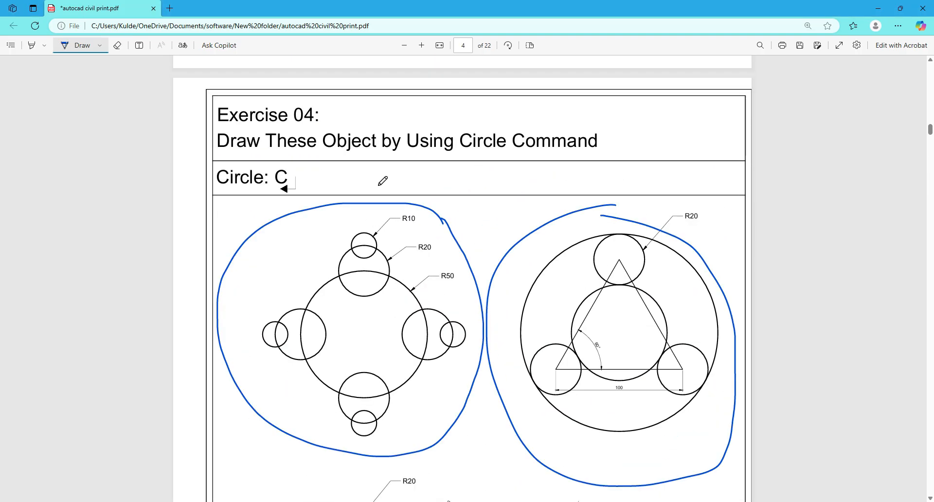
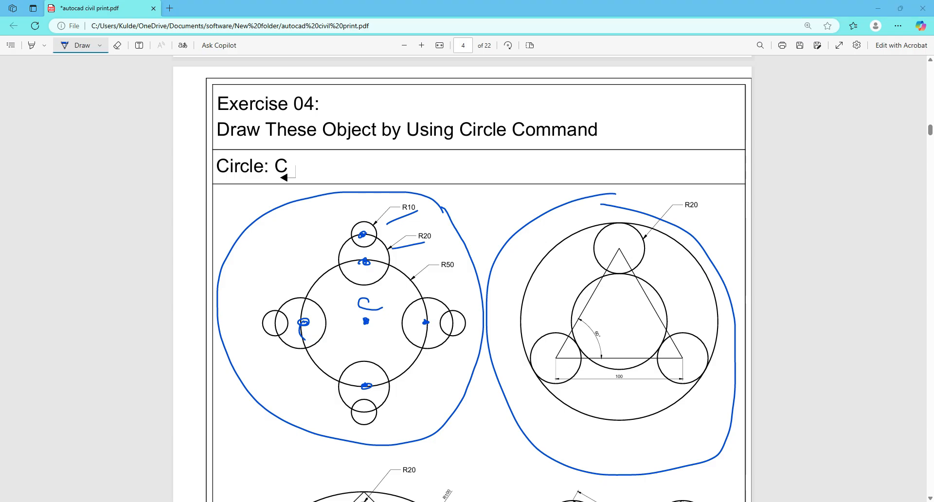
- Return to Drawing3 in AutoCAD and draw a circle of radius 20 centred on the R50 circle's top quadrant
{"action": "left_click", "coordinate": [691, 474]}
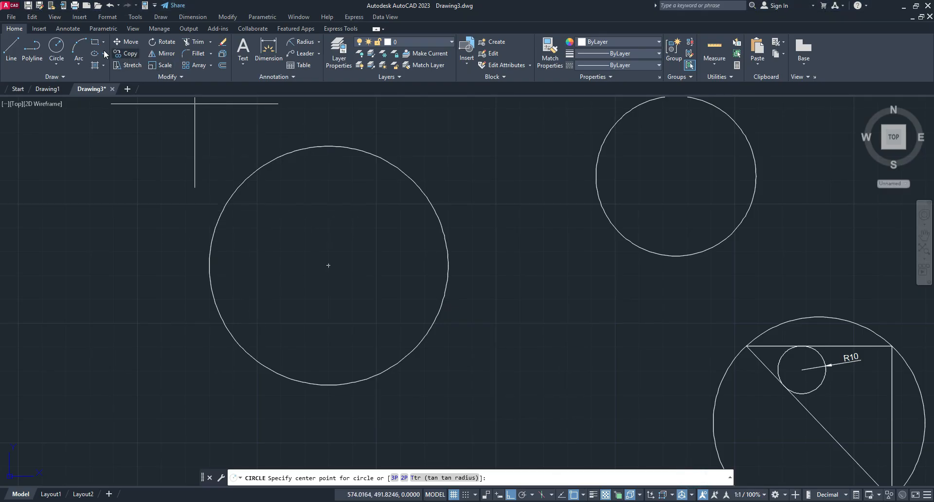
{"action": "left_click", "coordinate": [332, 144]}
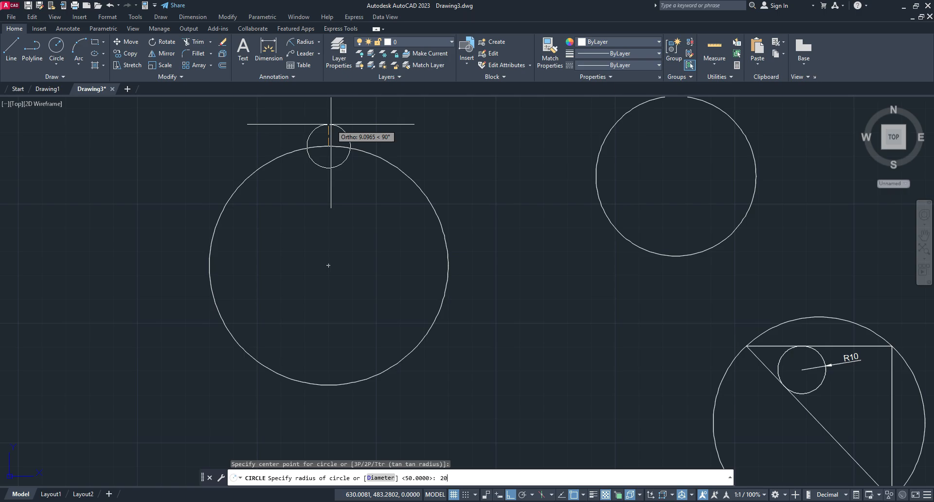
{"action": "key", "text": "Return"}
- Move the two corner lines and the circle tangent to them straight up, away from the R20 circle
{"action": "middle_click_drag", "start_coordinate": [317, 140], "coordinate": [317, 174]}
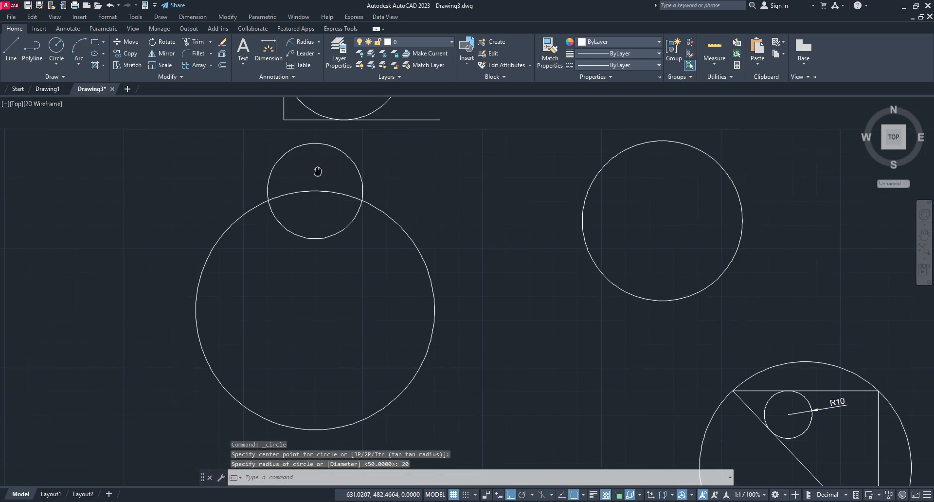
{"action": "scroll", "coordinate": [307, 160], "scroll_direction": "down", "scroll_amount": 2}
{"action": "middle_click_drag", "start_coordinate": [314, 131], "coordinate": [318, 215]}
{"action": "scroll", "coordinate": [317, 215], "scroll_direction": "up", "scroll_amount": 2}
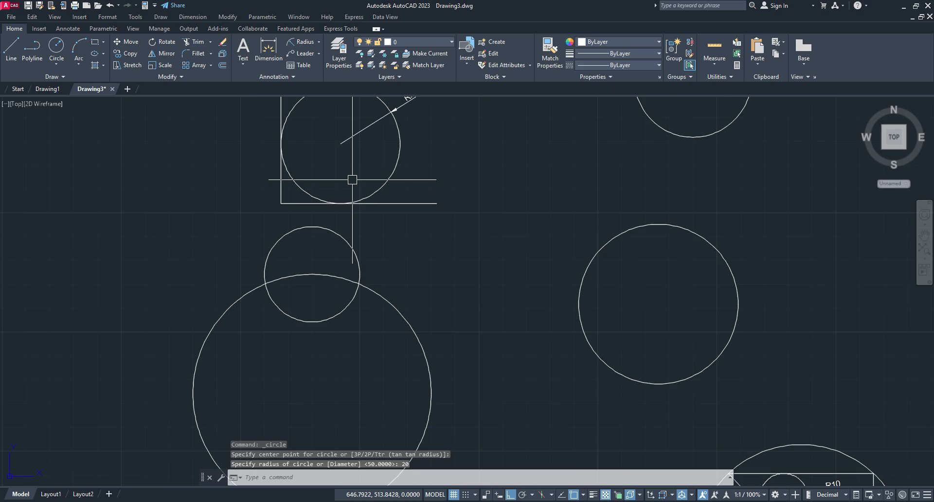
{"action": "left_click", "coordinate": [351, 179]}
{"action": "left_click", "coordinate": [255, 206]}
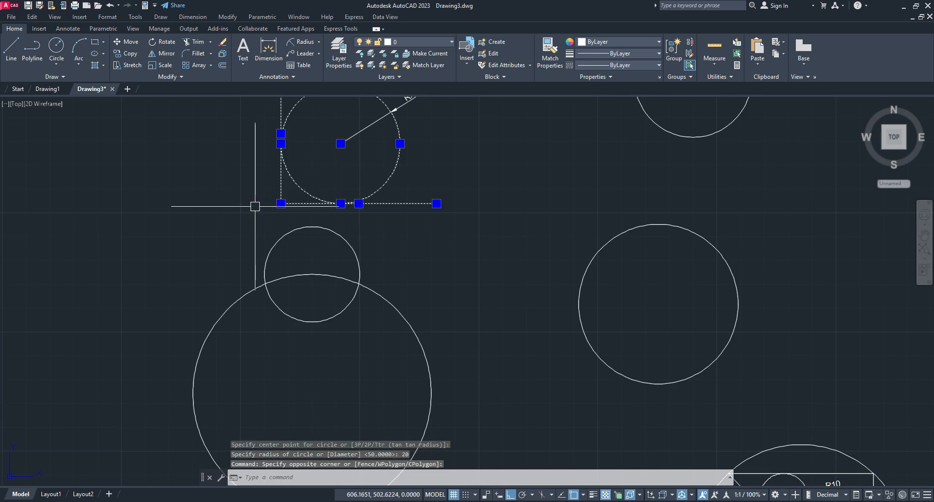
{"action": "type", "text": "m"}
{"action": "key", "text": "Return"}
{"action": "left_click", "coordinate": [282, 173]}
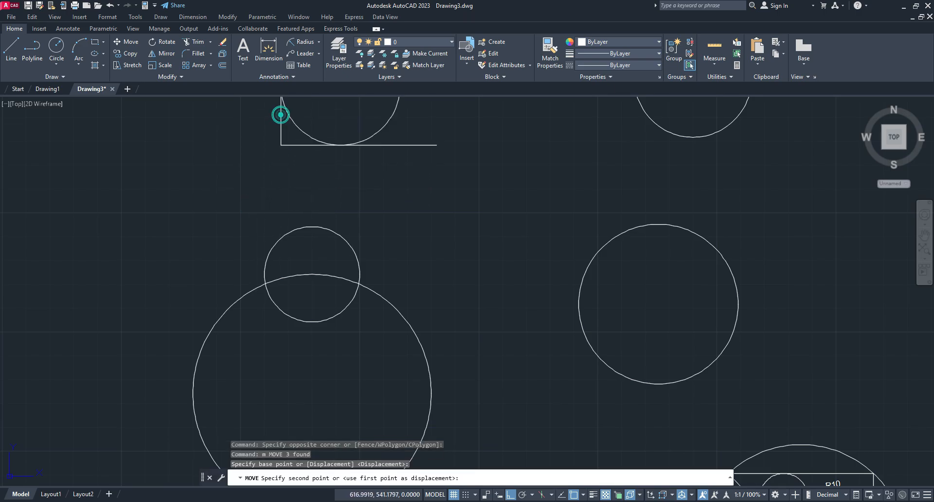
{"action": "left_click", "coordinate": [282, 115]}
- Draw a Center, Radius circle of radius 10 centred on the R20 circle's top quadrant
{"action": "left_click", "coordinate": [57, 63]}
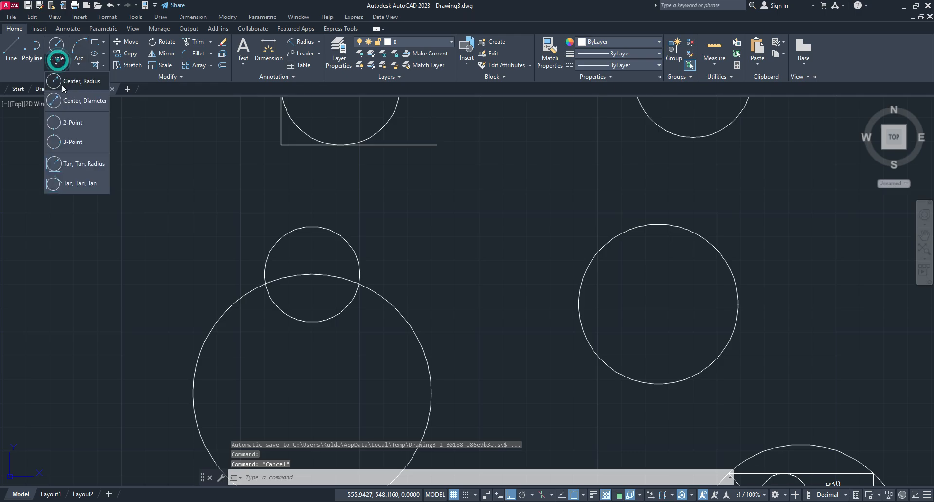
{"action": "left_click", "coordinate": [68, 96]}
{"action": "left_click", "coordinate": [313, 227]}
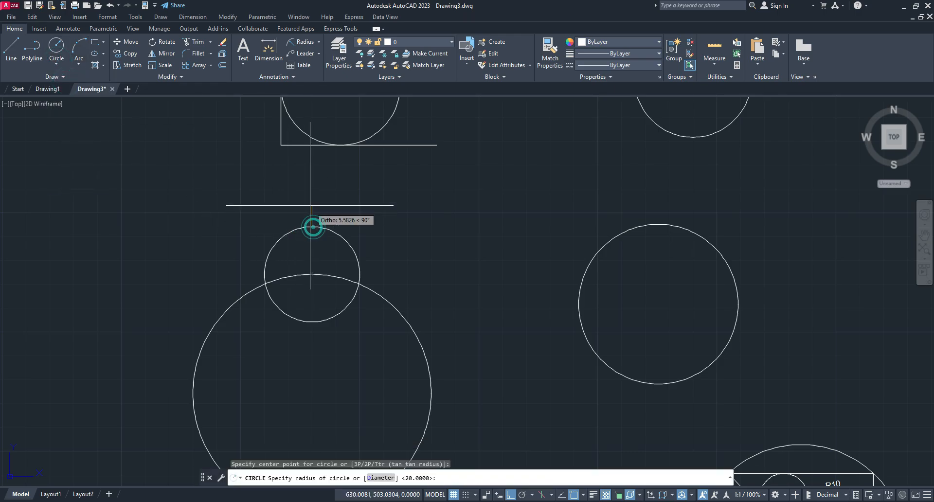
{"action": "type", "text": "10"}
{"action": "key", "text": "Return"}
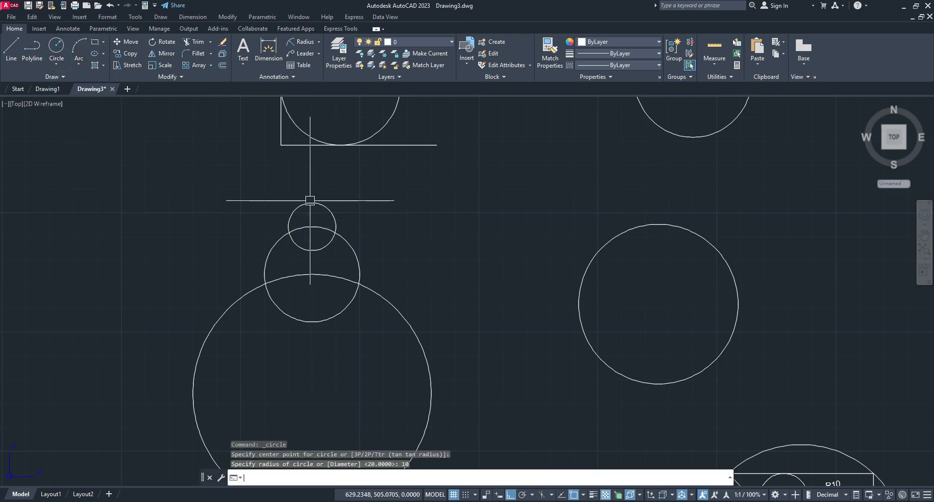
{"action": "middle_click_drag", "start_coordinate": [359, 327], "coordinate": [356, 236]}
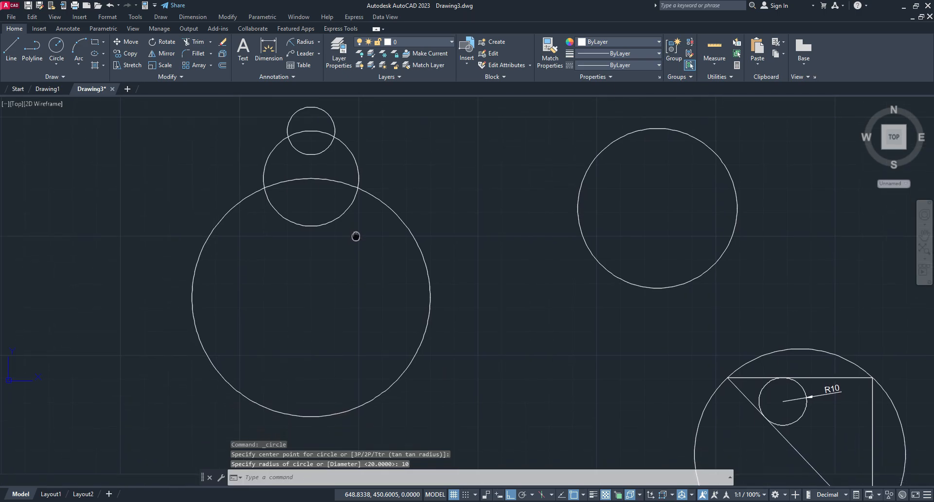
{"action": "left_click", "coordinate": [61, 64]}
{"action": "left_click", "coordinate": [81, 81]}
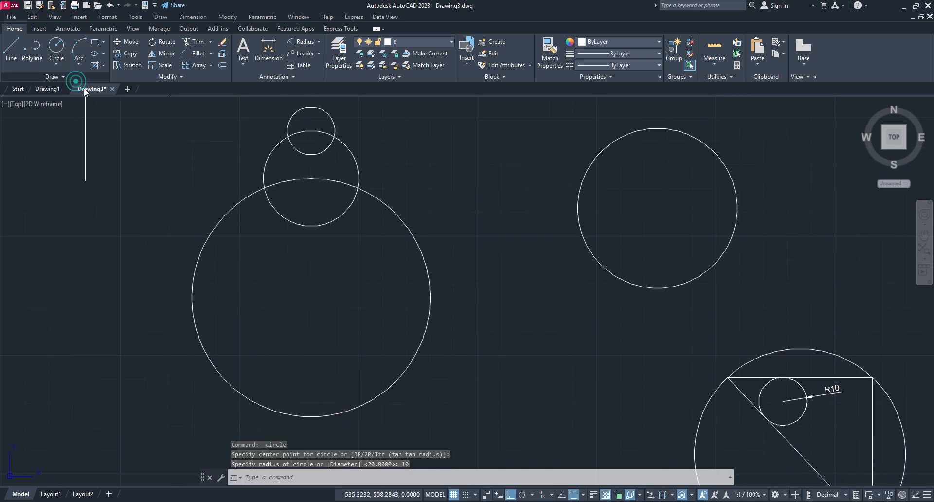
{"action": "left_click", "coordinate": [430, 293]}
{"action": "key", "text": "Escape"}
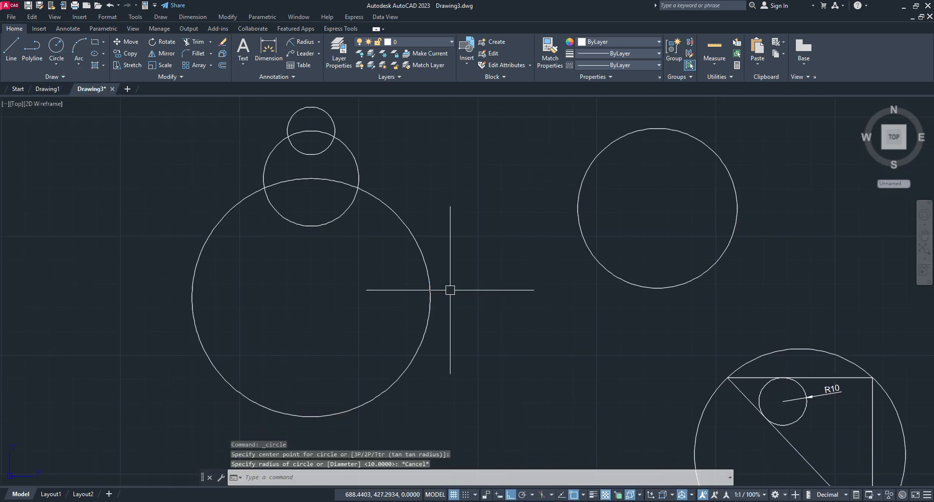
- Draw a radius 20 circle centred on the R50 circle's right quadrant and a radius 10 circle on that circle's outer right quadrant
{"action": "key", "text": "Return"}
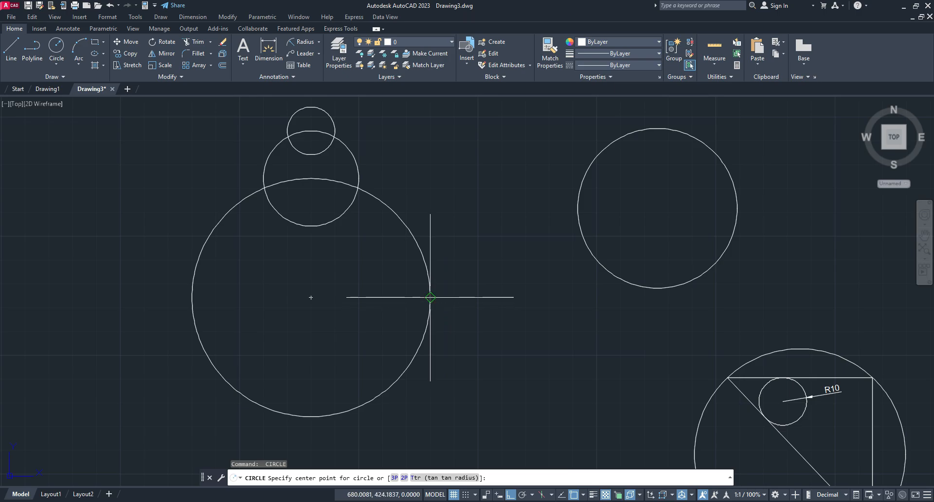
{"action": "left_click", "coordinate": [430, 298]}
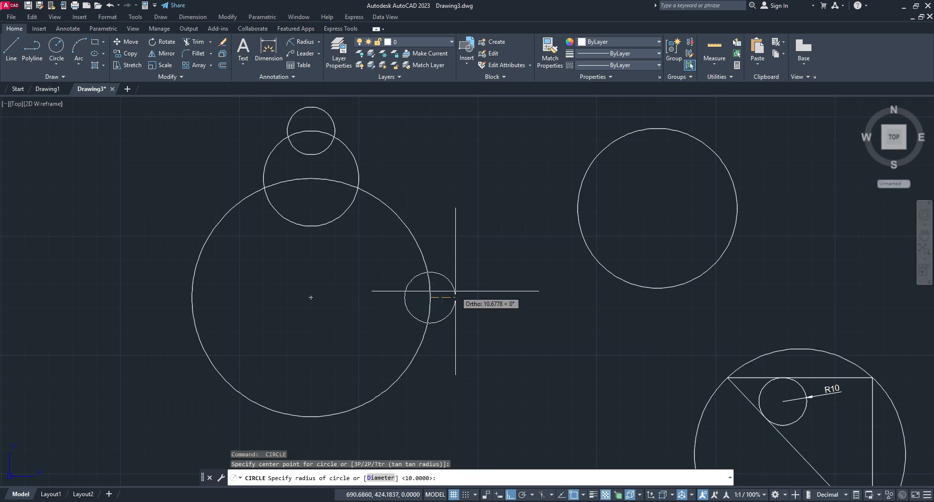
{"action": "type", "text": "20"}
{"action": "key", "text": "Return"}
{"action": "key", "text": "Return"}
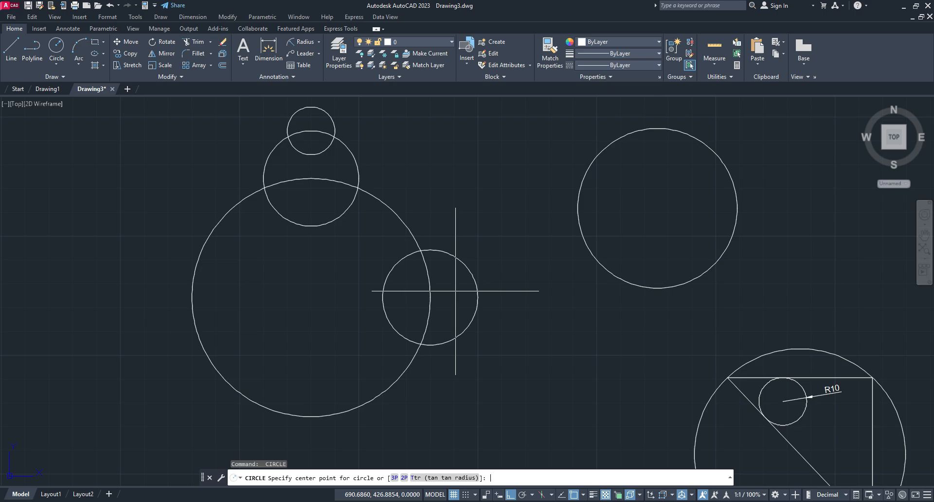
{"action": "left_click", "coordinate": [479, 298]}
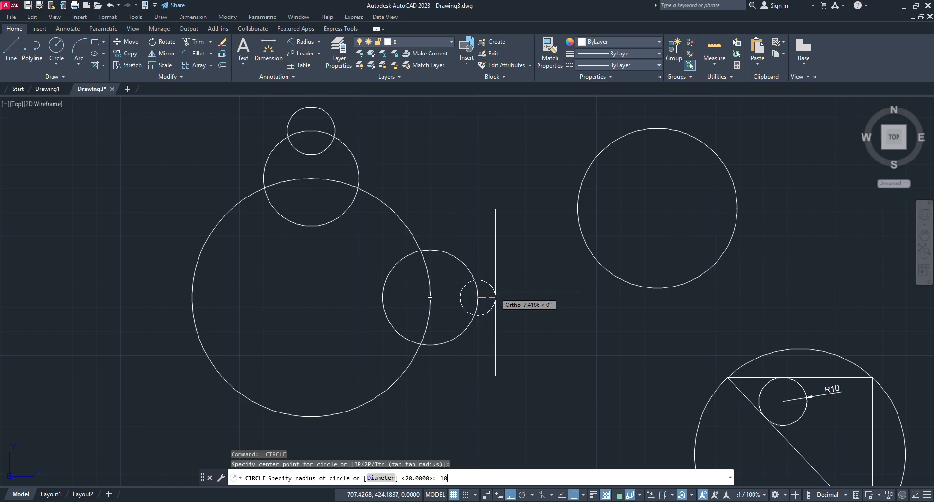
{"action": "key", "text": "Return"}
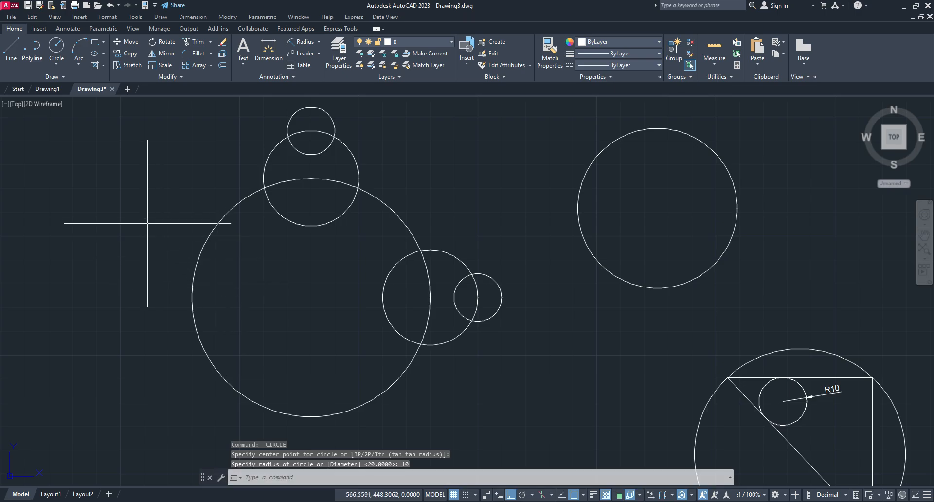
- Draw a radius 20 circle centred on the R50 circle's left quadrant and a radius 10 circle on that circle's outer left quadrant
{"action": "key", "text": "Return"}
{"action": "left_click", "coordinate": [192, 297]}
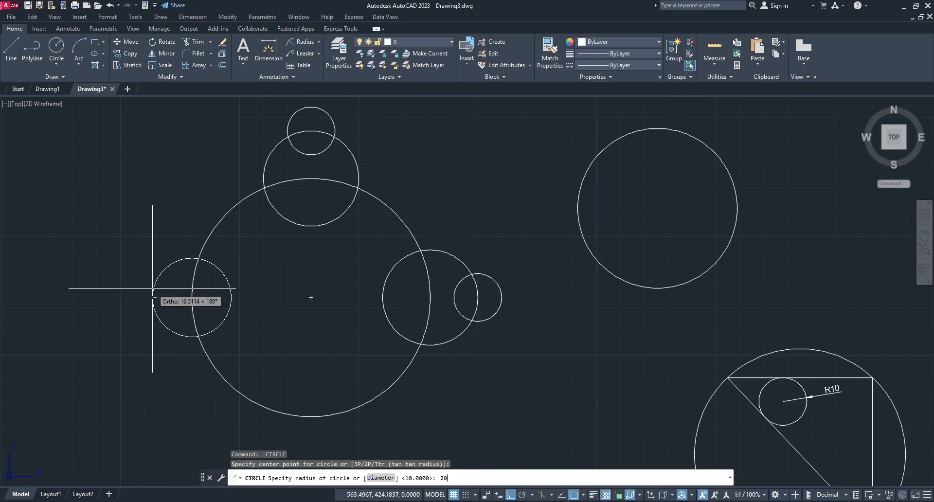
{"action": "key", "text": "Return"}
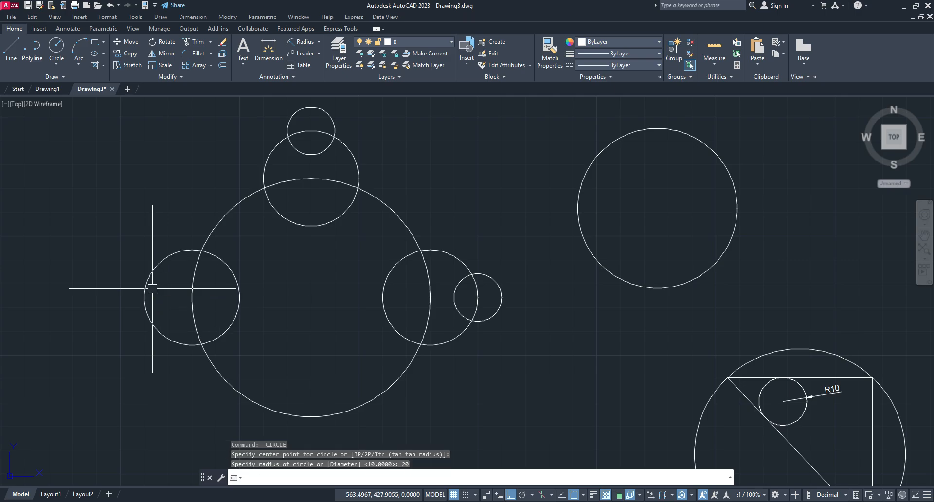
{"action": "key", "text": "Return"}
{"action": "left_click", "coordinate": [144, 297]}
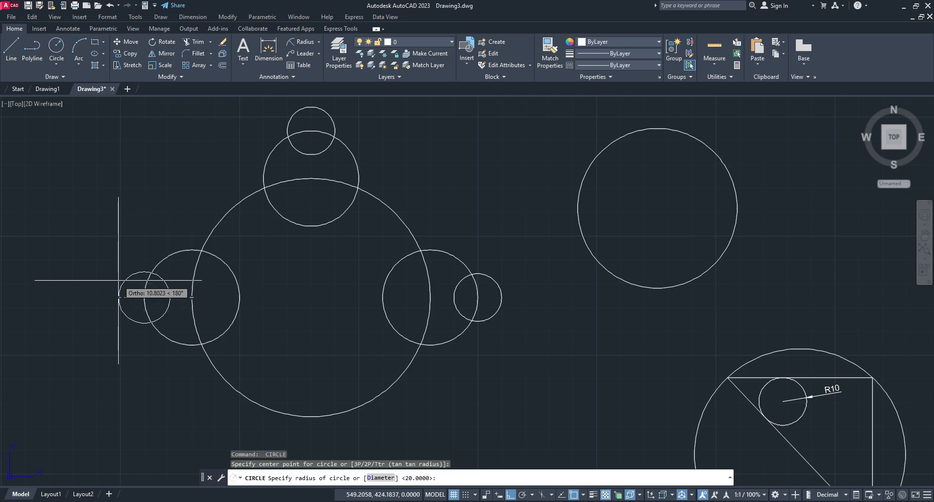
{"action": "key", "text": "Return"}
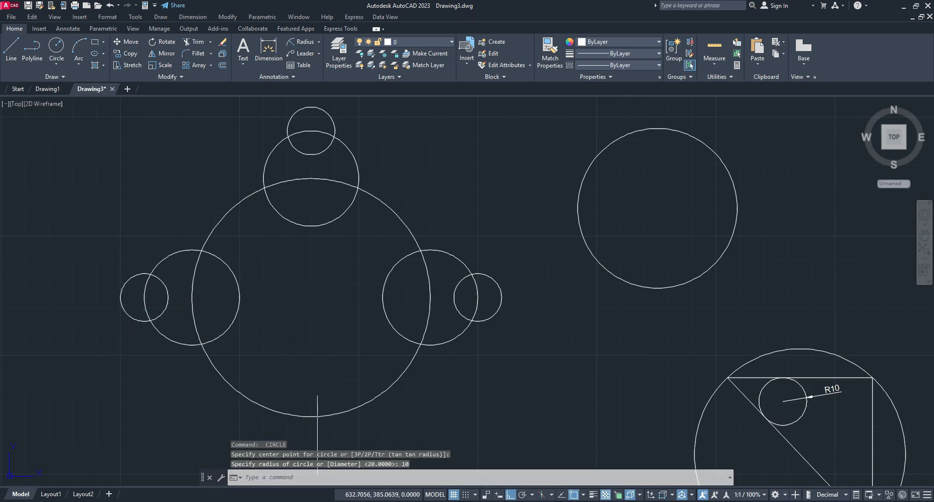
- Draw a radius 20 circle centred on the R50 circle's bottom quadrant and a radius 10 circle on that circle's bottom quadrant
{"action": "left_click", "coordinate": [56, 64]}
{"action": "left_click", "coordinate": [83, 75]}
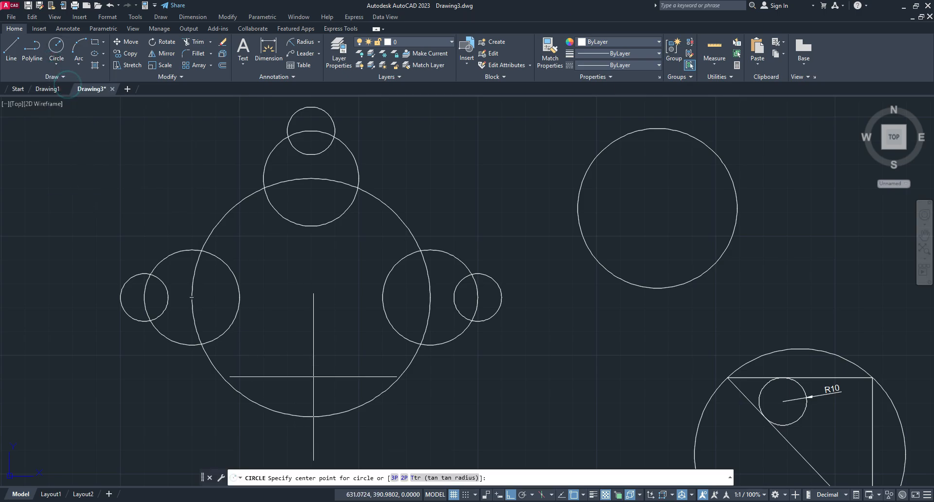
{"action": "middle_click_drag", "start_coordinate": [318, 384], "coordinate": [327, 317]}
{"action": "left_click", "coordinate": [319, 351]}
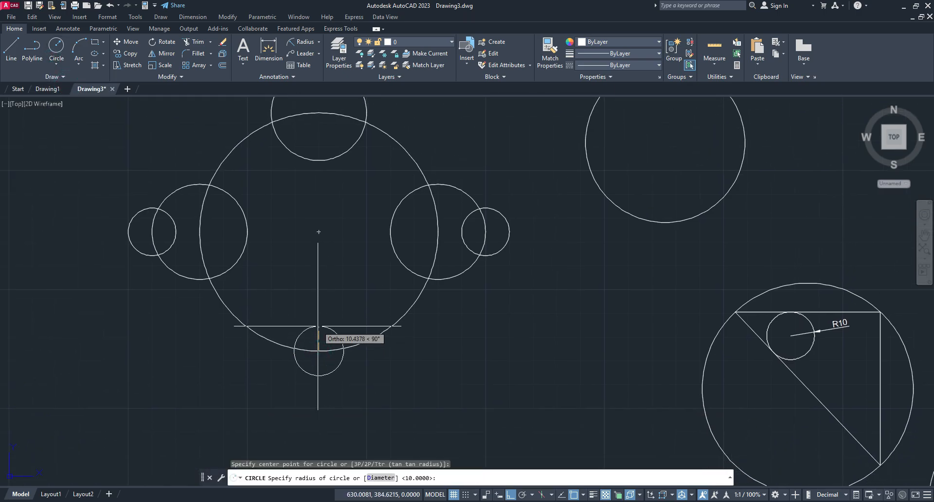
{"action": "type", "text": "20"}
{"action": "key", "text": "Return"}
{"action": "key", "text": "Return"}
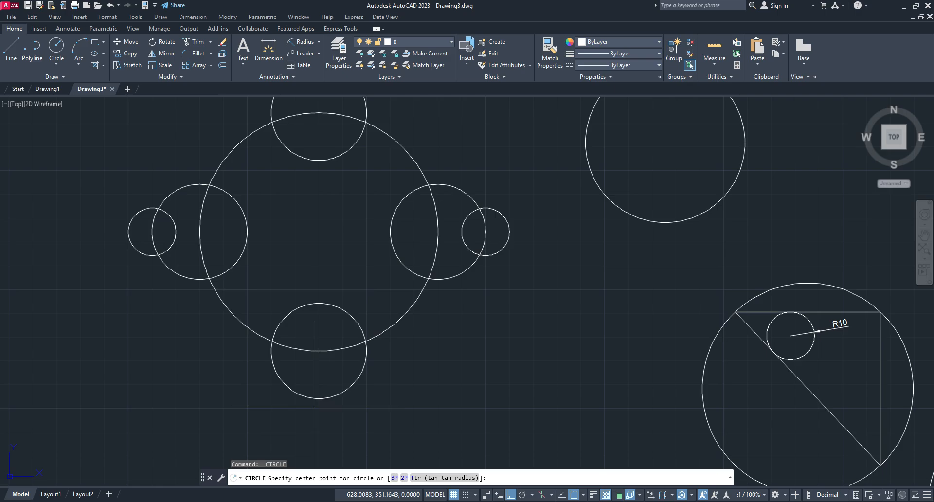
{"action": "left_click", "coordinate": [319, 398]}
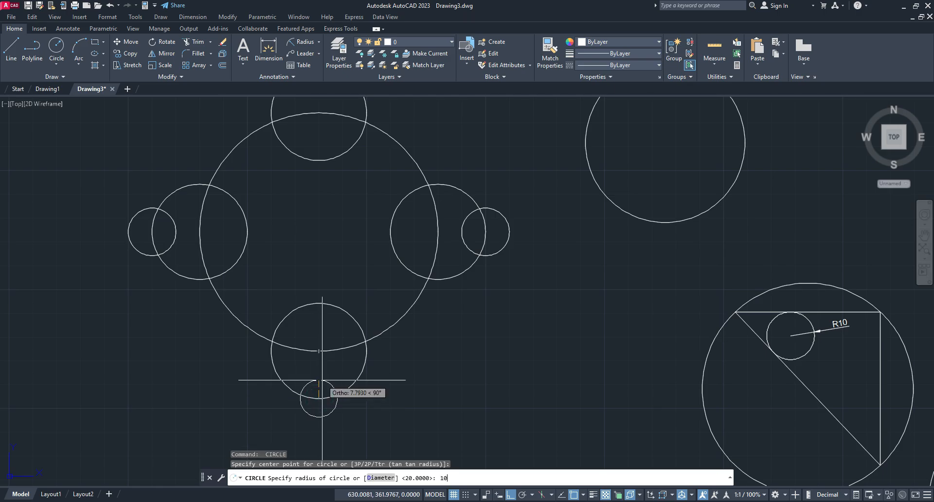
{"action": "key", "text": "Return"}
- Add a radius dimension to the large central circle of the figure, placed outside its upper right side
{"action": "middle_click_drag", "start_coordinate": [370, 294], "coordinate": [364, 323]}
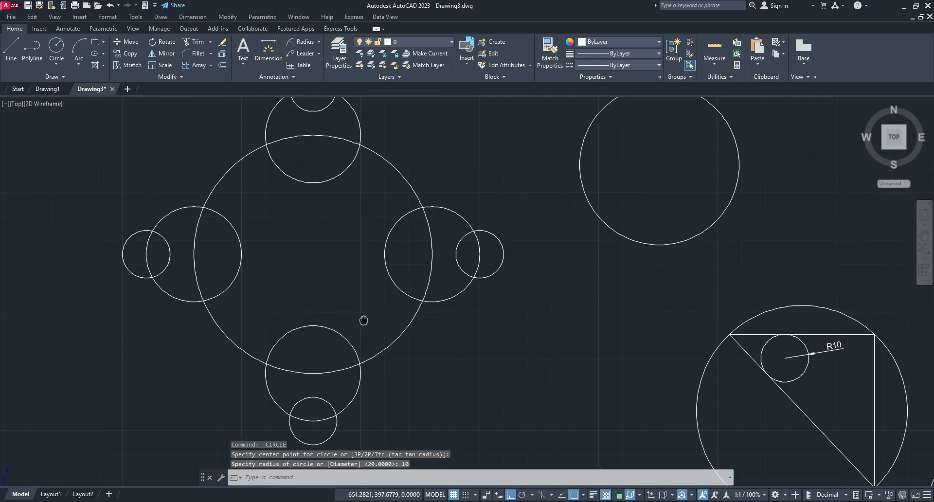
{"action": "scroll", "coordinate": [352, 179], "scroll_direction": "down", "scroll_amount": 2}
{"action": "middle_click_drag", "start_coordinate": [352, 180], "coordinate": [306, 205]}
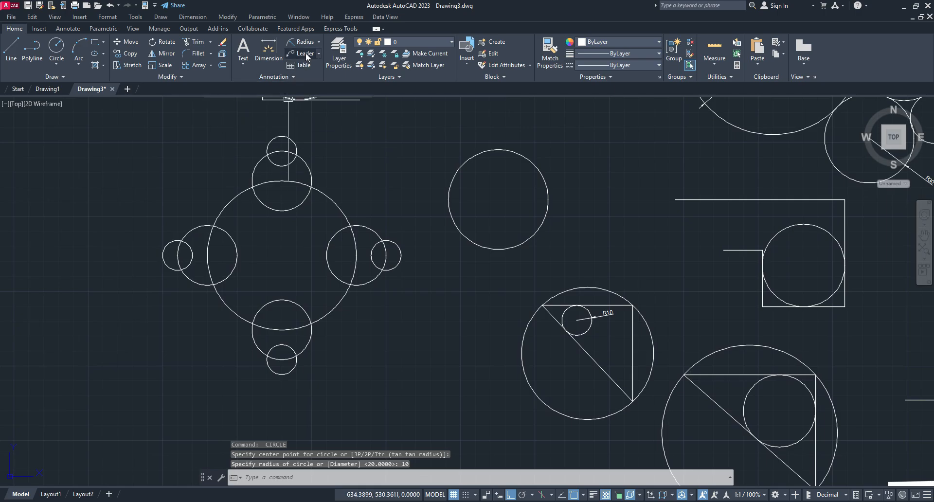
{"action": "left_click", "coordinate": [318, 42]}
{"action": "left_click", "coordinate": [306, 135]}
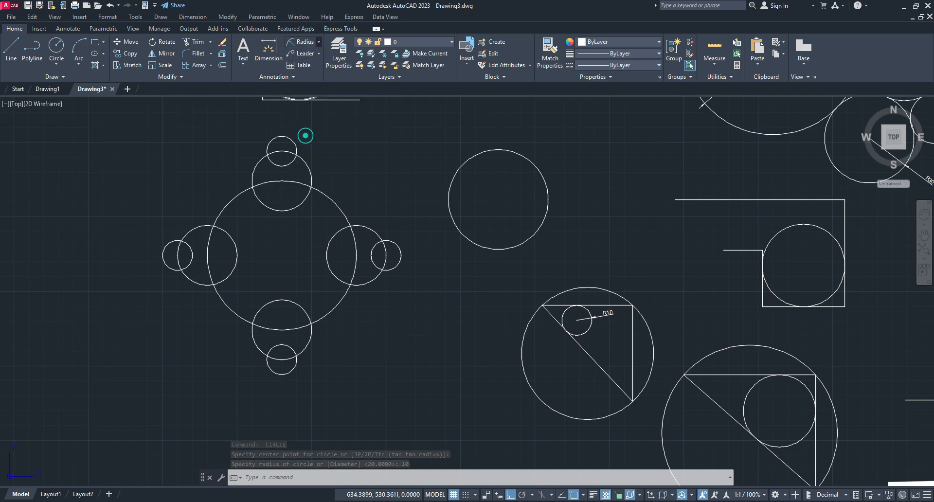
{"action": "left_click", "coordinate": [334, 200]}
{"action": "scroll", "coordinate": [317, 166], "scroll_direction": "up", "scroll_amount": 2}
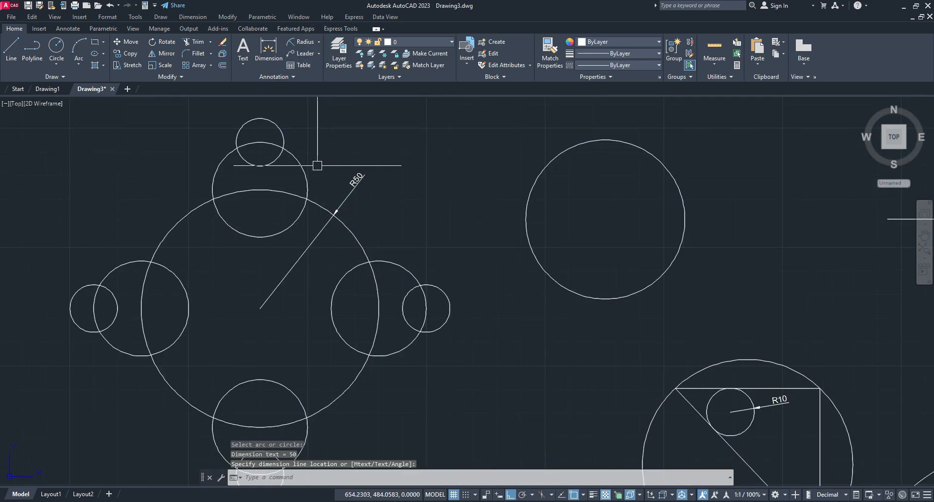
- Add radius dimensions to the small and medium circles above the large circle, placed to their upper right
{"action": "left_click", "coordinate": [314, 43]}
{"action": "left_click", "coordinate": [318, 42]}
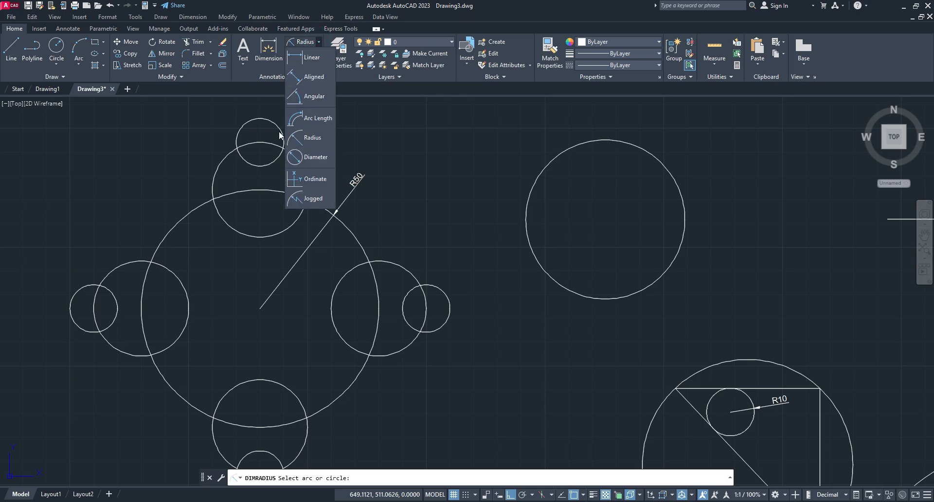
{"action": "left_click", "coordinate": [302, 138]}
{"action": "left_click", "coordinate": [277, 125]}
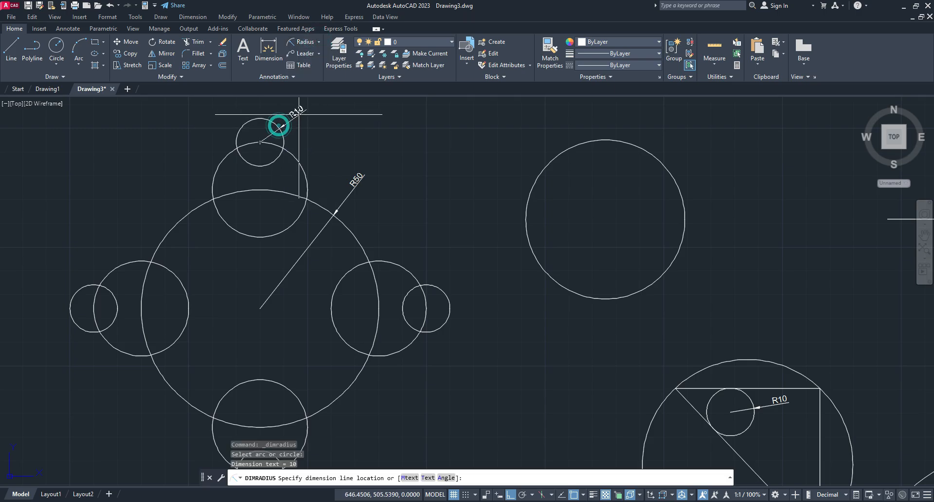
{"action": "left_click", "coordinate": [299, 164]}
{"action": "left_click", "coordinate": [327, 139]}
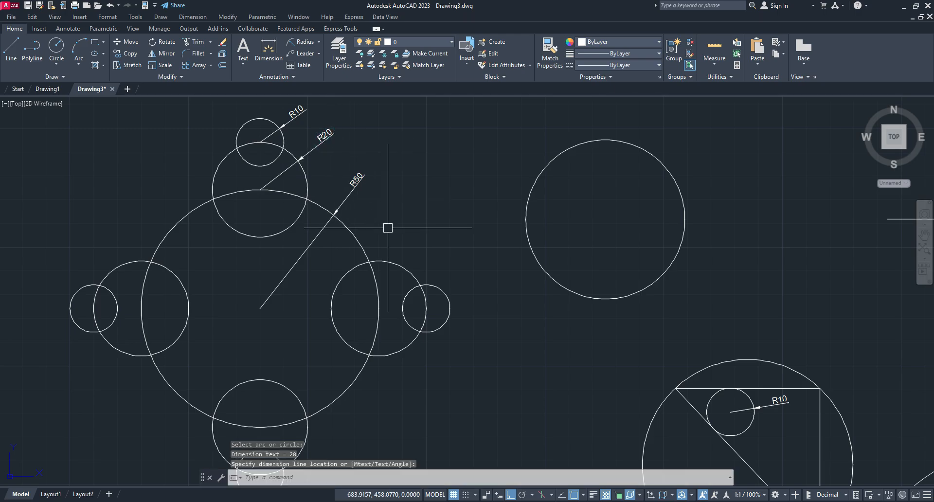
- Switch to the exercise PDF to examine the second Exercise 04 figure, and return to the AutoCAD drawing
{"action": "mouse_move", "coordinate": [410, 239]}
{"action": "middle_mouse_down"}
{"action": "mouse_move", "coordinate": [439, 203]}
{"action": "mouse_move", "coordinate": [491, 212]}
{"action": "mouse_move", "coordinate": [586, 207]}
{"action": "middle_mouse_up"}
{"action": "scroll", "coordinate": [579, 209], "scroll_direction": "down", "scroll_amount": 2}
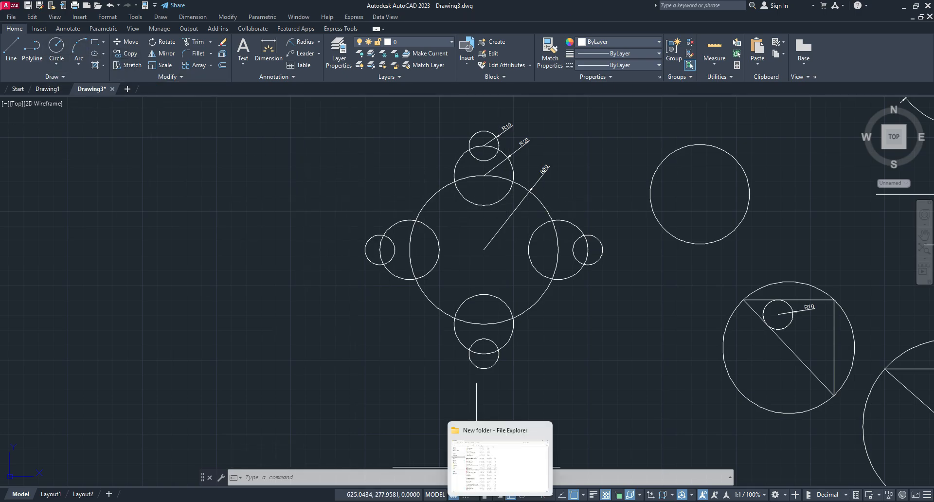
{"action": "left_click", "coordinate": [523, 501]}
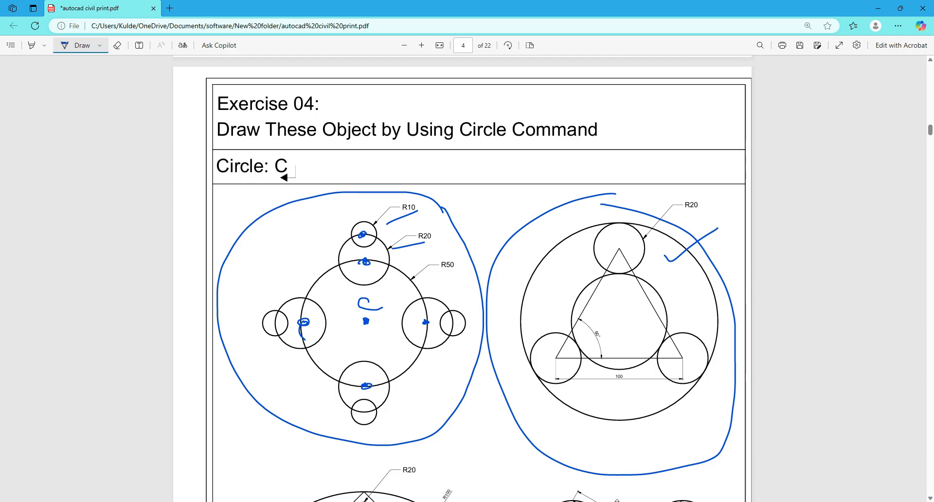
{"action": "left_click", "coordinate": [651, 501]}
{"action": "left_click", "coordinate": [685, 473]}
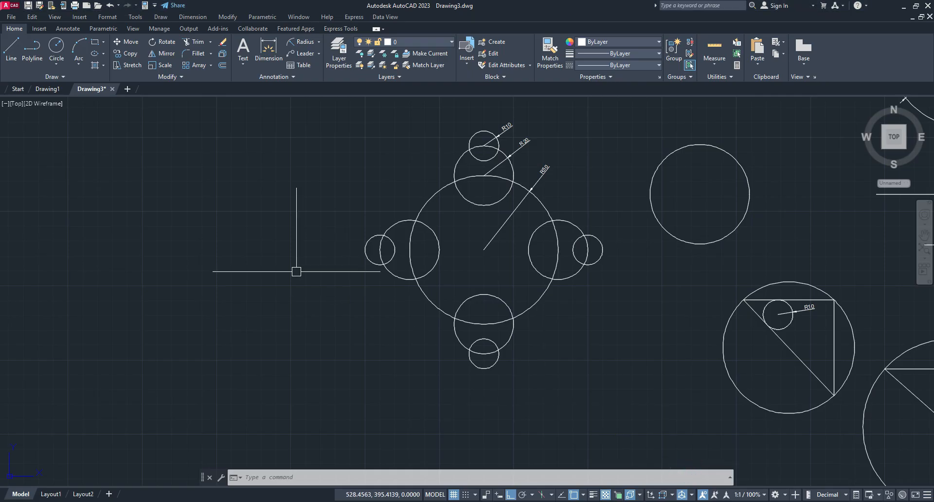
- Draw a 3-sided polygon by the Edge option in the empty area beside the first figure, with a horizontal base edge of 100
{"action": "middle_click_drag", "start_coordinate": [213, 221], "coordinate": [265, 210]}
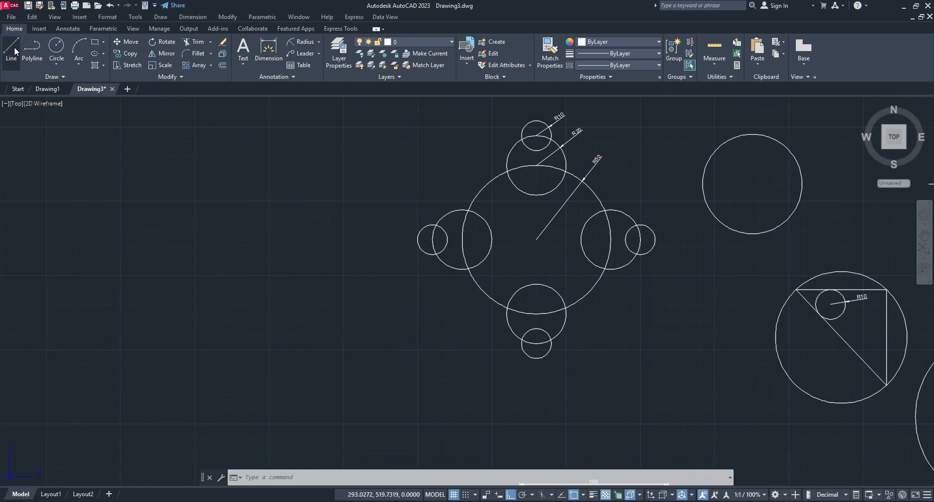
{"action": "left_click", "coordinate": [103, 42]}
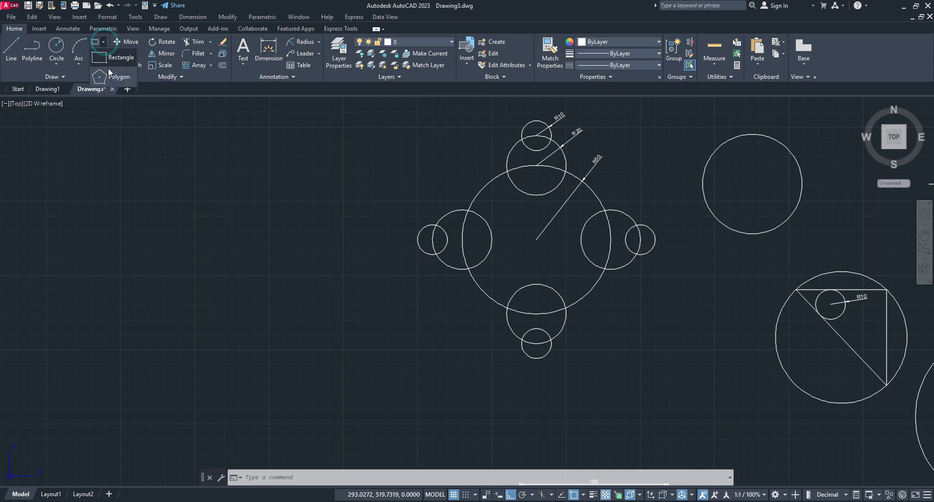
{"action": "left_click", "coordinate": [117, 77]}
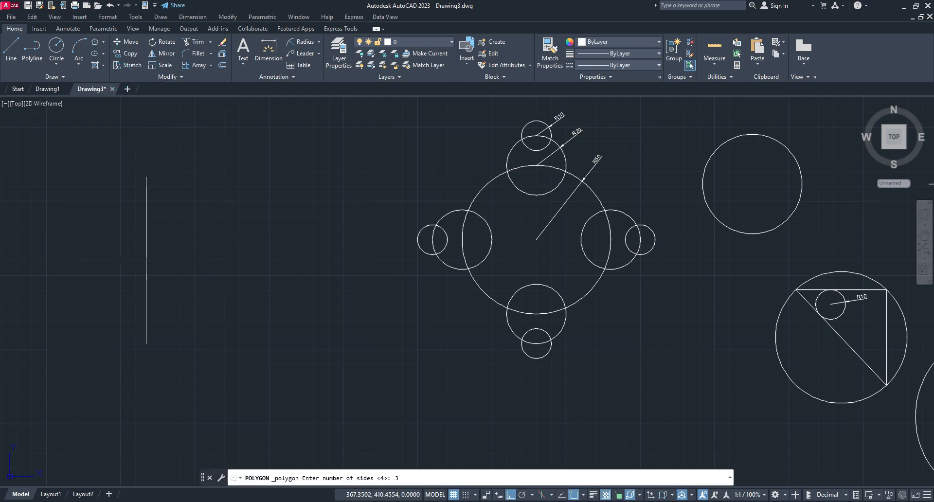
{"action": "key", "text": "Return"}
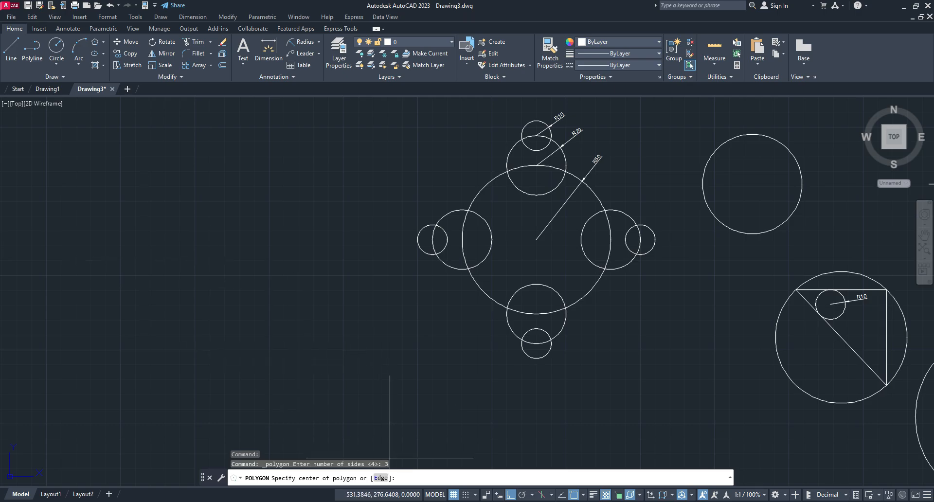
{"action": "type", "text": "E"}
{"action": "key", "text": "Return"}
{"action": "left_click", "coordinate": [98, 339]}
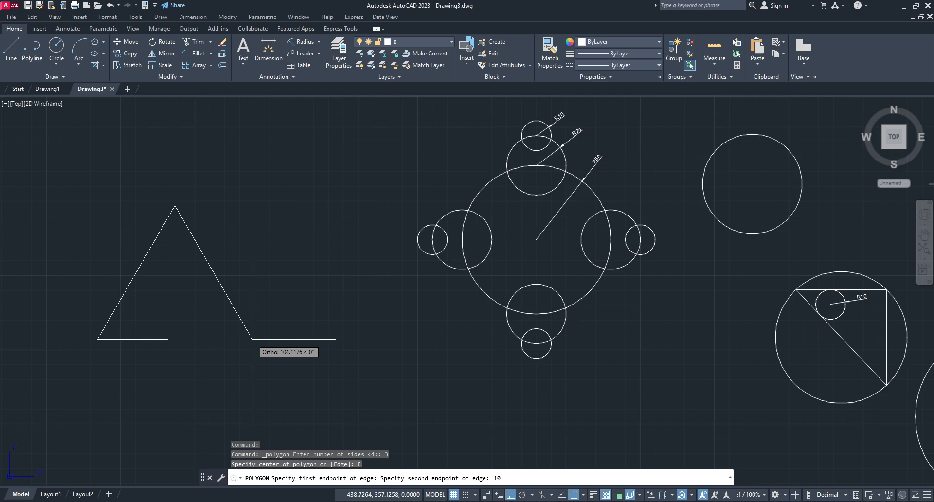
{"action": "type", "text": "100"}
{"action": "key", "text": "Return"}
- Draw a Center, Radius circle of radius 10 centred on the triangle's top vertex
{"action": "middle_click_drag", "start_coordinate": [272, 291], "coordinate": [415, 266]}
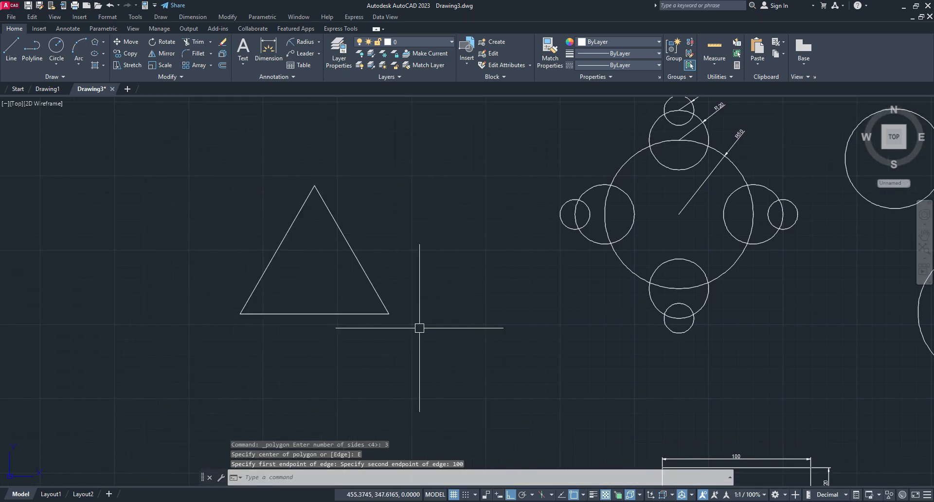
{"action": "left_click", "coordinate": [56, 62]}
{"action": "left_click", "coordinate": [72, 83]}
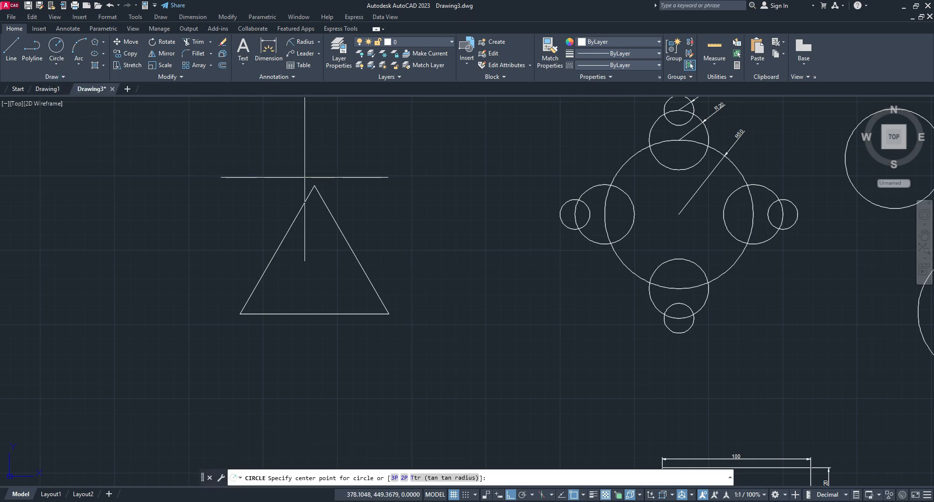
{"action": "left_click", "coordinate": [314, 186]}
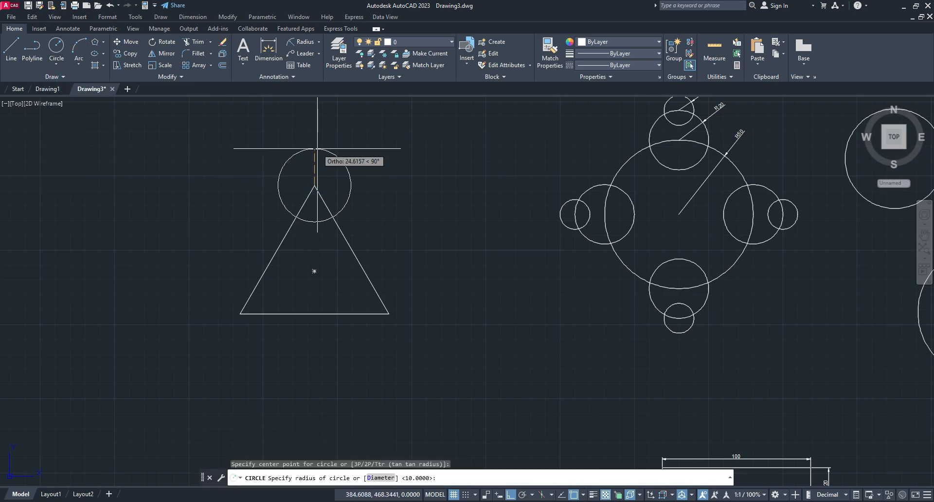
{"action": "key", "text": "Return"}
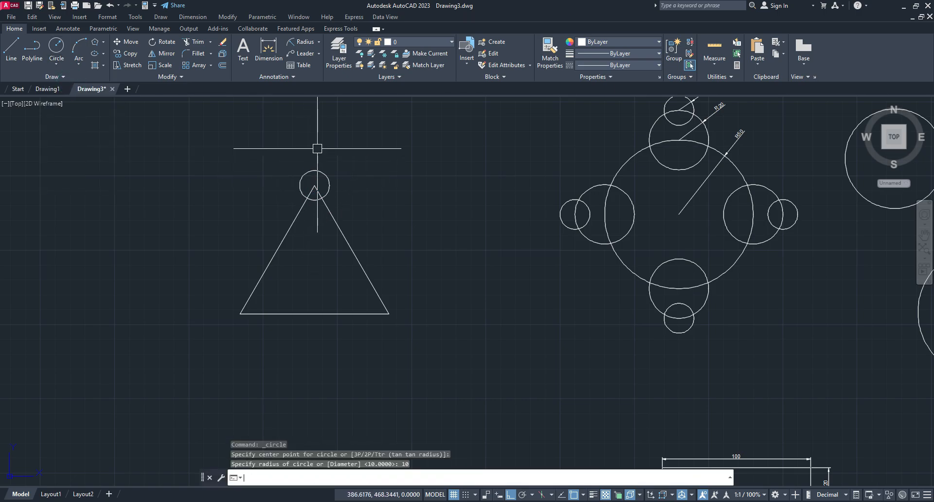
- Draw radius 10 circles centred on the triangle's lower left and lower right vertices
{"action": "left_click", "coordinate": [78, 64]}
{"action": "left_click", "coordinate": [56, 63]}
{"action": "left_click", "coordinate": [72, 83]}
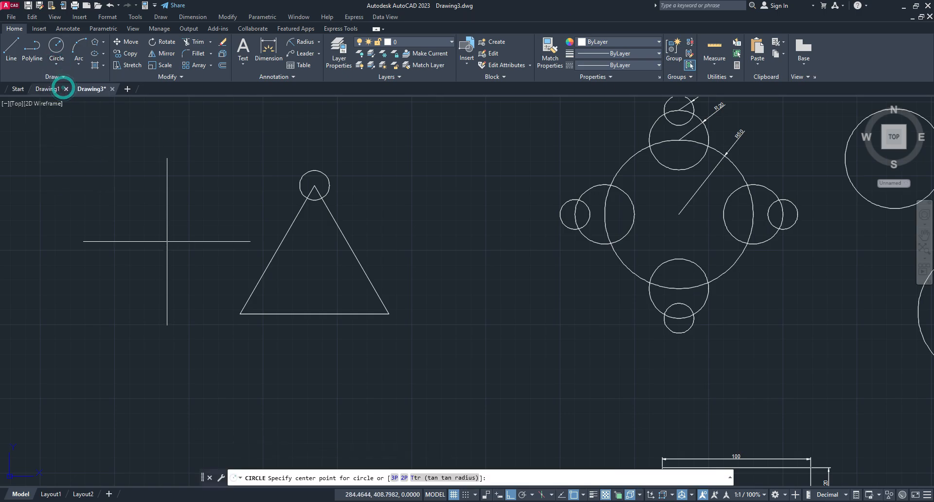
{"action": "left_click", "coordinate": [242, 315]}
{"action": "type", "text": "10"}
{"action": "key", "text": "Return"}
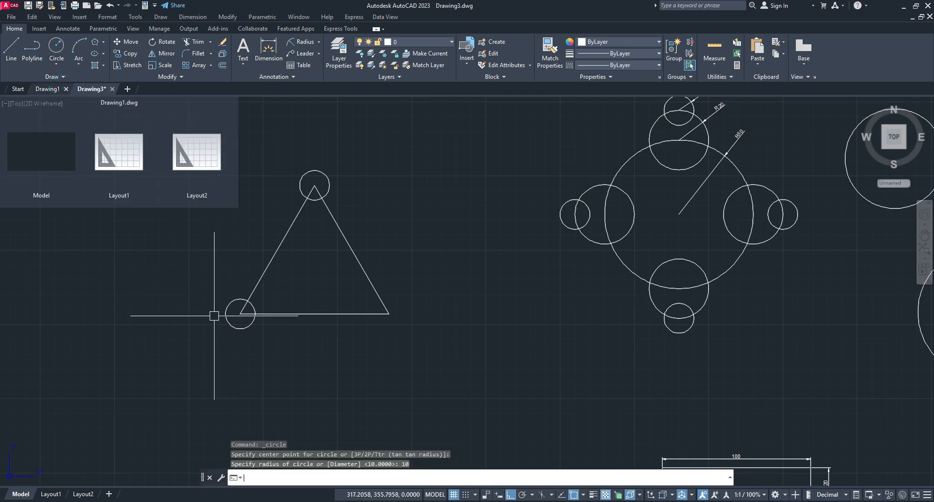
{"action": "key", "text": "Return"}
{"action": "left_click", "coordinate": [389, 314]}
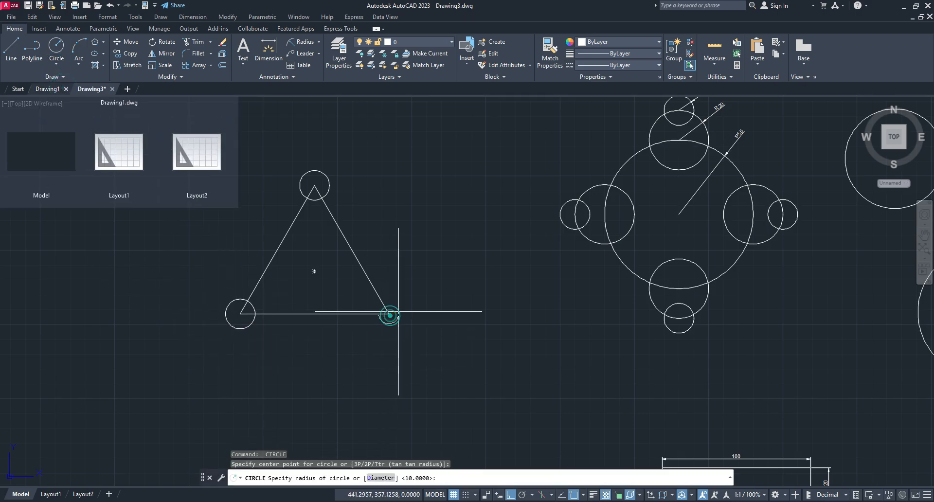
{"action": "type", "text": "10"}
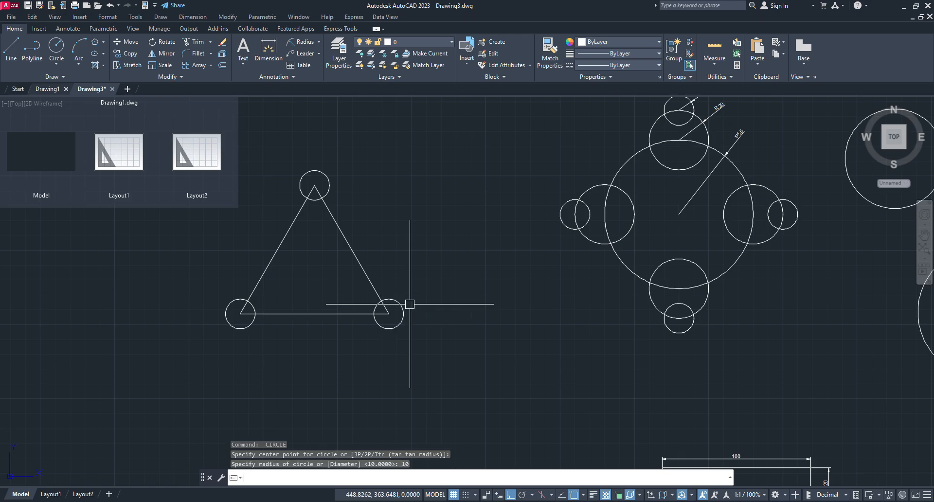
{"action": "key", "text": "Return"}
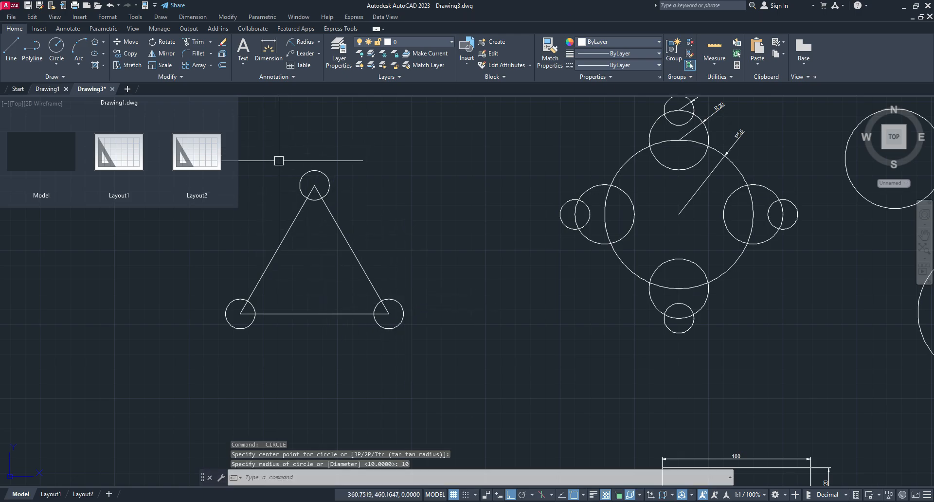
{"action": "key", "text": "Escape"}
- Draw a Tan, Tan, Tan circle enclosing the triangle, tangent to the outer sides of the three vertex circles
{"action": "left_click", "coordinate": [63, 65]}
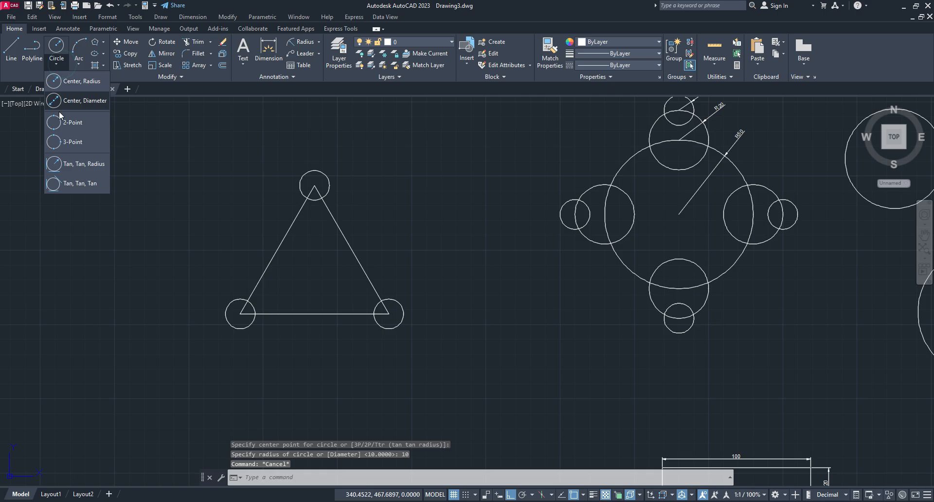
{"action": "left_click", "coordinate": [72, 183]}
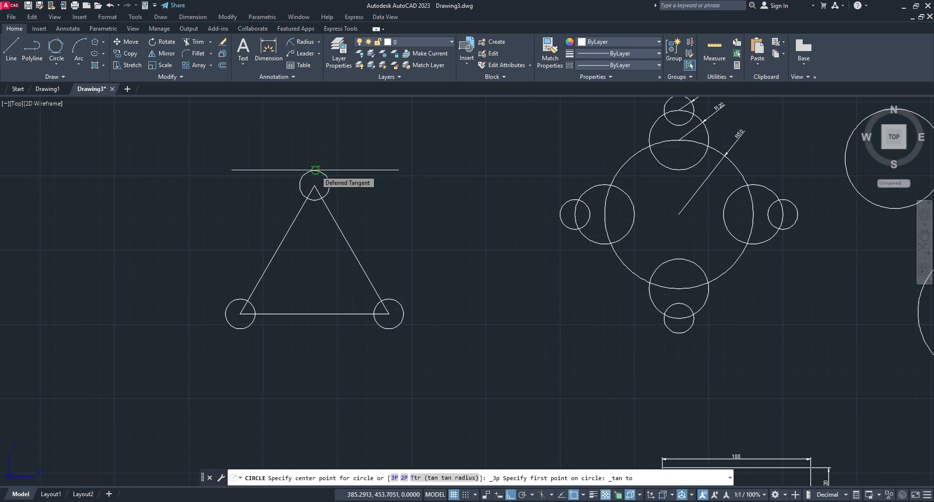
{"action": "left_click", "coordinate": [315, 170]}
{"action": "left_click", "coordinate": [402, 310]}
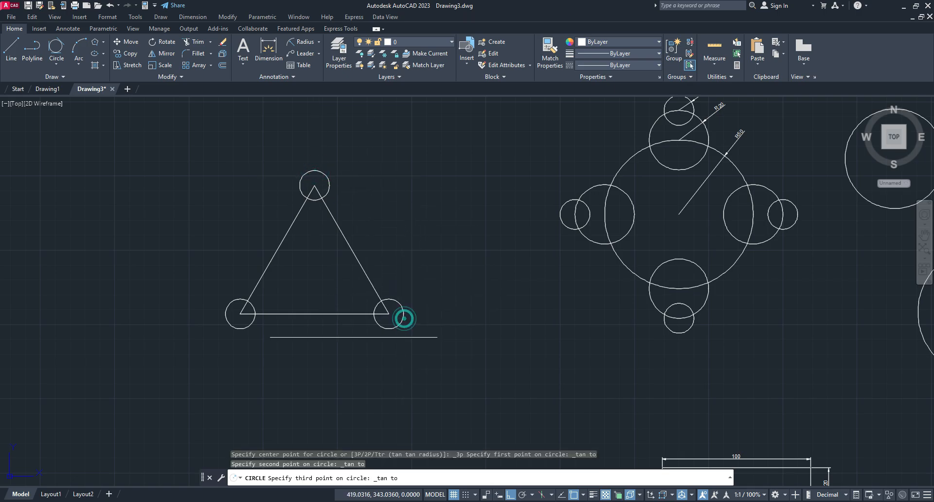
{"action": "left_click", "coordinate": [226, 318]}
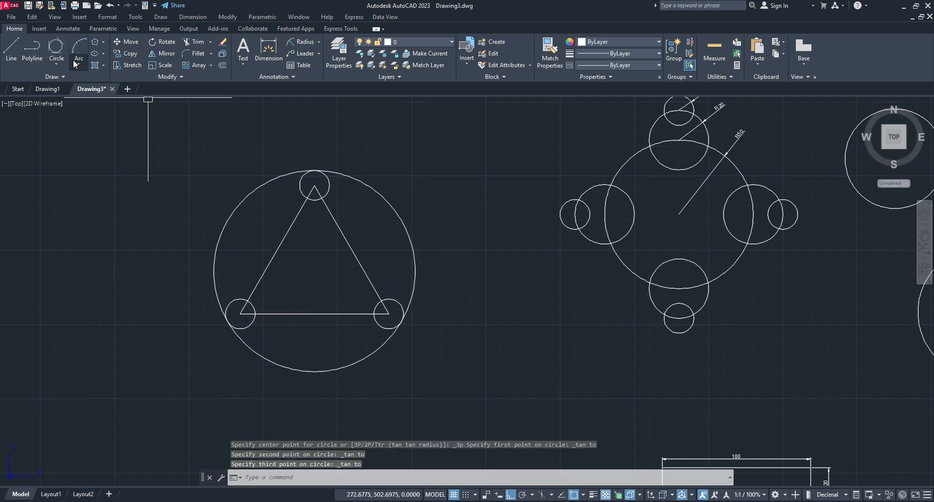
- Draw a Tan, Tan, Tan circle inside the triangle, tangent to its three sides
{"action": "left_click", "coordinate": [55, 66]}
{"action": "left_click", "coordinate": [78, 183]}
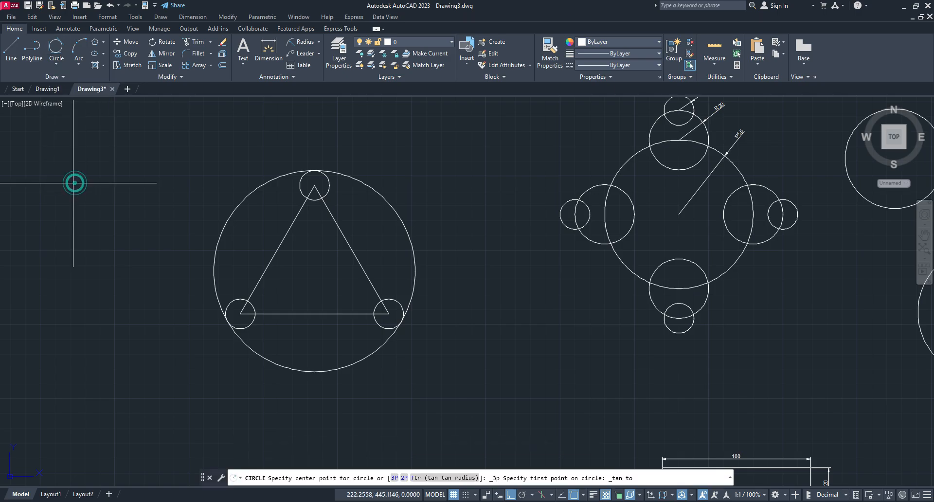
{"action": "left_click", "coordinate": [351, 249]}
{"action": "left_click", "coordinate": [285, 245]}
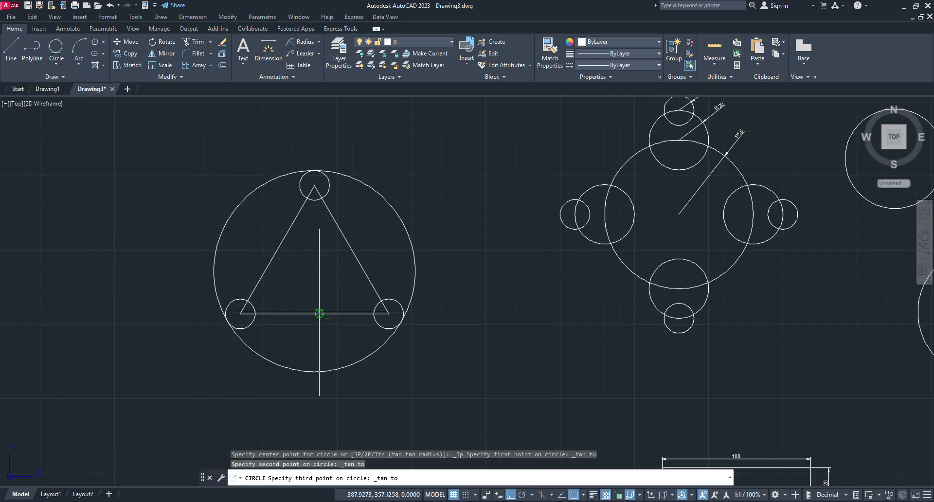
{"action": "left_click", "coordinate": [320, 313]}
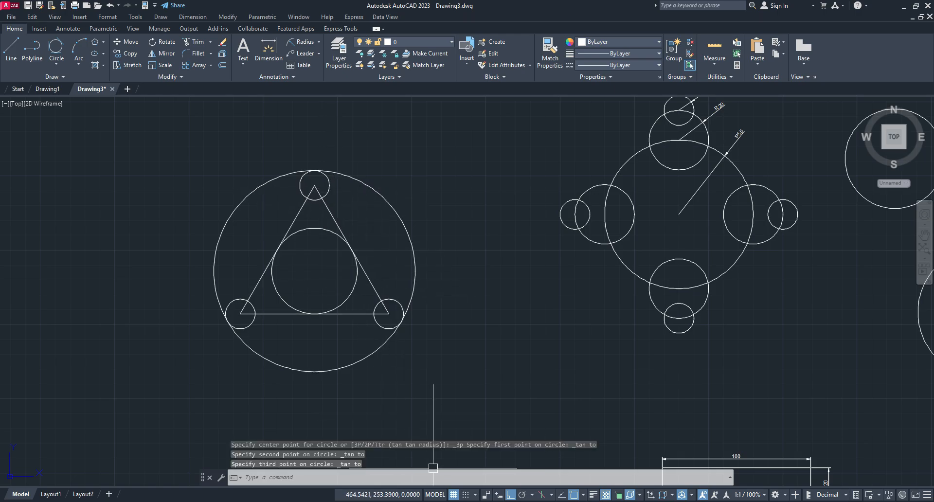
- Check the triangle figure in the Exercise 04 PDF, and add a linear dimension below the triangle's base in Drawing3
{"action": "mouse_move", "coordinate": [521, 501]}
{"action": "left_click", "coordinate": [521, 467]}
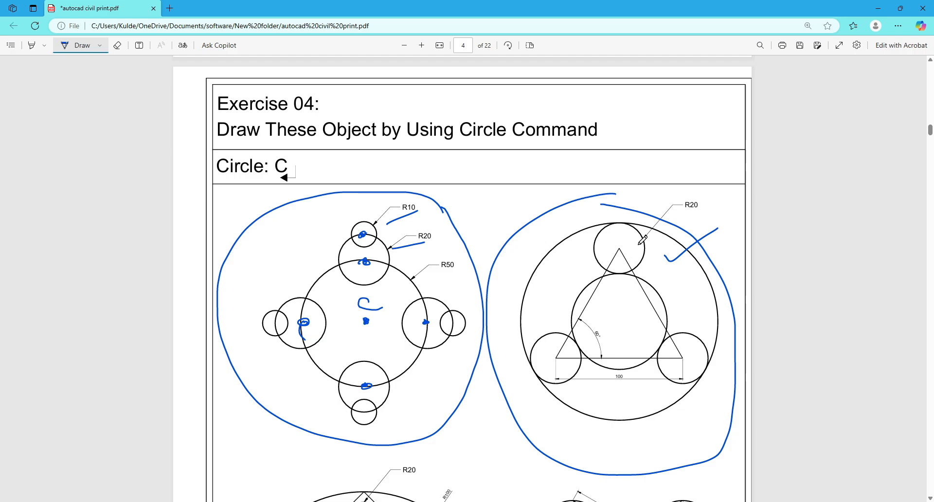
{"action": "mouse_move", "coordinate": [651, 501]}
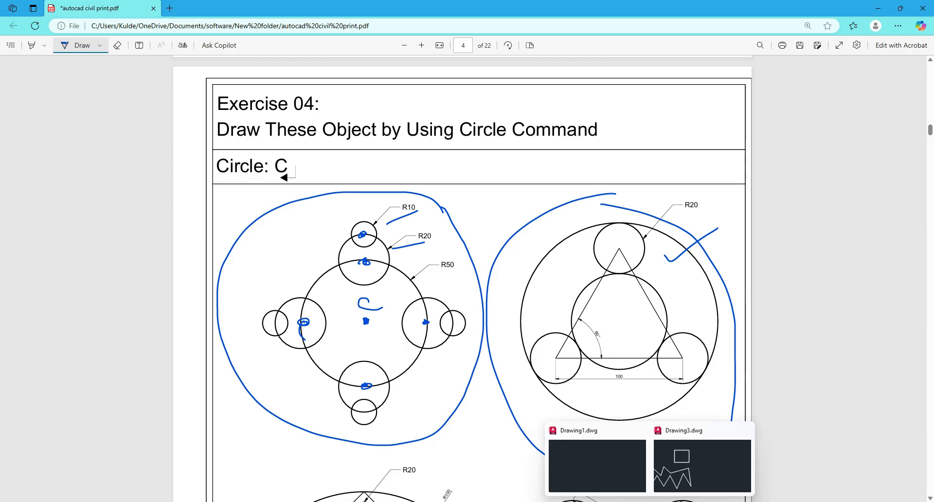
{"action": "left_click", "coordinate": [689, 475]}
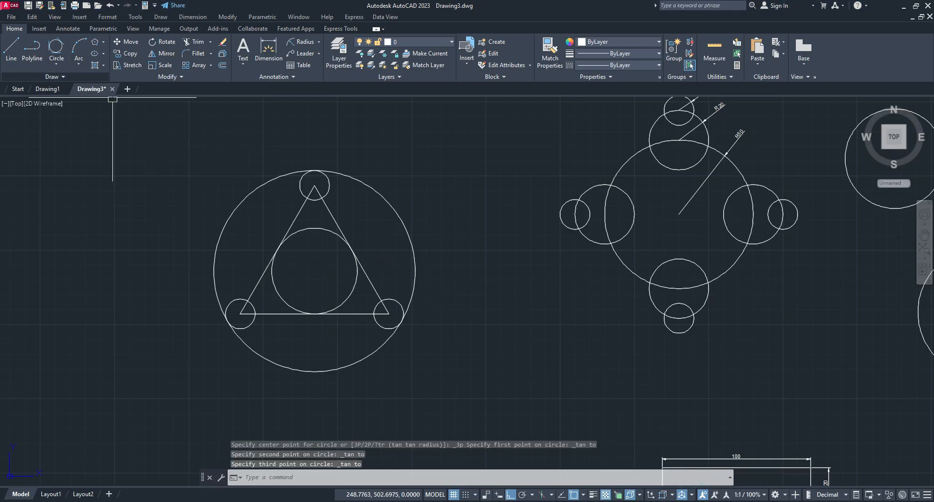
{"action": "left_click", "coordinate": [320, 44]}
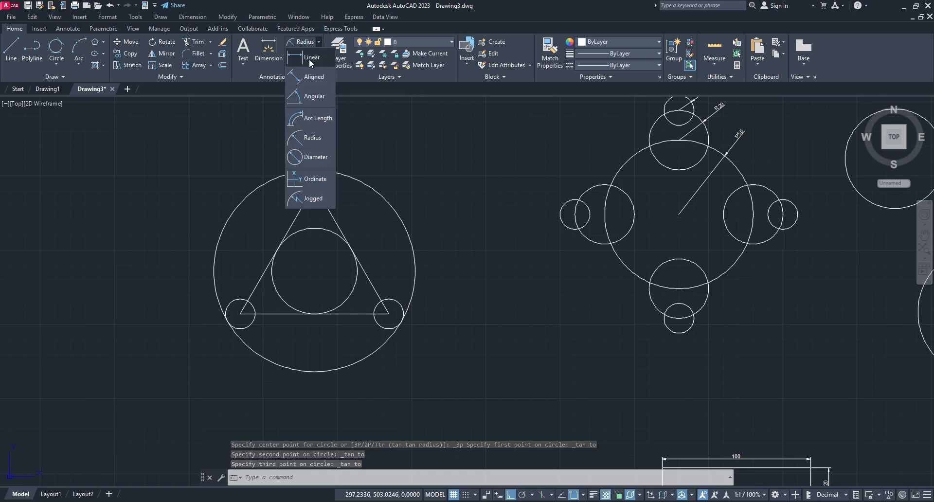
{"action": "left_click", "coordinate": [307, 69]}
{"action": "left_click", "coordinate": [241, 314]}
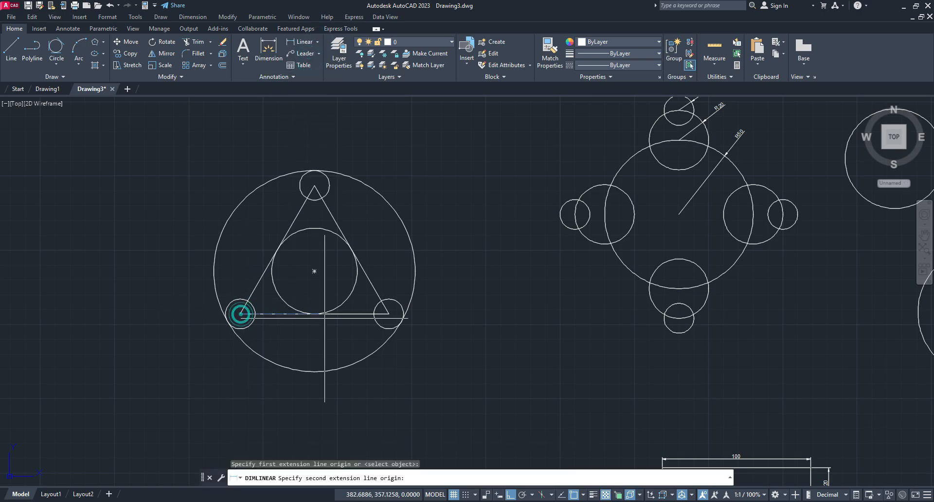
{"action": "left_click", "coordinate": [388, 314]}
{"action": "scroll", "coordinate": [323, 325], "scroll_direction": "up", "scroll_amount": 5}
{"action": "left_click", "coordinate": [302, 324]}
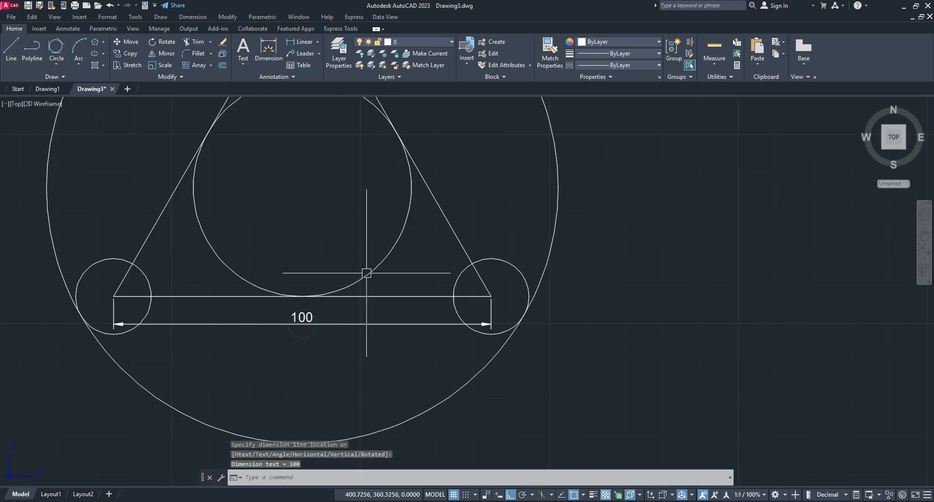
- Add a radius dimension to the large outer circle around the triangle and erase it again
{"action": "scroll", "coordinate": [368, 285], "scroll_direction": "down", "scroll_amount": 3}
{"action": "scroll", "coordinate": [368, 236], "scroll_direction": "up", "scroll_amount": 1}
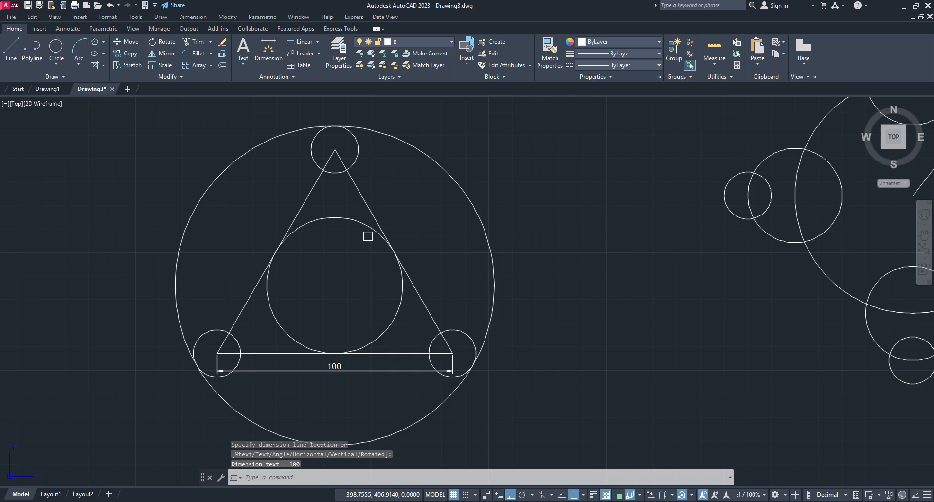
{"action": "left_click", "coordinate": [318, 44]}
{"action": "left_click", "coordinate": [306, 141]}
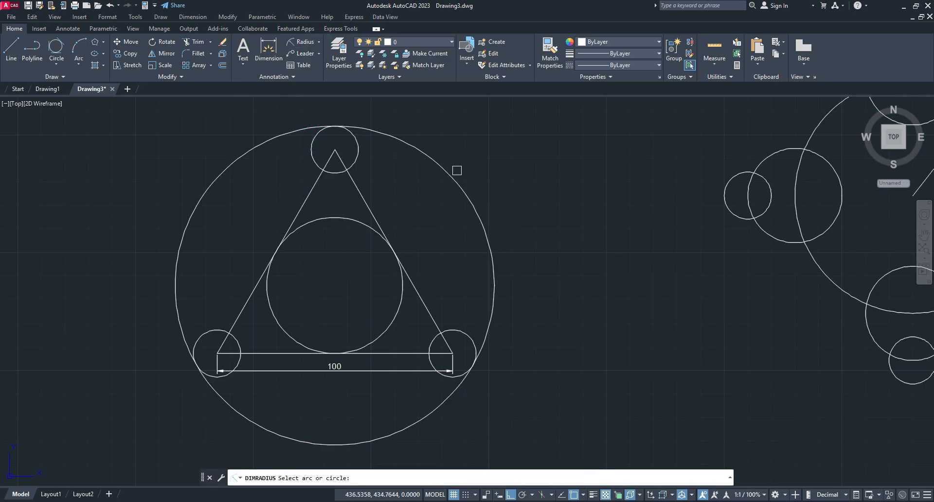
{"action": "left_click", "coordinate": [457, 170]}
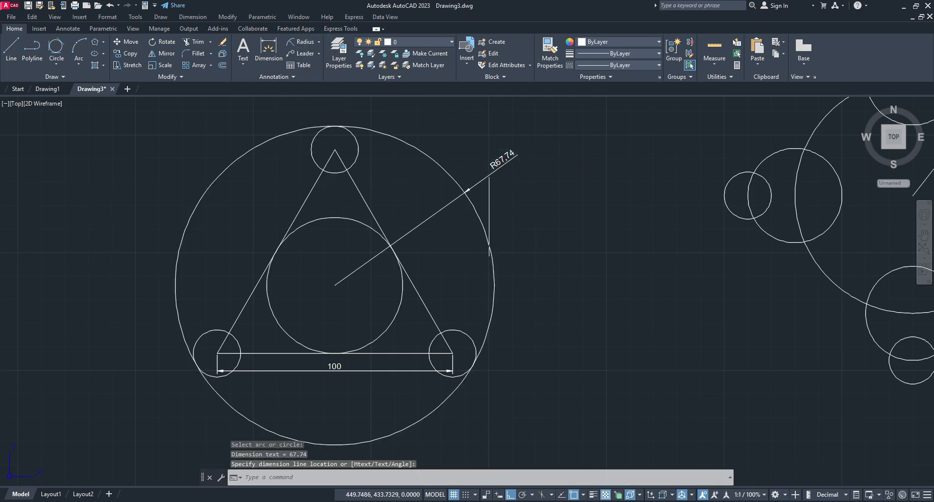
{"action": "left_click", "coordinate": [517, 154]}
{"action": "left_click", "coordinate": [463, 193]}
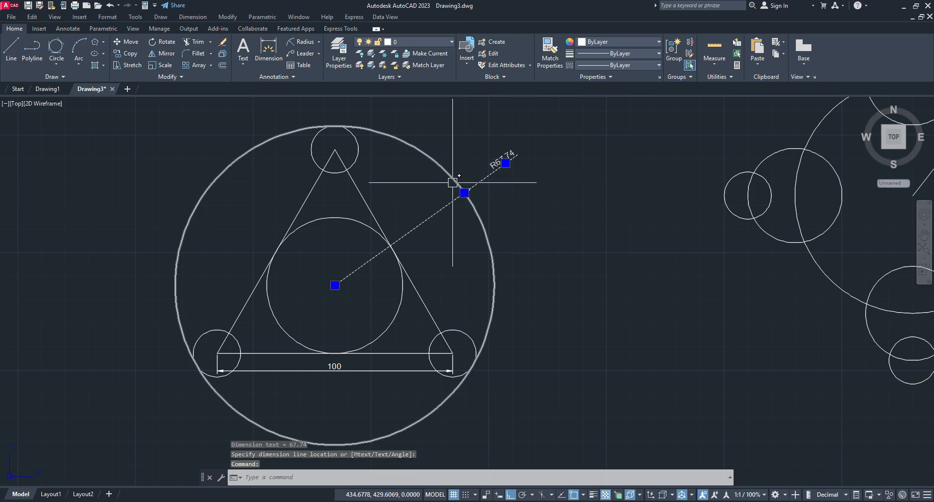
{"action": "key", "text": "Delete"}
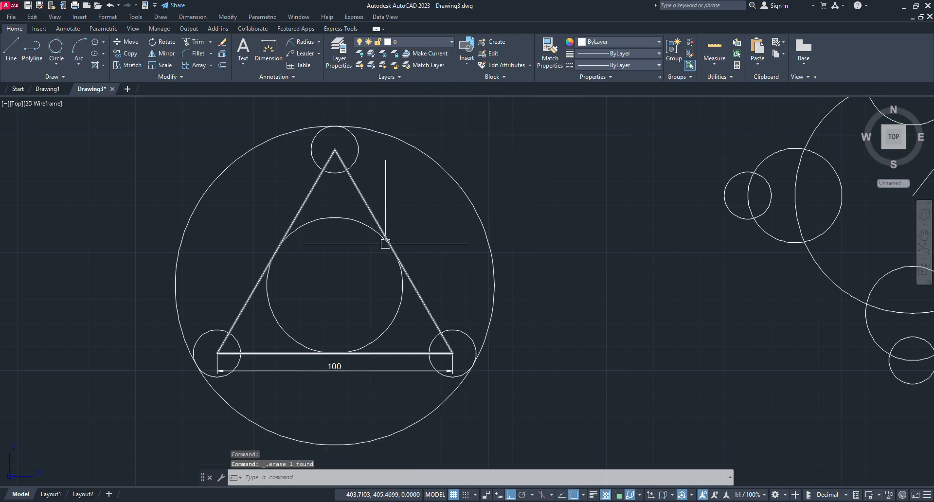
- Add a radius dimension to the small circle on the triangle's top vertex
{"action": "left_click", "coordinate": [318, 43]}
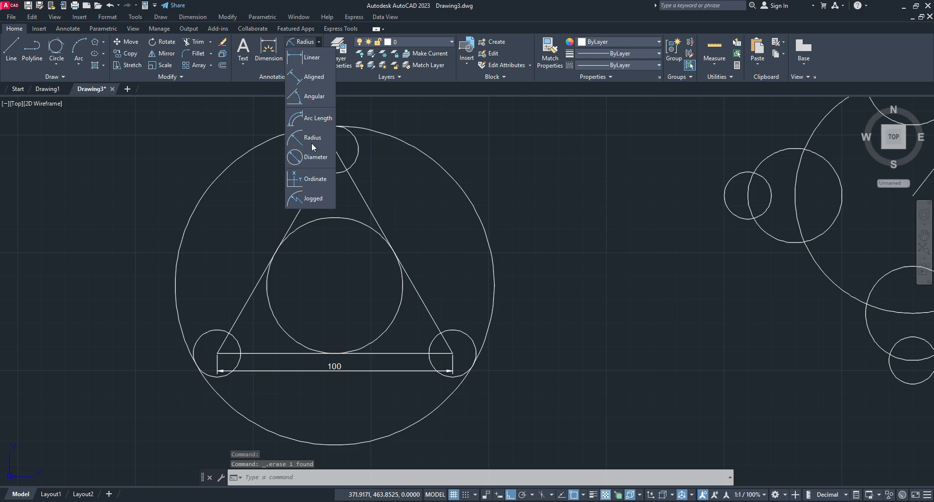
{"action": "left_click", "coordinate": [320, 139]}
{"action": "left_click", "coordinate": [319, 137]}
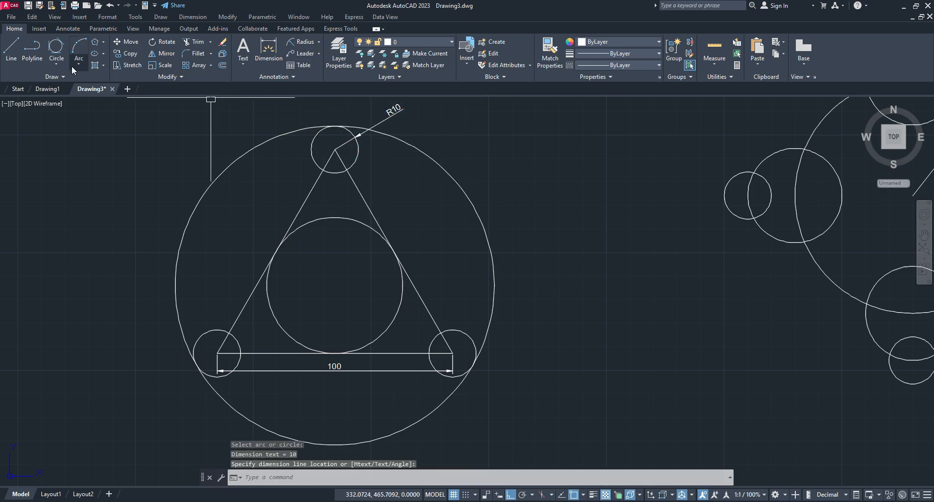
- Draw a Center, Radius circle of radius 100 in the empty space left of the triangle figure
{"action": "left_click", "coordinate": [56, 63]}
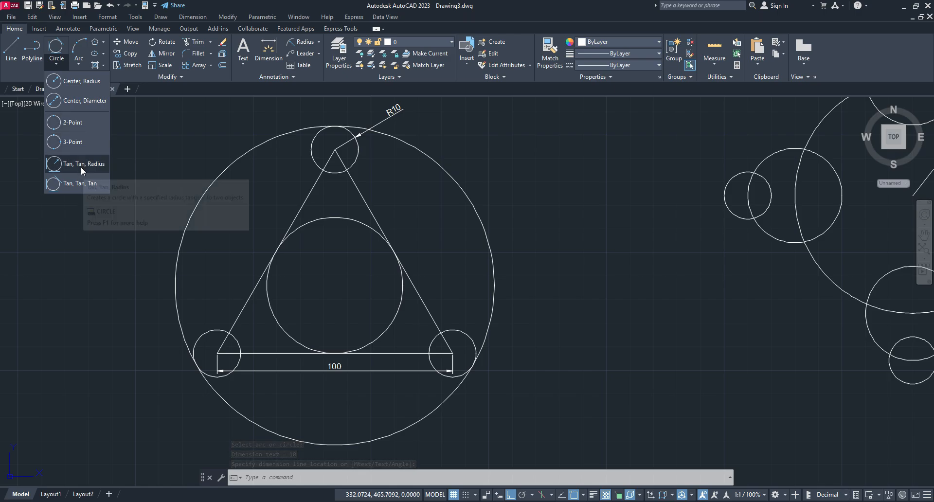
{"action": "left_click", "coordinate": [85, 243]}
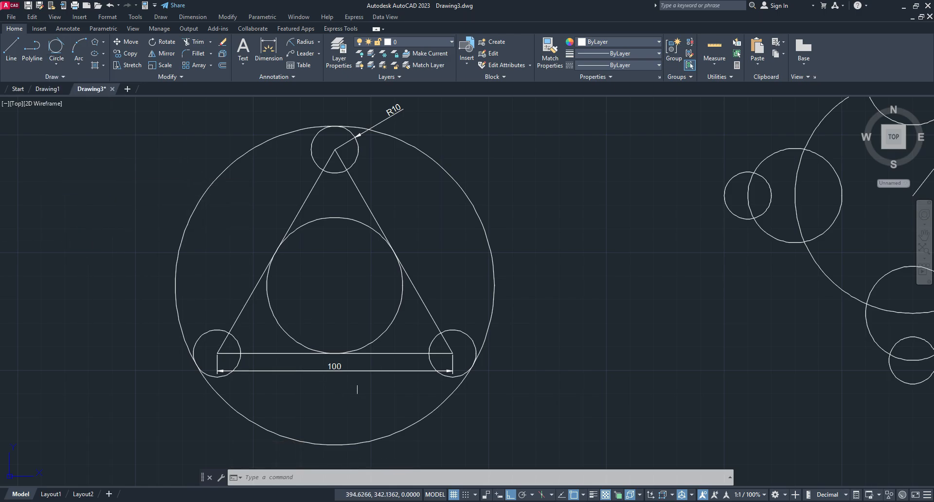
{"action": "middle_click_drag", "start_coordinate": [363, 389], "coordinate": [454, 298]}
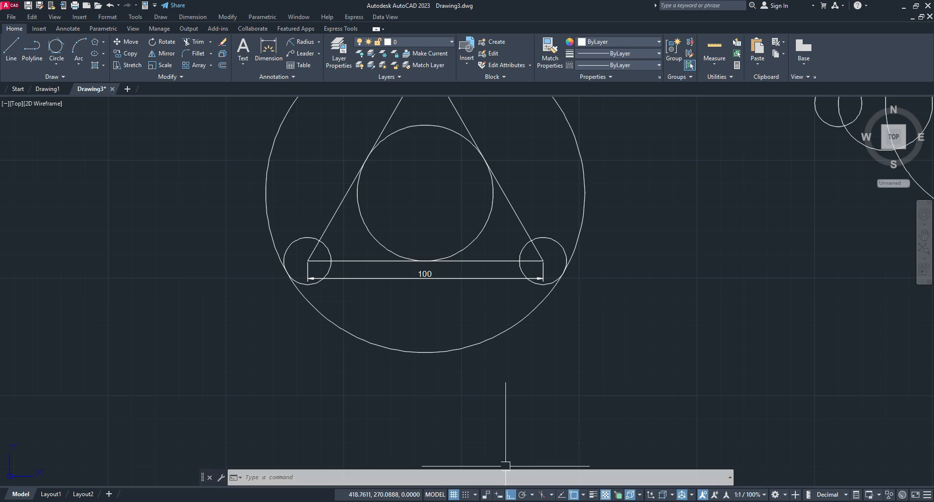
{"action": "middle_click_drag", "start_coordinate": [313, 308], "coordinate": [567, 329]}
{"action": "scroll", "coordinate": [536, 331], "scroll_direction": "down", "scroll_amount": 2}
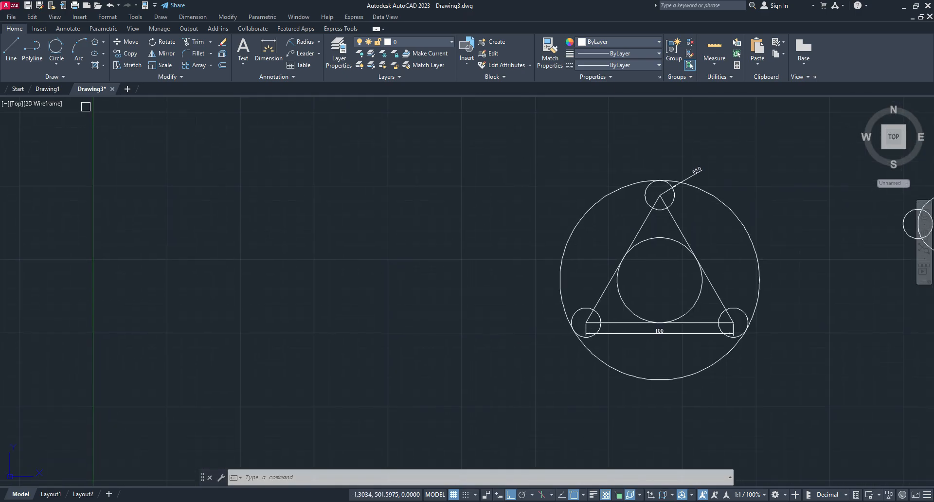
{"action": "left_click", "coordinate": [56, 65]}
{"action": "left_click", "coordinate": [63, 76]}
{"action": "left_click", "coordinate": [266, 279]}
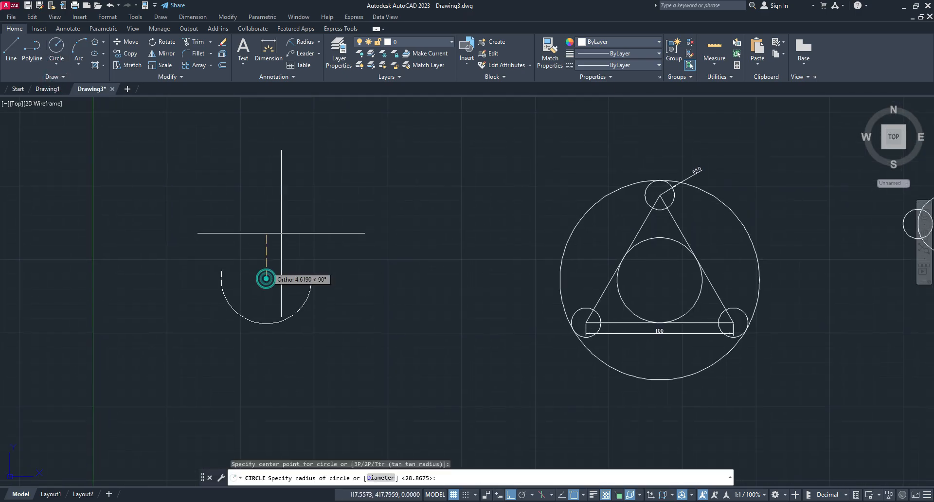
{"action": "type", "text": "100"}
{"action": "key", "text": "Return"}
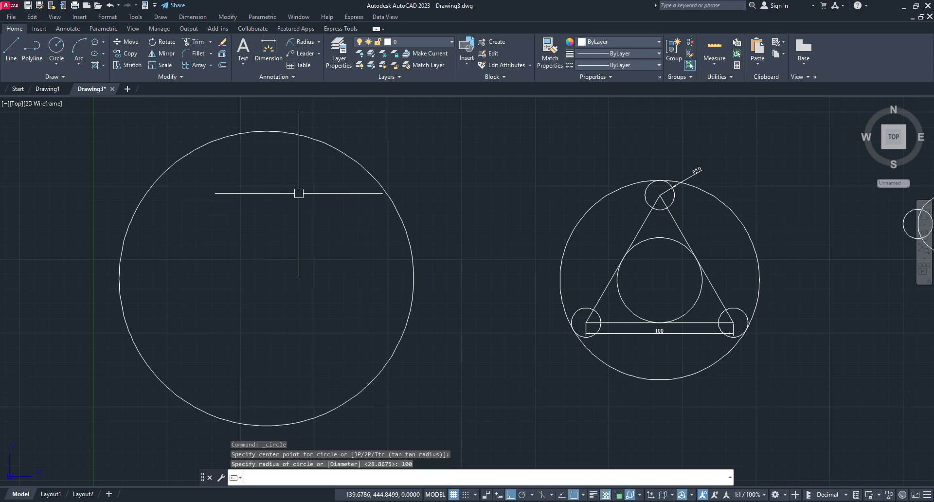
- Draw a closed square of four lines connecting the top, left, bottom and right quadrants of the radius 100 circle
{"action": "left_click", "coordinate": [11, 48]}
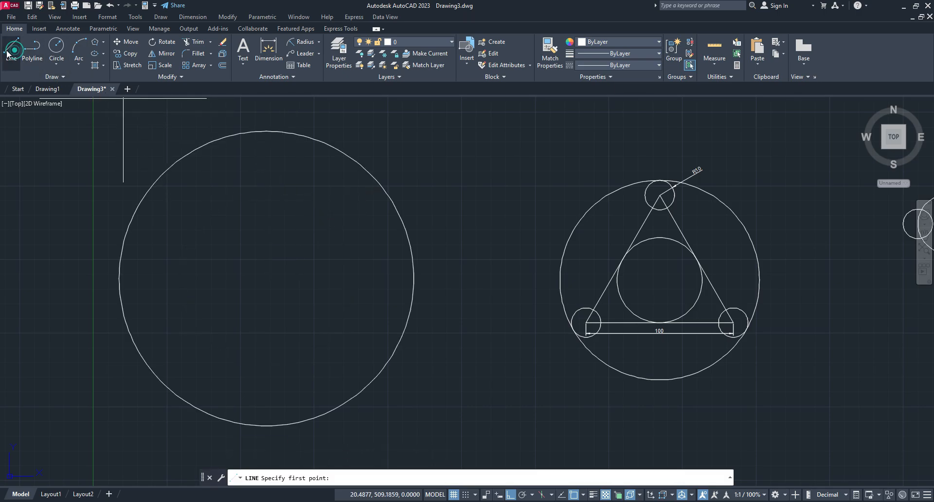
{"action": "left_click", "coordinate": [266, 132]}
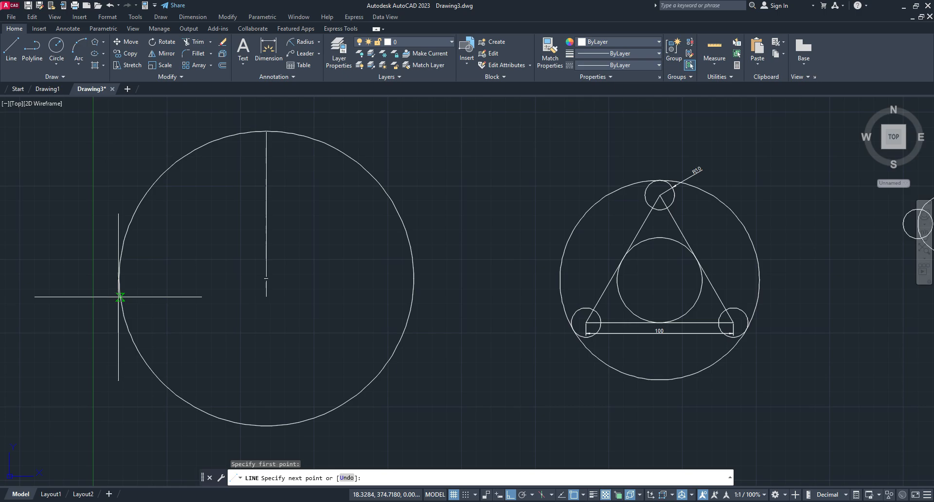
{"action": "left_click", "coordinate": [119, 278]}
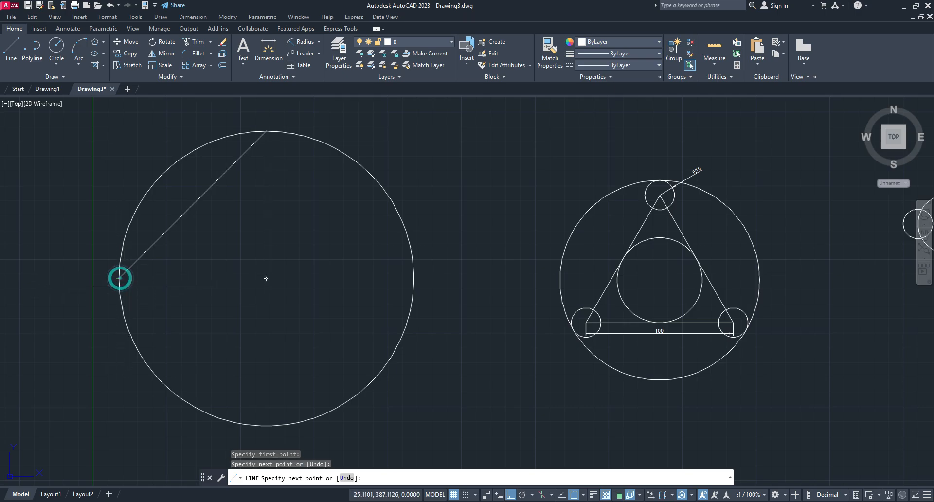
{"action": "left_click", "coordinate": [265, 426]}
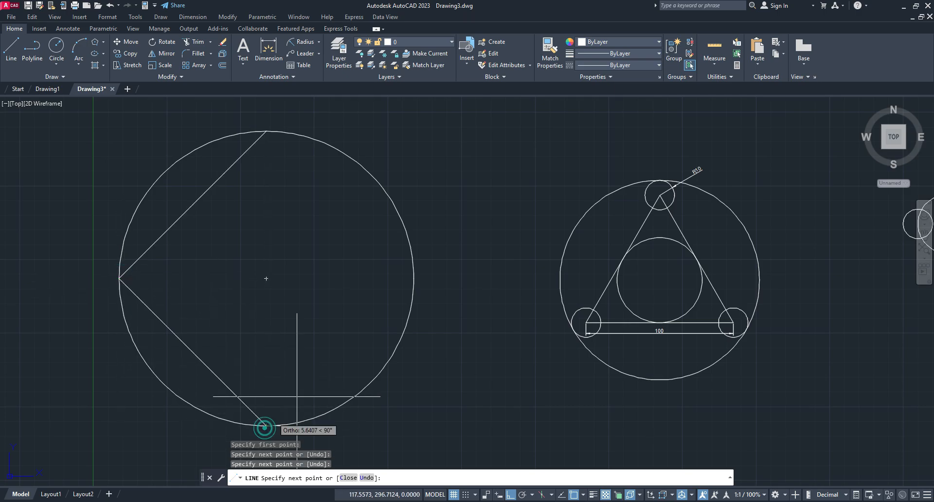
{"action": "left_click", "coordinate": [414, 278]}
{"action": "left_click", "coordinate": [267, 131]}
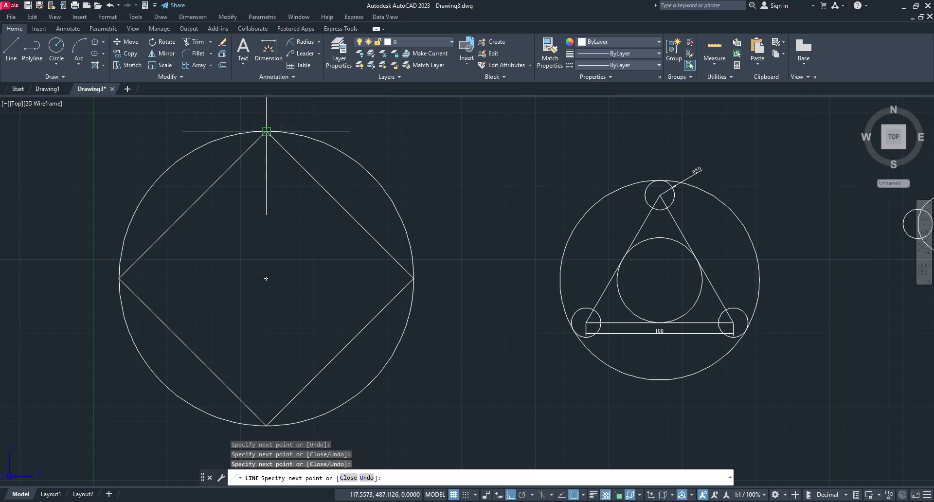
{"action": "key", "text": "Escape"}
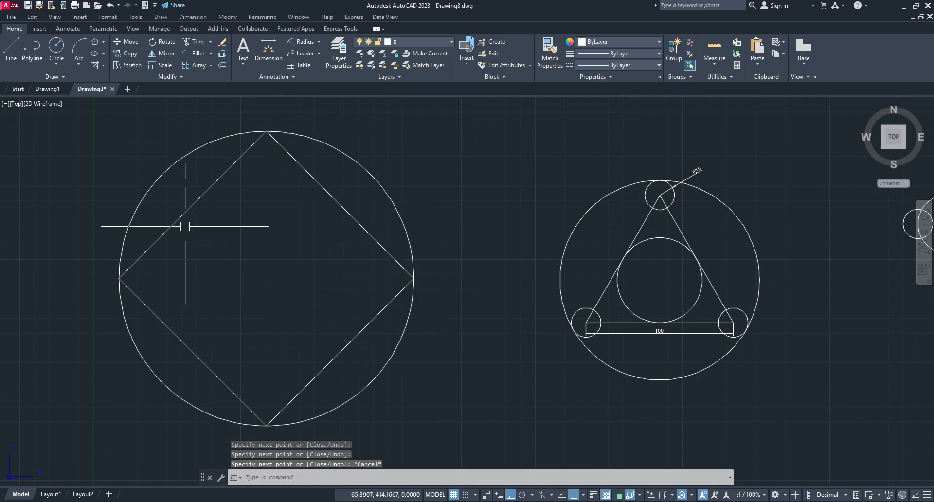
- Draw a Tan, Tan, Radius circle of radius 20 in the square's top corner, tangent to its two upper sides
{"action": "left_click", "coordinate": [58, 62]}
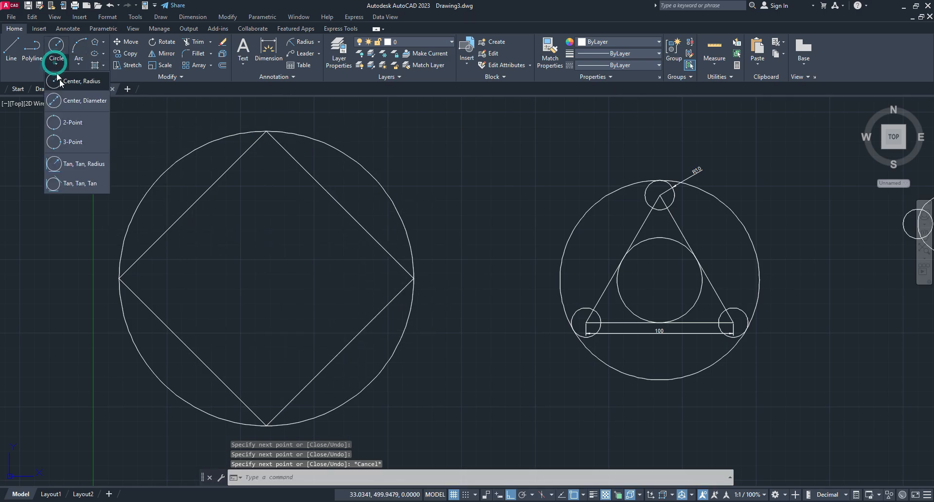
{"action": "left_click", "coordinate": [79, 164]}
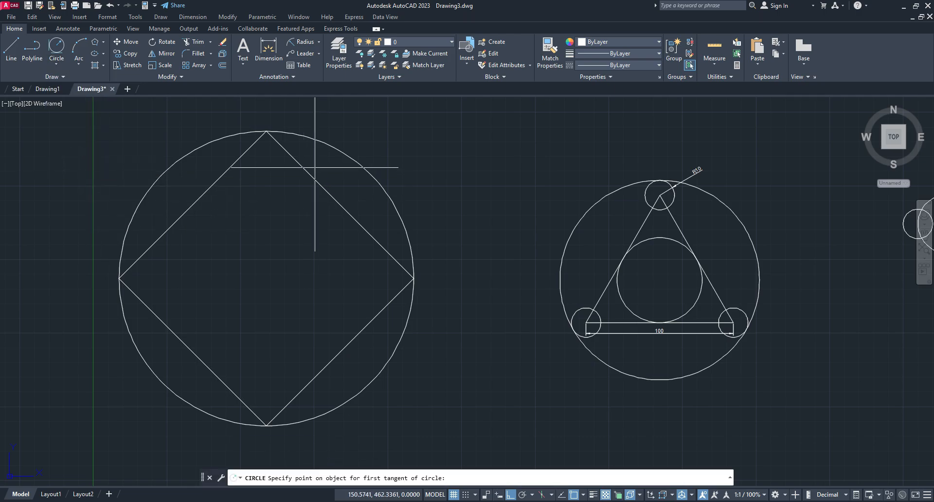
{"action": "left_click", "coordinate": [295, 159]}
{"action": "left_click", "coordinate": [235, 161]}
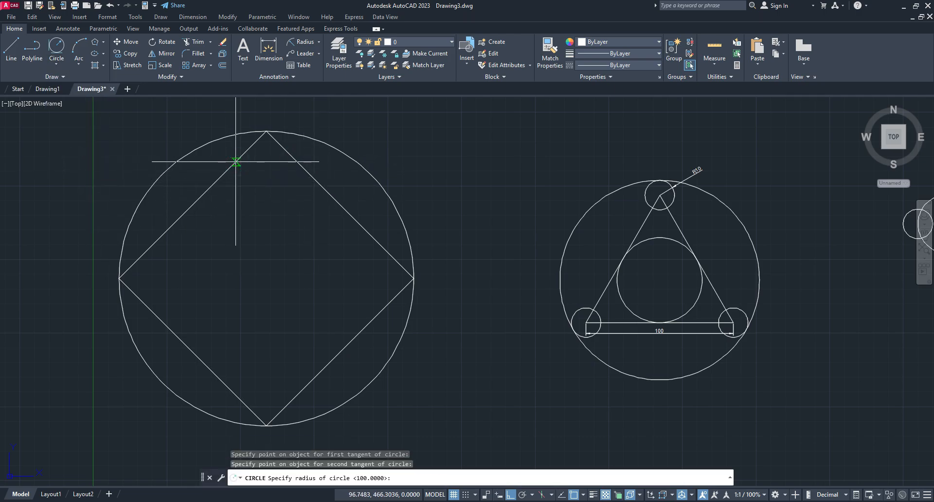
{"action": "key", "text": "Return"}
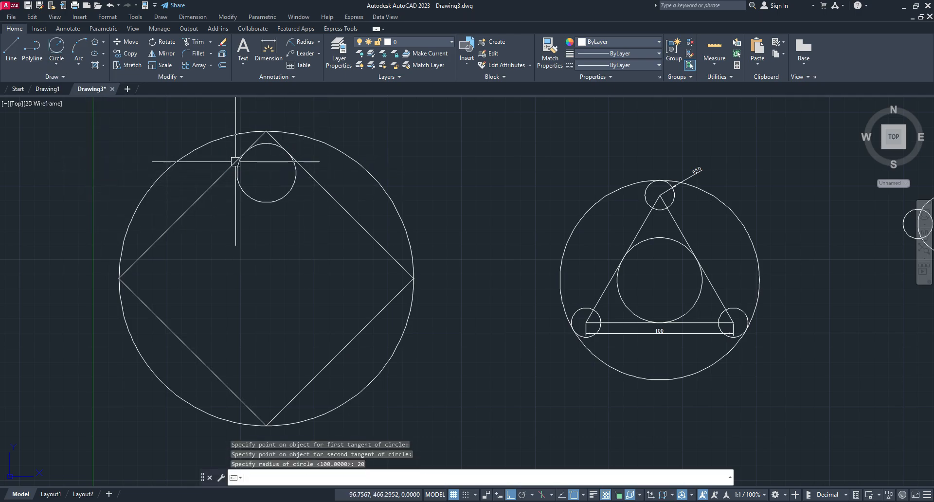
- Draw a Tan, Tan, Radius circle of radius 20 in the square's left corner, tangent to its two left sides
{"action": "left_click", "coordinate": [58, 66]}
{"action": "left_click", "coordinate": [74, 164]}
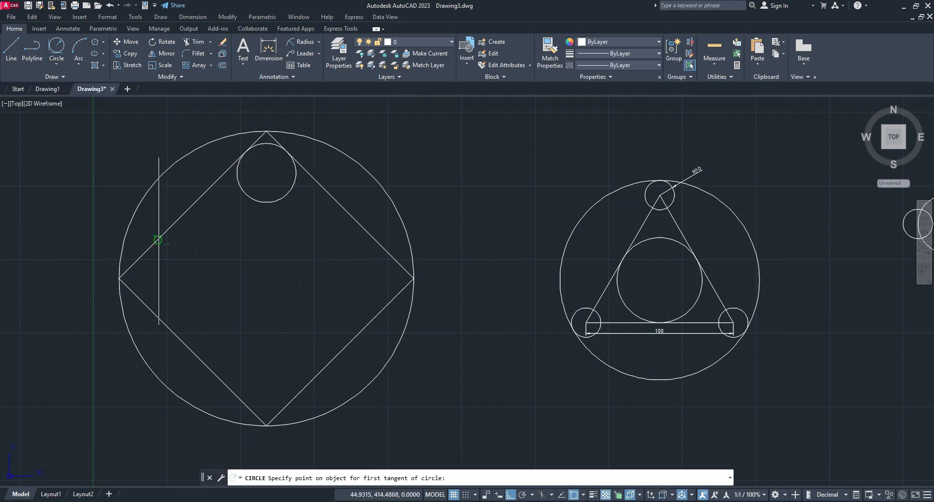
{"action": "left_click", "coordinate": [151, 247]}
{"action": "left_click", "coordinate": [146, 306]}
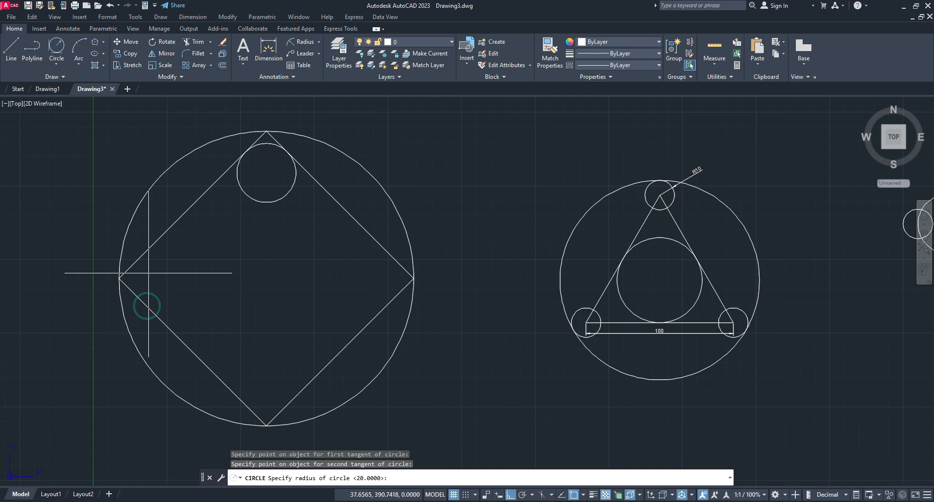
{"action": "key", "text": "Return"}
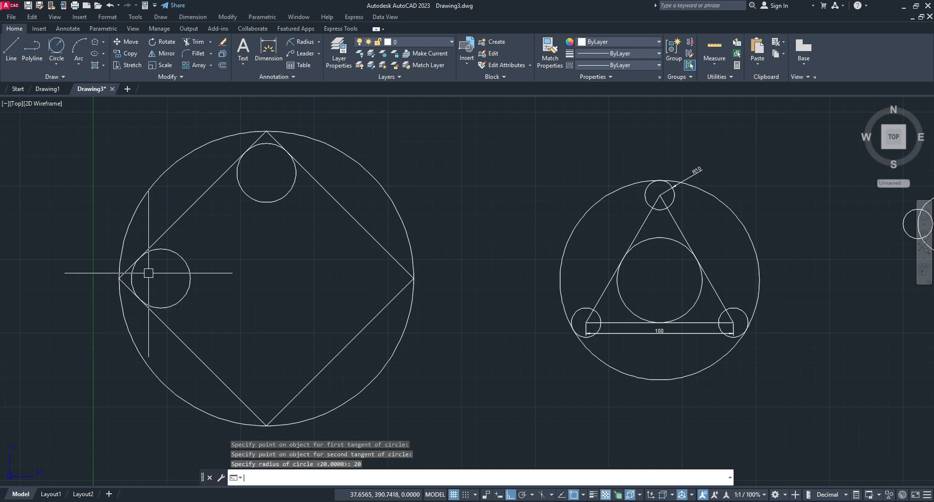
- Draw a Tan, Tan, Radius circle of radius 20 in the square's right corner, tangent to its two right sides
{"action": "left_click", "coordinate": [58, 66]}
{"action": "left_click", "coordinate": [74, 165]}
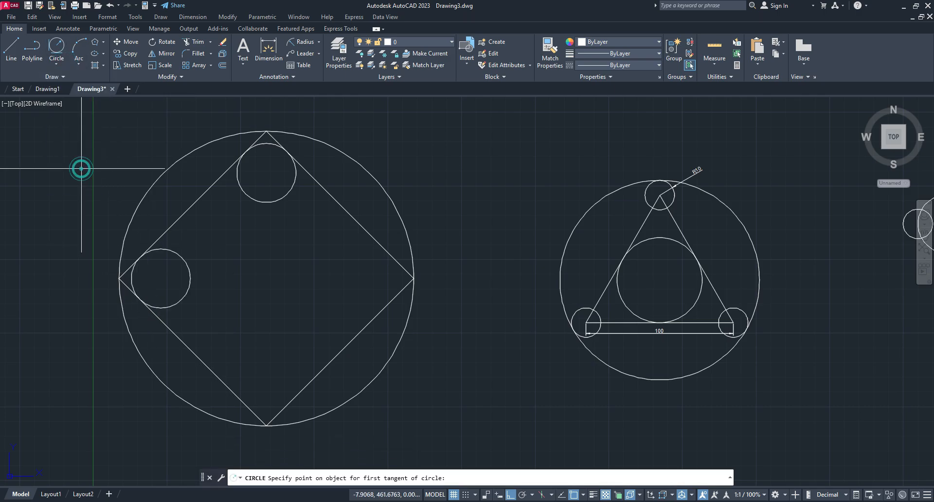
{"action": "left_click", "coordinate": [379, 243]}
{"action": "left_click", "coordinate": [388, 304]}
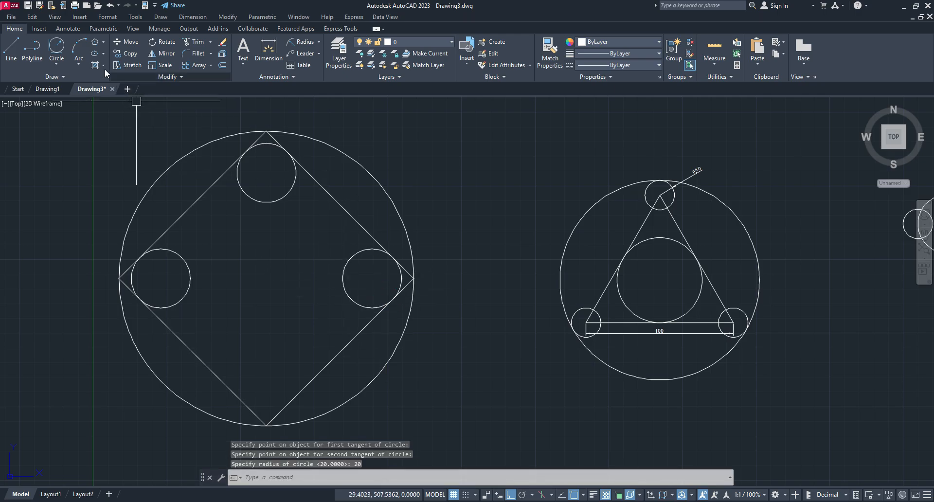
- Draw a Tan, Tan, Radius circle of radius 20 in the square's bottom corner, tangent to its two lower sides
{"action": "left_click", "coordinate": [56, 46]}
{"action": "left_click", "coordinate": [231, 391]}
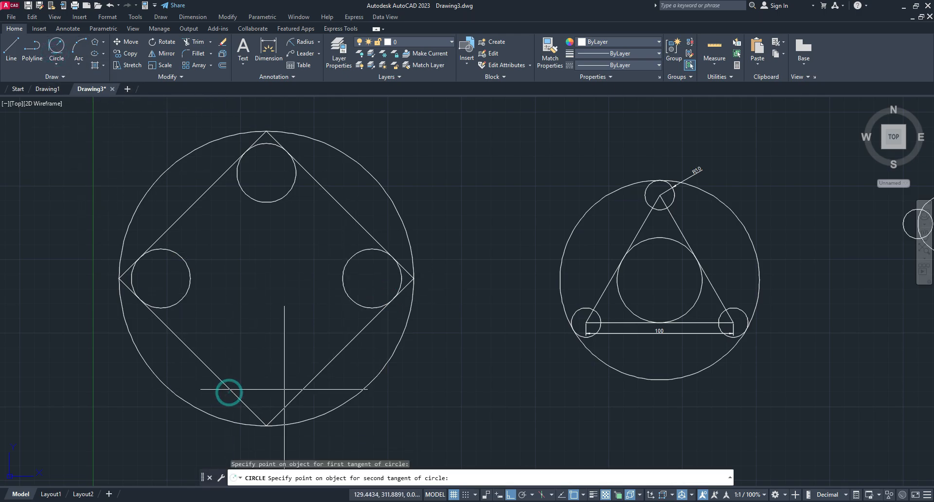
{"action": "left_click", "coordinate": [300, 390]}
{"action": "type", "text": "20"}
{"action": "key", "text": "Return"}
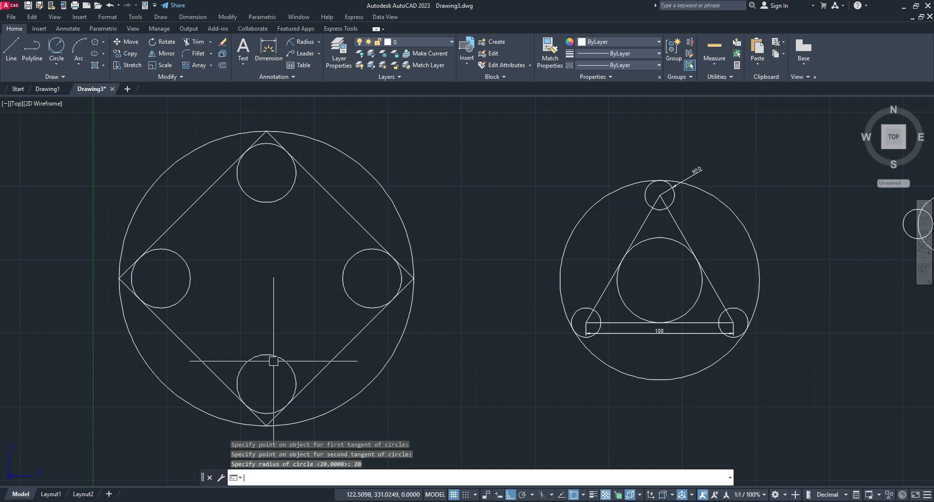
- Draw a Tan, Tan, Tan circle in the middle of the square, tangent to the top, left and right radius 20 circles
{"action": "middle_click_drag", "start_coordinate": [258, 236], "coordinate": [350, 198]}
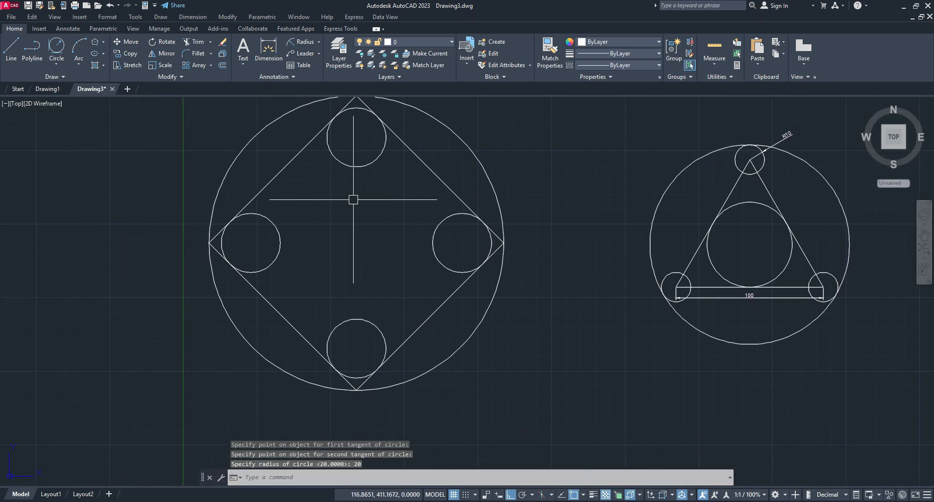
{"action": "left_click", "coordinate": [49, 58]}
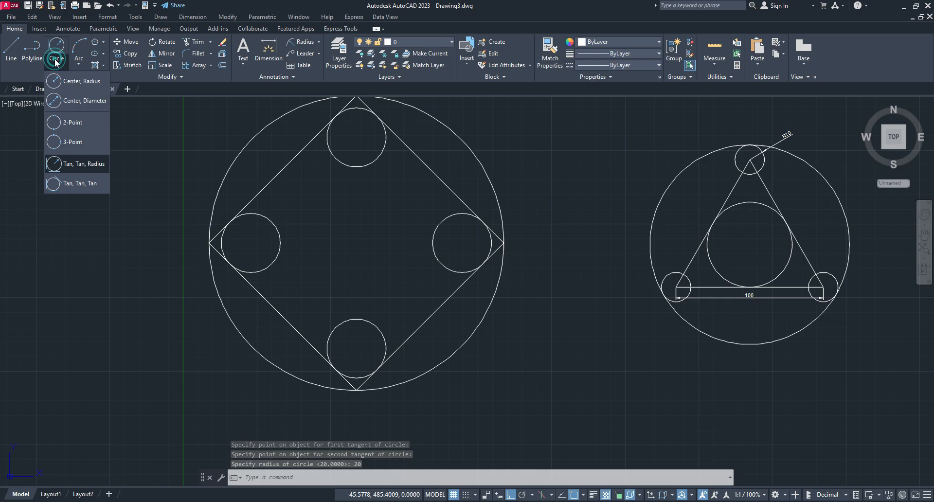
{"action": "left_click", "coordinate": [95, 184]}
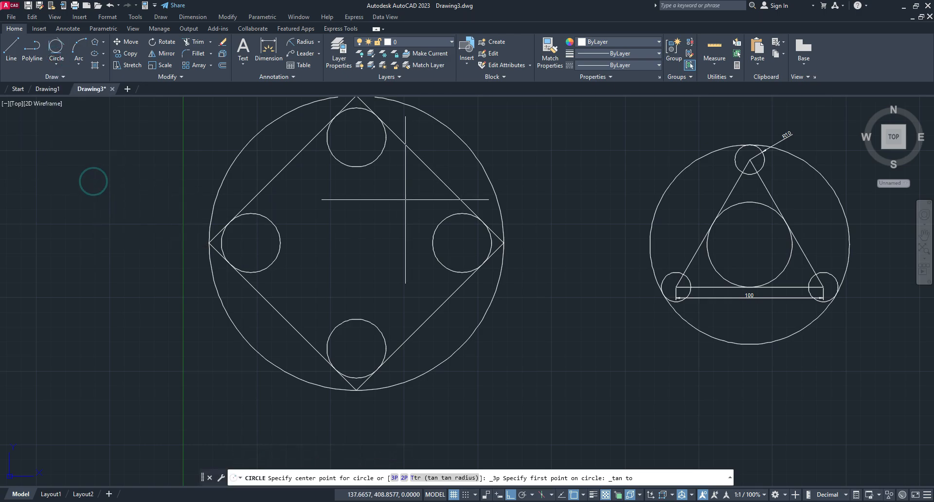
{"action": "left_click", "coordinate": [359, 168]}
{"action": "left_click", "coordinate": [279, 242]}
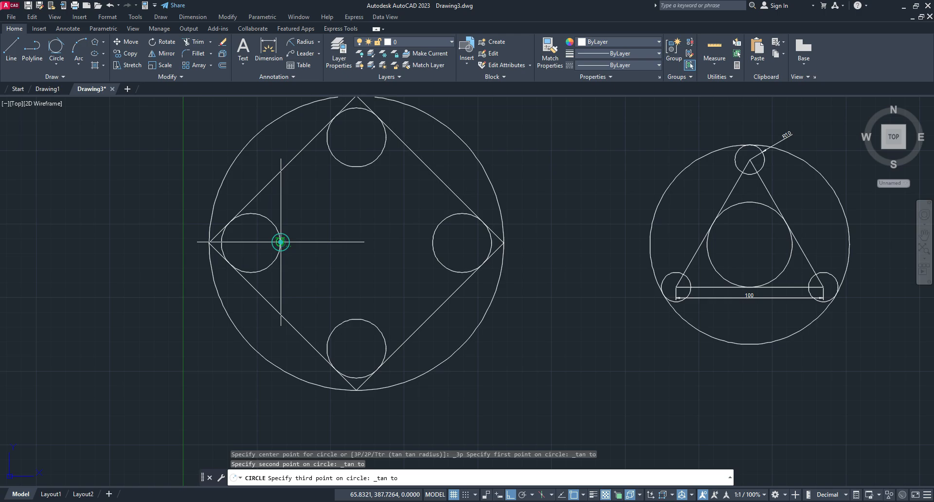
{"action": "left_click", "coordinate": [436, 241]}
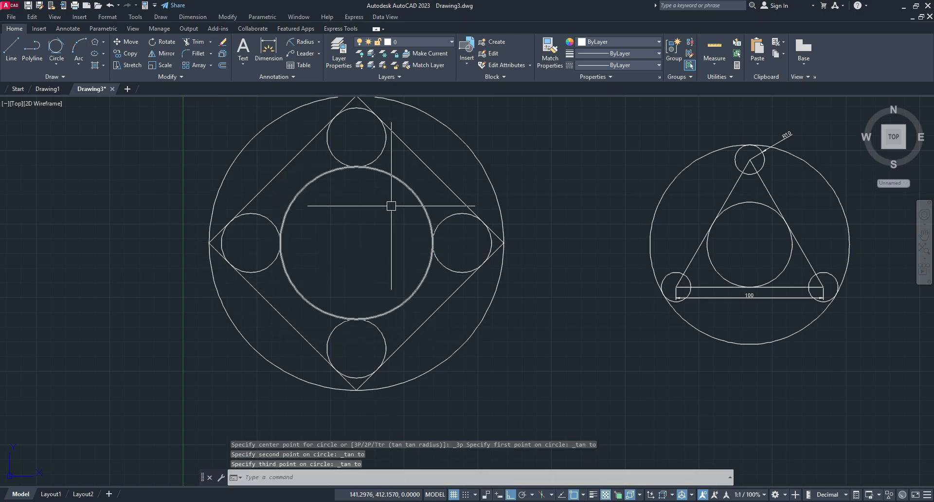
- Add a radius dimension to the large outer circle, placing its text just outside the circle's upper-right edge
{"action": "middle_click_drag", "start_coordinate": [455, 232], "coordinate": [456, 249]}
{"action": "left_click", "coordinate": [319, 41]}
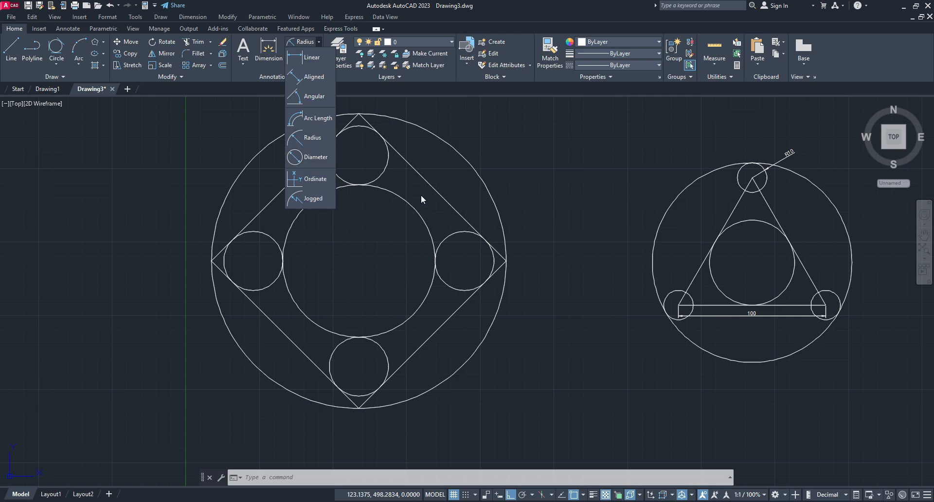
{"action": "left_click", "coordinate": [311, 138]}
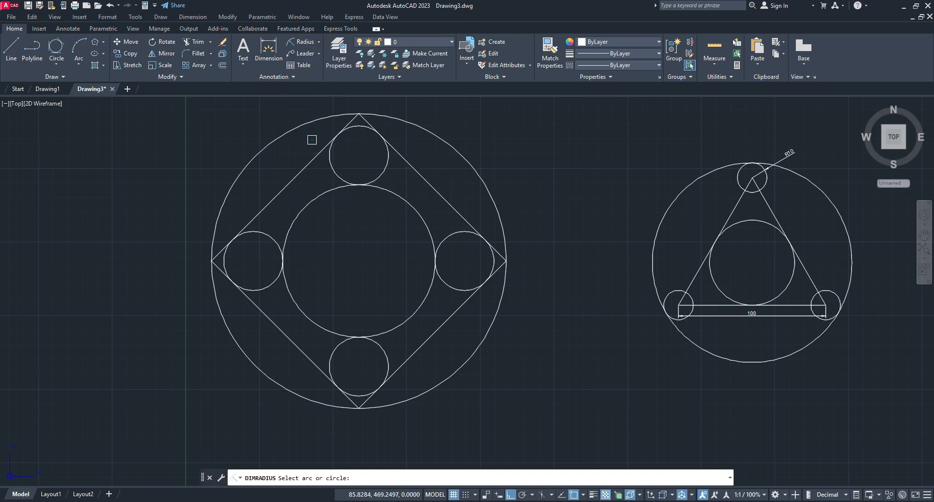
{"action": "left_click", "coordinate": [467, 162]}
{"action": "scroll", "coordinate": [497, 161], "scroll_direction": "up", "scroll_amount": 4}
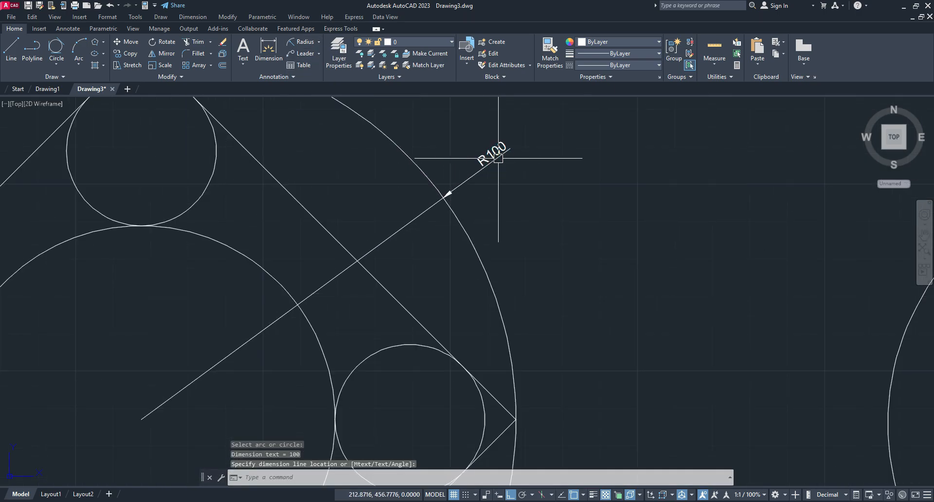
{"action": "scroll", "coordinate": [494, 190], "scroll_direction": "down", "scroll_amount": 4}
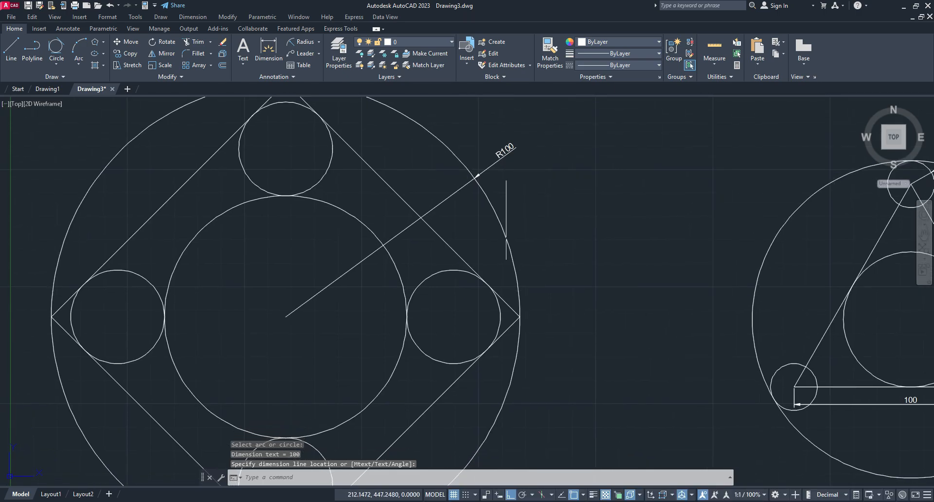
- Add a radius dimension to the small circle in the square's right corner, placing its text above that circle
{"action": "left_click", "coordinate": [307, 42]}
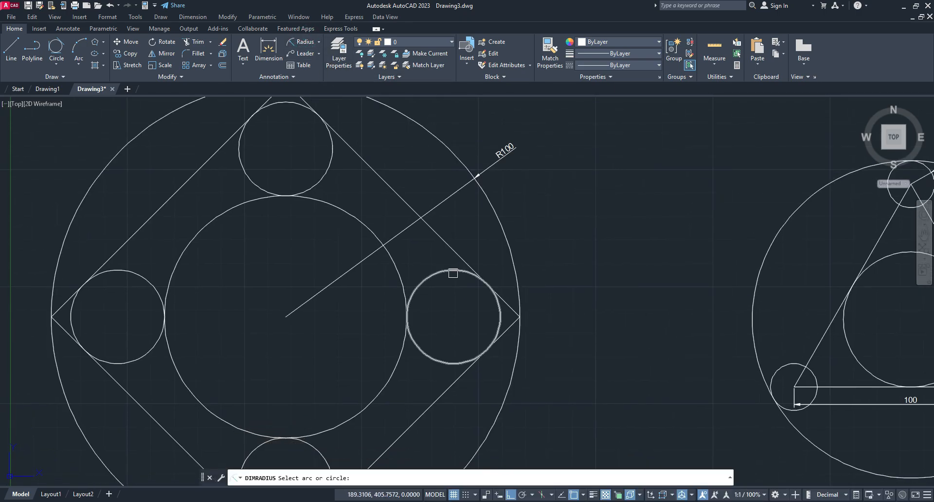
{"action": "left_click", "coordinate": [455, 270]}
{"action": "left_click", "coordinate": [474, 231]}
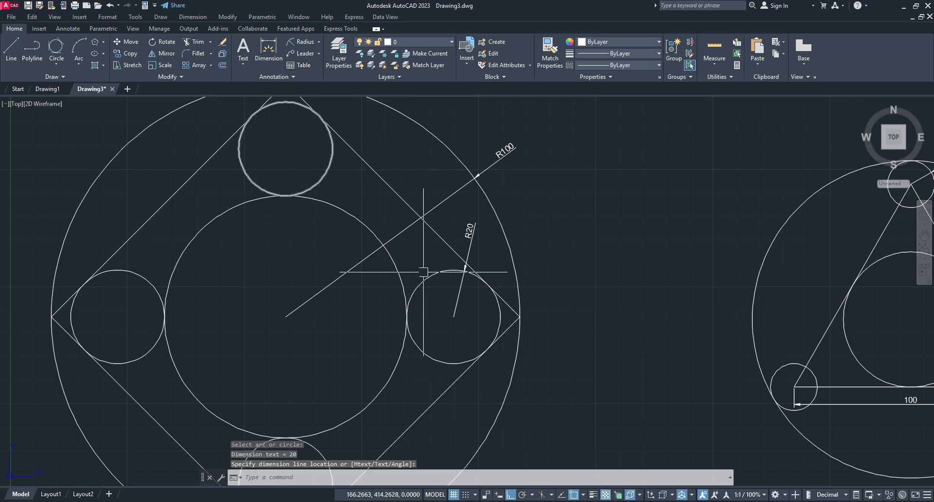
- Move the right small circle's radius dimension text outside the large circle, below the large circle's radius dimension
{"action": "middle_click_drag", "start_coordinate": [489, 299], "coordinate": [498, 232]}
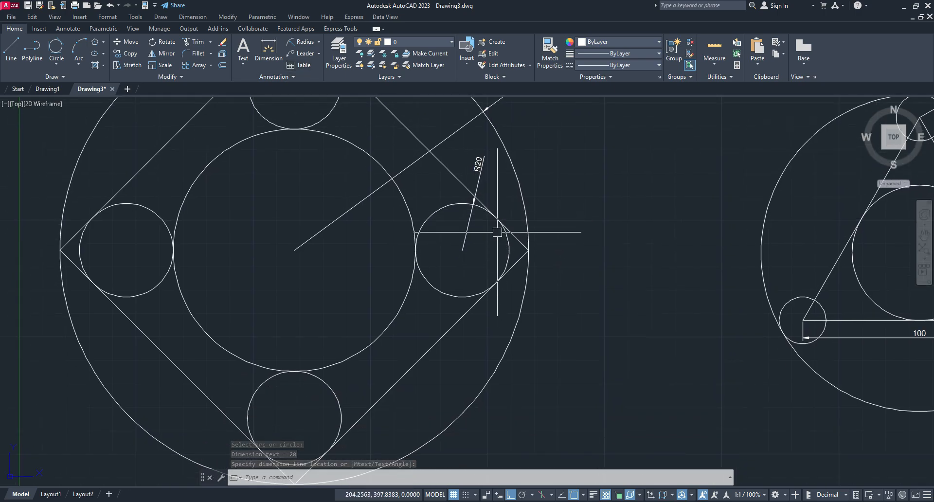
{"action": "scroll", "coordinate": [490, 300], "scroll_direction": "down", "scroll_amount": 4}
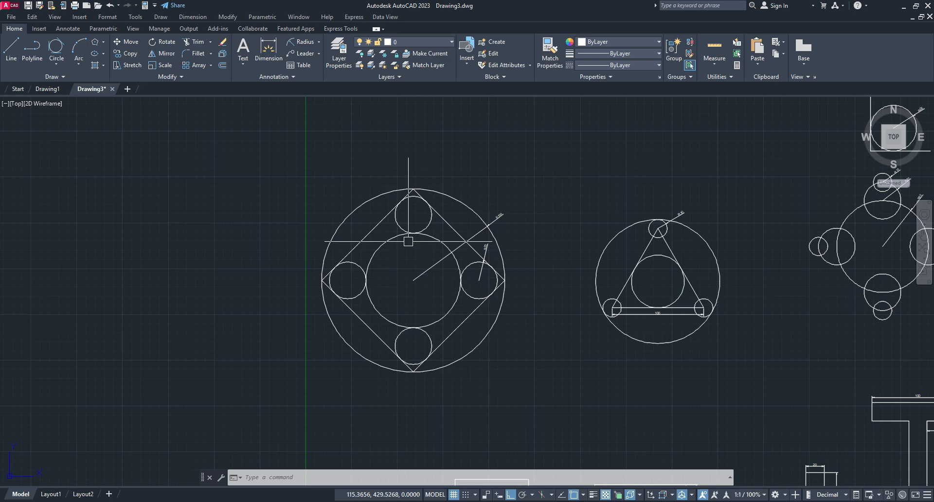
{"action": "scroll", "coordinate": [380, 253], "scroll_direction": "up", "scroll_amount": 2}
{"action": "scroll", "coordinate": [543, 290], "scroll_direction": "up", "scroll_amount": 2}
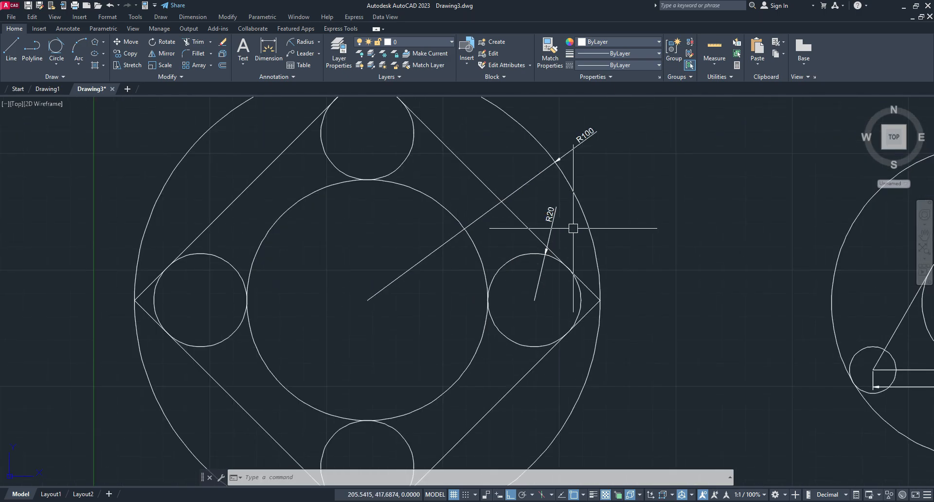
{"action": "left_click", "coordinate": [550, 213]}
{"action": "left_click", "coordinate": [553, 214]}
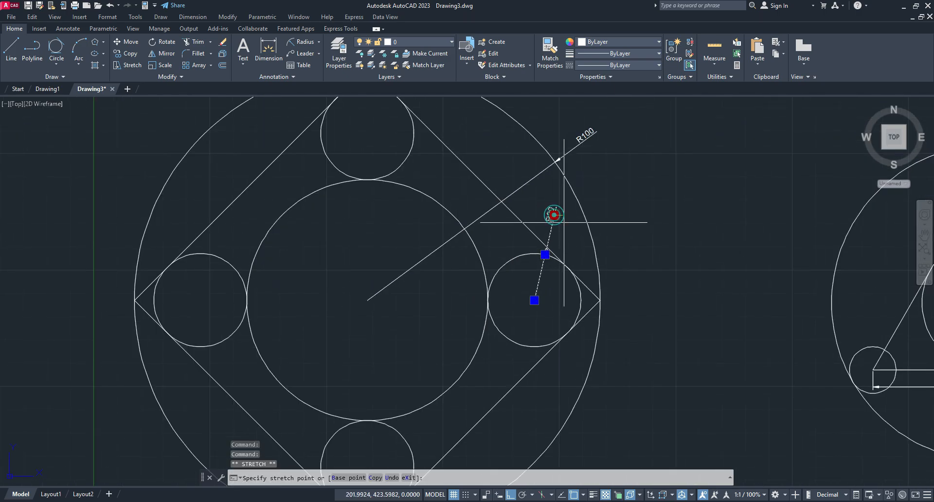
{"action": "left_click", "coordinate": [636, 215]}
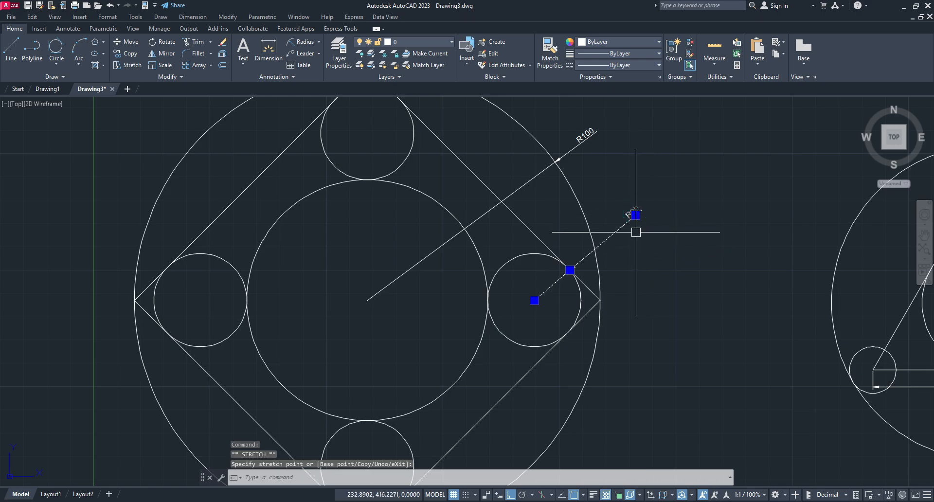
{"action": "key", "text": "Escape"}
{"action": "scroll", "coordinate": [636, 232], "scroll_direction": "down", "scroll_amount": 2}
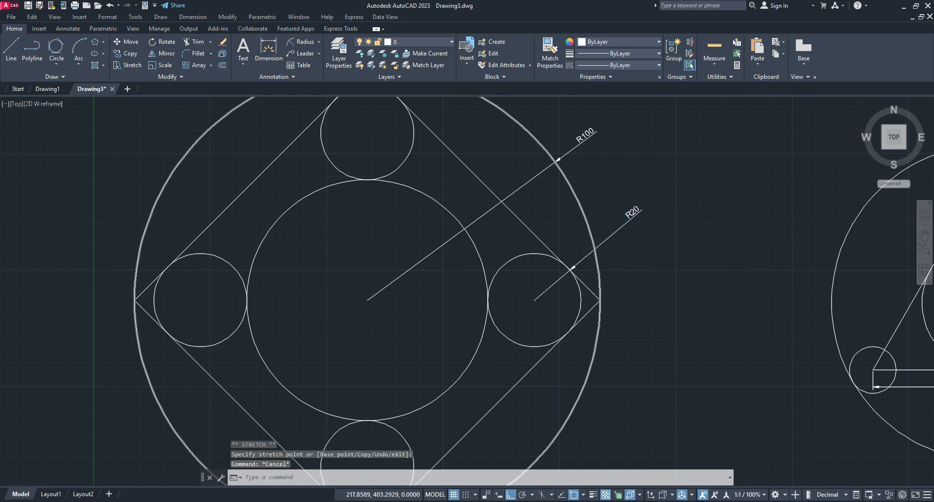
{"action": "middle_click_drag", "start_coordinate": [720, 270], "coordinate": [602, 272]}
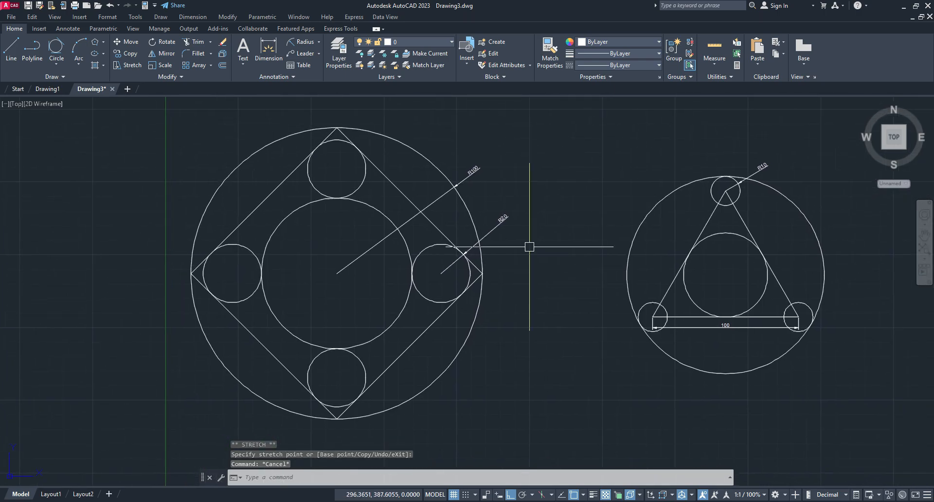
- Switch to the exercise PDF in the browser, review the remaining Exercise 04 figures, and return to the AutoCAD drawing
{"action": "mouse_move", "coordinate": [521, 501]}
{"action": "left_click", "coordinate": [519, 462]}
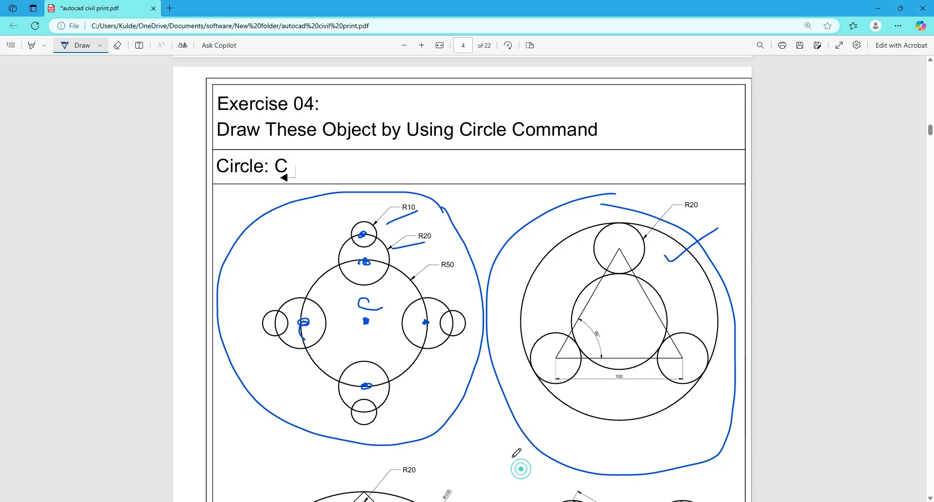
{"action": "scroll", "coordinate": [545, 355], "scroll_direction": "down", "scroll_amount": 5}
{"action": "scroll", "coordinate": [569, 253], "scroll_direction": "down", "scroll_amount": 1}
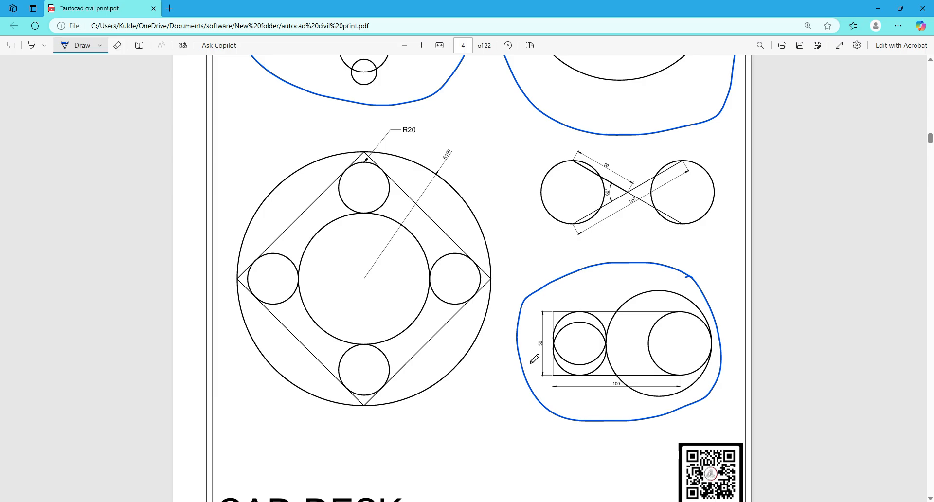
{"action": "scroll", "coordinate": [535, 359], "scroll_direction": "up", "scroll_amount": 3}
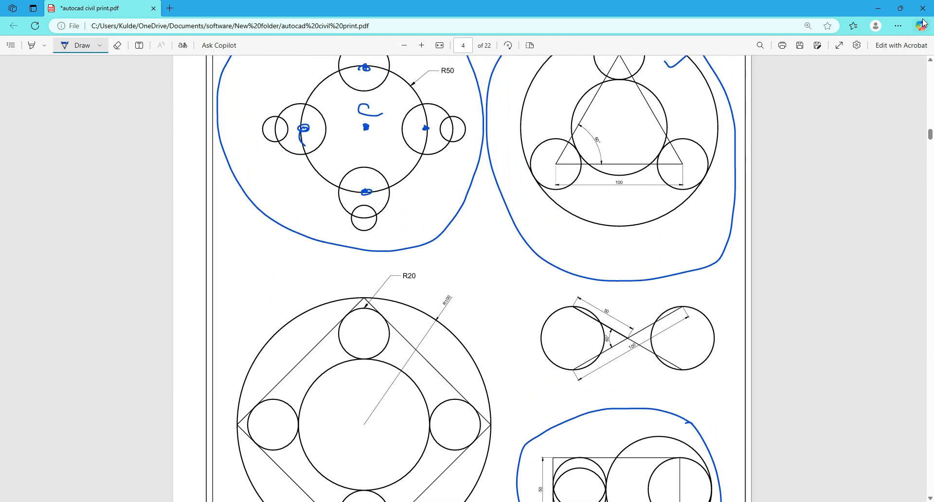
{"action": "key", "text": "alt+Tab"}
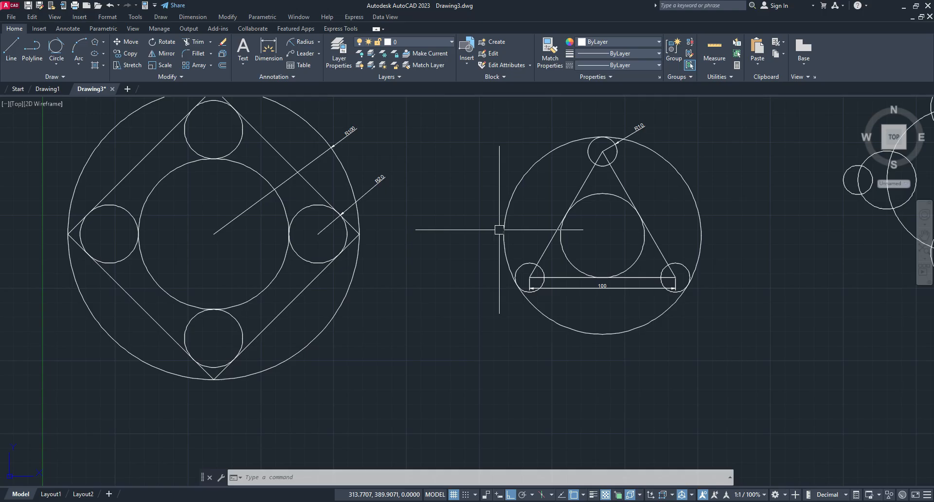